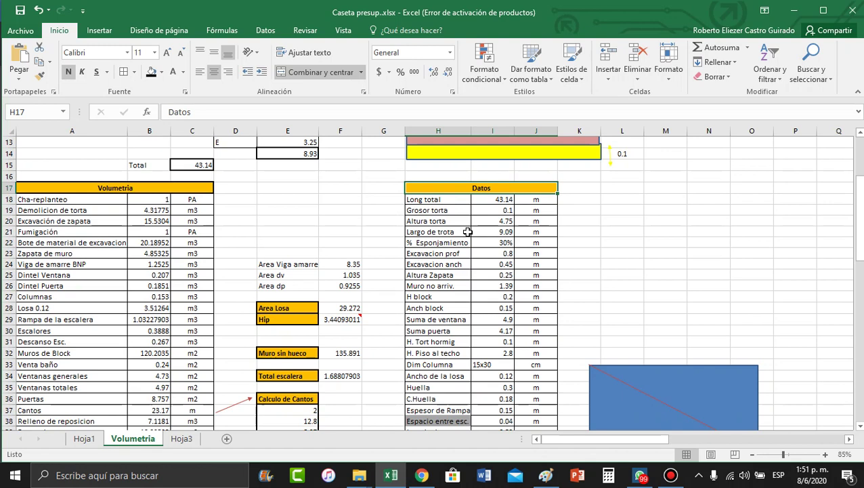
# Step: Inspect the Long total entry in the Datos table and the formula behind the wall-length total in C15
pyautogui.click(431, 201)
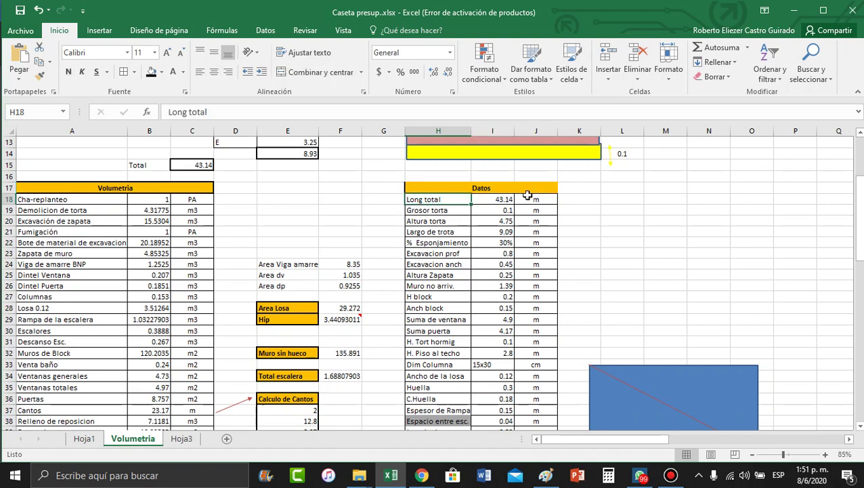
pyautogui.click(203, 166)
pyautogui.scroll(1, 237, 182)
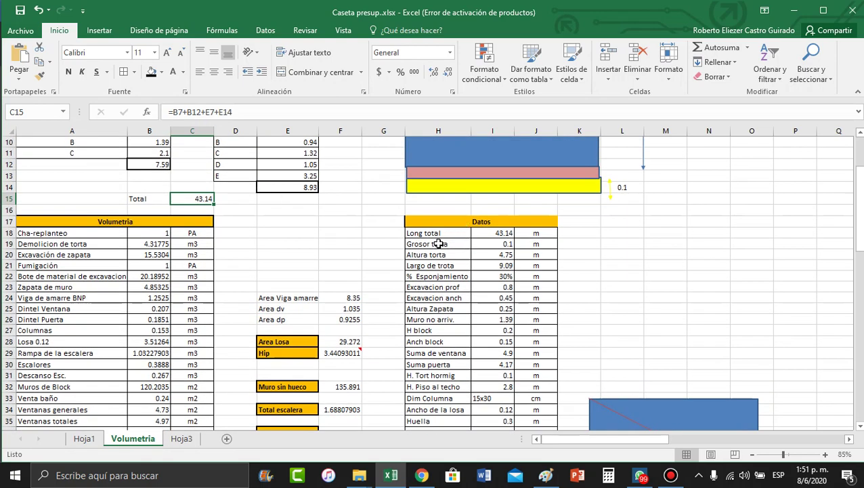
pyautogui.scroll(3, 439, 243)
pyautogui.scroll(-1, 434, 317)
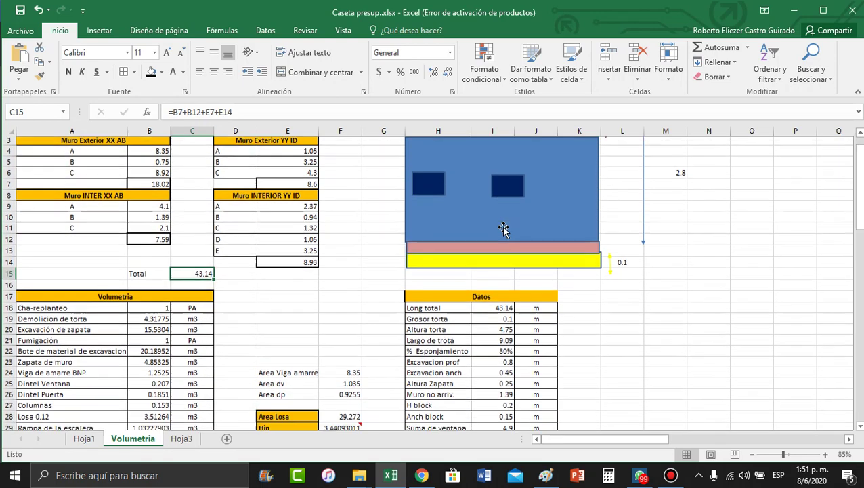
# Step: Compare the Grosor torta value with the wall drawing and inspect the formula behind Altura torta in I20
pyautogui.click(437, 310)
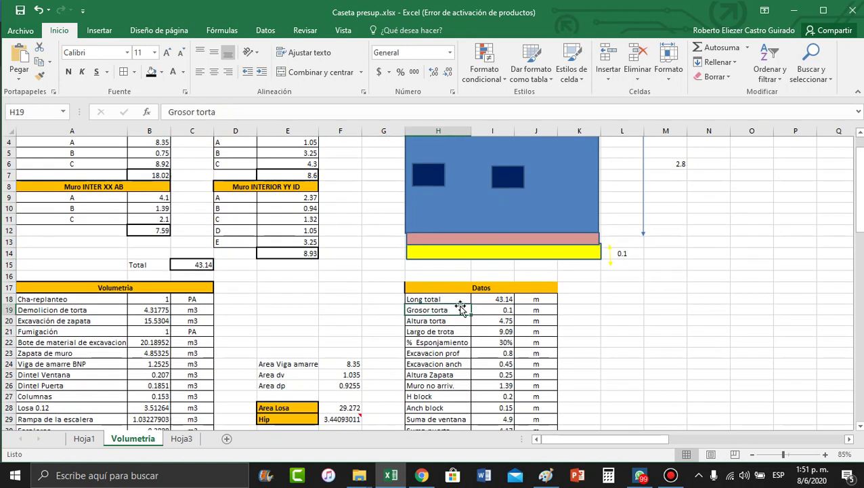
pyautogui.click(502, 311)
pyautogui.scroll(1, 623, 291)
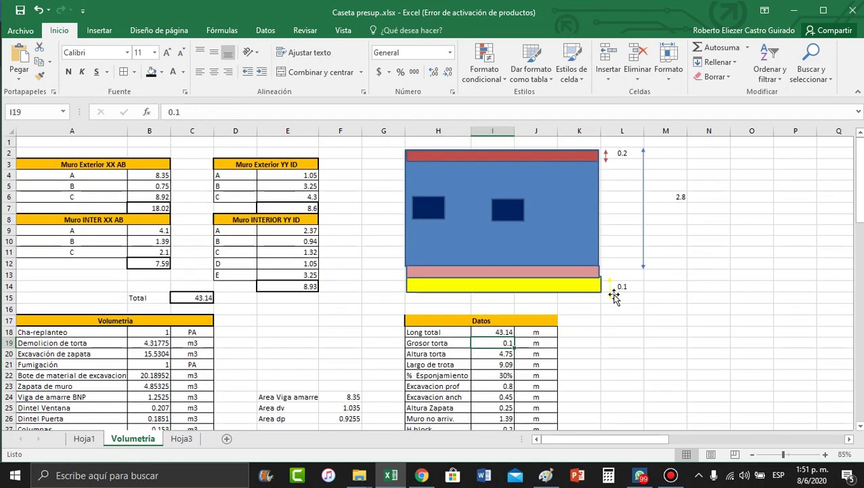
pyautogui.click(436, 354)
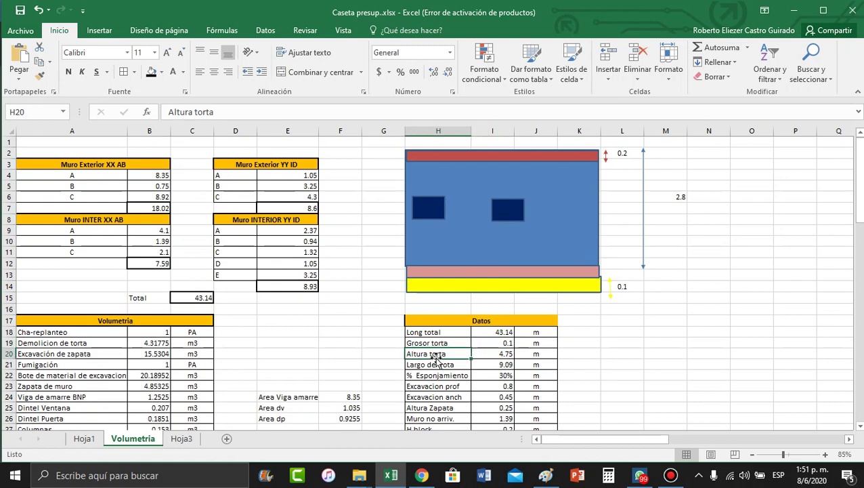
pyautogui.click(499, 354)
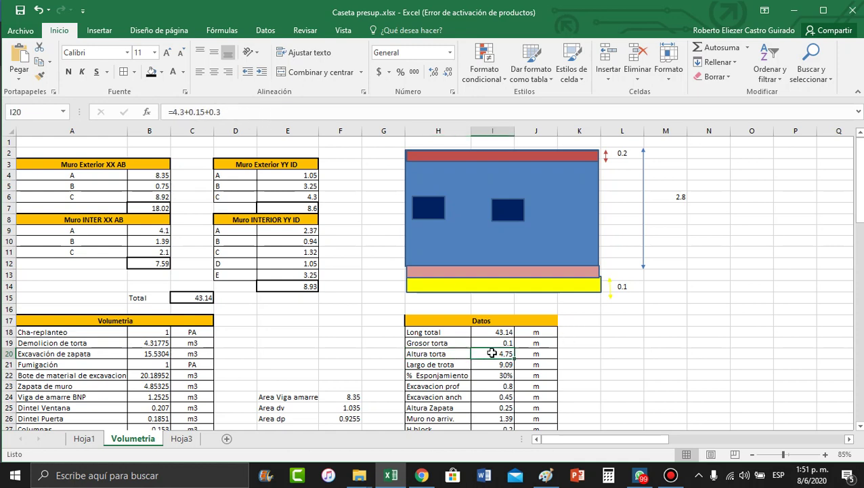
pyautogui.click(266, 114)
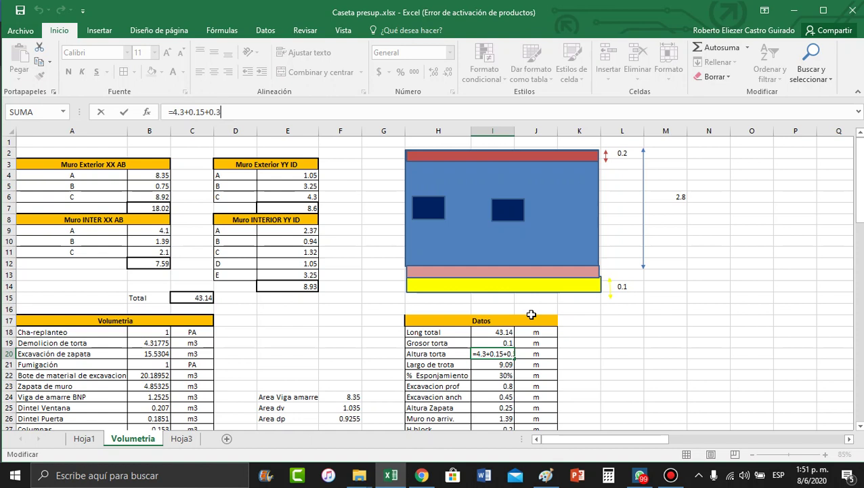
pyautogui.click(380, 366)
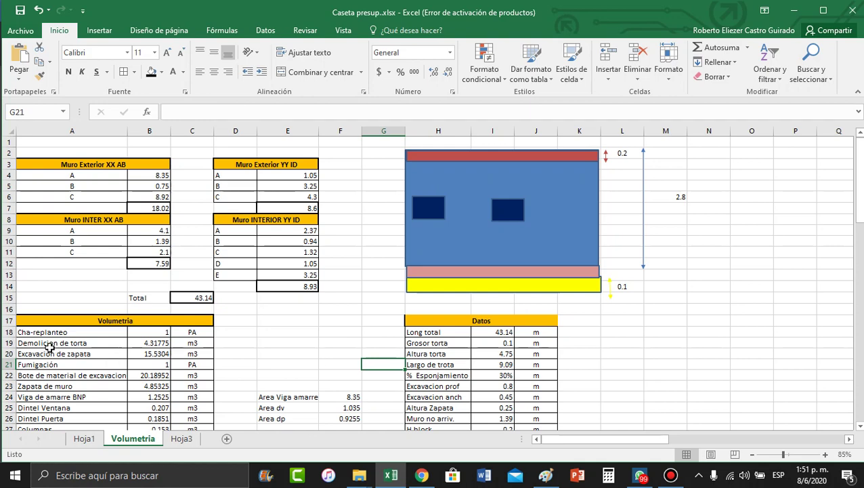
# Step: Examine the Bote de material de excavacion item in Volumetria and look through the Datos table down to its end
pyautogui.click(467, 343)
pyautogui.click(96, 374)
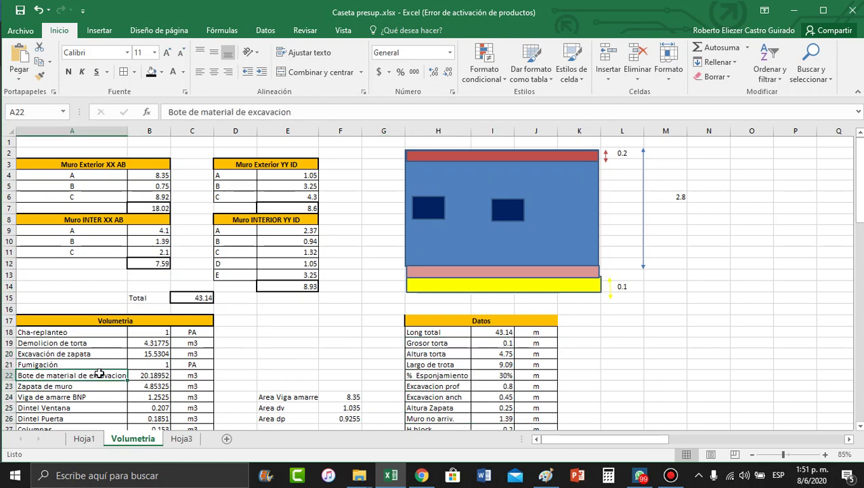
pyautogui.scroll(-1, 433, 366)
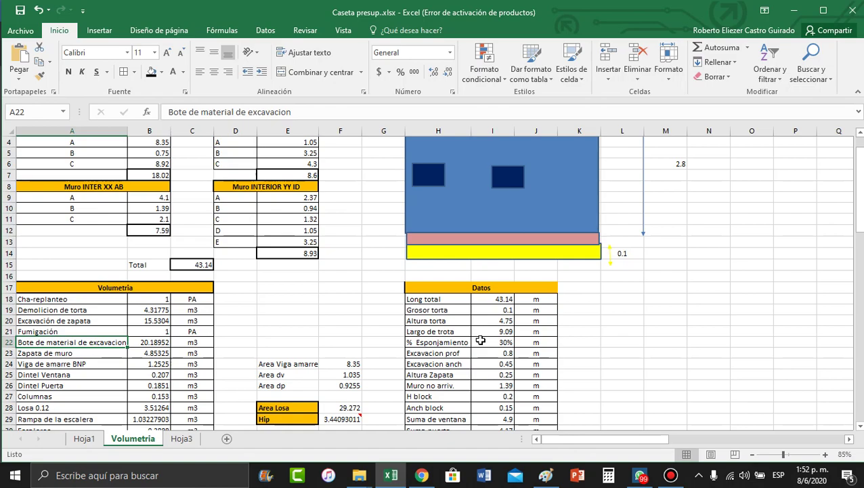
pyautogui.scroll(-9, 481, 341)
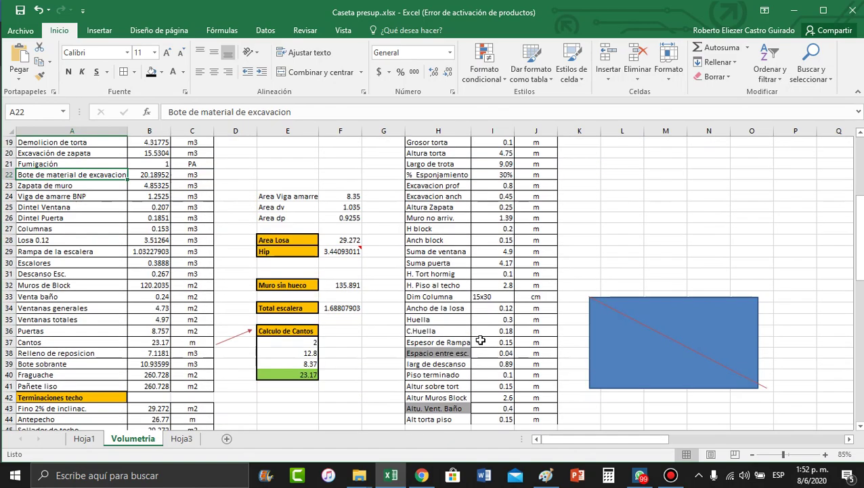
pyautogui.scroll(5, 480, 341)
pyautogui.scroll(4, 481, 341)
pyautogui.scroll(-7, 467, 318)
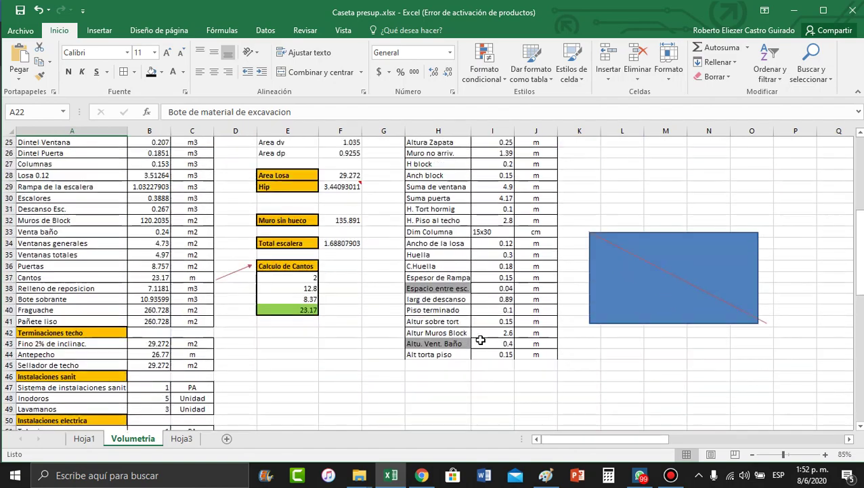
# Step: Check the grey-shaded Espacio entre esc. entry and its value in the Datos table
pyautogui.click(461, 289)
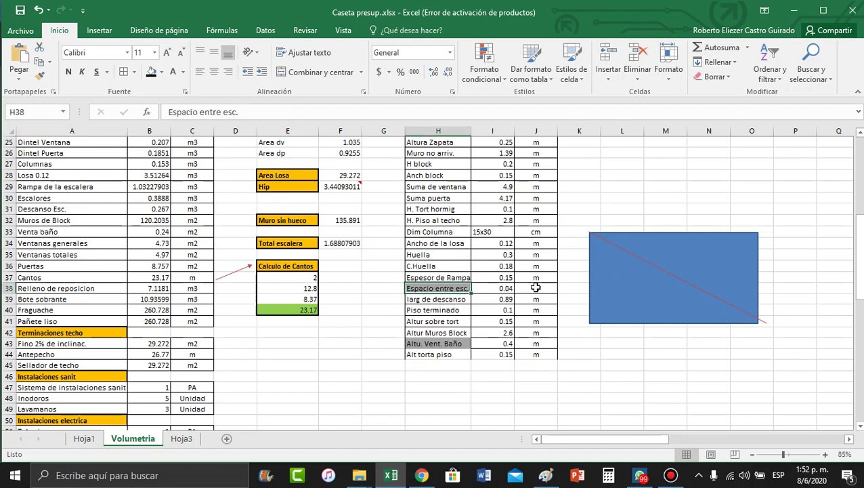
pyautogui.click(484, 288)
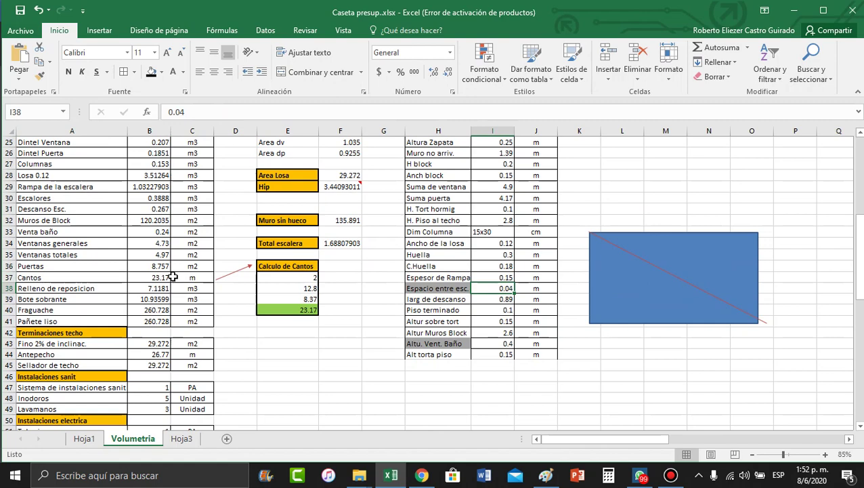
pyautogui.scroll(4, 189, 283)
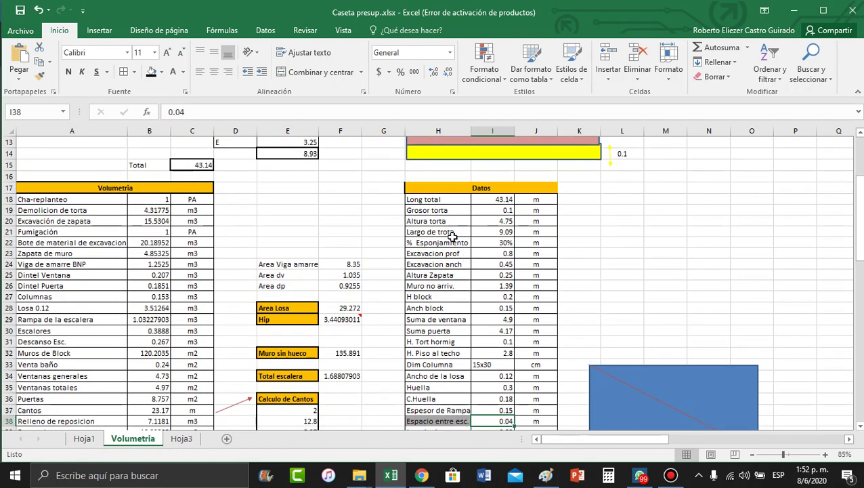
# Step: Review the % Esponjamiento and Excavacion prof entries, consulting the Replanteo.pdf floor plan in Chrome before returning to Excel
pyautogui.click(452, 243)
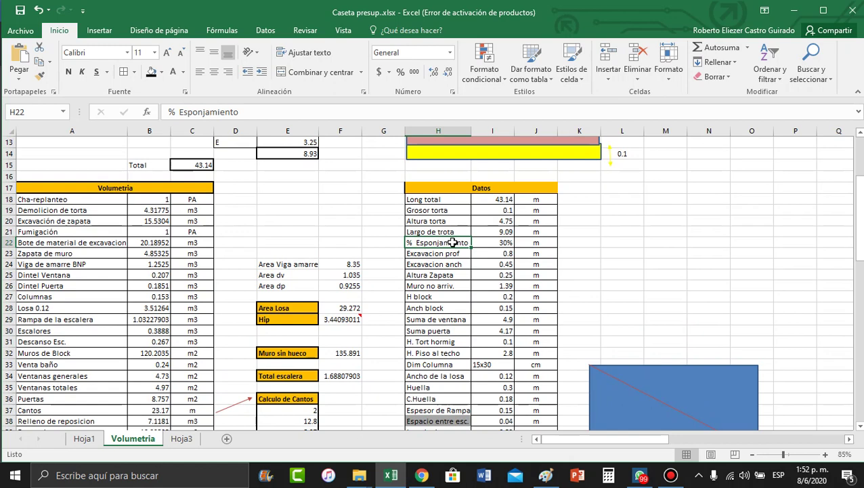
pyautogui.click(504, 242)
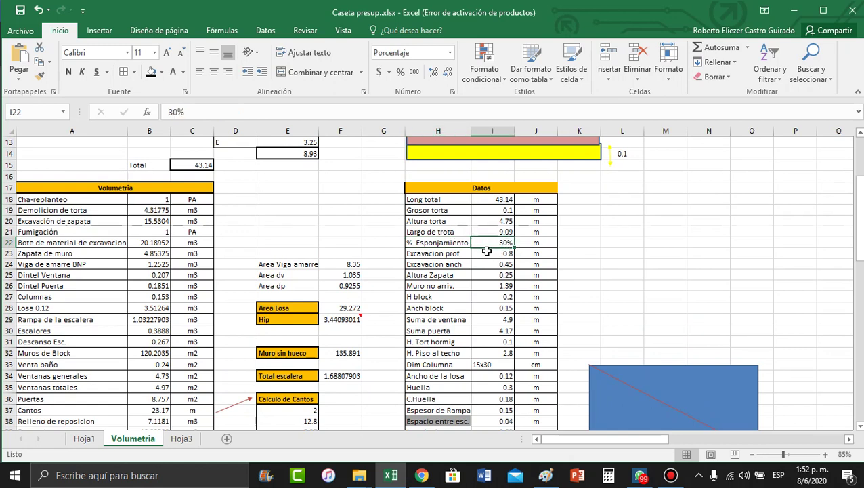
pyautogui.click(439, 254)
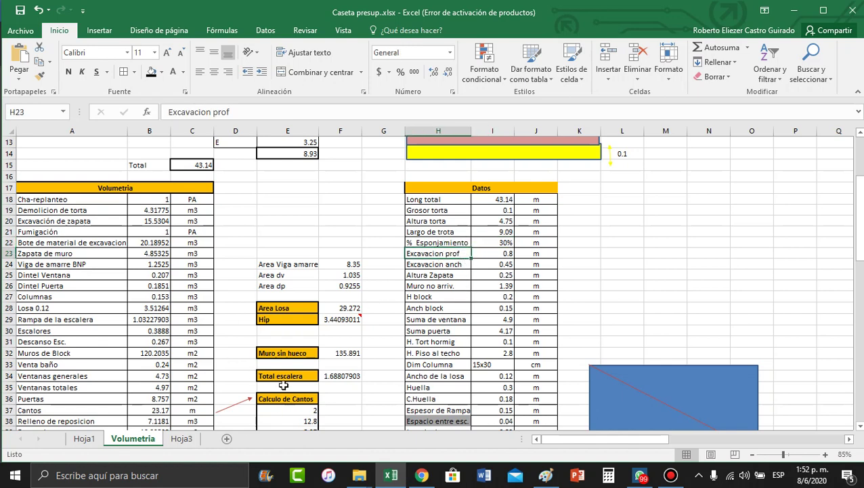
pyautogui.hotkey('alt', 'Tab')
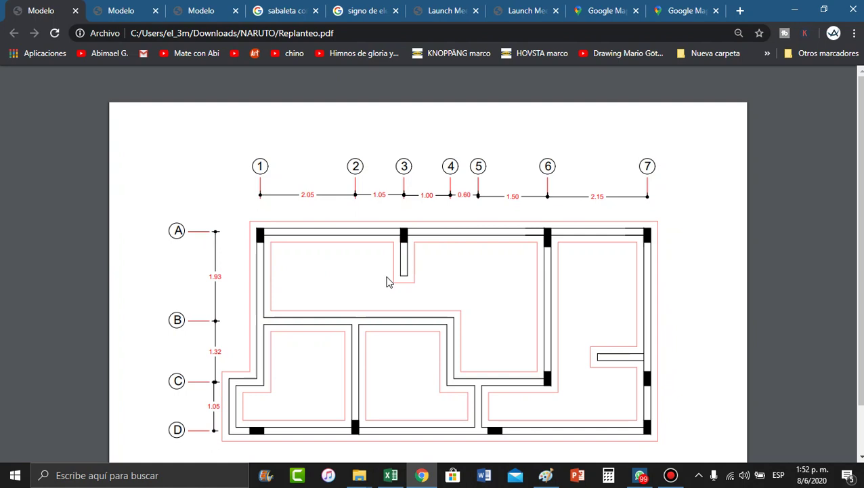
pyautogui.hotkey('alt', 'Tab')
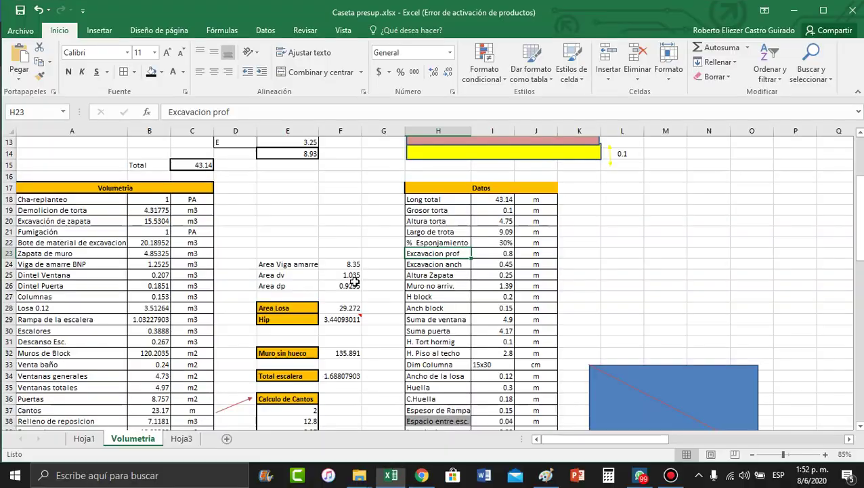
# Step: Check the Excavacion prof value and the Excavacion anch entry, viewing the foundation outlines in Chrome's Replanteo.pdf before returning to Excel
pyautogui.click(496, 253)
pyautogui.click(437, 265)
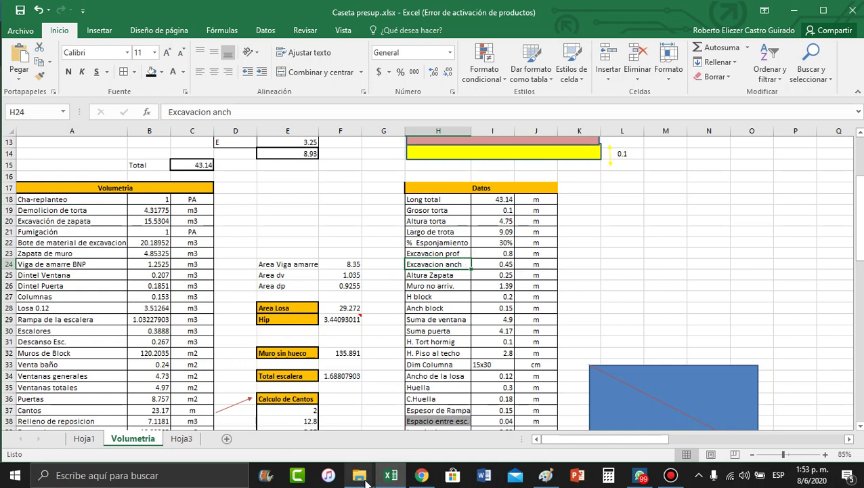
pyautogui.click(421, 475)
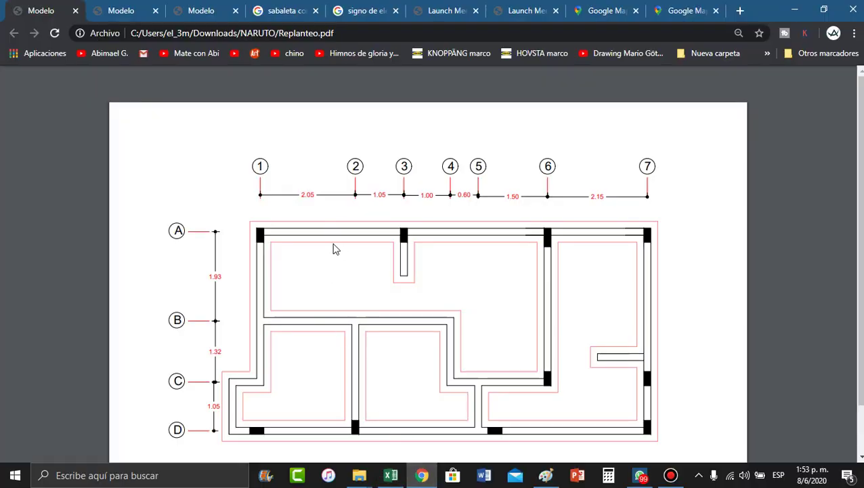
pyautogui.hotkey('alt', 'Tab')
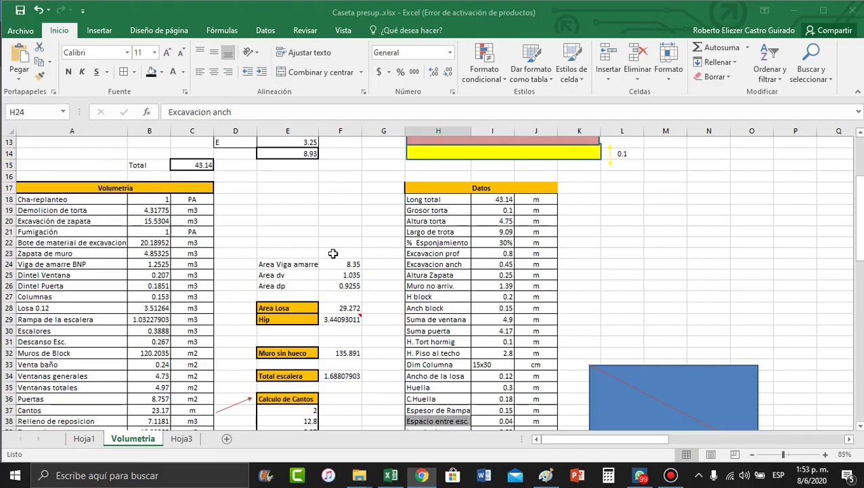
# Step: Examine the Altura Zapata value in the Datos table alongside the Excavacion prof entry
pyautogui.click(444, 274)
pyautogui.click(497, 274)
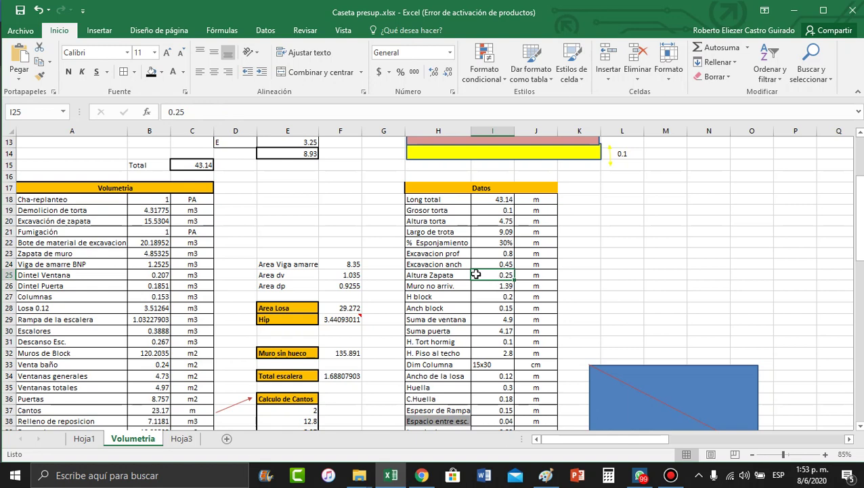
pyautogui.moveTo(441, 255); pyautogui.dragTo(501, 253)
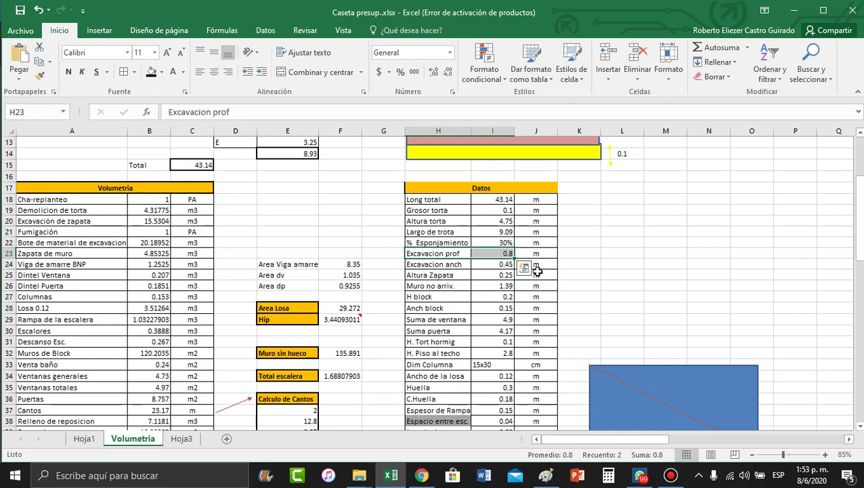
pyautogui.click(504, 276)
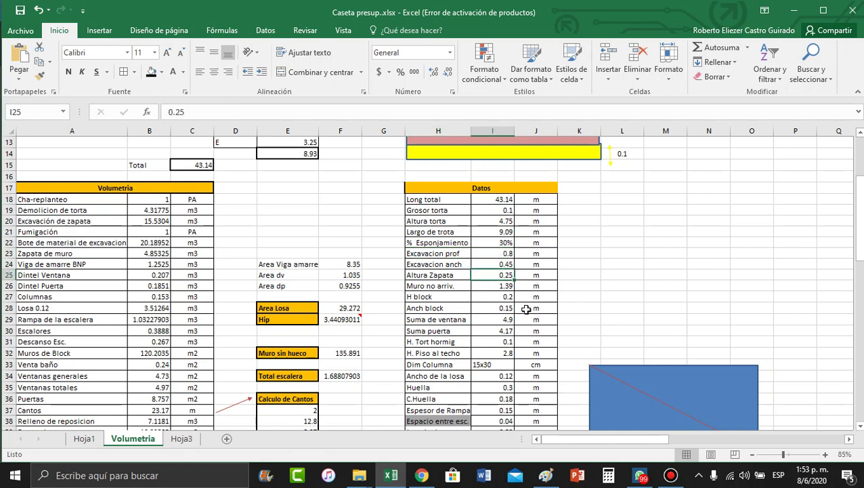
# Step: Review the Datos entries from Muro no arriv. through H. Tort hormig, including block dimensions and window and door sums
pyautogui.click(443, 285)
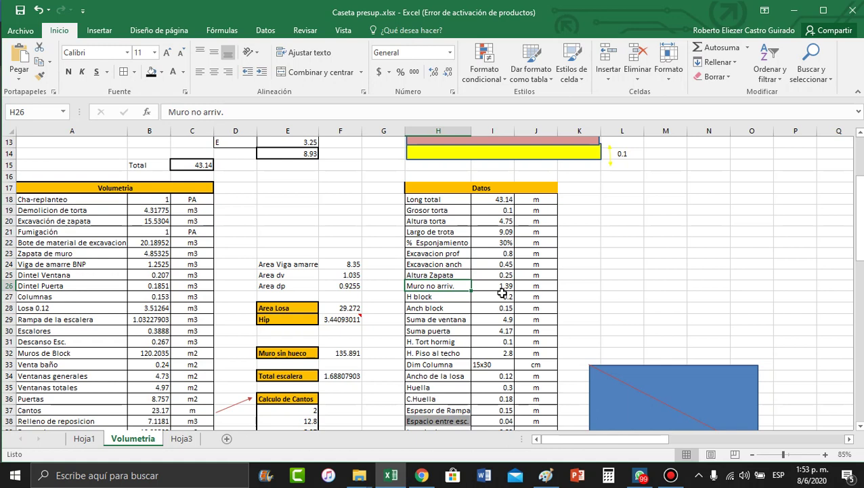
pyautogui.click(423, 298)
pyautogui.click(487, 298)
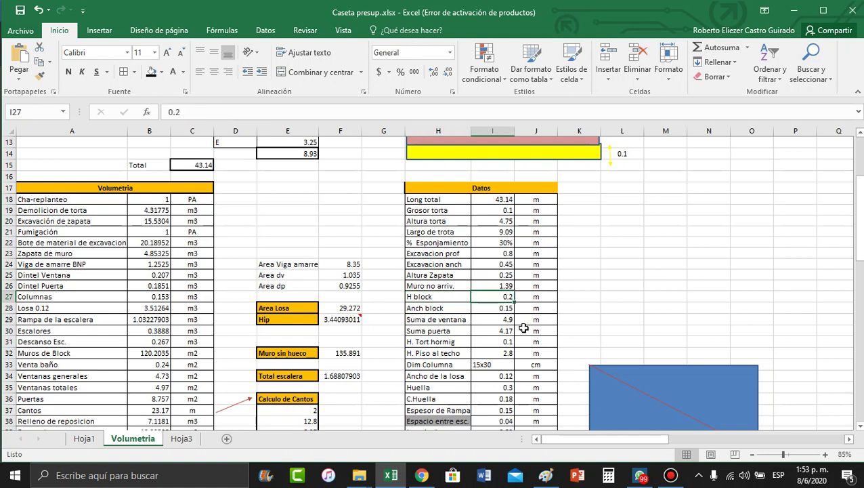
pyautogui.click(483, 308)
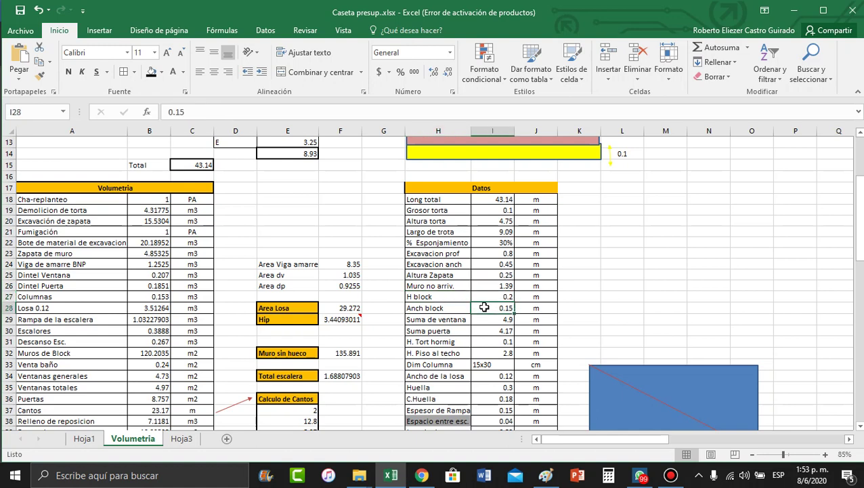
pyautogui.click(496, 322)
pyautogui.click(489, 331)
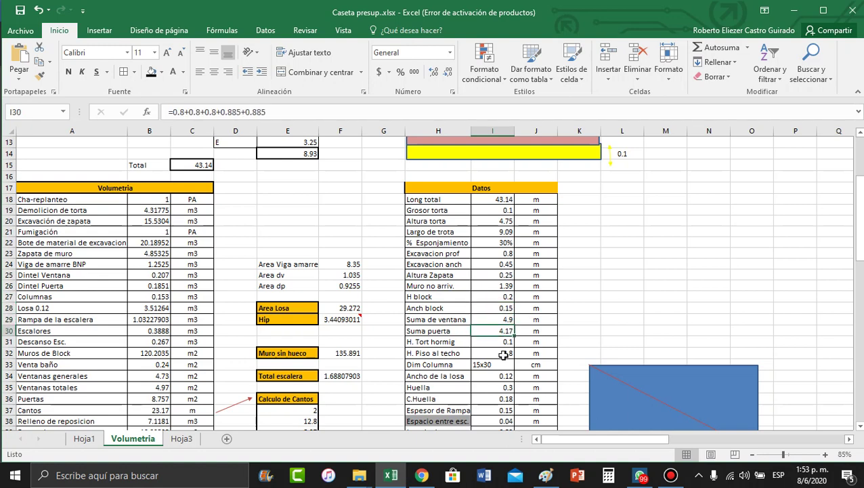
pyautogui.click(468, 340)
pyautogui.click(494, 340)
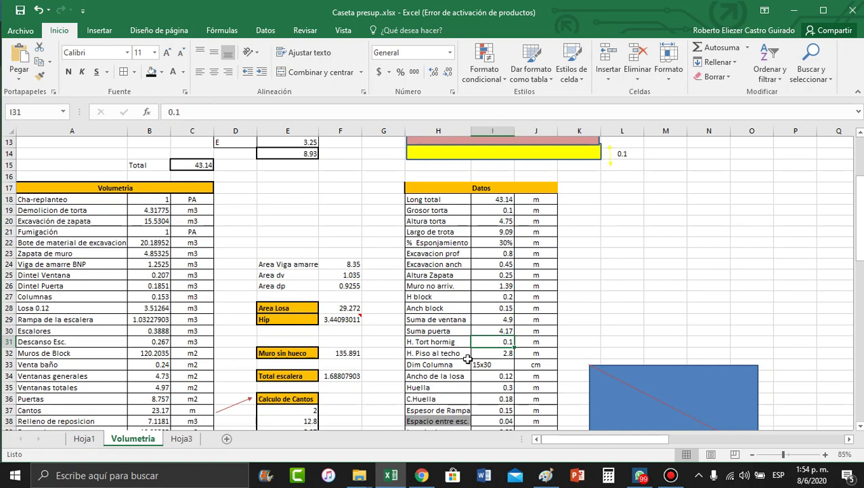
# Step: View the wall drawing's dimensions and check the H. Piso al techo value in the Datos table
pyautogui.scroll(4, 696, 251)
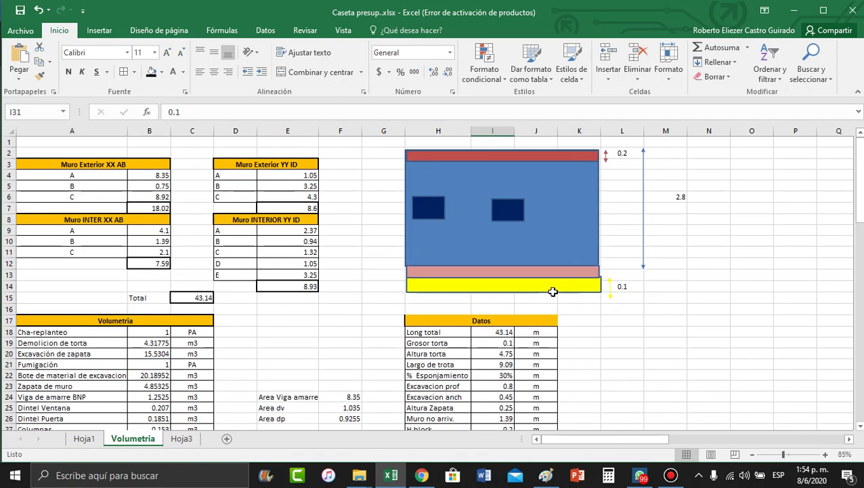
pyautogui.scroll(-5, 542, 298)
pyautogui.scroll(-1, 539, 352)
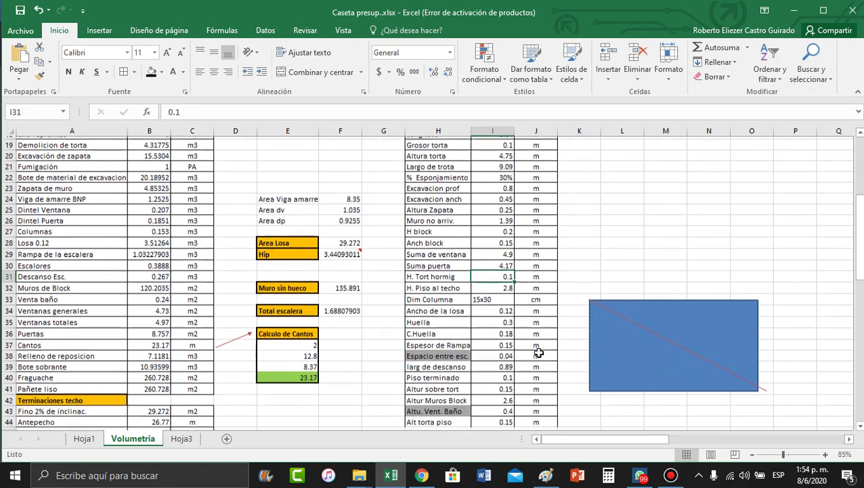
pyautogui.click(485, 285)
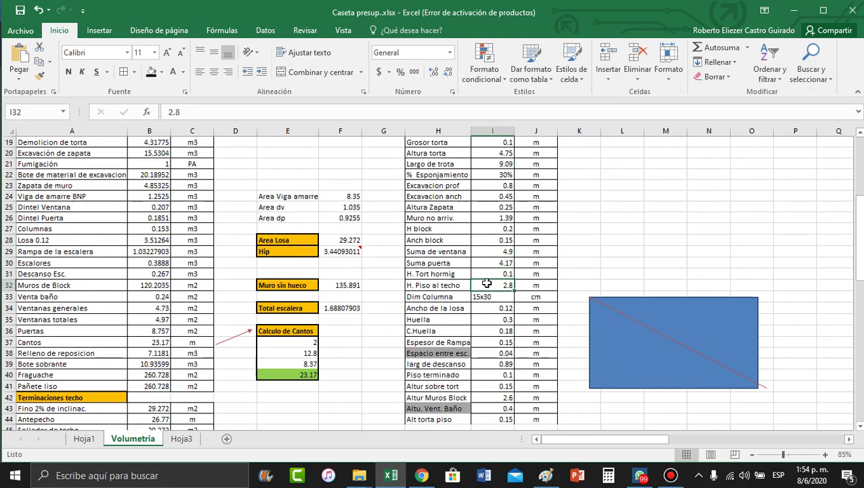
# Step: Review the Dim Columna entry with its unit and the Ancho de la losa value in the Datos table
pyautogui.click(508, 296)
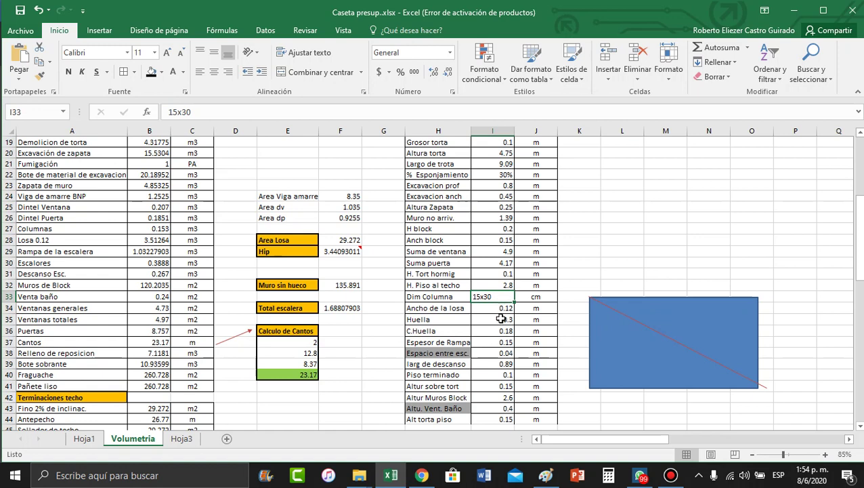
pyautogui.click(545, 299)
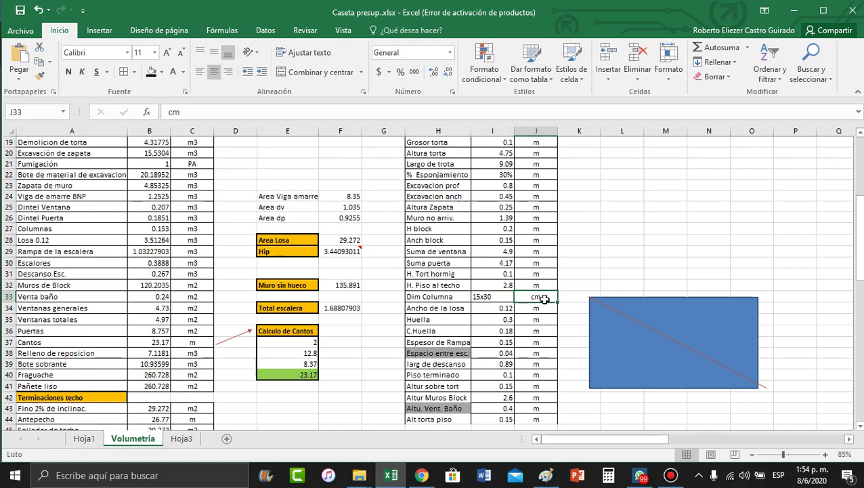
pyautogui.click(500, 299)
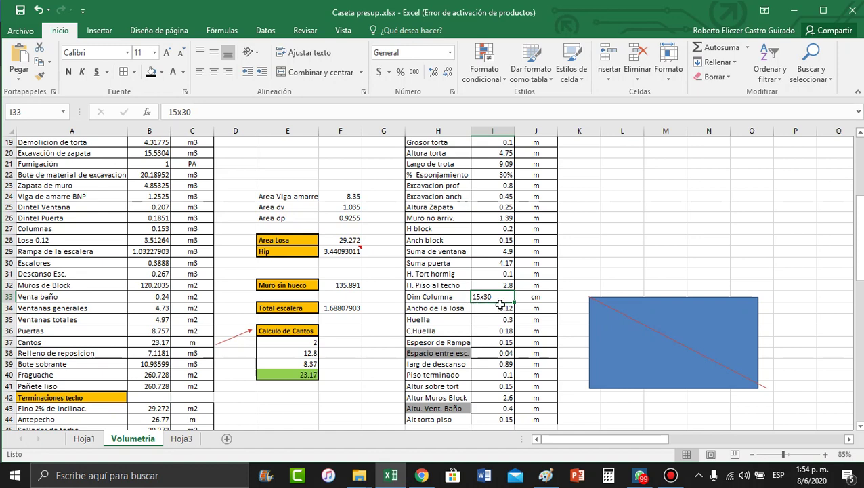
pyautogui.click(446, 308)
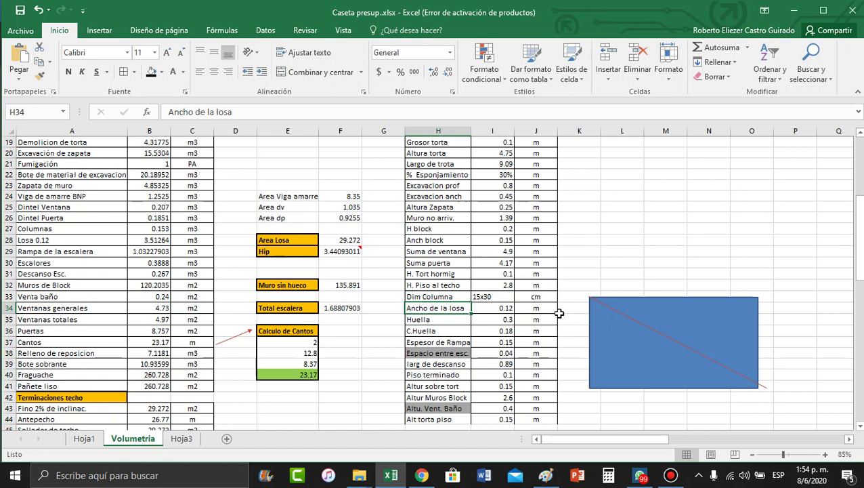
pyautogui.click(495, 308)
# Step: Review the stair entries in the Datos table, from Huella through larg de descanso, and the remaining rows below
pyautogui.click(459, 322)
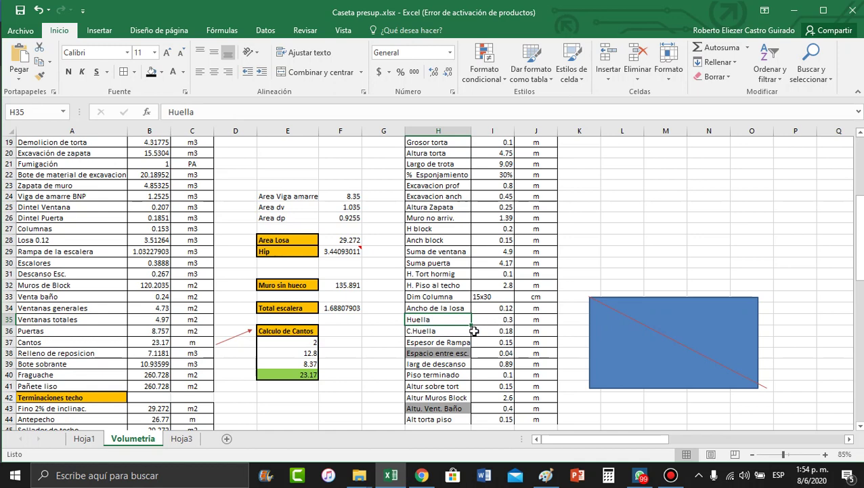
pyautogui.click(492, 329)
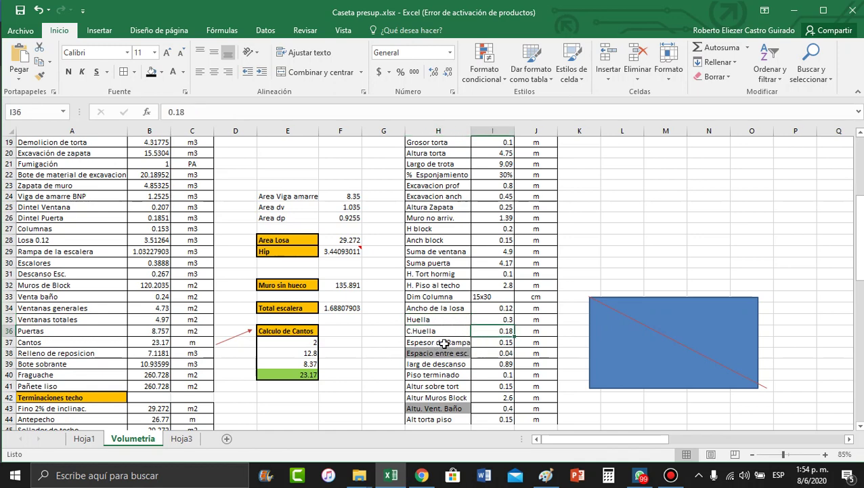
pyautogui.click(493, 343)
pyautogui.scroll(-1, 493, 343)
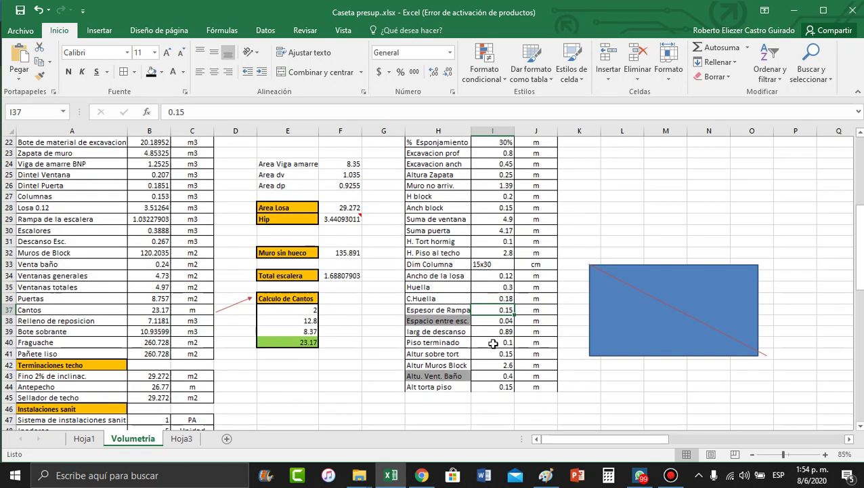
pyautogui.click(443, 331)
pyautogui.click(501, 321)
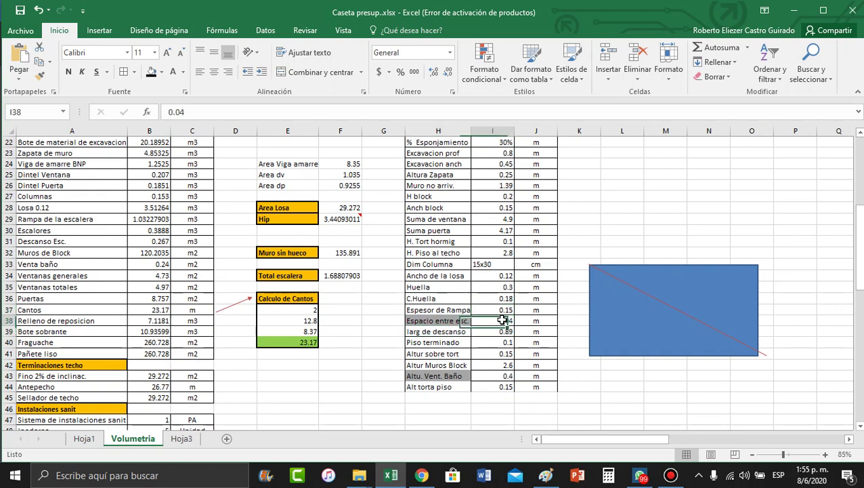
pyautogui.click(439, 331)
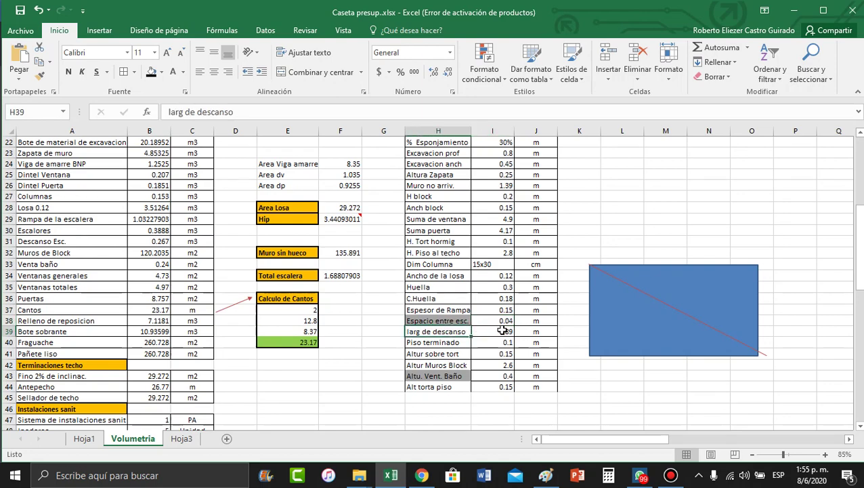
pyautogui.moveTo(430, 330); pyautogui.dragTo(512, 416)
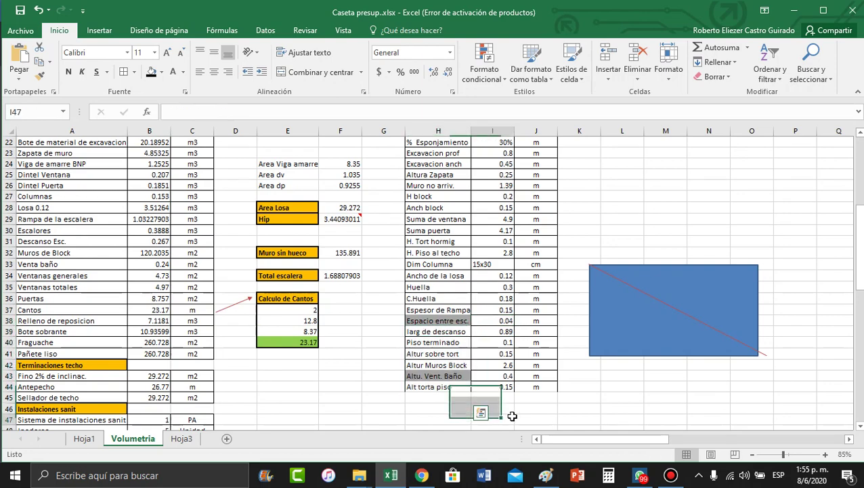
# Step: Examine the Volumetria table's Cha-replanteo item, including its quantity and unit
pyautogui.scroll(5, 132, 312)
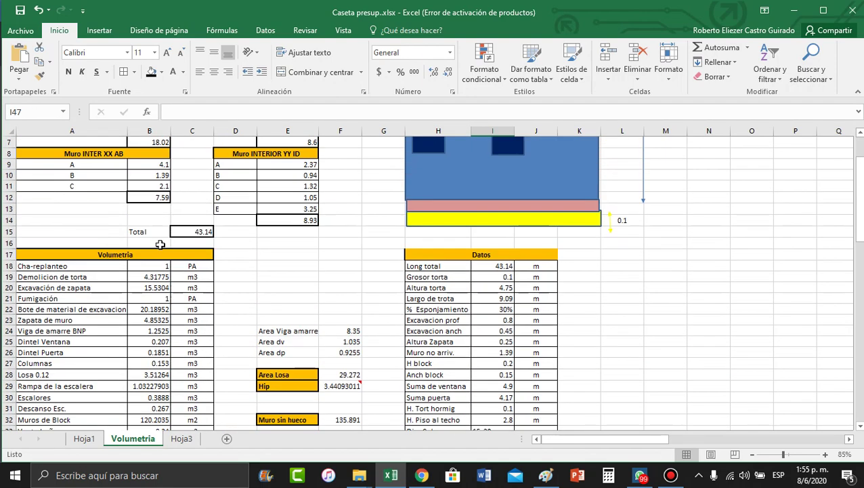
pyautogui.click(132, 254)
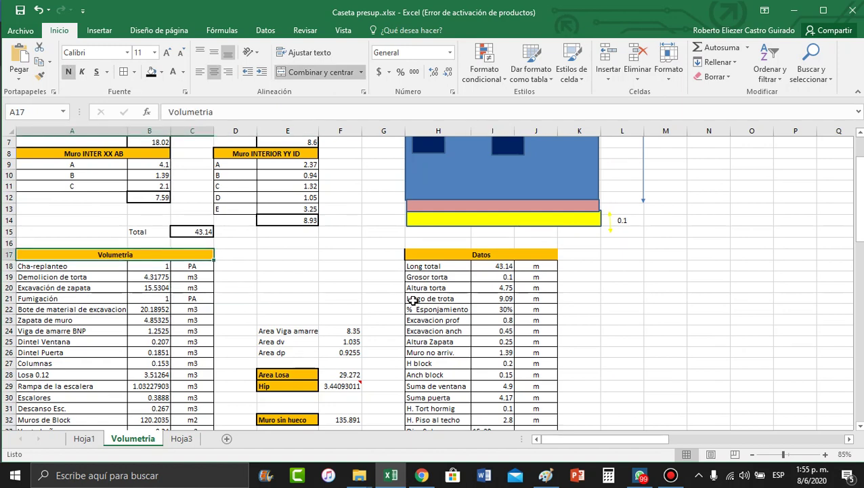
pyautogui.click(74, 268)
pyautogui.click(149, 266)
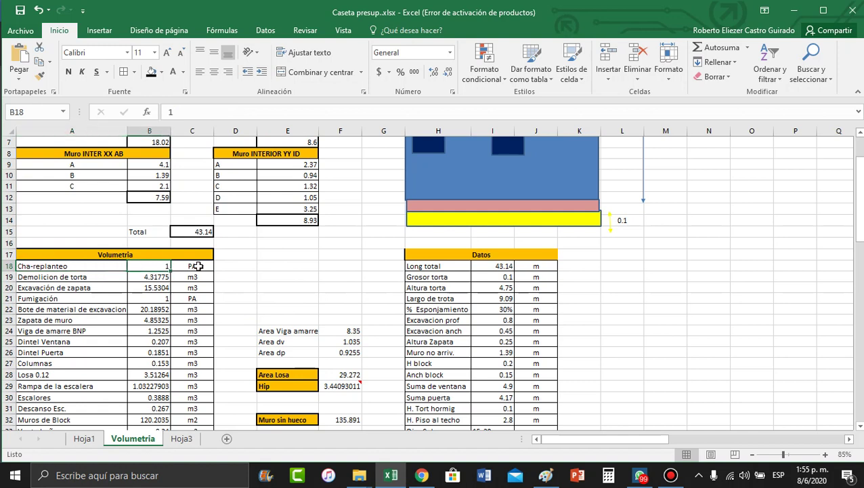
pyautogui.click(197, 266)
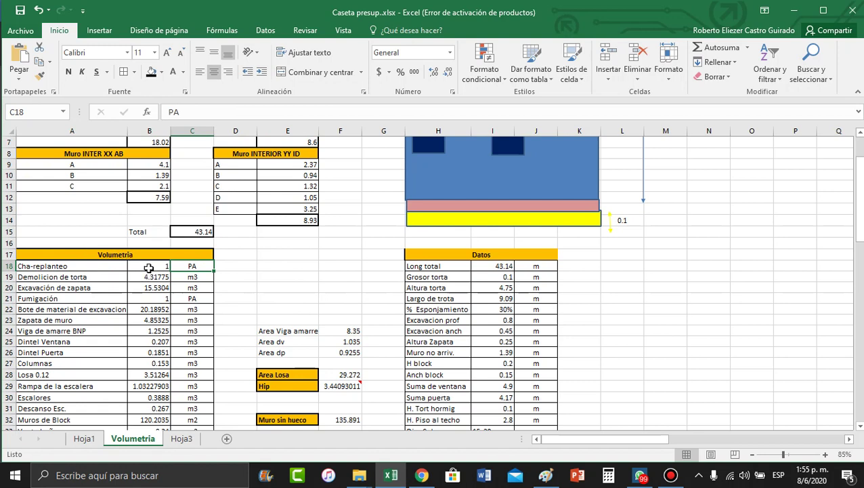
# Step: Look over the Demolicion de torta item, sheets Hoja3 and Hoja1, and Replanteo.pdf in Chrome, returning to Excel's Volumetria sheet
pyautogui.click(91, 280)
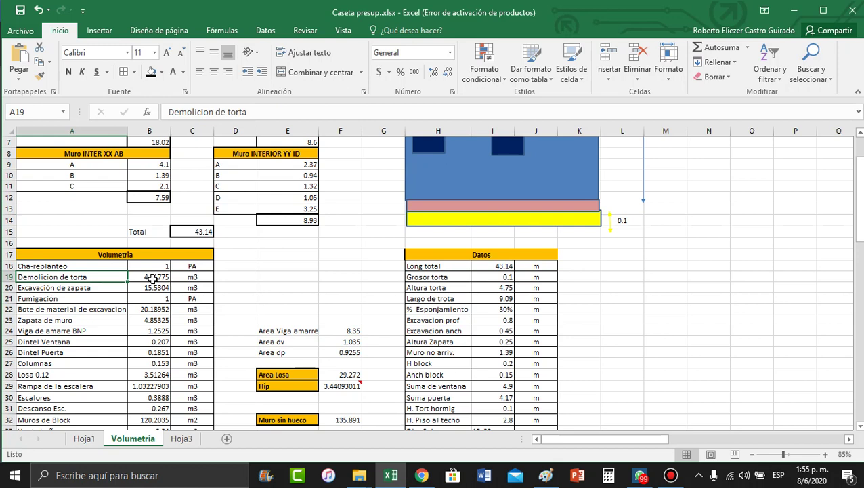
pyautogui.click(100, 440)
pyautogui.click(181, 438)
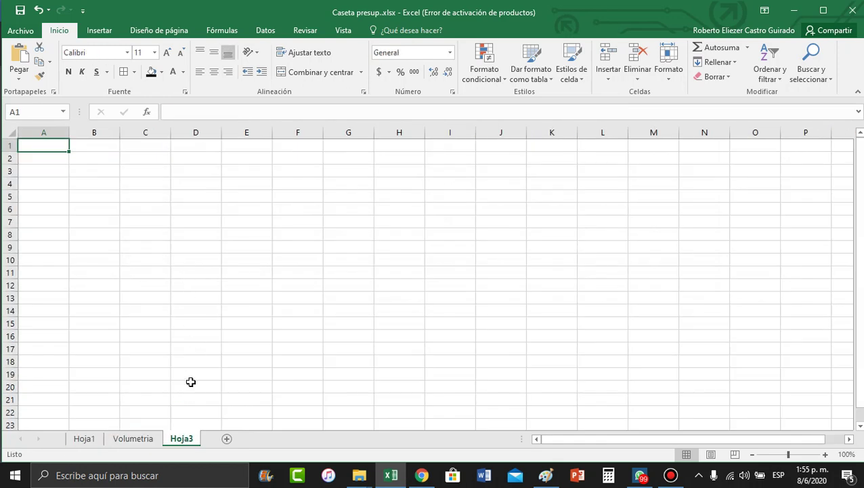
pyautogui.click(84, 441)
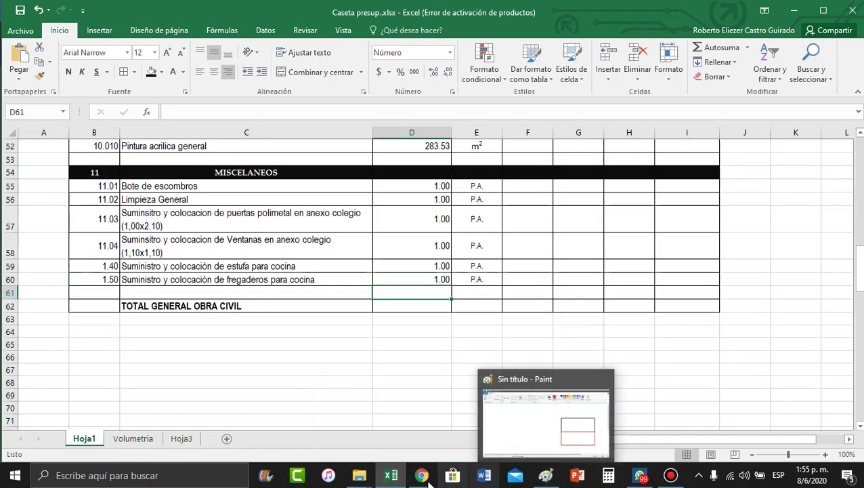
pyautogui.click(421, 475)
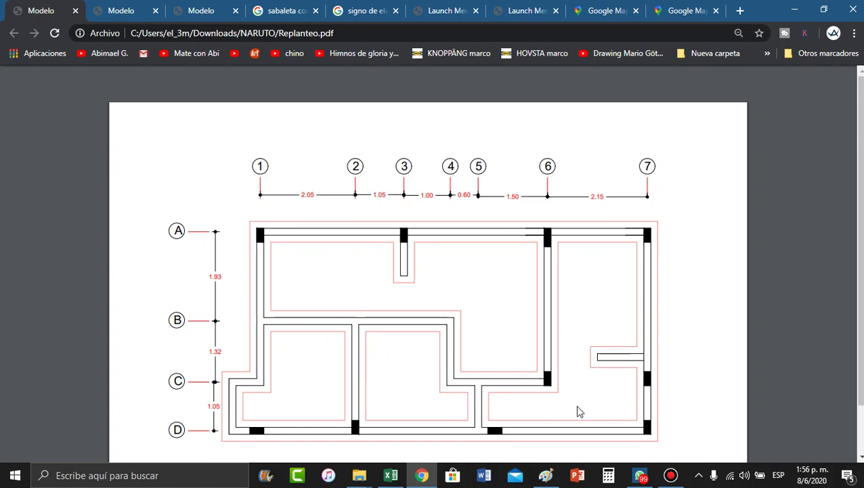
pyautogui.click(390, 476)
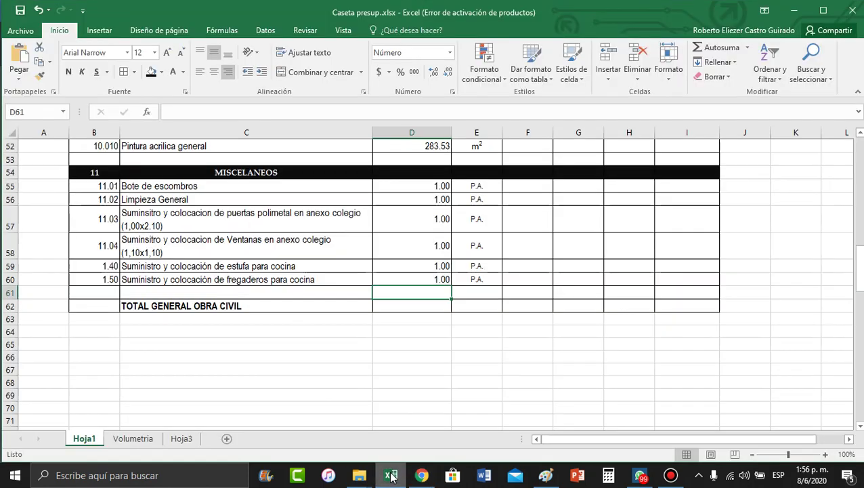
pyautogui.click(132, 439)
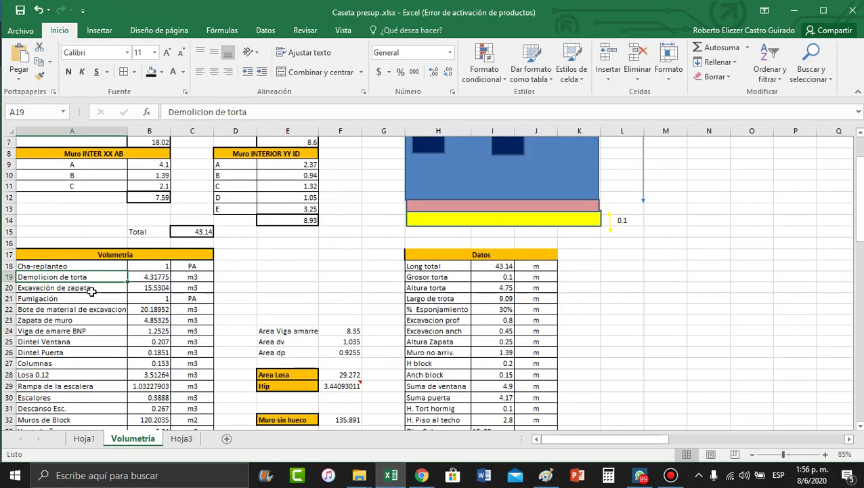
# Step: Inspect the formulas behind Demolicion de torta and Altura torta, and view the matching dimensions in Chrome's Replanteo.pdf
pyautogui.click(153, 278)
pyautogui.click(245, 112)
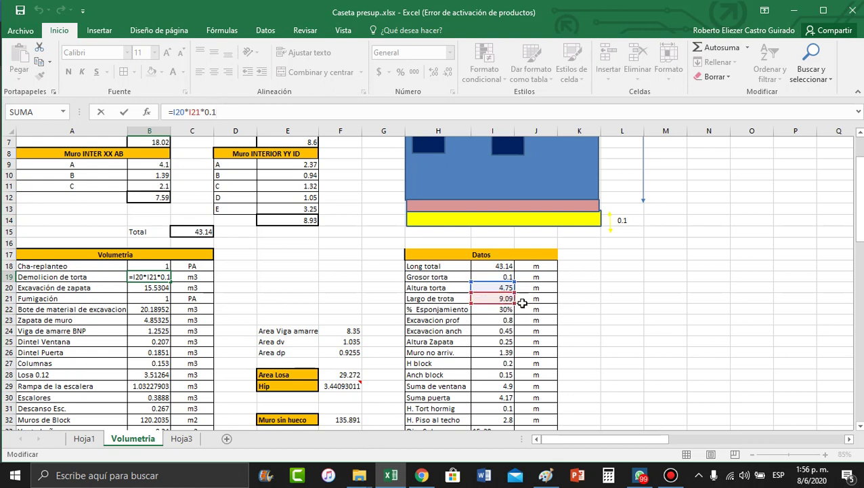
pyautogui.click(419, 331)
pyautogui.click(491, 290)
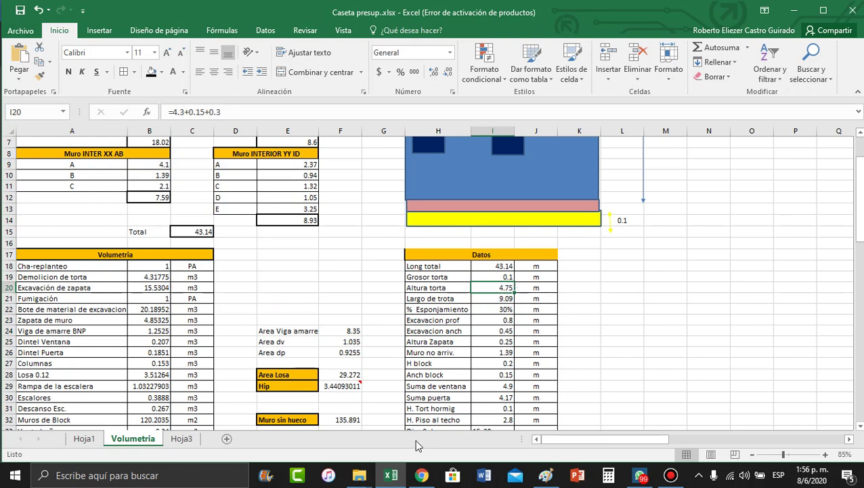
pyautogui.click(422, 474)
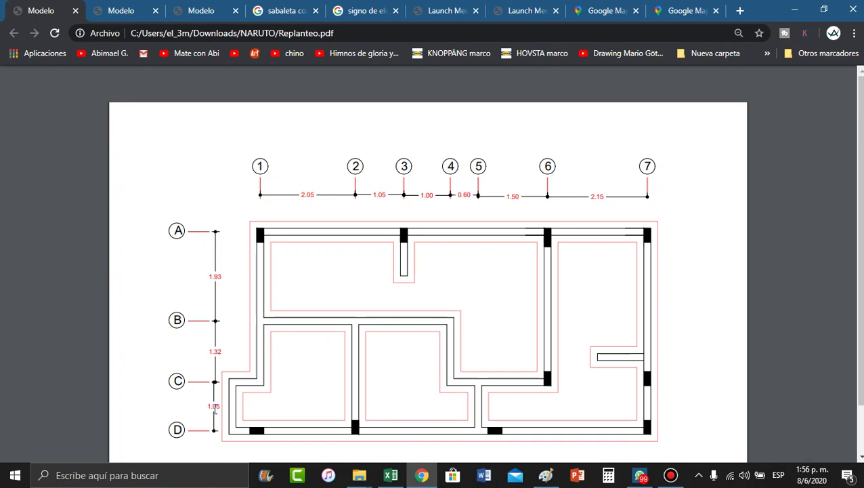
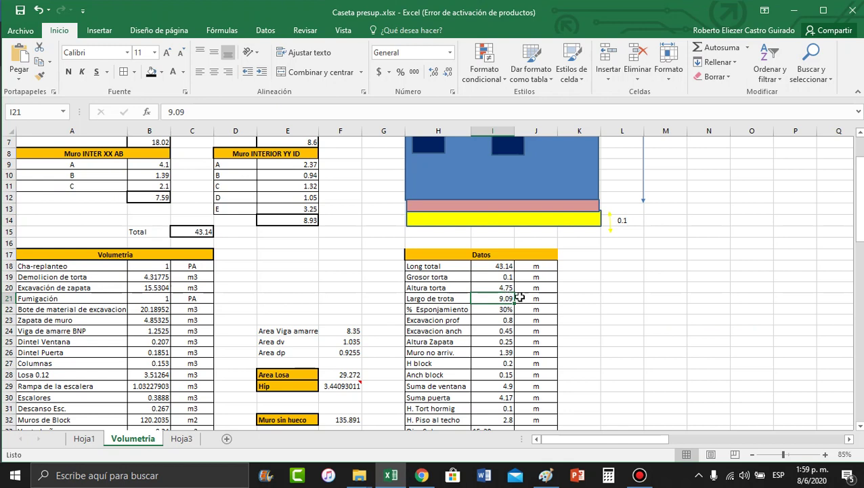
# Step: Check the % Esponjamiento value and compare the Demolicion de torta formula with the Grosor torta entry in Excel
pyautogui.click(494, 310)
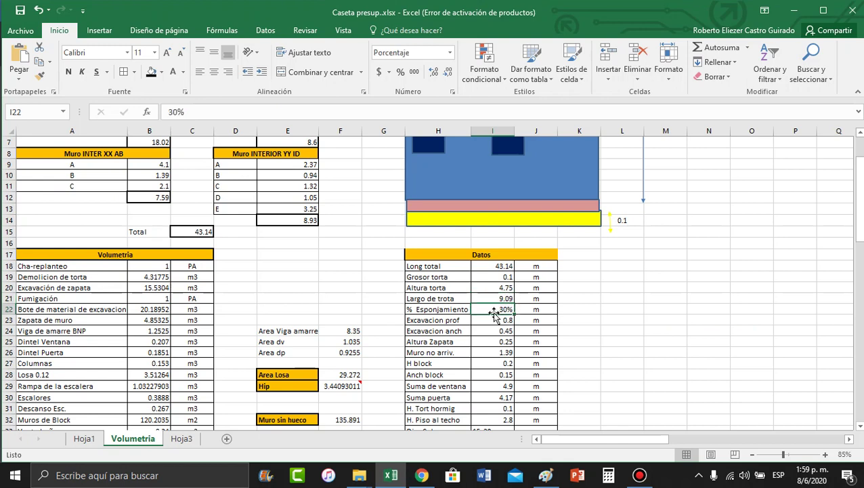
pyautogui.click(150, 276)
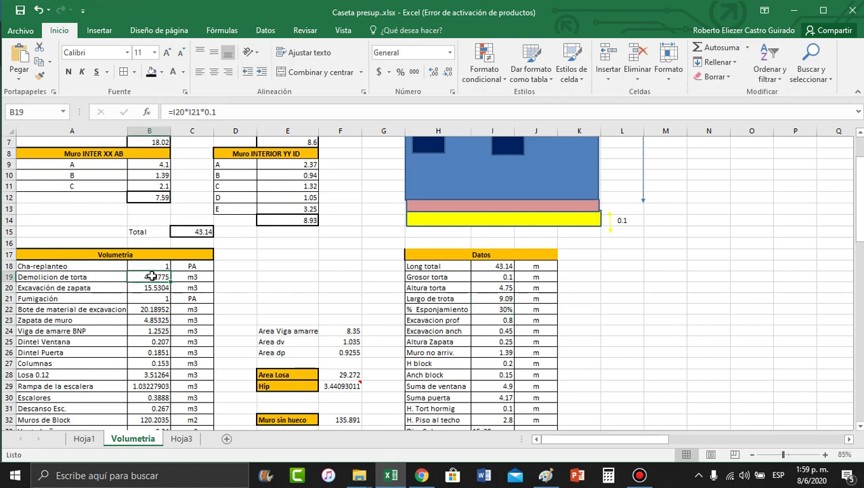
pyautogui.click(234, 113)
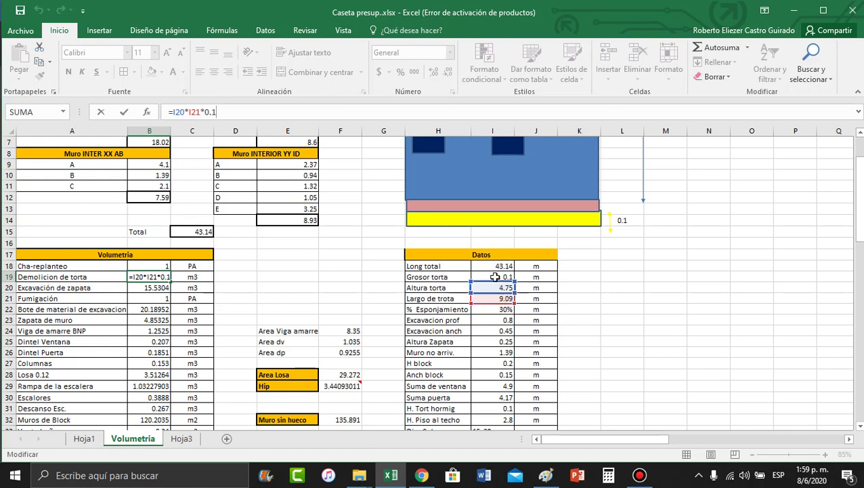
pyautogui.click(495, 276)
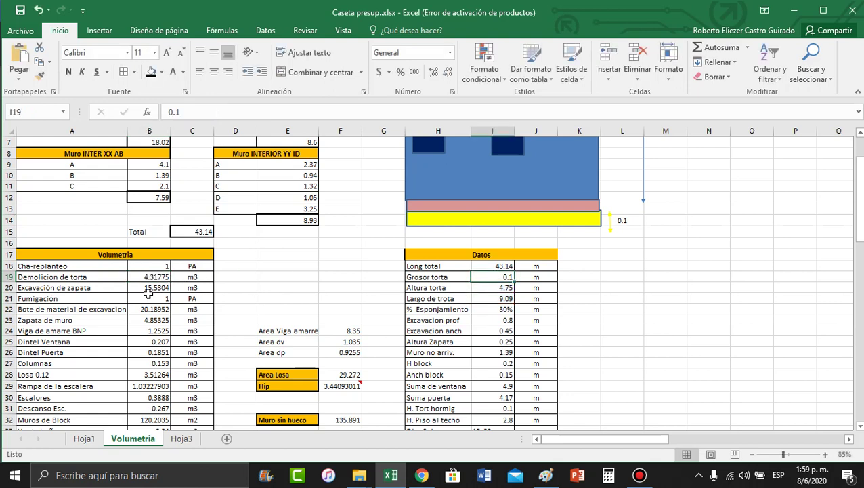
# Step: Replace the fixed 0.1 in the Demolicion de torta formula with the Grosor torta cell, making it =I20*I21*I19
pyautogui.click(129, 276)
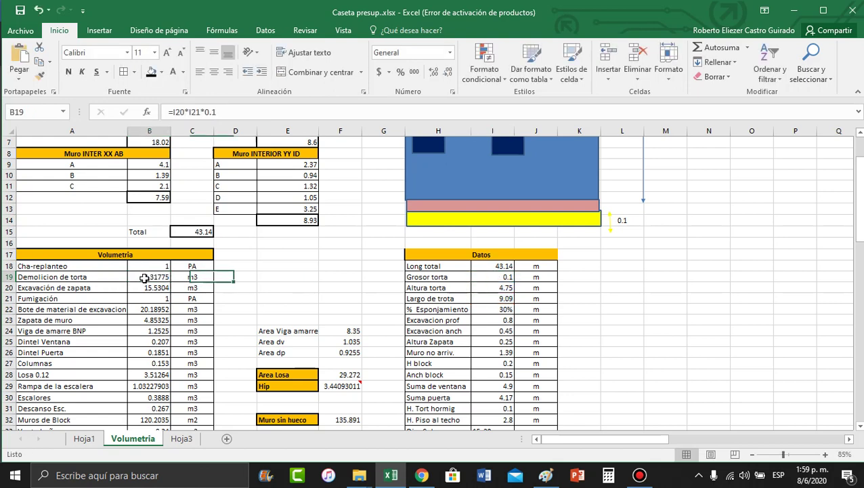
pyautogui.click(234, 119)
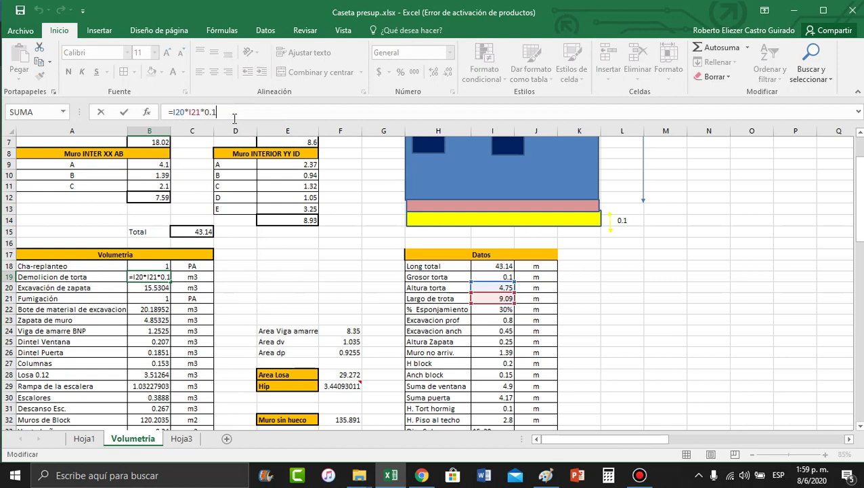
pyautogui.press('BackSpace')
pyautogui.press('BackSpace')
pyautogui.press('BackSpace')
pyautogui.click(485, 277)
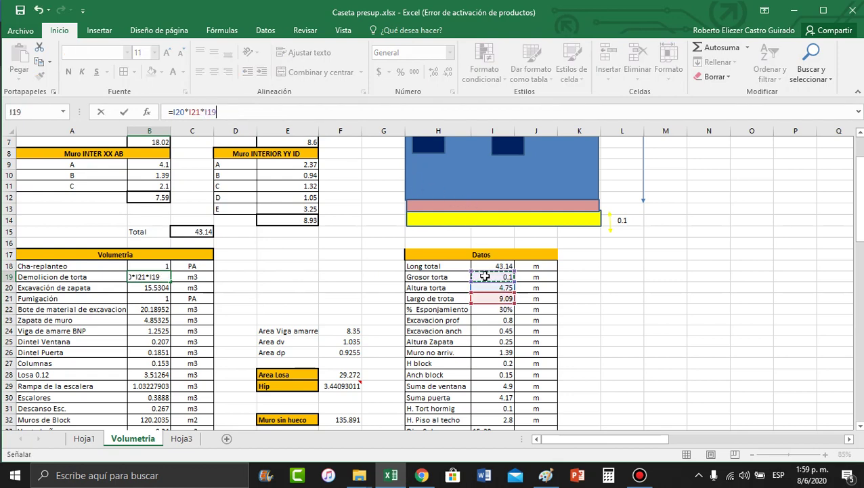
pyautogui.press('Return')
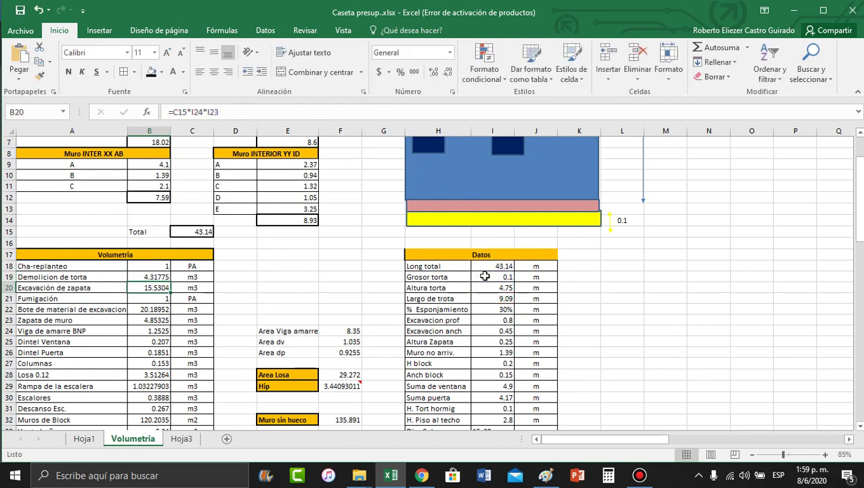
# Step: Check the edited Demolicion de torta formula and its unit, and select the Excavación de zapata item
pyautogui.click(149, 276)
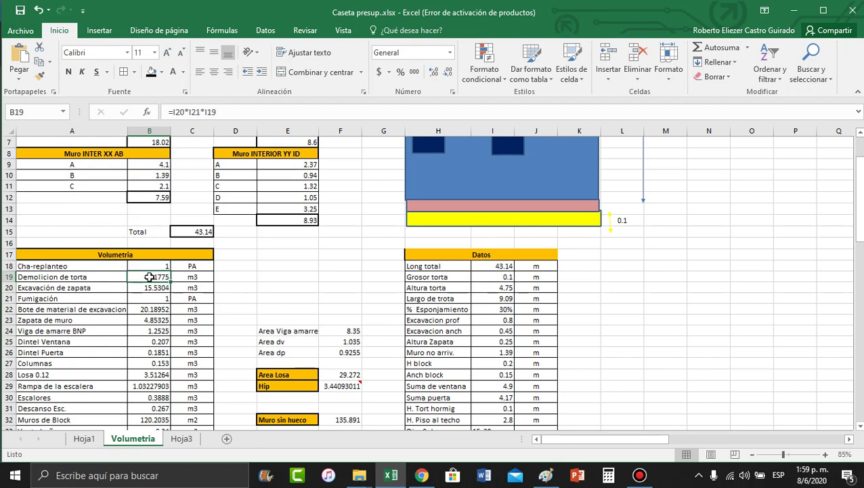
pyautogui.click(188, 276)
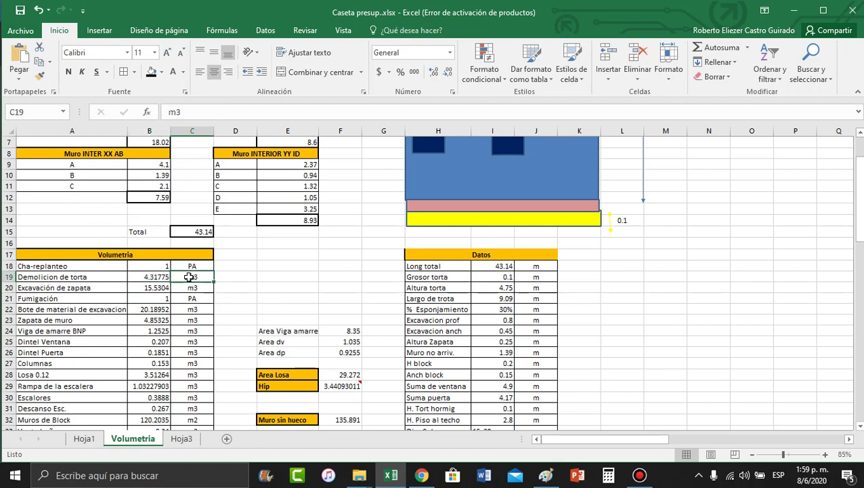
pyautogui.click(92, 287)
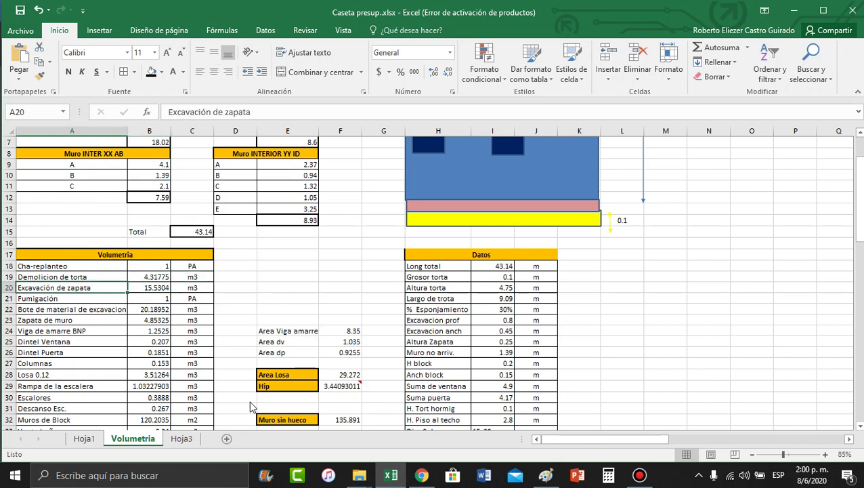
# Step: View the foundation plan in Chrome's Replanteo.pdf, then check the Excavacion anch and Excavacion prof entries in Excel's Datos table
pyautogui.hotkey('alt', 'Tab')
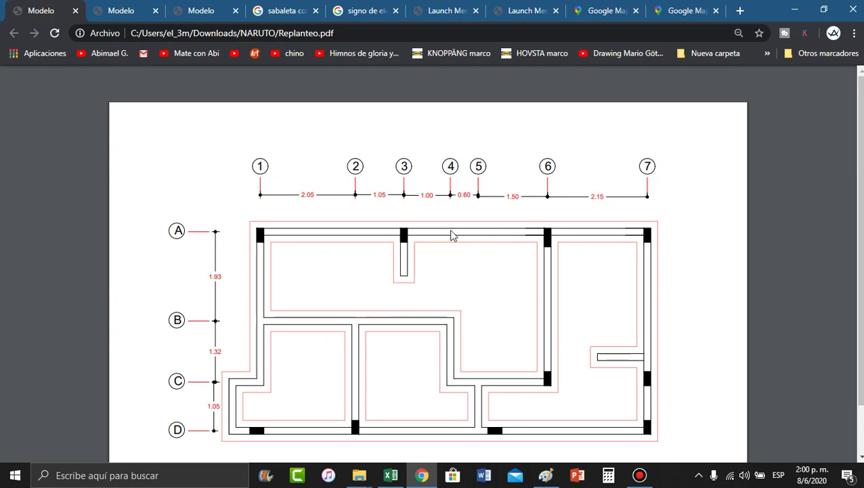
pyautogui.hotkey('alt', 'Tab')
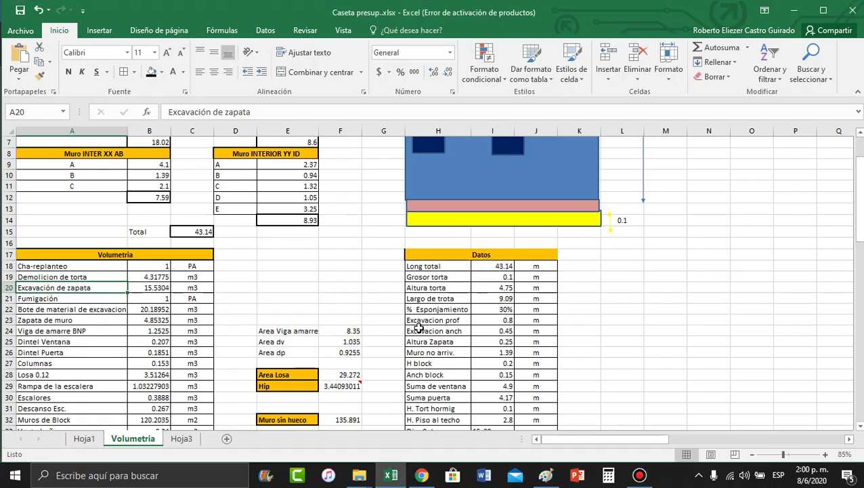
pyautogui.click(431, 329)
pyautogui.click(462, 320)
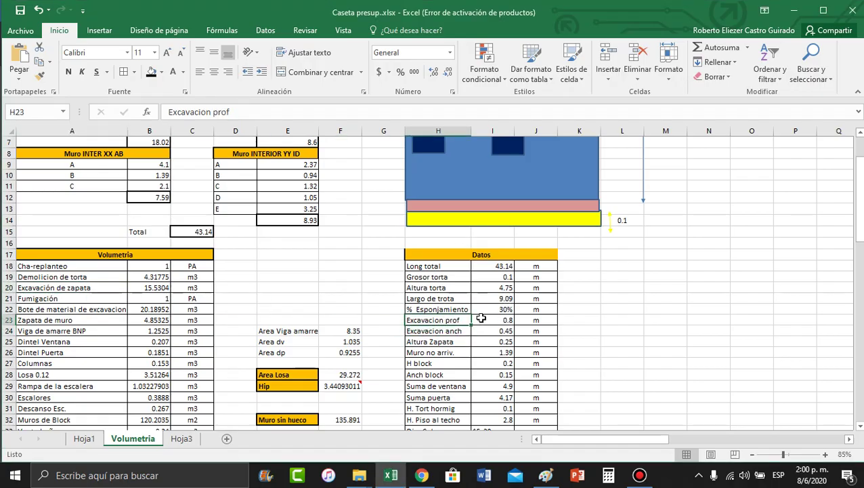
pyautogui.click(484, 317)
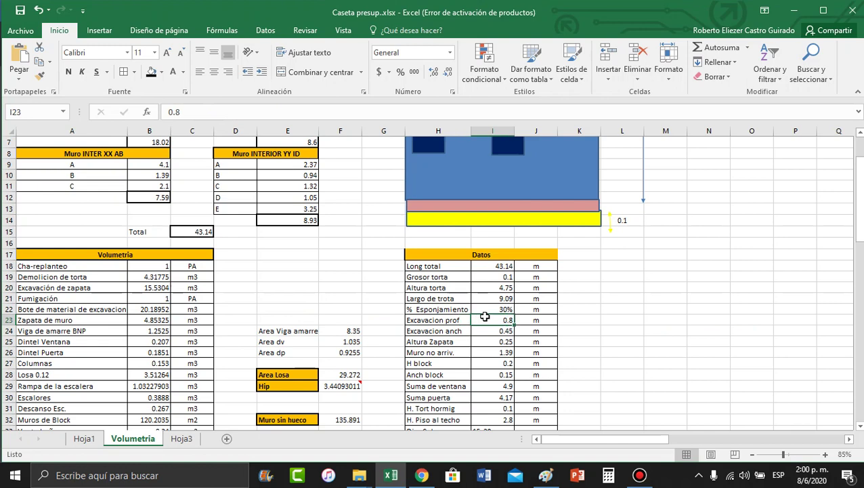
# Step: Inspect the Excavación de zapata formula, tracing its total length, width and depth references against the plan in Chrome
pyautogui.click(132, 286)
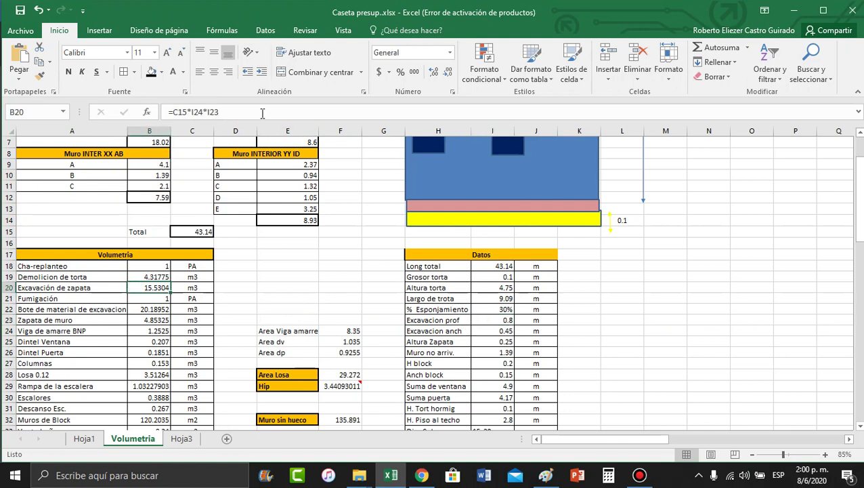
pyautogui.click(262, 113)
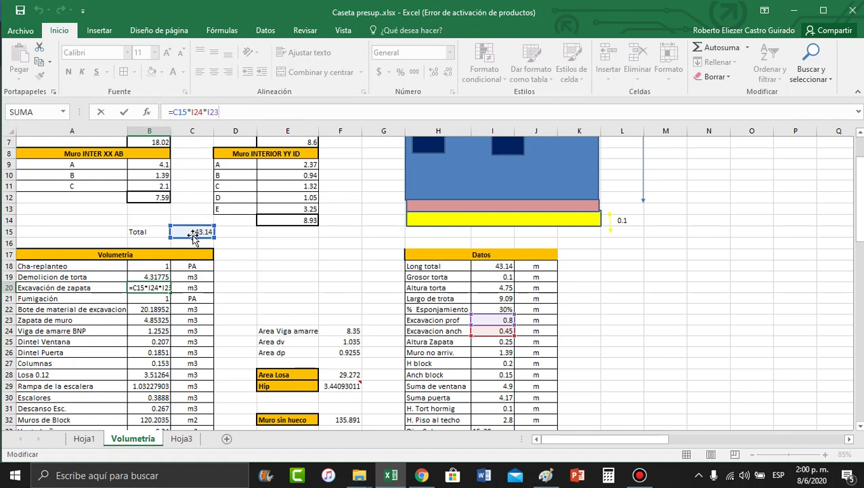
pyautogui.hotkey('alt', 'Tab')
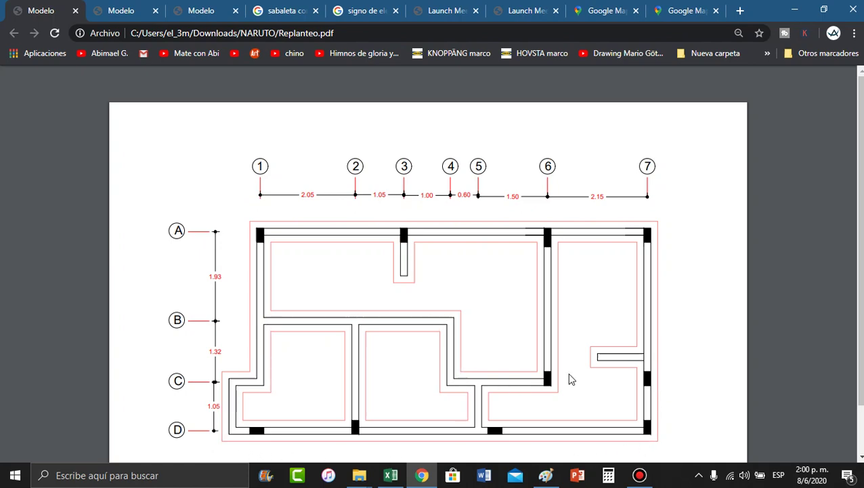
pyautogui.hotkey('alt', 'Tab')
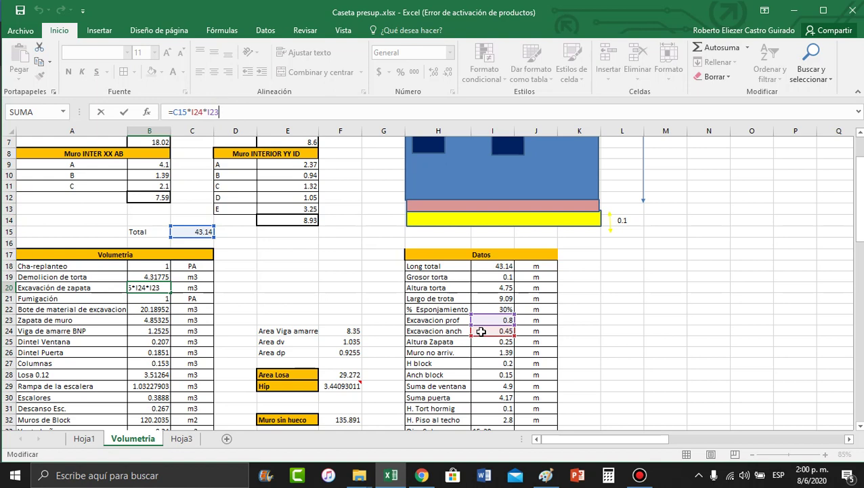
pyautogui.moveTo(484, 331); pyautogui.dragTo(495, 313)
pyautogui.press('Return')
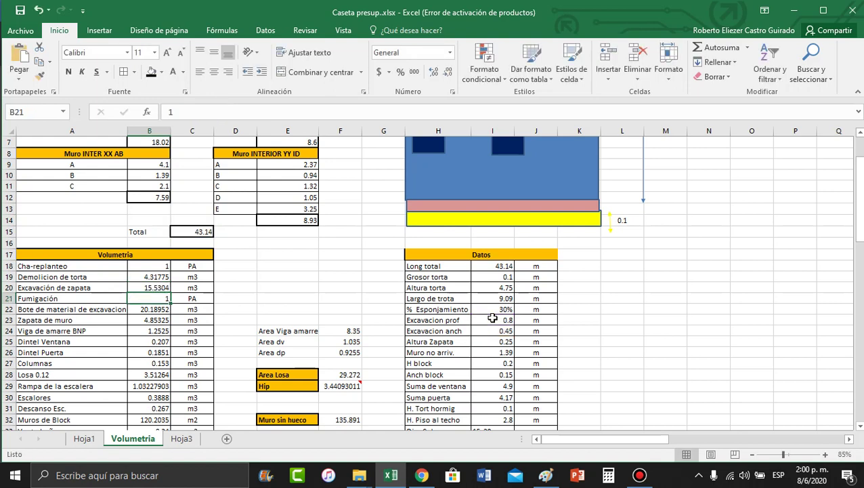
pyautogui.click(157, 287)
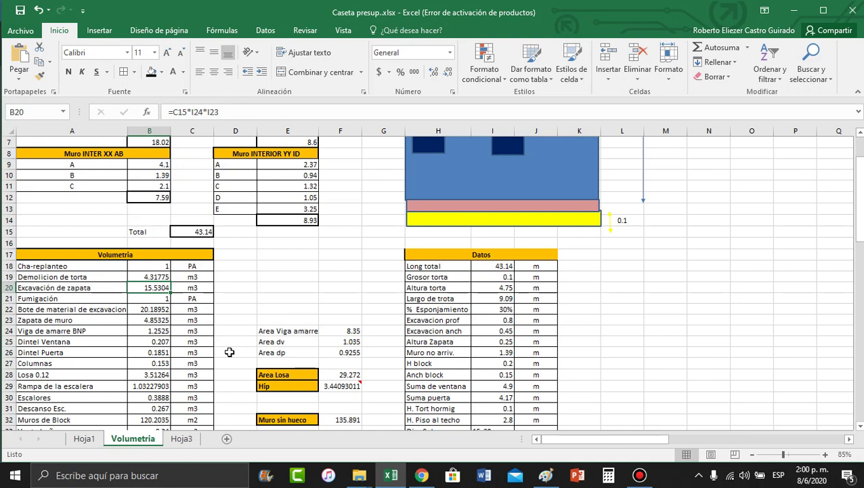
# Step: Review the Fumigación quantity and the Bote de material de excavacion item, and check the Excavación de zapata formula it relates to
pyautogui.click(138, 299)
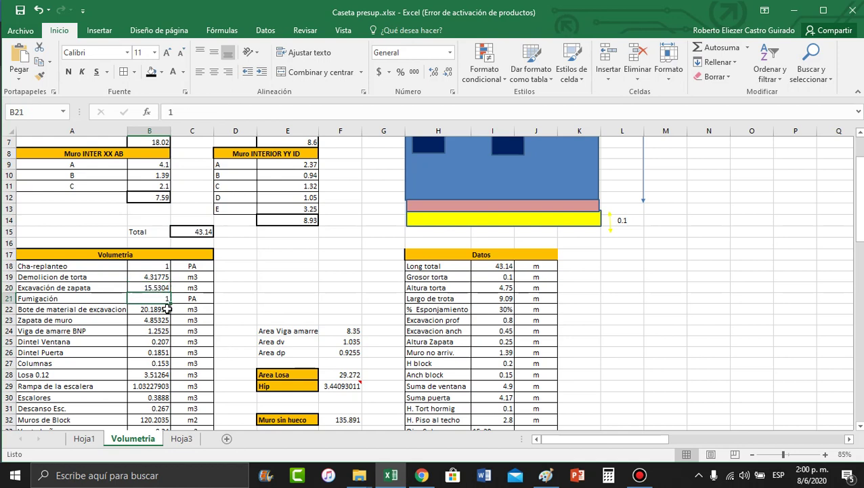
pyautogui.click(94, 313)
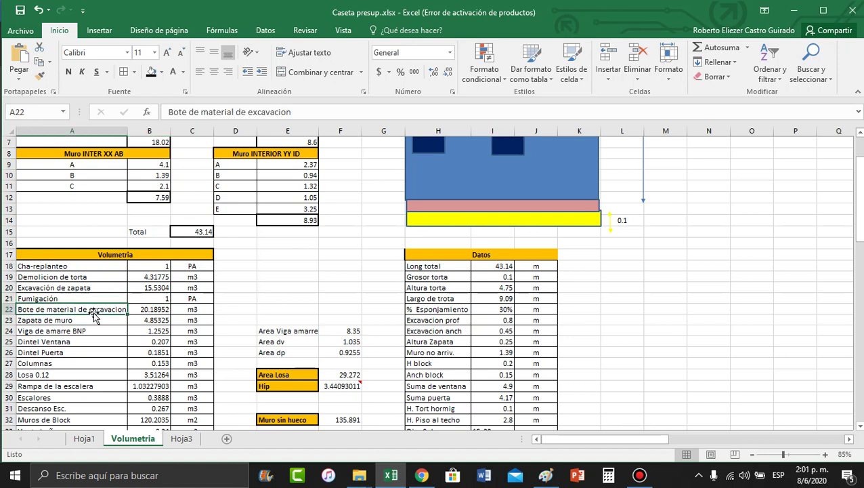
pyautogui.click(57, 289)
pyautogui.click(152, 285)
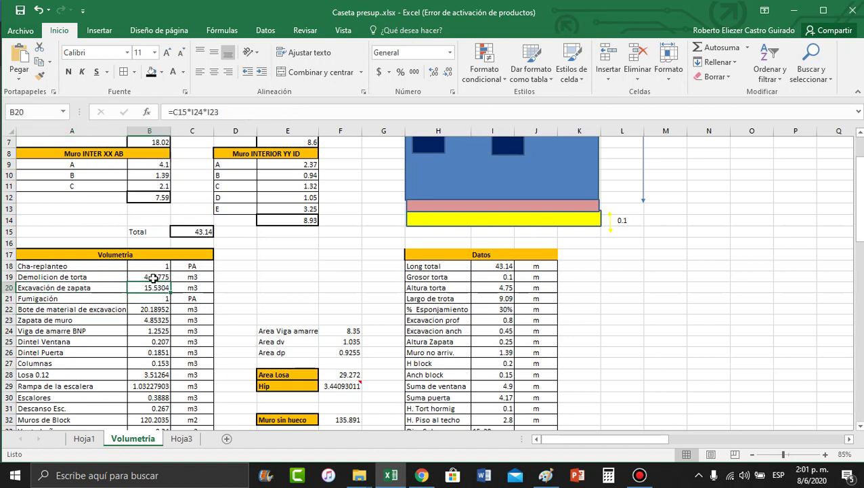
# Step: Inspect the Bote de material de excavacion formula with its 1.3 factor and compare it with the Excavación de zapata volume
pyautogui.click(131, 309)
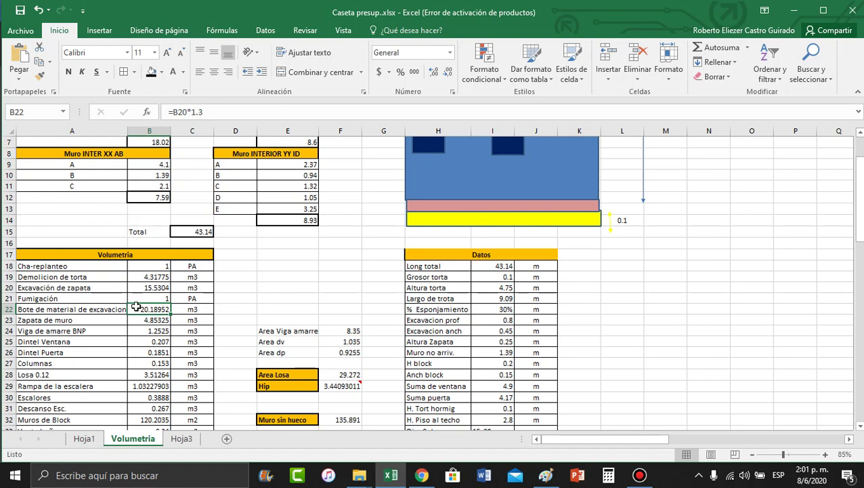
pyautogui.click(215, 112)
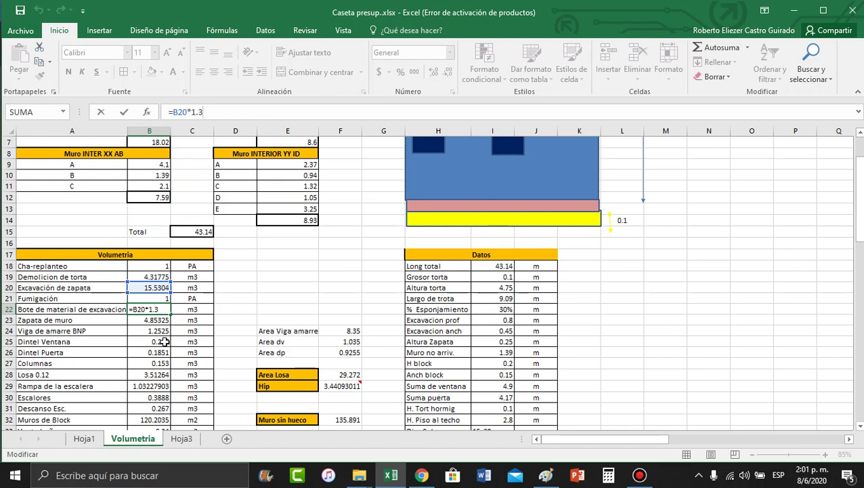
pyautogui.press('Return')
pyautogui.click(159, 308)
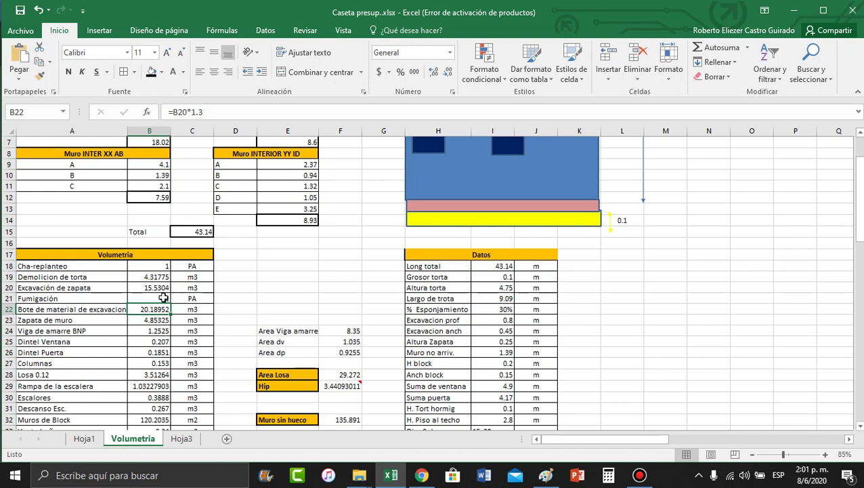
pyautogui.click(149, 286)
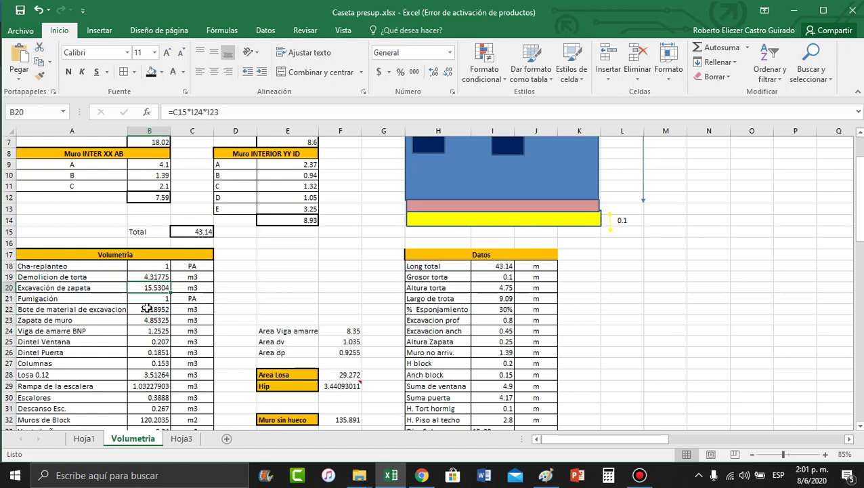
pyautogui.click(147, 309)
# Step: Inspect the Zapata de muro formula and trace the Total, Excavacion anch and Altura Zapata cells it references
pyautogui.click(82, 319)
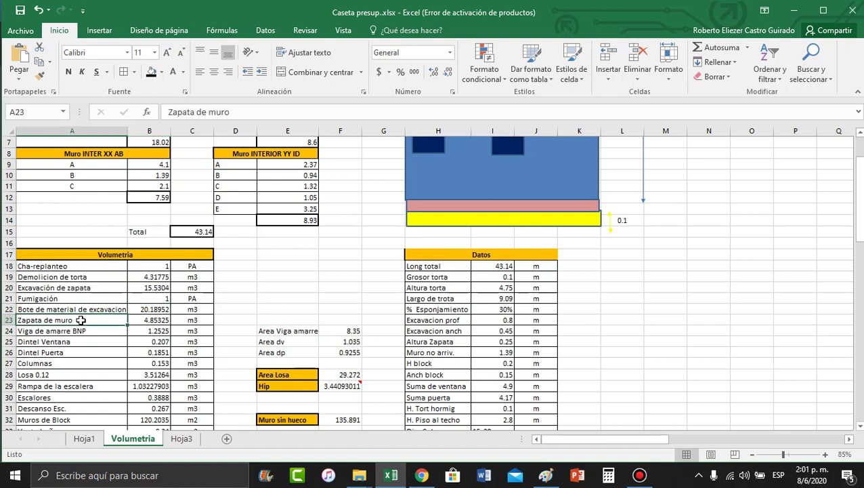
pyautogui.click(140, 320)
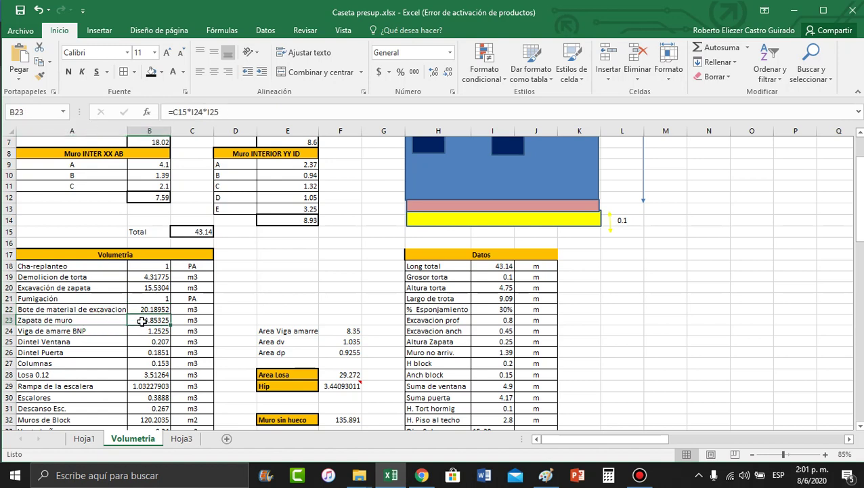
pyautogui.click(247, 111)
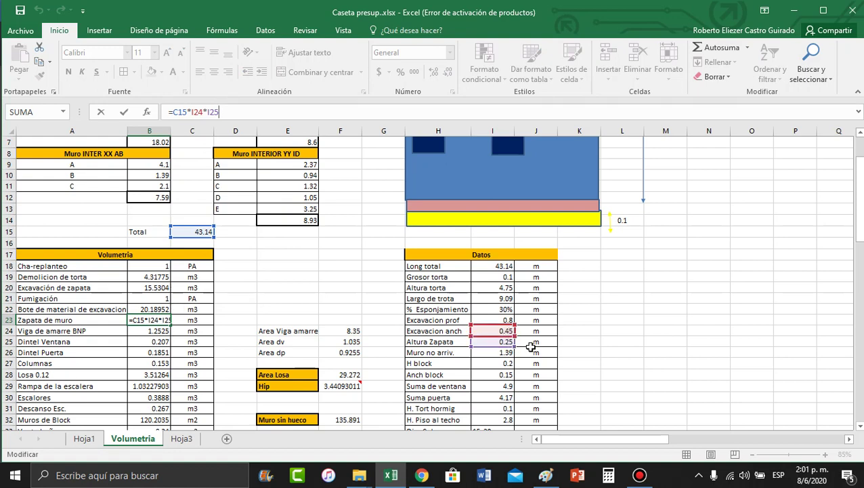
pyautogui.click(132, 347)
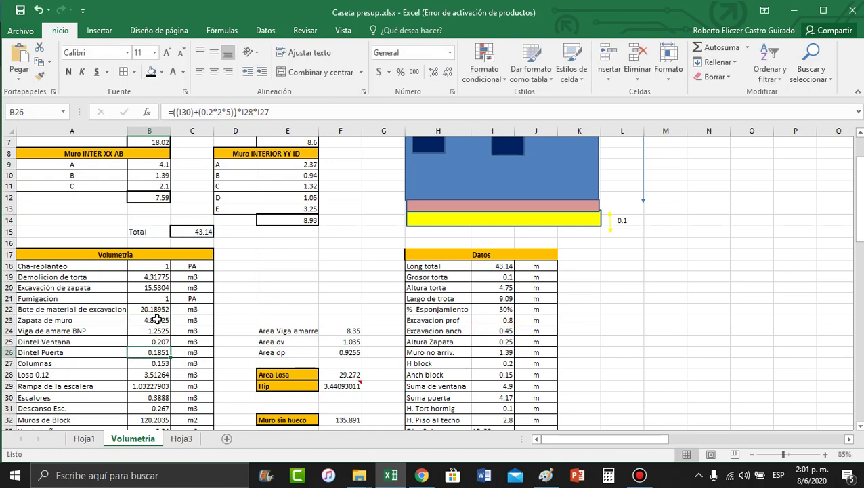
pyautogui.click(148, 318)
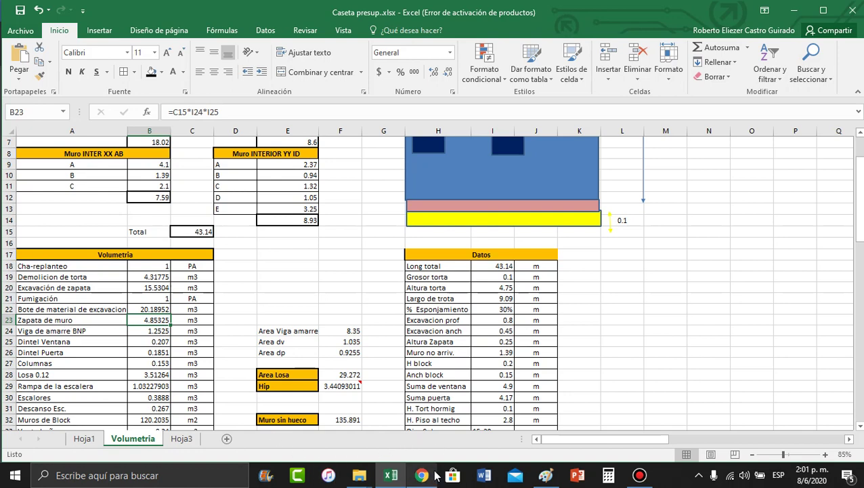
# Step: View the footing outline in Chrome's Replanteo.pdf, then compare the Altura Zapata and Excavacion prof entries in Excel
pyautogui.moveTo(421, 474)
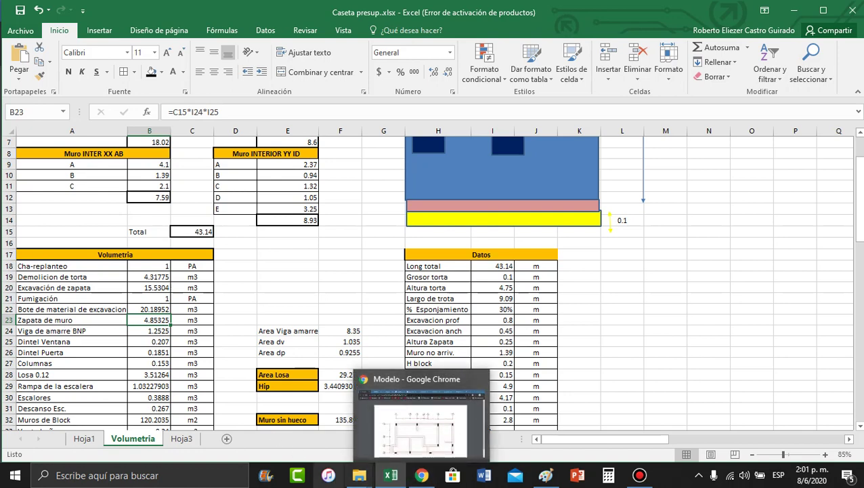
pyautogui.click(421, 474)
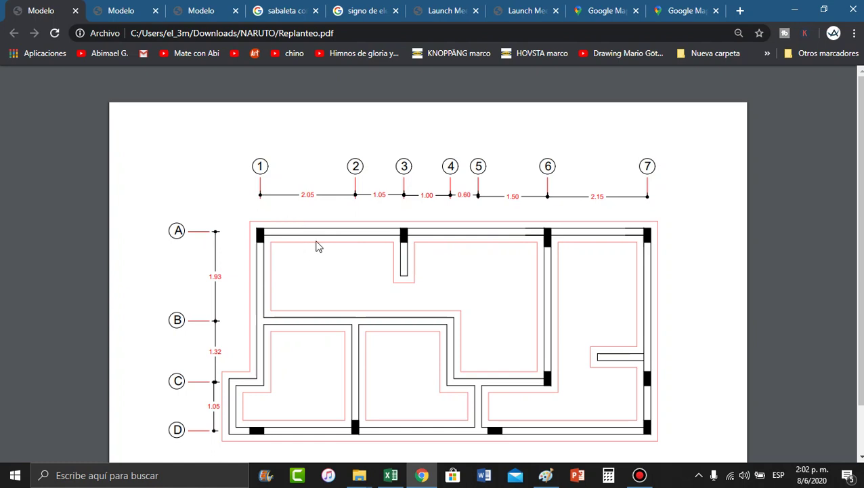
pyautogui.hotkey('alt', 'Tab')
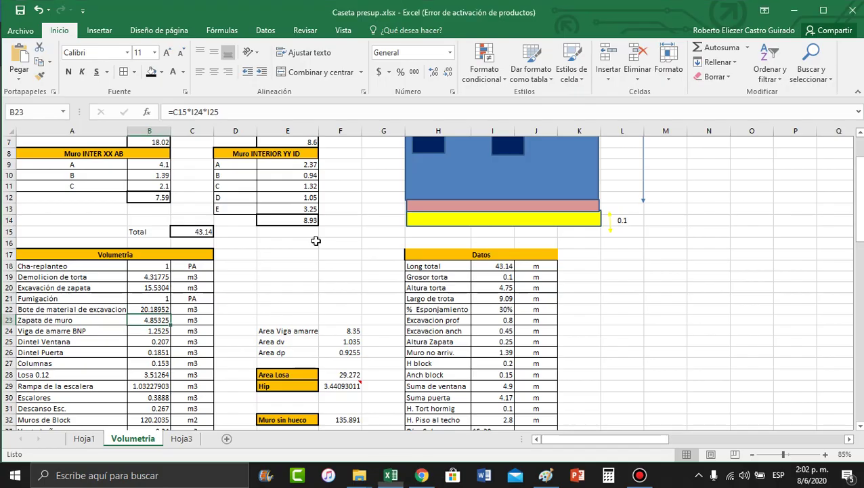
pyautogui.click(486, 343)
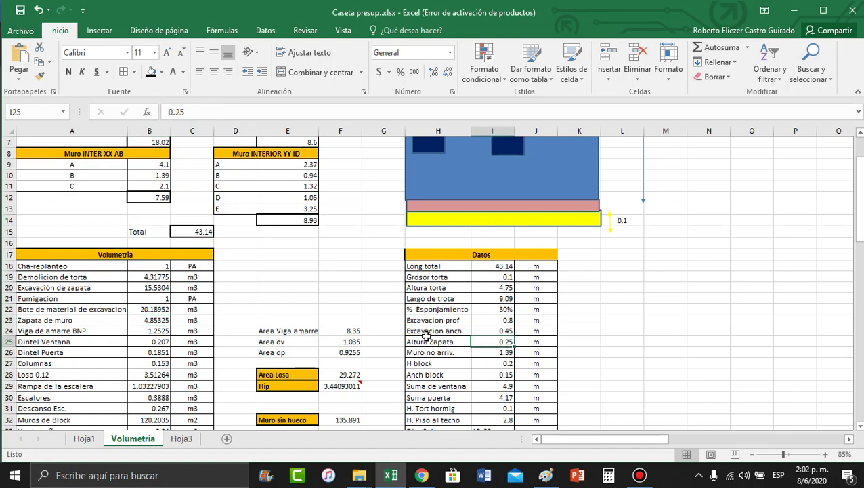
pyautogui.click(494, 321)
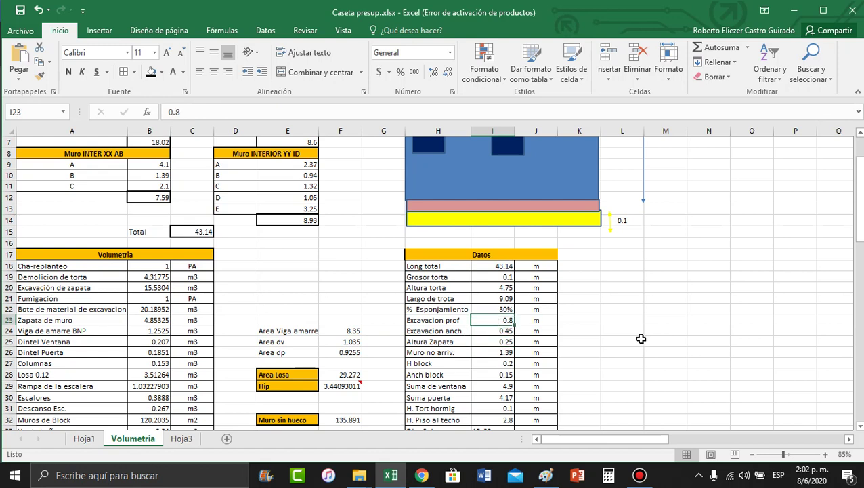
pyautogui.click(495, 342)
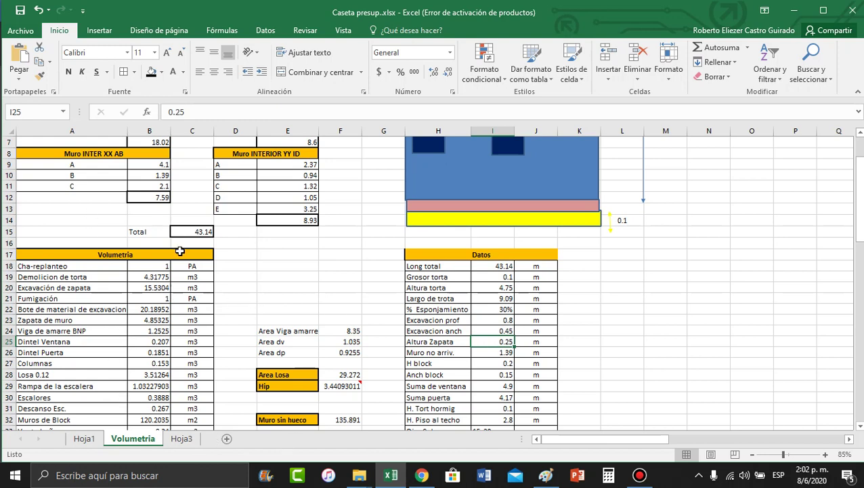
# Step: Recheck the cell references in the Zapata de muro formula and leave the formula as it is
pyautogui.click(135, 320)
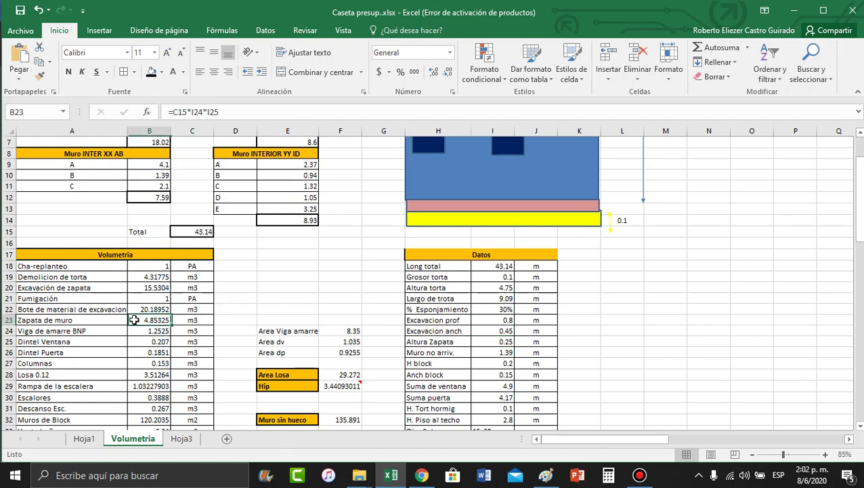
pyautogui.click(264, 112)
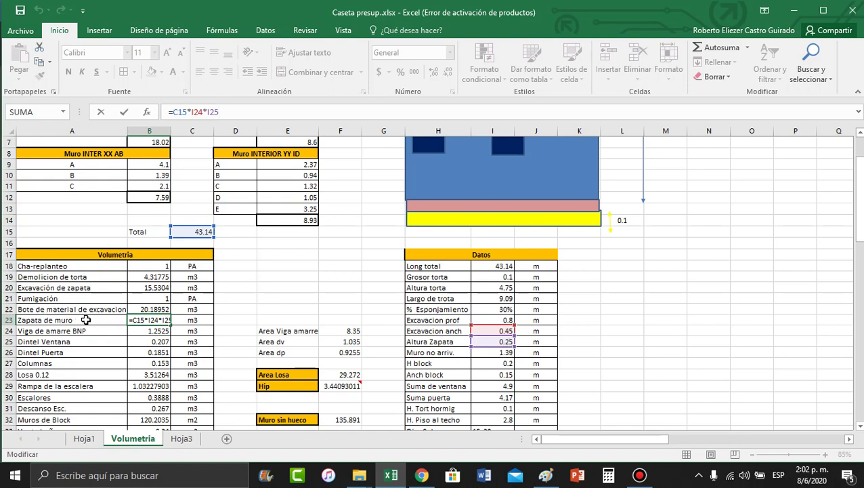
pyautogui.press('Return')
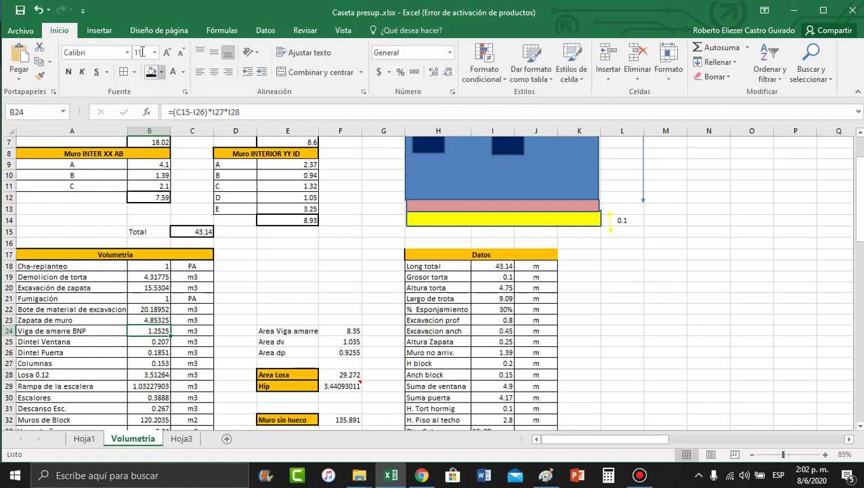
# Step: Examine the wall section drawing above the Datos table and relate it to the Zapata de muro quantity
pyautogui.click(99, 30)
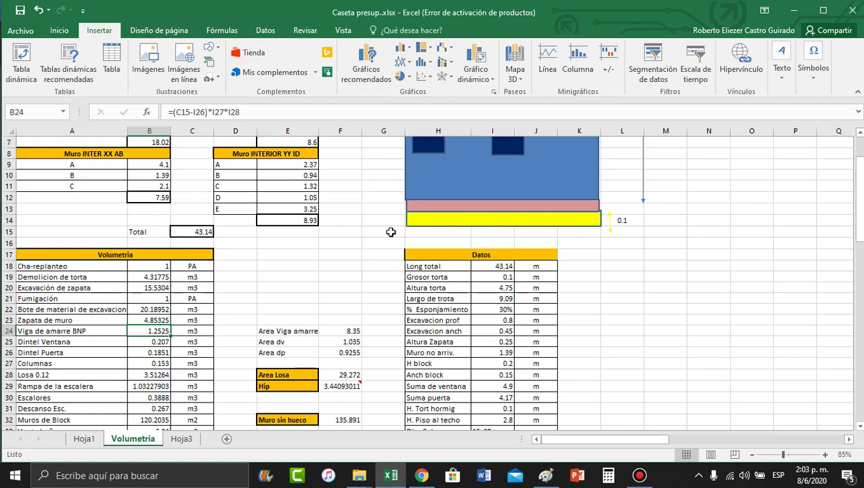
pyautogui.click(366, 244)
pyautogui.scroll(2, 663, 224)
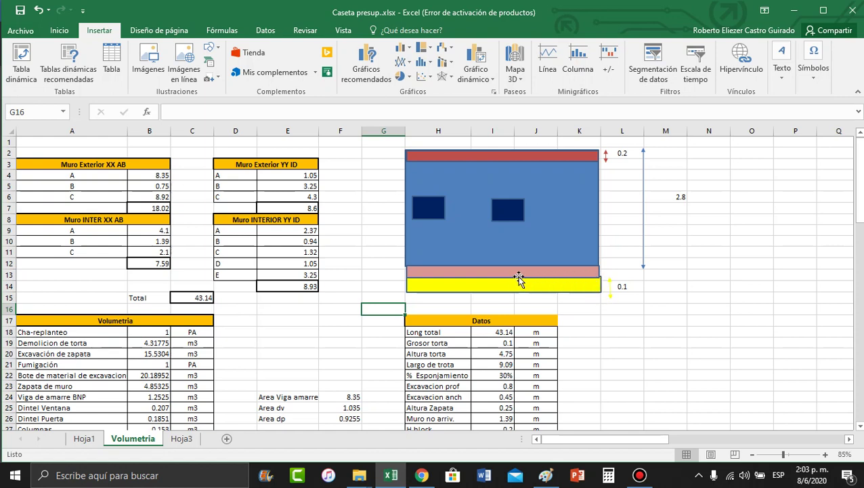
pyautogui.scroll(-1, 409, 330)
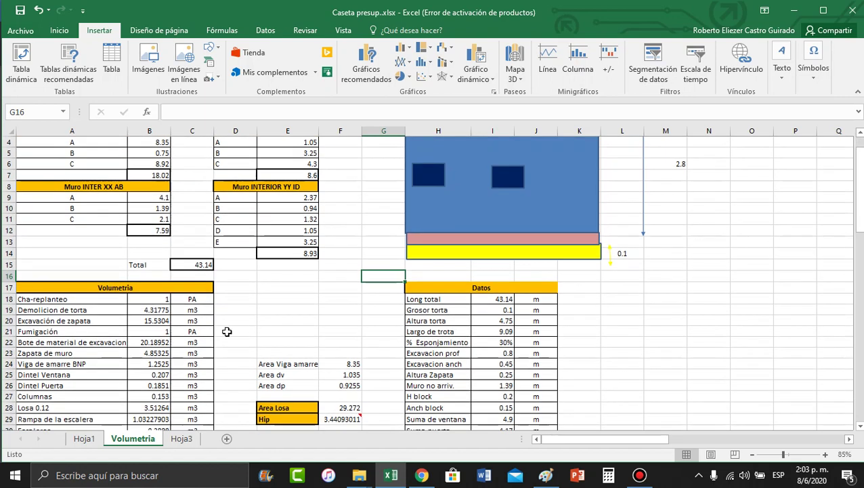
pyautogui.click(152, 352)
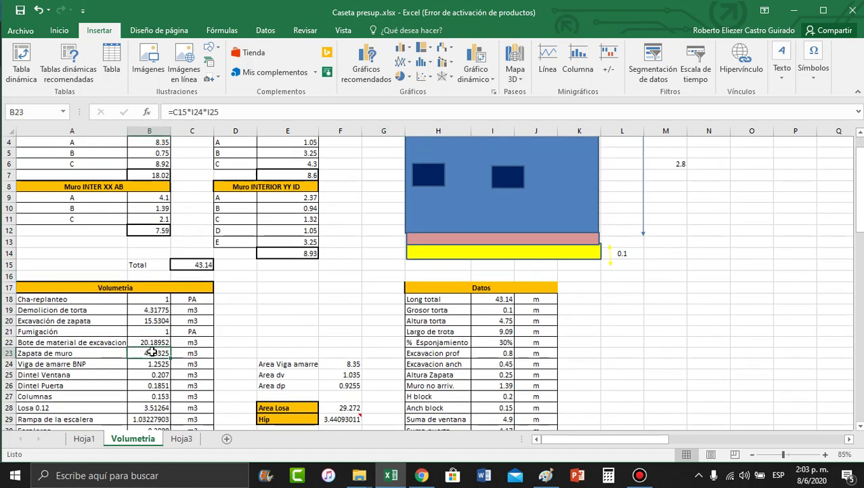
# Step: Recheck the Zapata de muro formula references, then locate the red Viga de amarre BNP strip in the wall section drawing
pyautogui.click(283, 111)
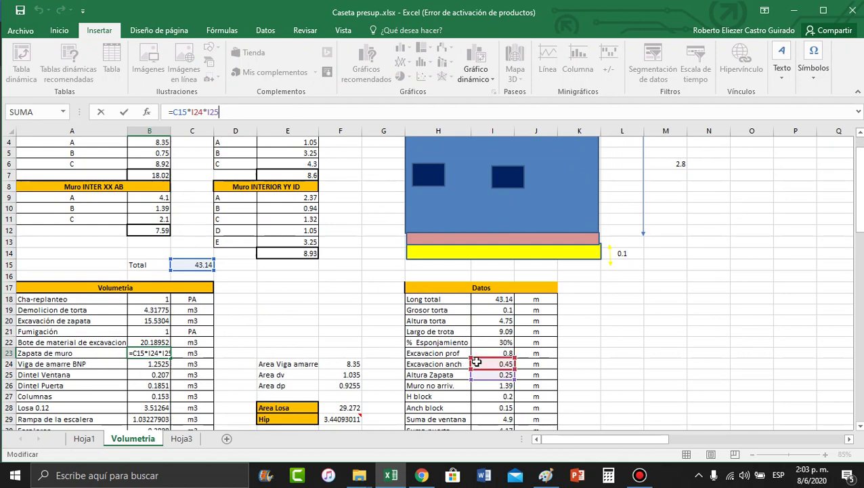
pyautogui.click(82, 364)
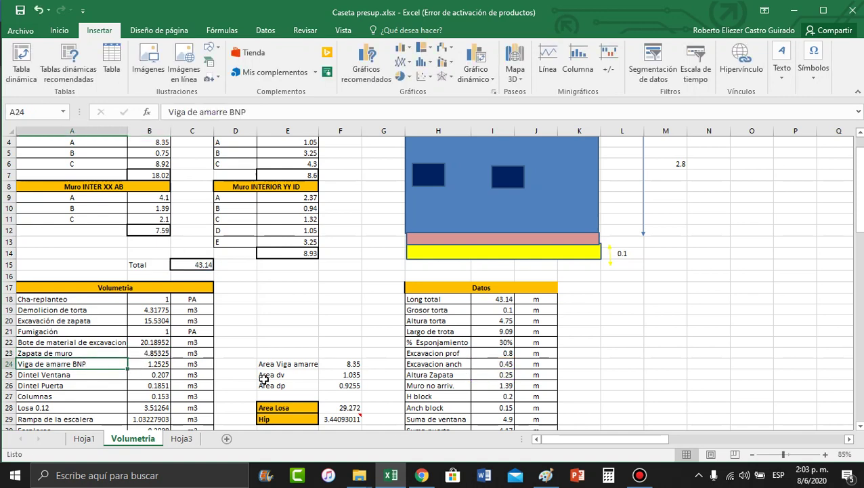
pyautogui.scroll(1, 408, 277)
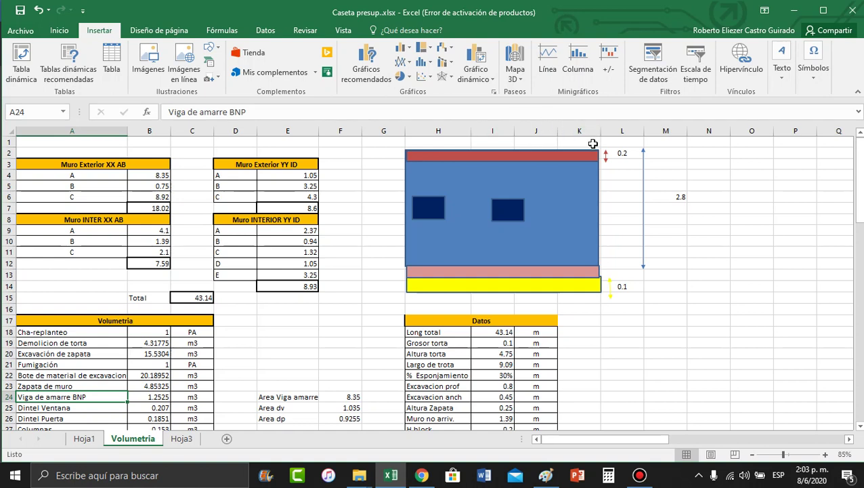
pyautogui.click(500, 159)
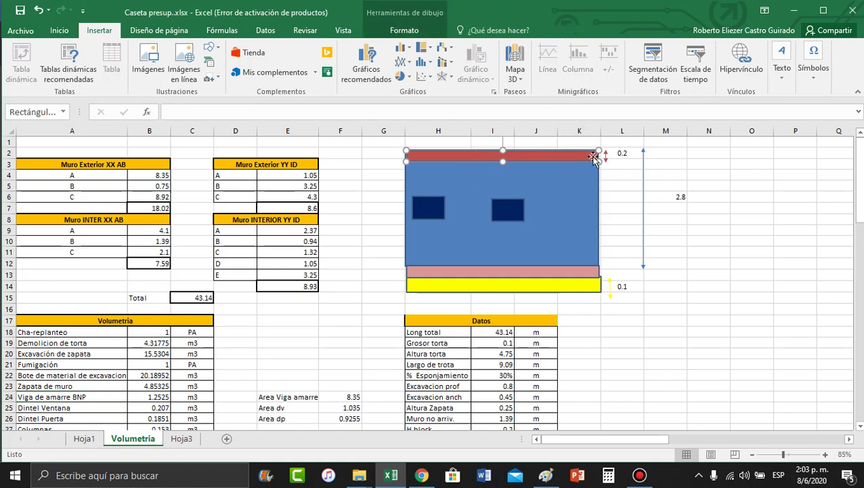
pyautogui.scroll(-1, 324, 321)
pyautogui.scroll(-1, 323, 321)
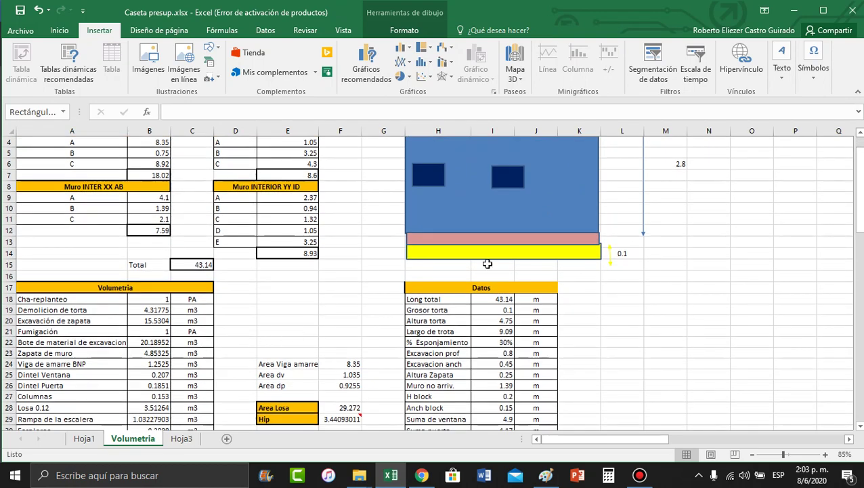
pyautogui.scroll(1, 485, 262)
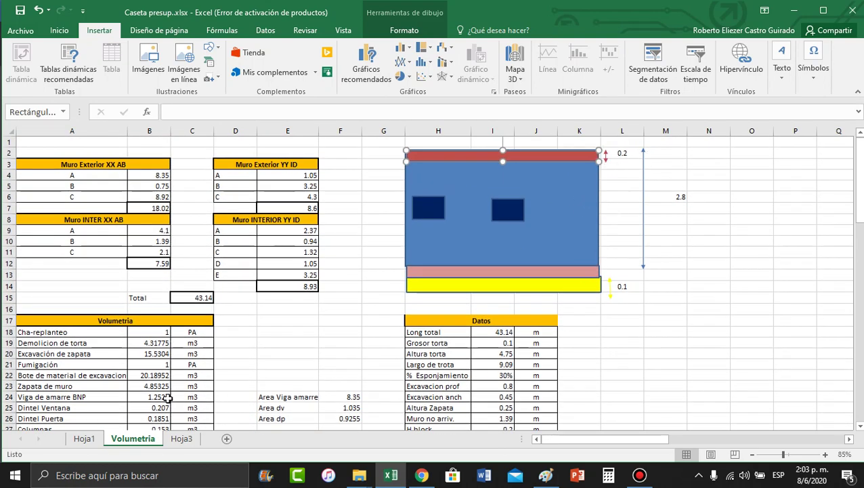
# Step: Inspect the Viga de amarre BNP formula and trace its Muro no arriv. reference in the Datos table
pyautogui.click(142, 396)
pyautogui.click(287, 113)
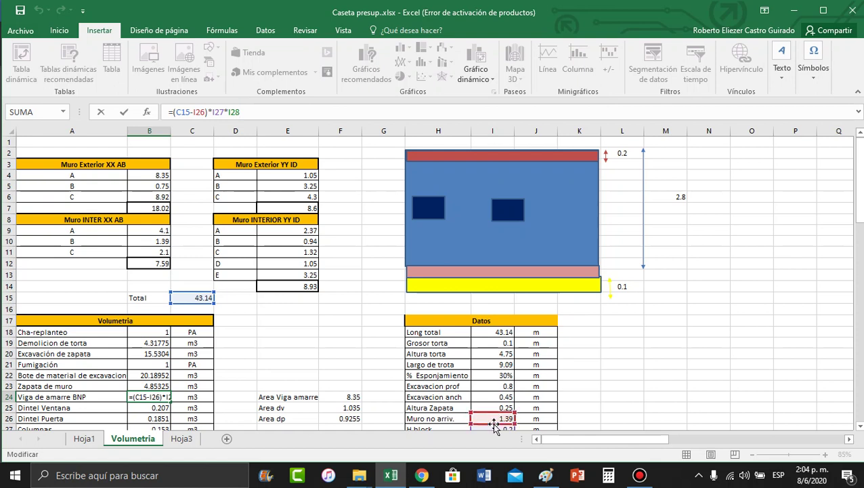
pyautogui.click(452, 417)
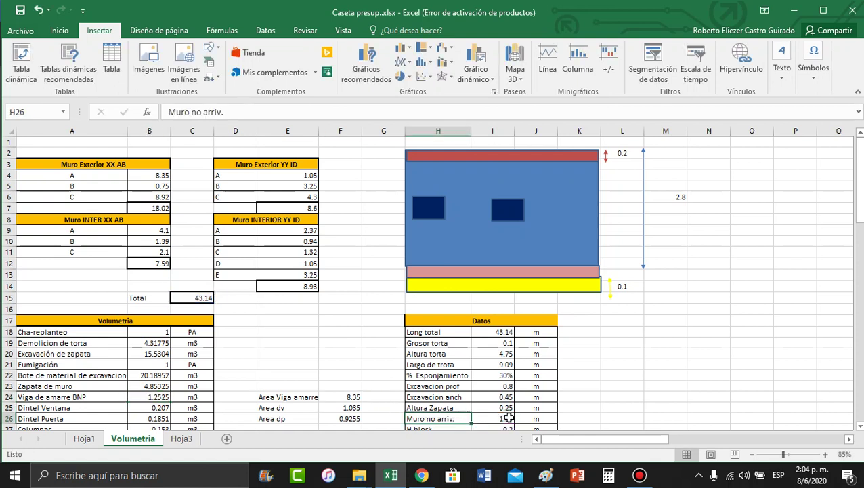
pyautogui.click(510, 418)
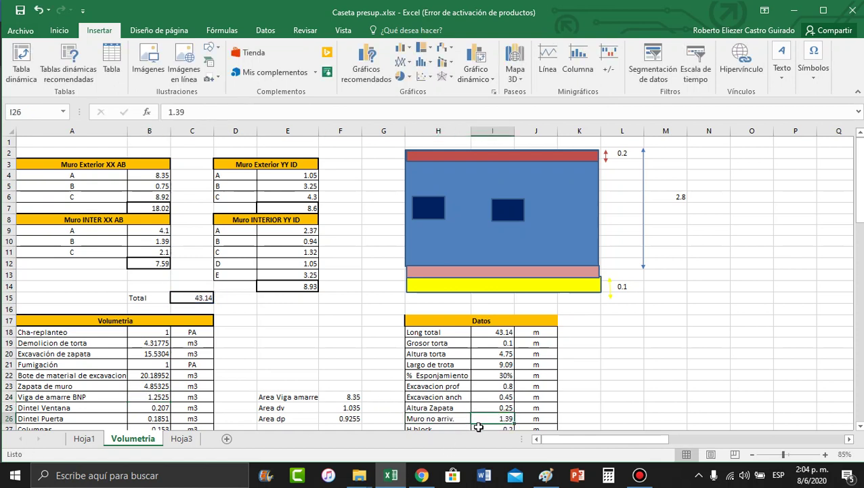
pyautogui.moveTo(441, 415); pyautogui.dragTo(505, 414)
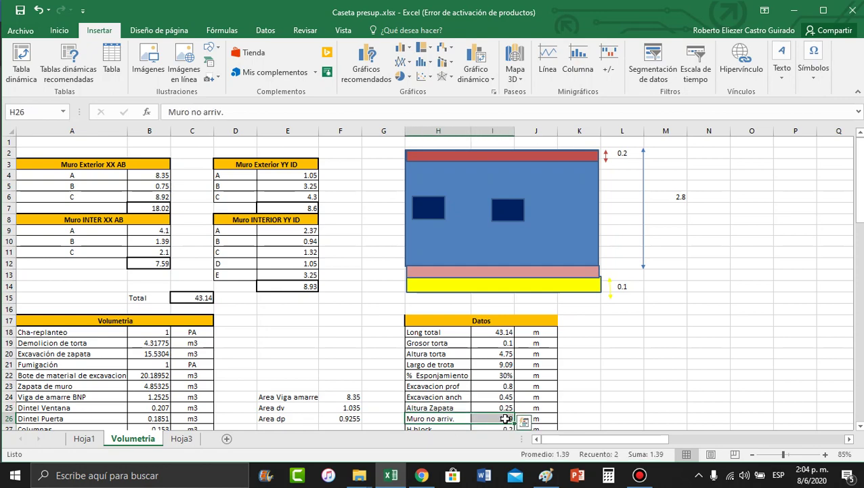
# Step: Examine the foundation plan and the dimensioned floor plan placed on the Volumetria sheet to identify the Muro no arriv. wall
pyautogui.scroll(-13, 253, 300)
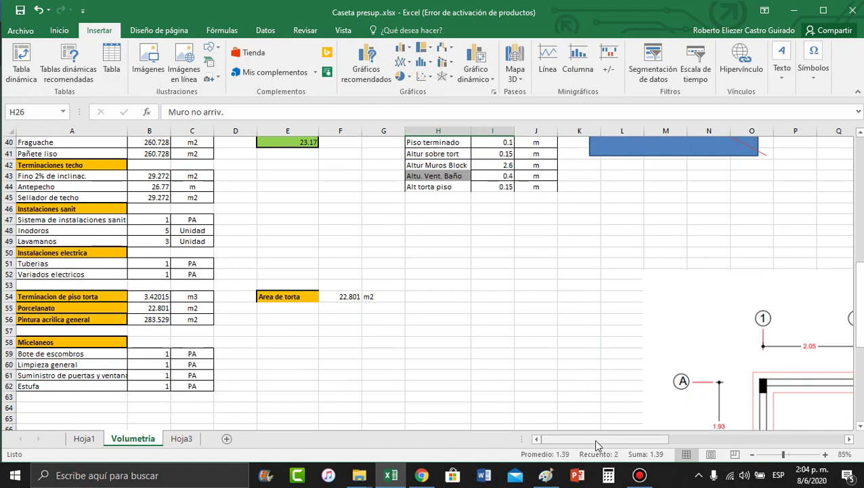
pyautogui.moveTo(596, 439); pyautogui.dragTo(694, 439)
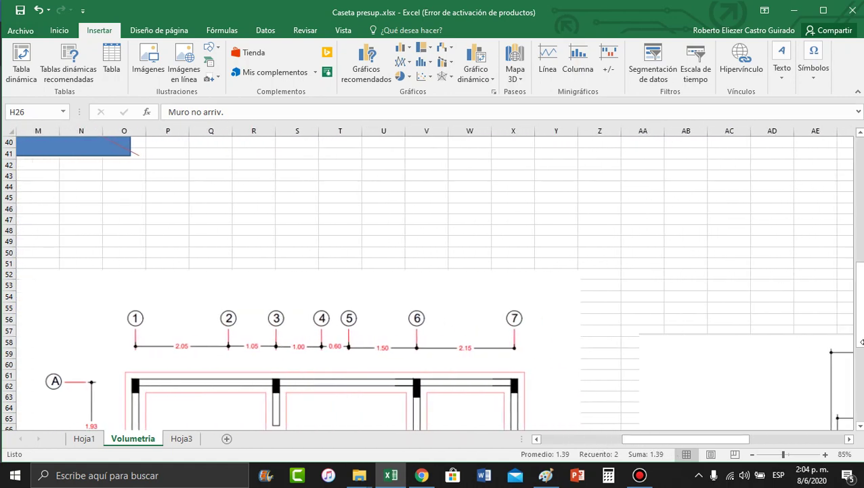
pyautogui.click(846, 309)
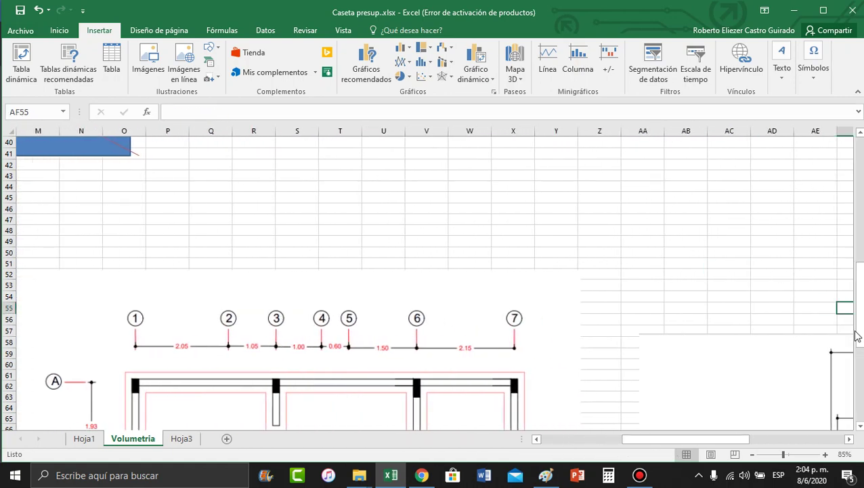
pyautogui.moveTo(857, 318); pyautogui.dragTo(861, 376)
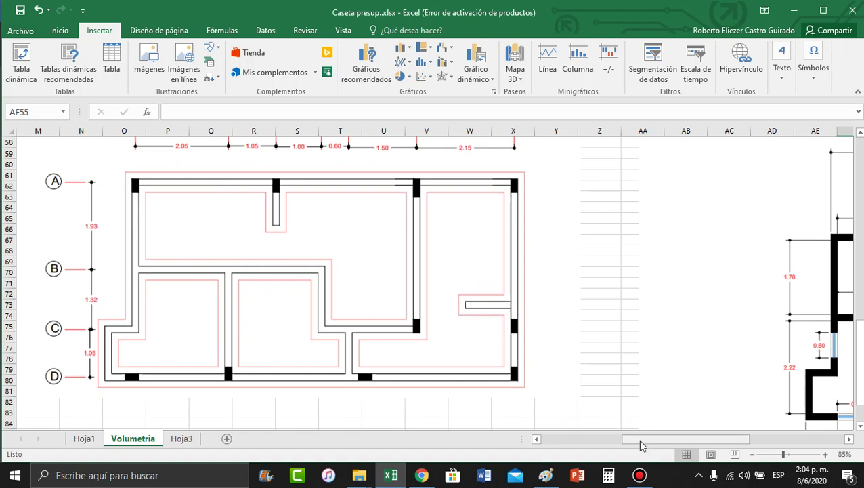
pyautogui.moveTo(642, 441); pyautogui.dragTo(717, 441)
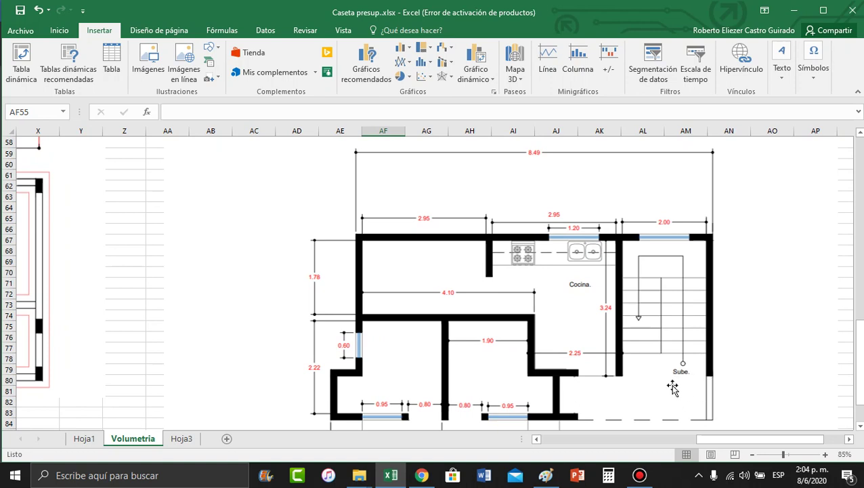
pyautogui.moveTo(728, 445); pyautogui.dragTo(751, 437)
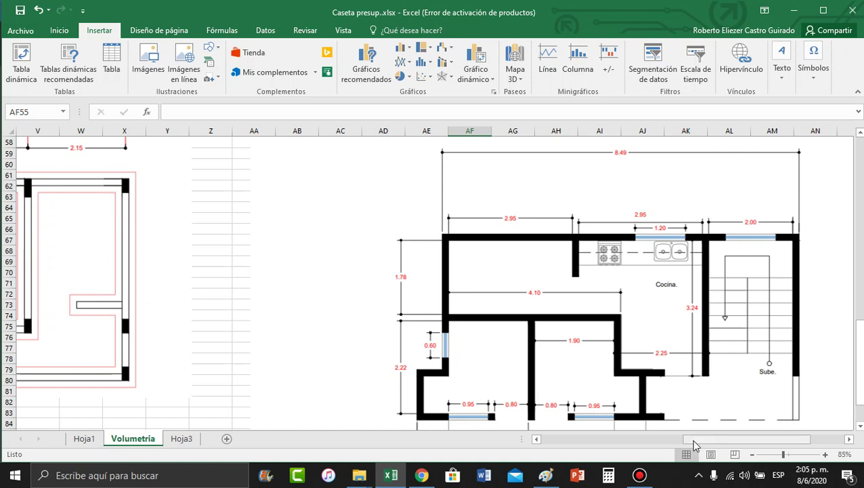
# Step: Trace the Total, Muro no arriv., H block and Anch block references in the Viga de amarre BNP formula, leaving it as is
pyautogui.moveTo(687, 440); pyautogui.dragTo(611, 458)
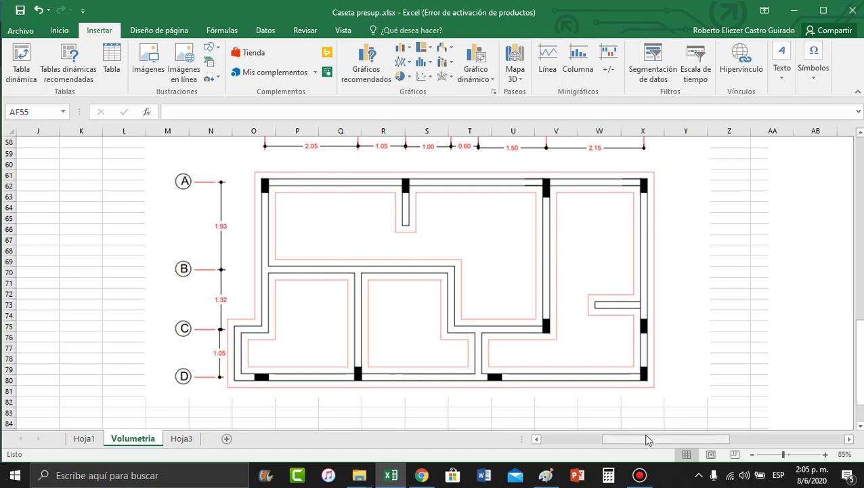
pyautogui.moveTo(646, 440); pyautogui.dragTo(535, 476)
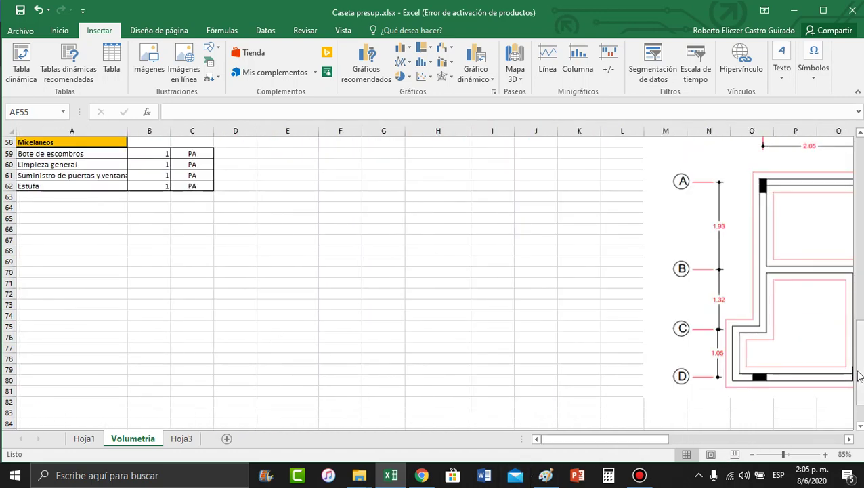
pyautogui.moveTo(857, 370); pyautogui.dragTo(856, 208)
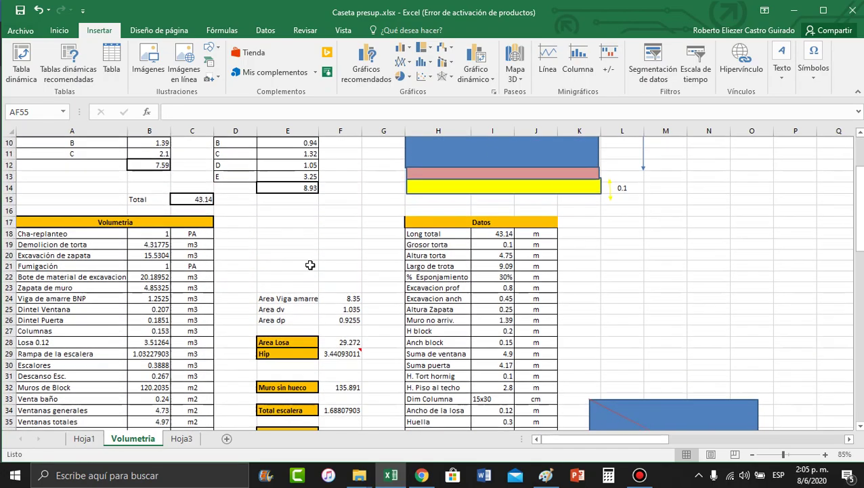
pyautogui.click(150, 300)
pyautogui.doubleClick(151, 300)
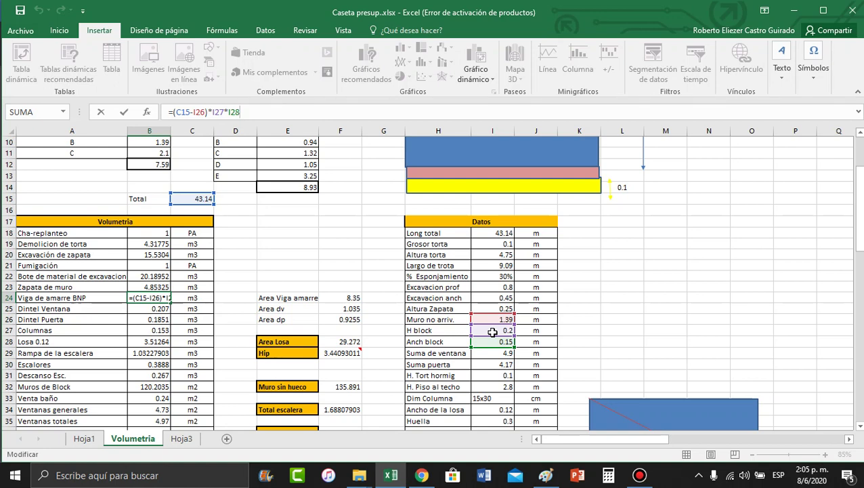
pyautogui.moveTo(859, 250); pyautogui.dragTo(859, 216)
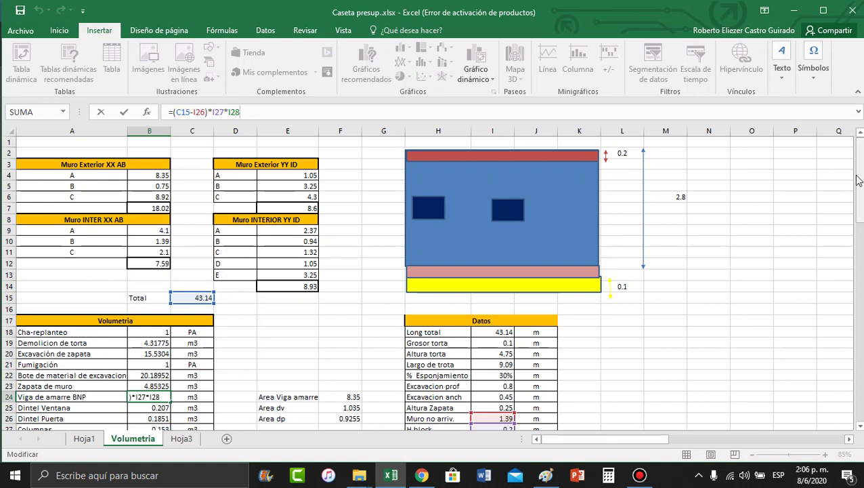
pyautogui.moveTo(858, 179); pyautogui.dragTo(861, 189)
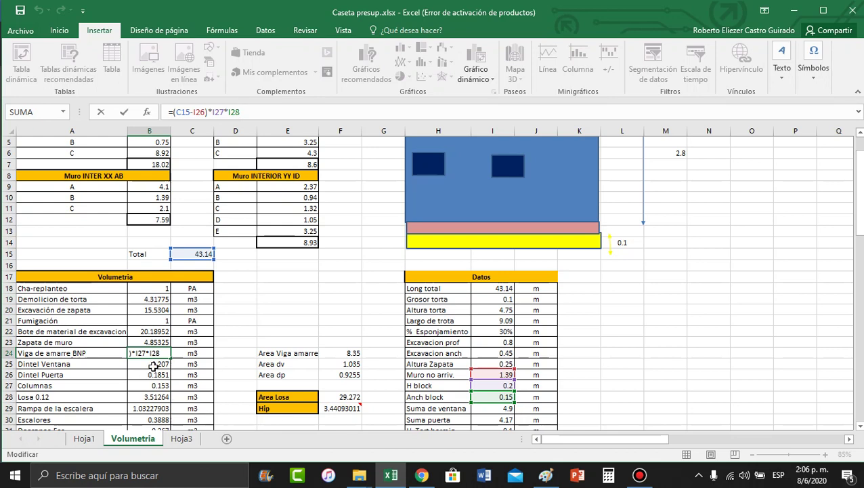
pyautogui.press('Return')
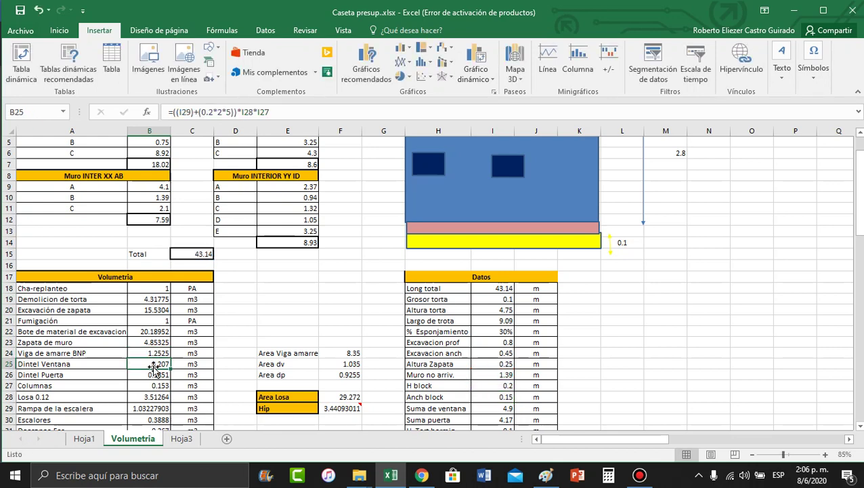
# Step: Select the Dintel Ventana item, then switch to Chrome and search Google Images for "dintel"
pyautogui.click(198, 355)
pyautogui.click(59, 364)
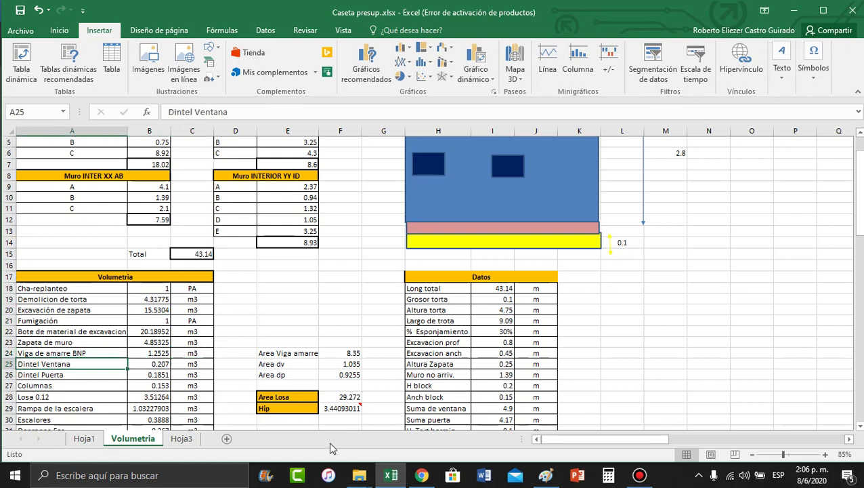
pyautogui.click(421, 476)
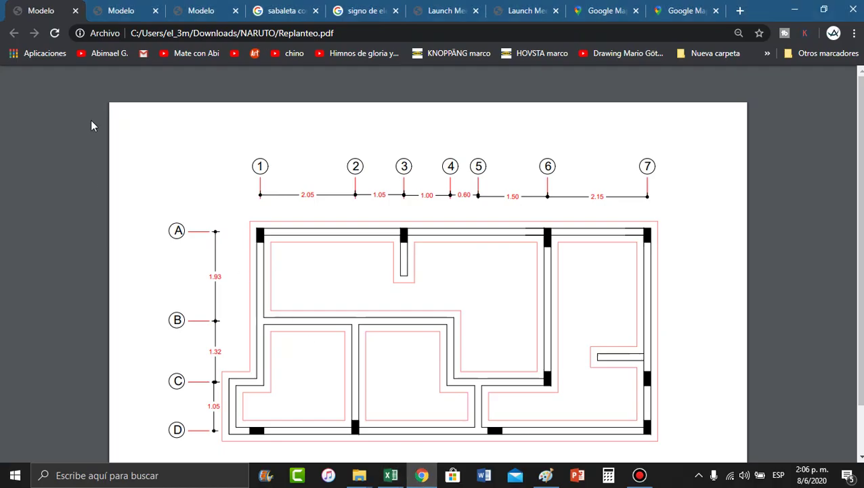
pyautogui.click(288, 11)
pyautogui.scroll(3, 296, 170)
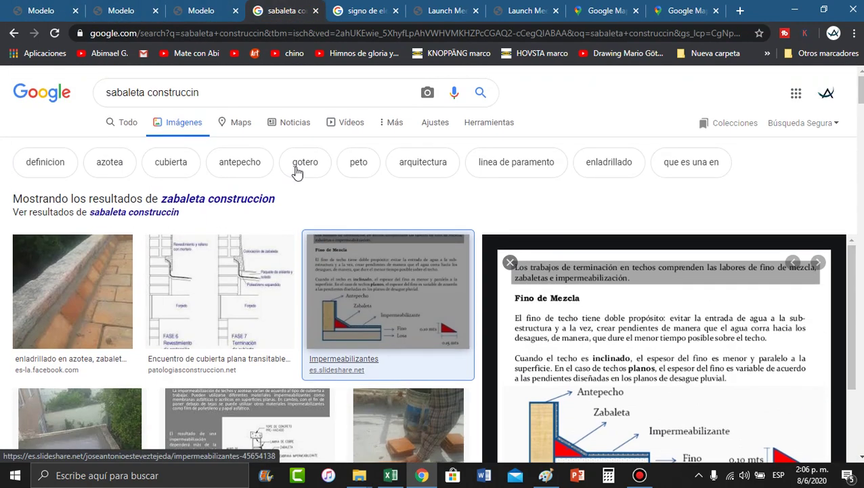
pyautogui.tripleClick(227, 95)
pyautogui.write('dintel')
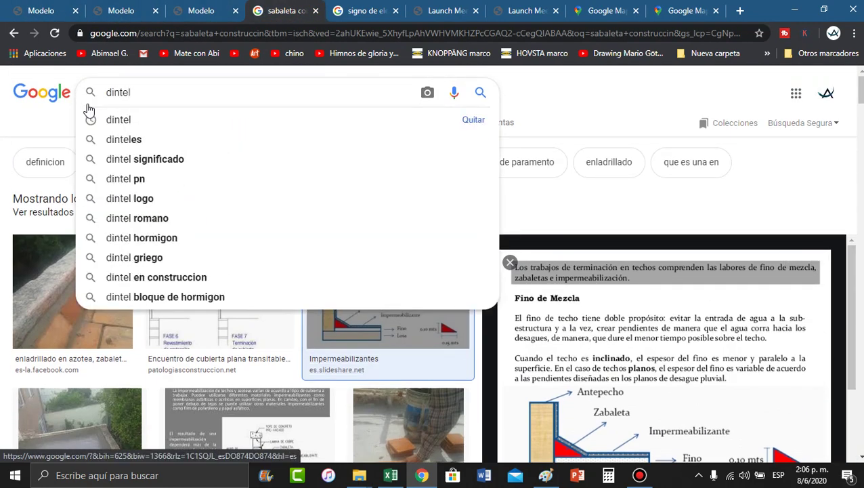
pyautogui.press('Return')
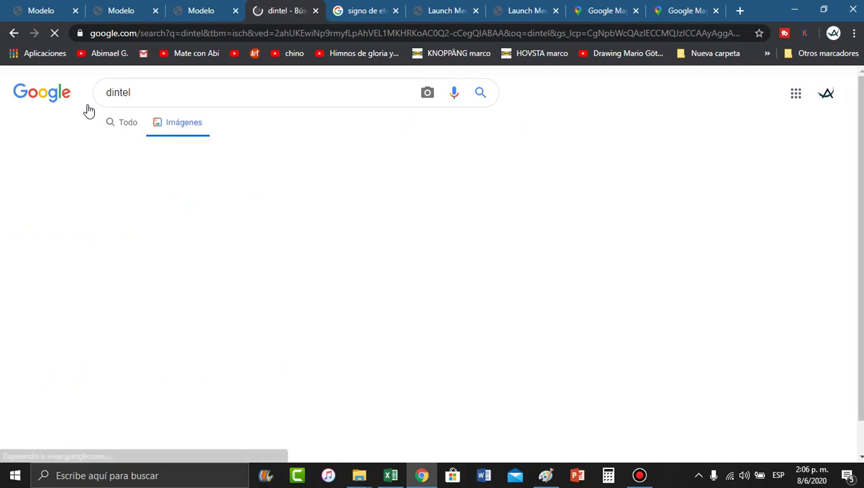
# Step: Find the "Con dintel y sin dintel" brick wall illustration among the image results and open its preview
pyautogui.scroll(-5, 363, 237)
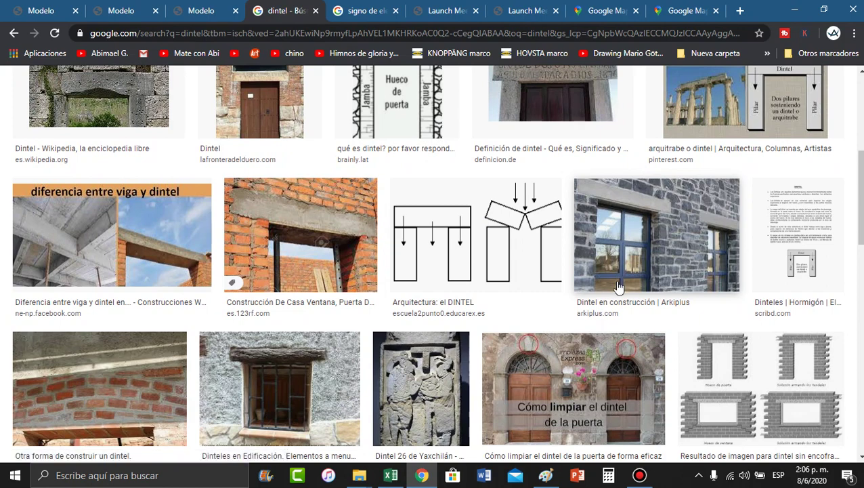
pyautogui.scroll(-4, 506, 318)
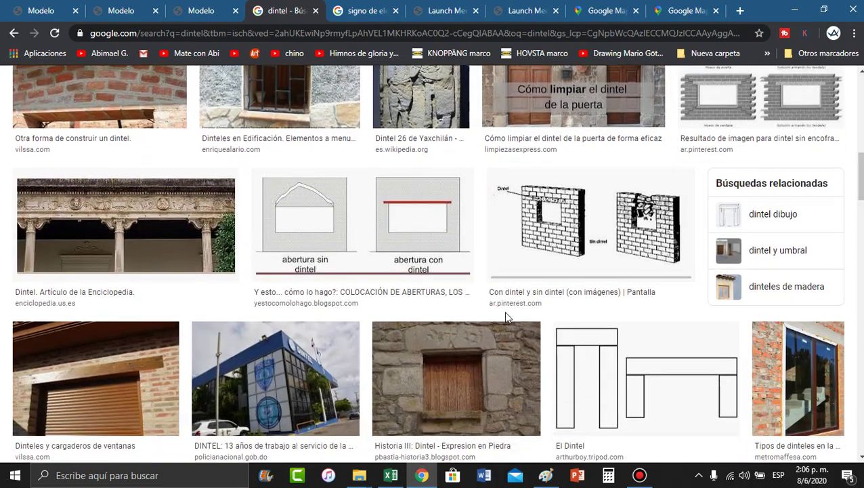
pyautogui.click(585, 237)
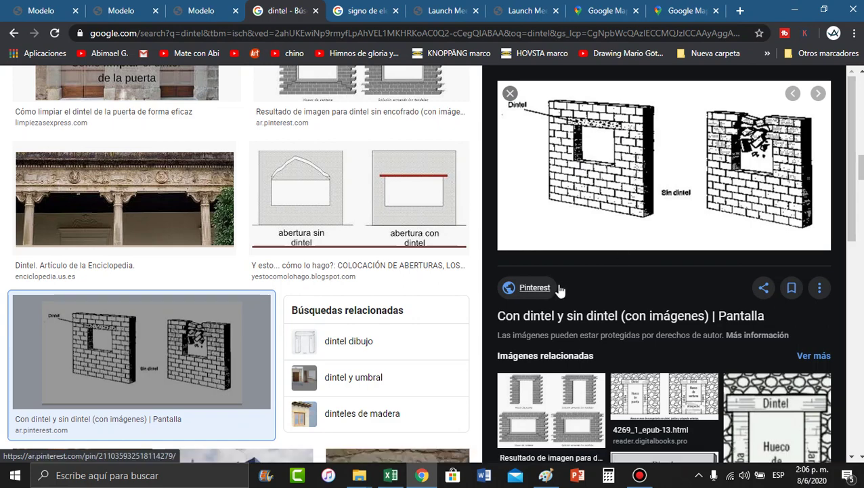
# Step: Check the window openings in Amueblado.pdf and Dimensionado.pdf, then switch to Excel and view the Dintel Ventana formula
pyautogui.click(189, 11)
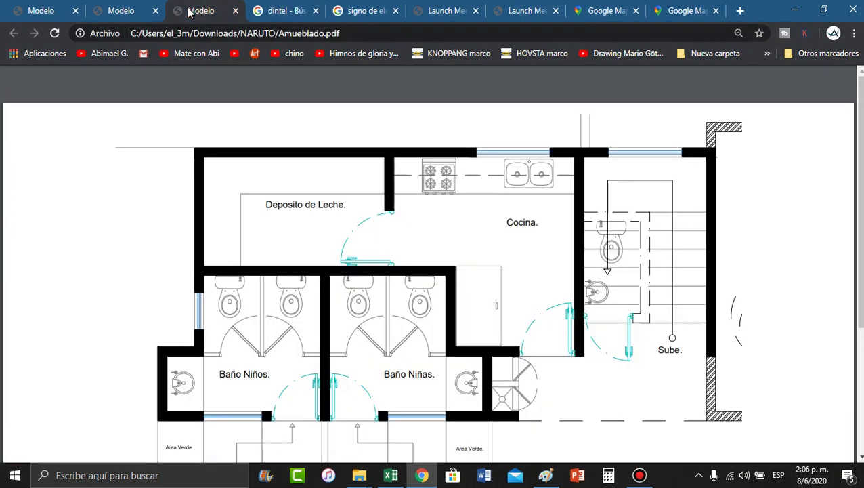
pyautogui.click(122, 10)
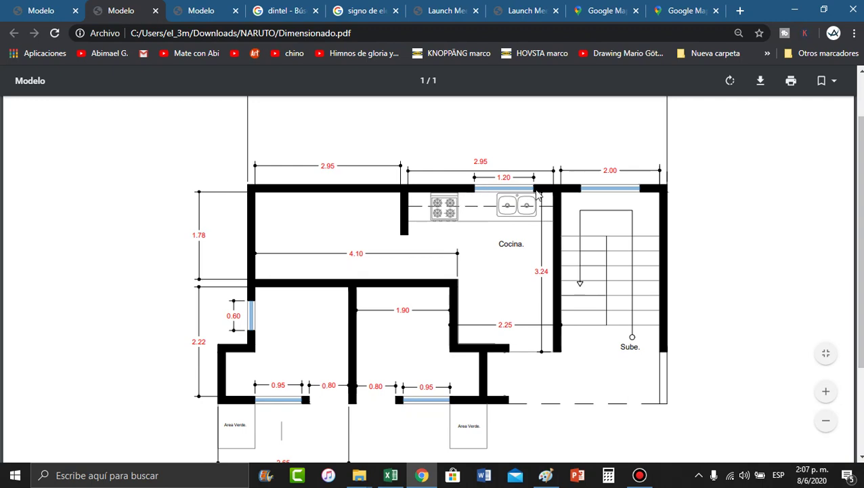
pyautogui.click(391, 474)
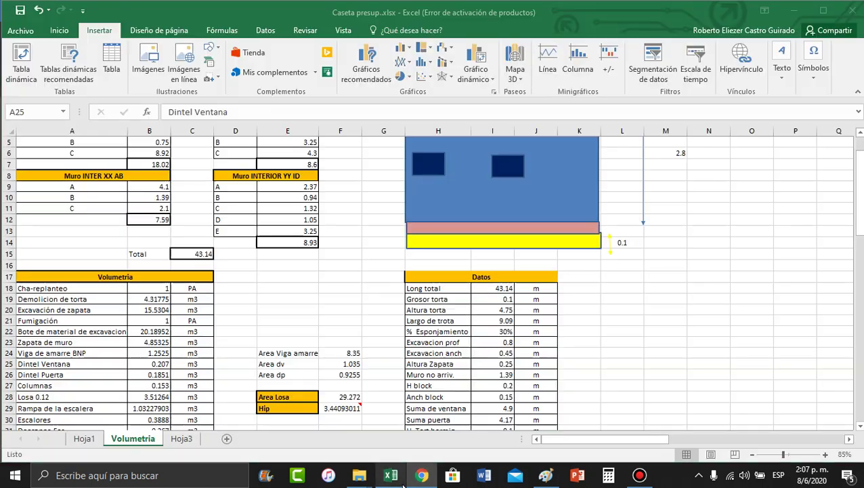
pyautogui.click(145, 365)
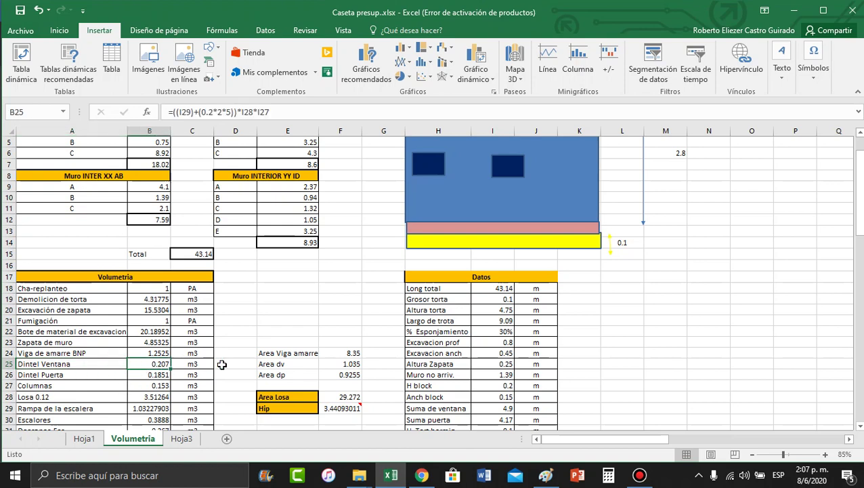
# Step: Compare the Dintel Ventana formula with the window widths in Dimensionado.pdf in Chrome, and inspect the Suma de ventana sum in Excel
pyautogui.click(305, 107)
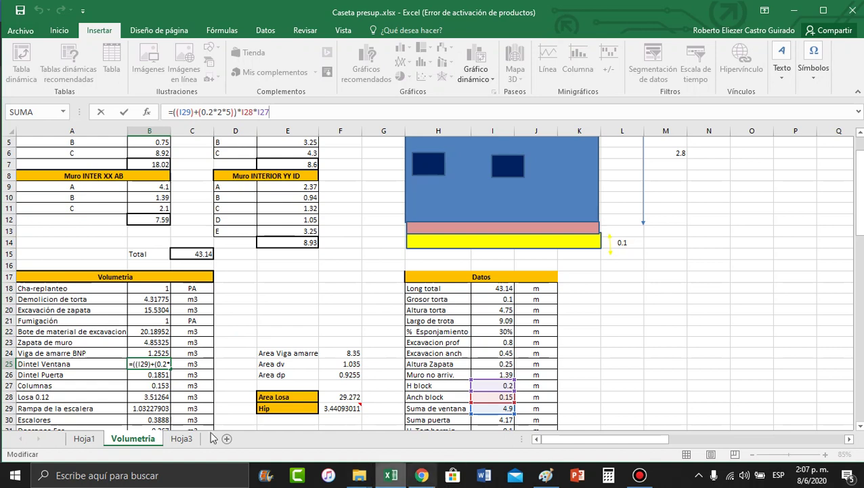
pyautogui.hotkey('alt', 'Tab')
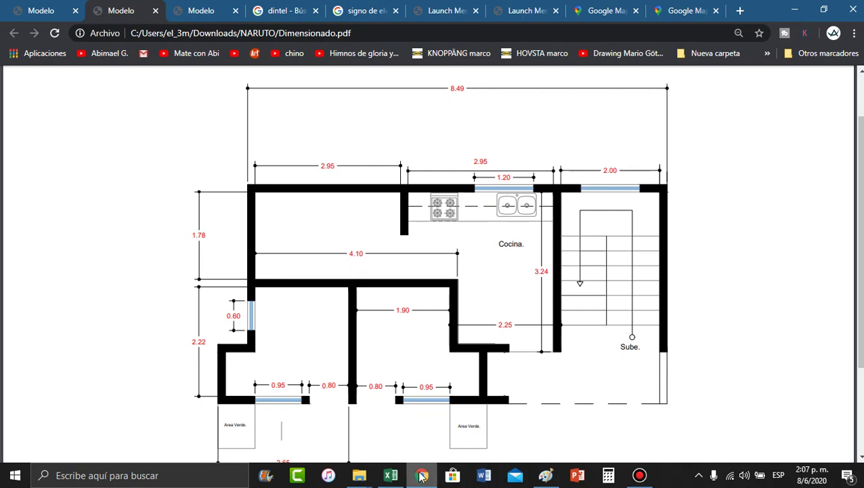
pyautogui.click(391, 475)
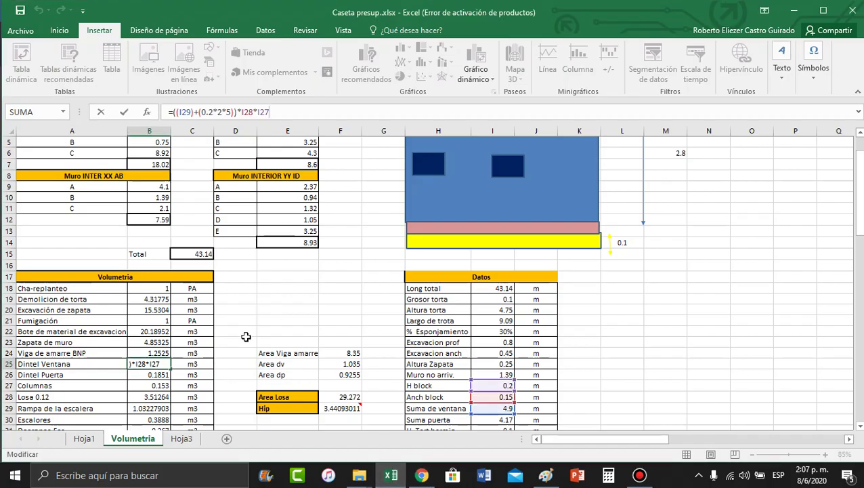
pyautogui.click(466, 387)
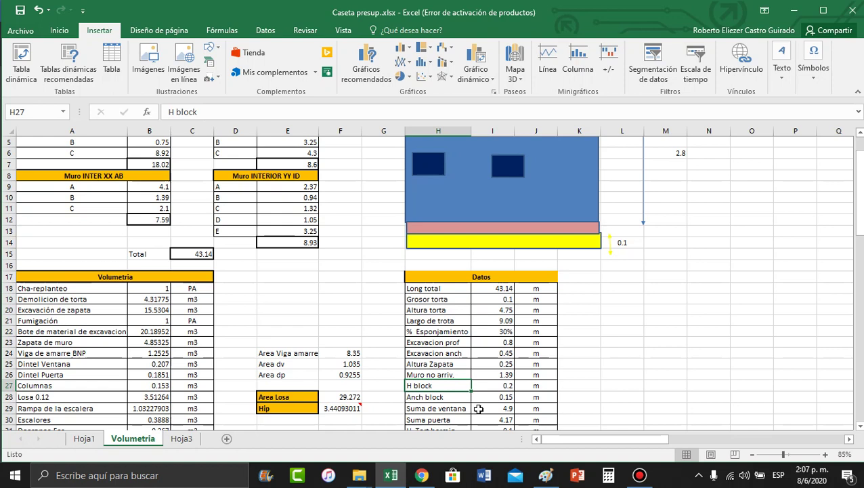
pyautogui.click(485, 408)
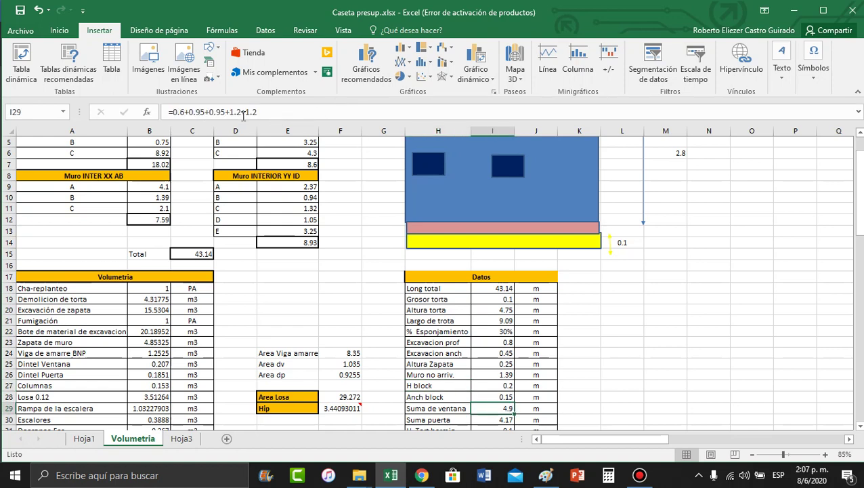
pyautogui.click(167, 113)
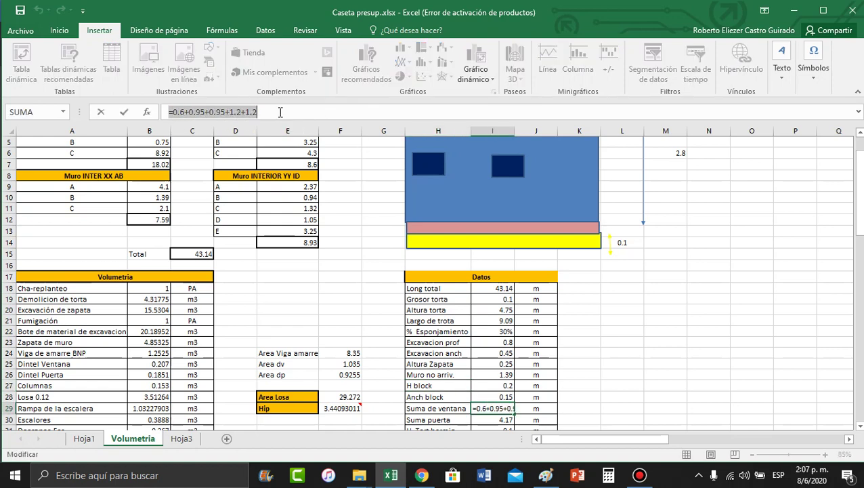
# Step: Reopen the Dintel Ventana formula and check its lintel count against the windows in Dimensionado.pdf in Chrome, returning to Excel
pyautogui.click(140, 364)
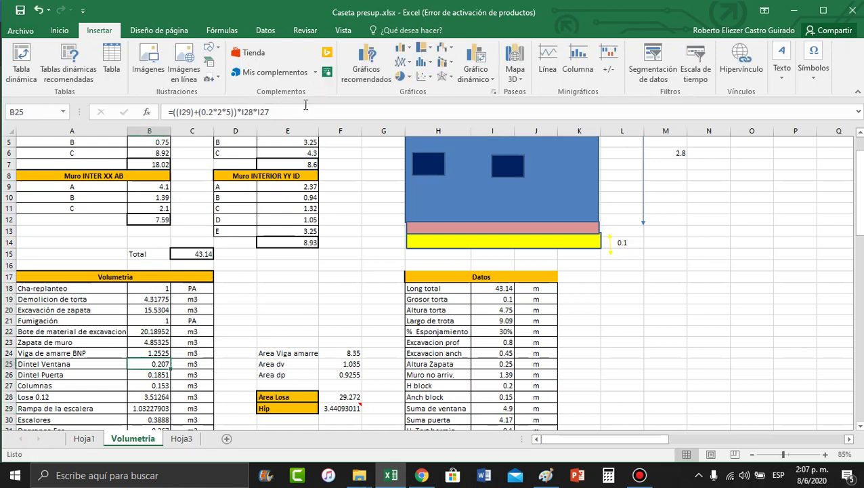
pyautogui.click(306, 107)
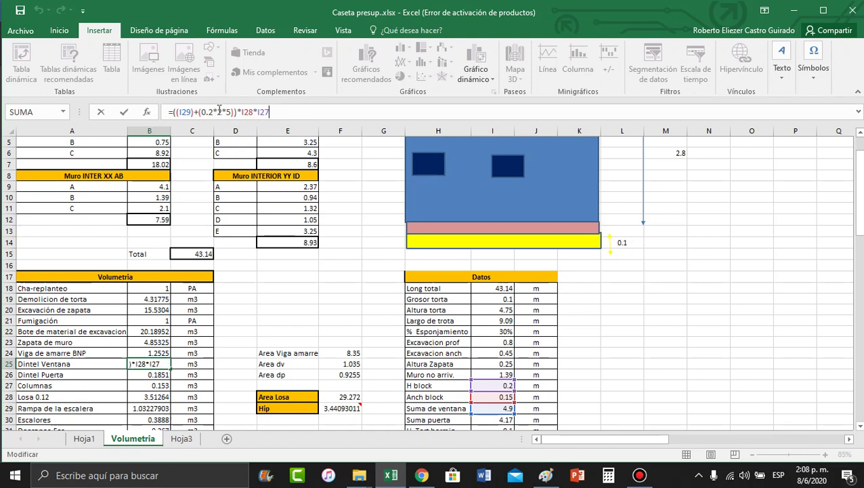
pyautogui.hotkey('alt', 'Tab')
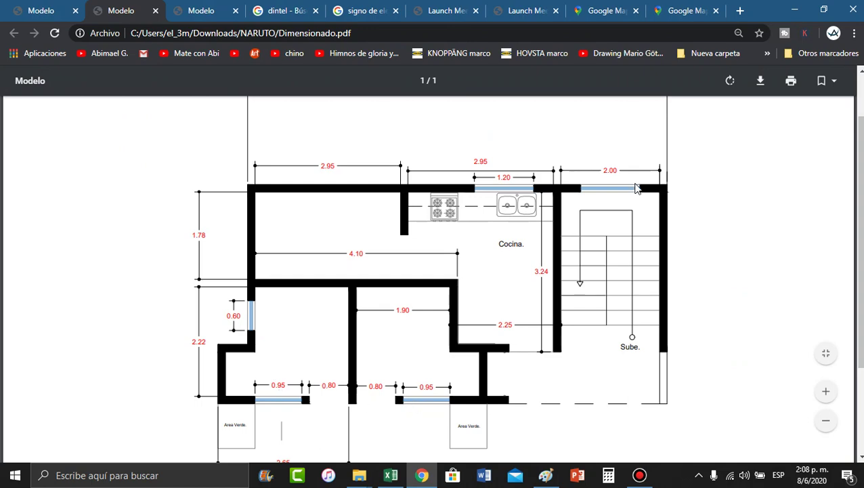
pyautogui.hotkey('alt', 'Tab')
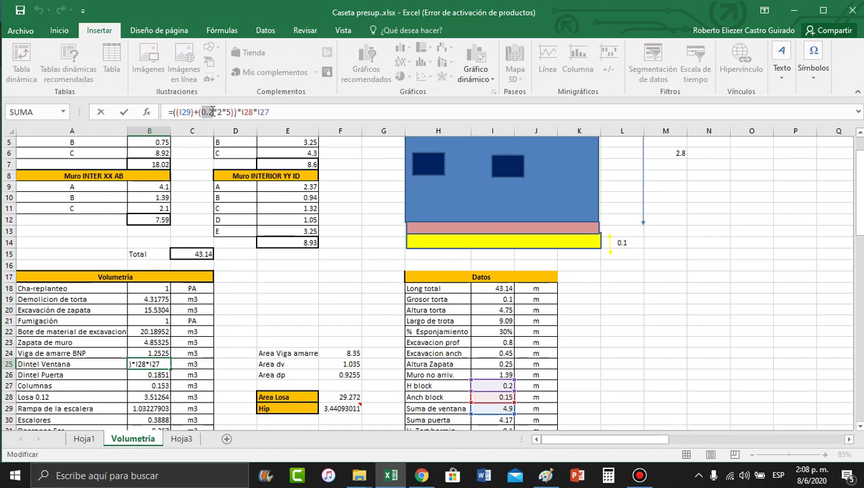
# Step: Examine the I29 and 0.2*2*5 terms of the Dintel Ventana formula and trace its Anch block and H block references
pyautogui.click(199, 113)
pyautogui.moveTo(181, 112); pyautogui.dragTo(232, 112)
pyautogui.click(232, 111)
pyautogui.moveTo(200, 112); pyautogui.dragTo(213, 112)
pyautogui.click(221, 112)
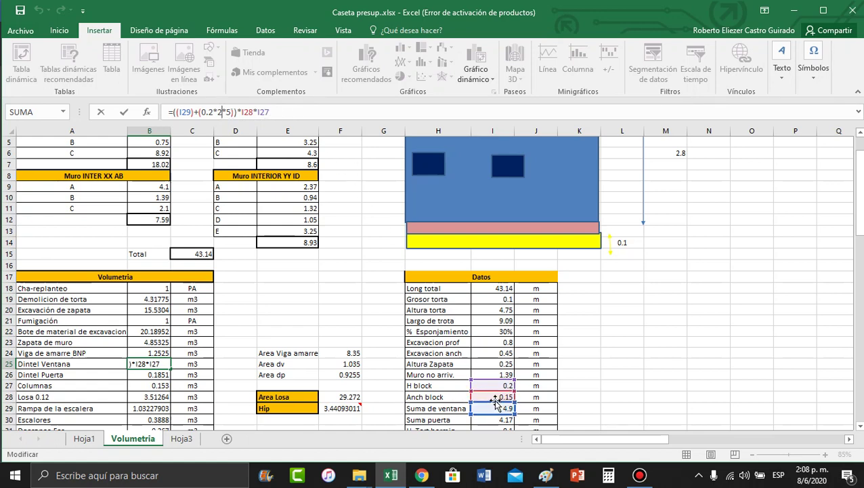
pyautogui.moveTo(497, 403); pyautogui.dragTo(505, 393)
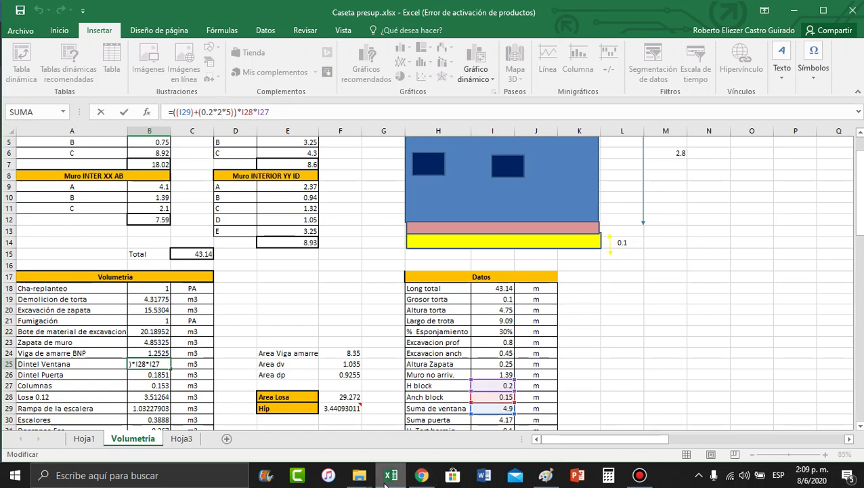
# Step: Switch to Chrome to review the "Con dintel y sin dintel" brick wall illustration, and return to the formula in Excel
pyautogui.click(422, 475)
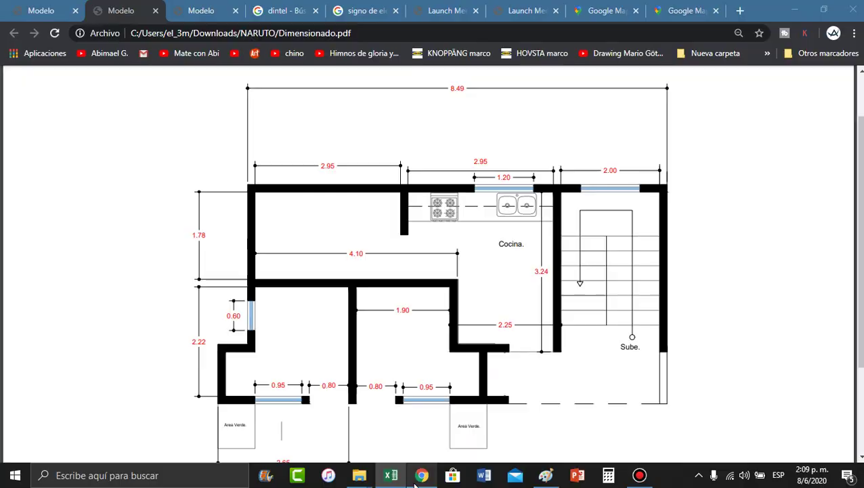
pyautogui.click(269, 8)
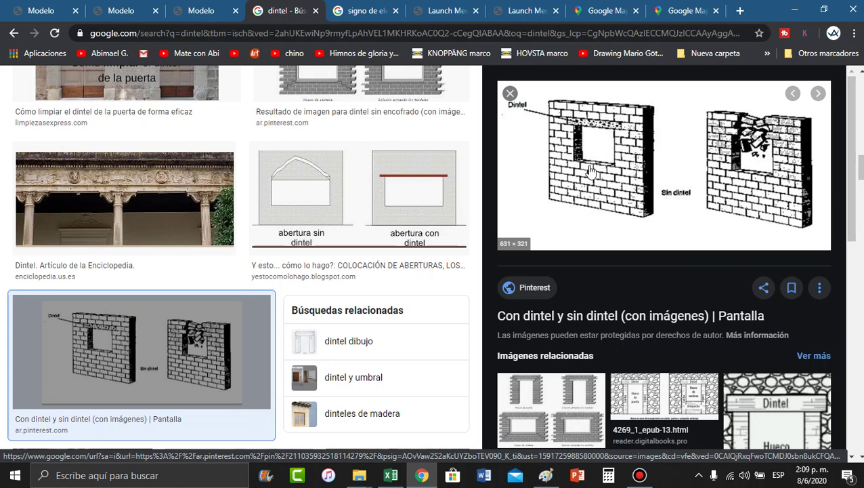
pyautogui.hotkey('alt', 'Tab')
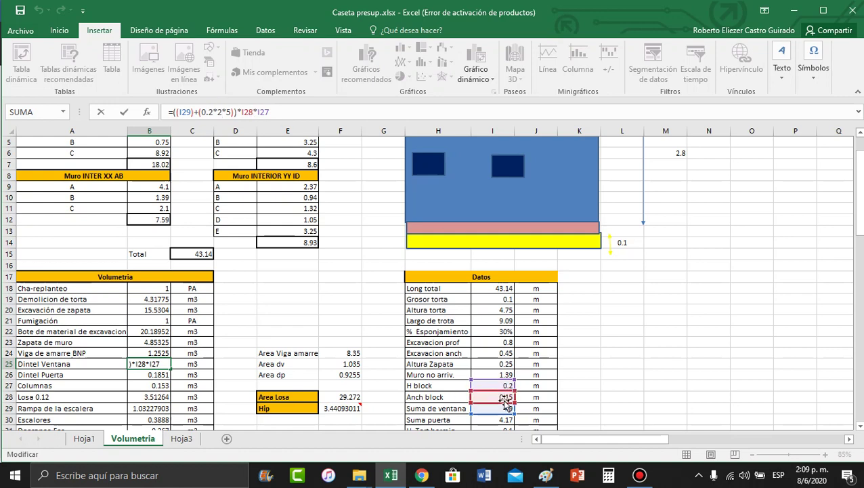
# Step: Select the Dintel Puerta quantity and check the door openings in Dimensionado.pdf and Amueblado.pdf in Chrome, returning to Excel
pyautogui.click(147, 377)
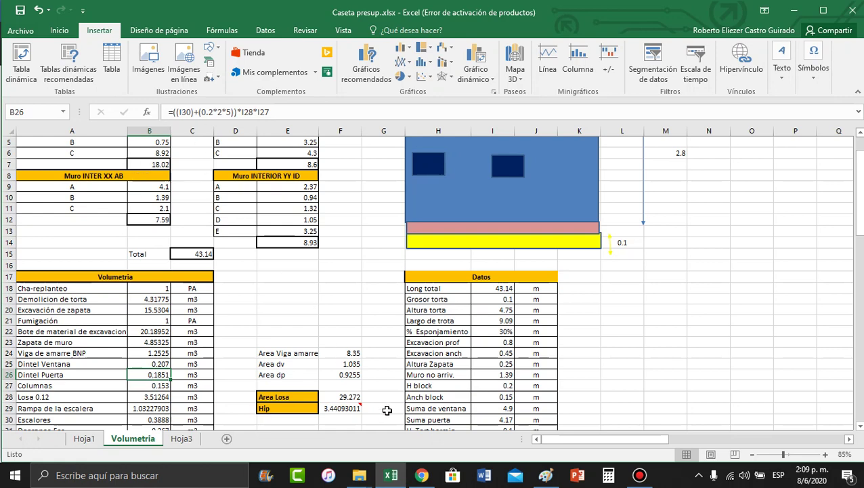
pyautogui.moveTo(393, 474)
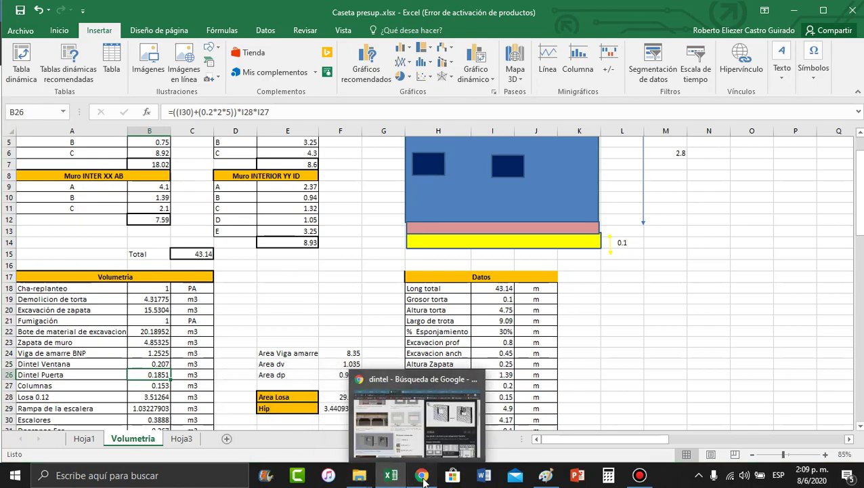
pyautogui.click(421, 475)
pyautogui.click(120, 10)
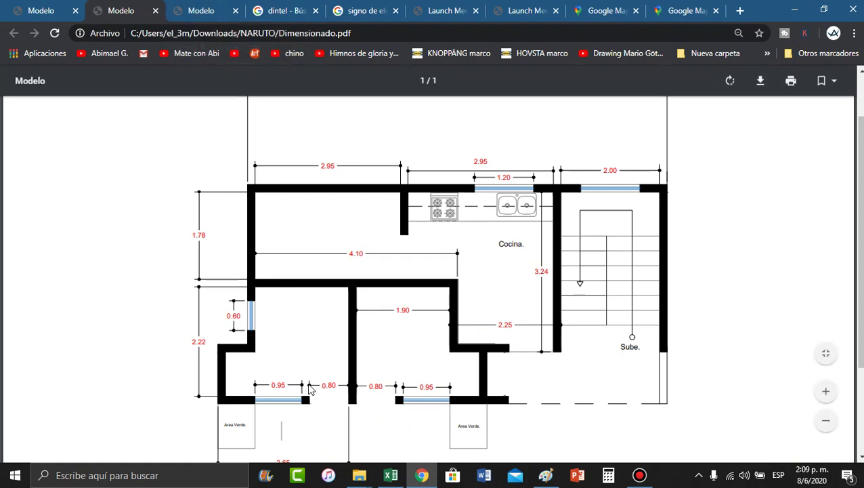
pyautogui.click(203, 10)
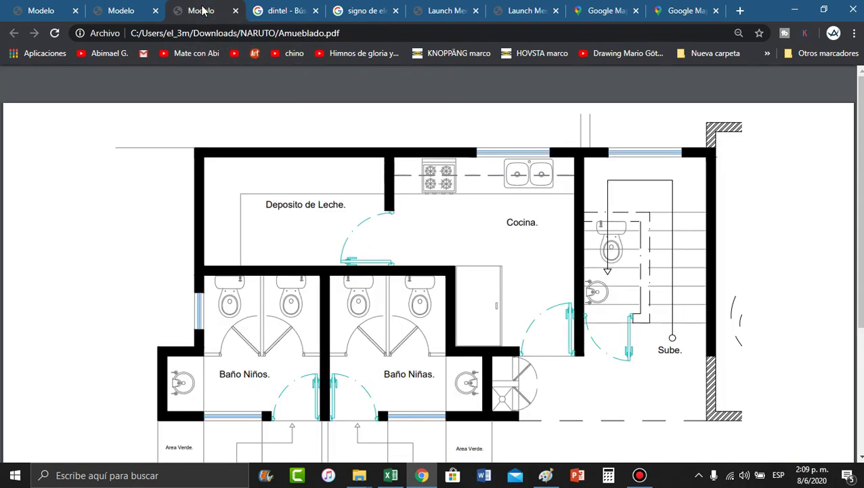
pyautogui.scroll(-1, 432, 270)
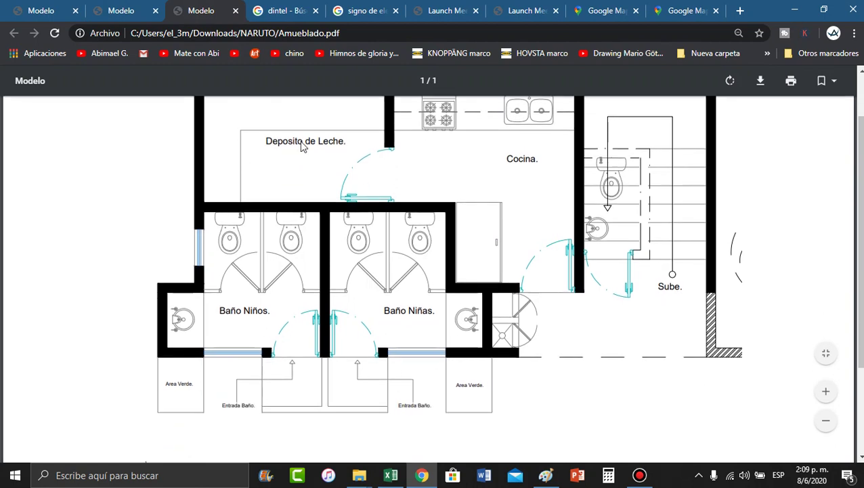
pyautogui.click(112, 9)
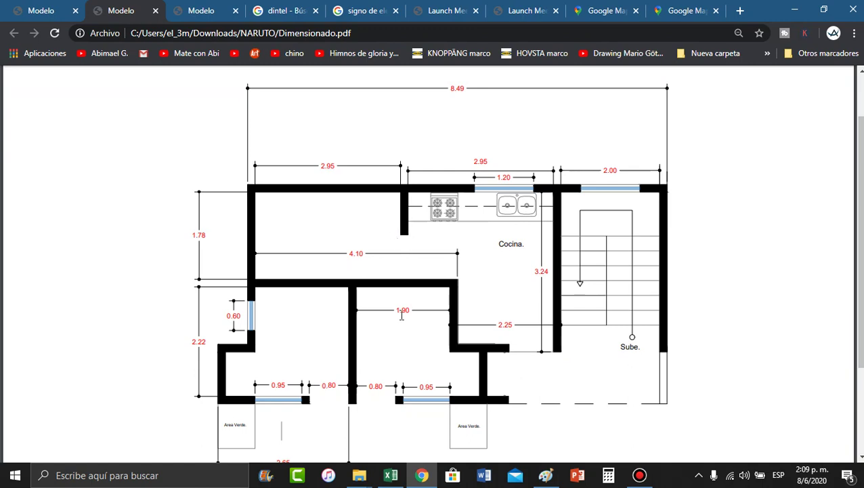
pyautogui.click(390, 475)
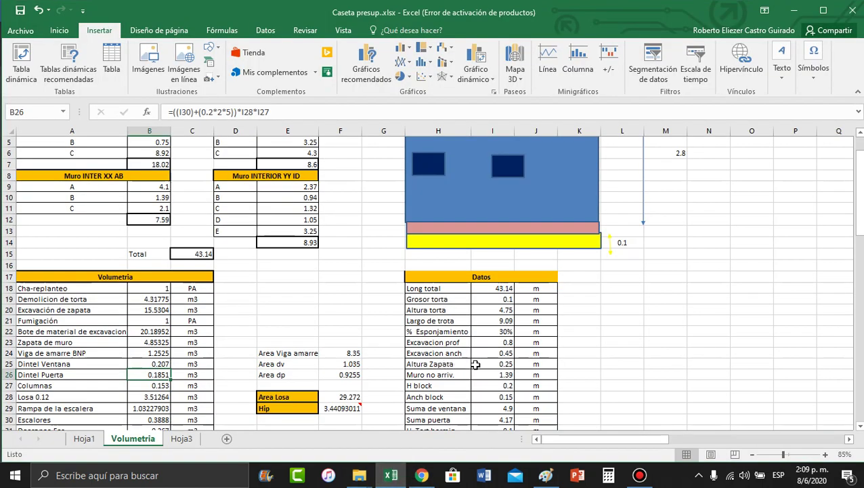
# Step: Inspect the Suma puerta sum in Datos and compare its door widths with both floor plans in Chrome, leaving the formula as is
pyautogui.click(496, 419)
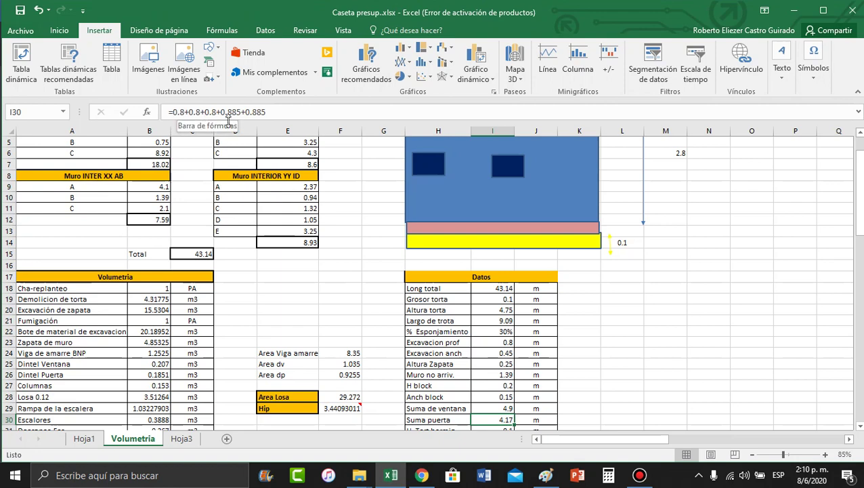
pyautogui.click(416, 477)
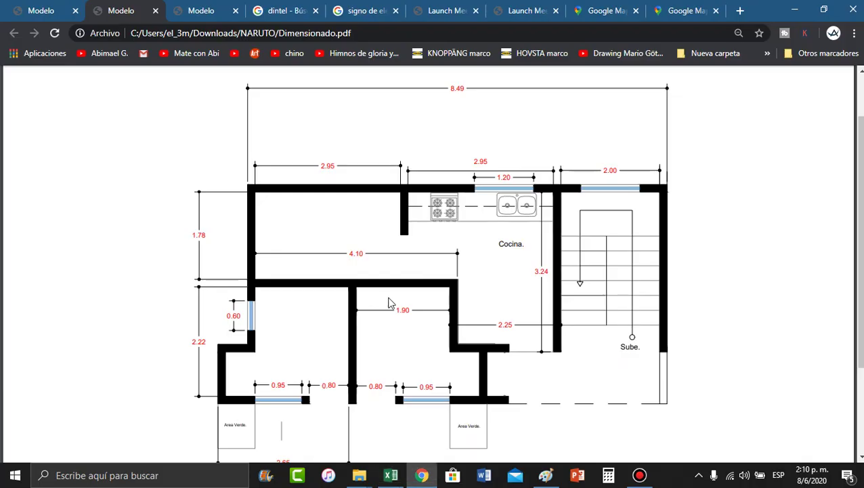
pyautogui.click(193, 11)
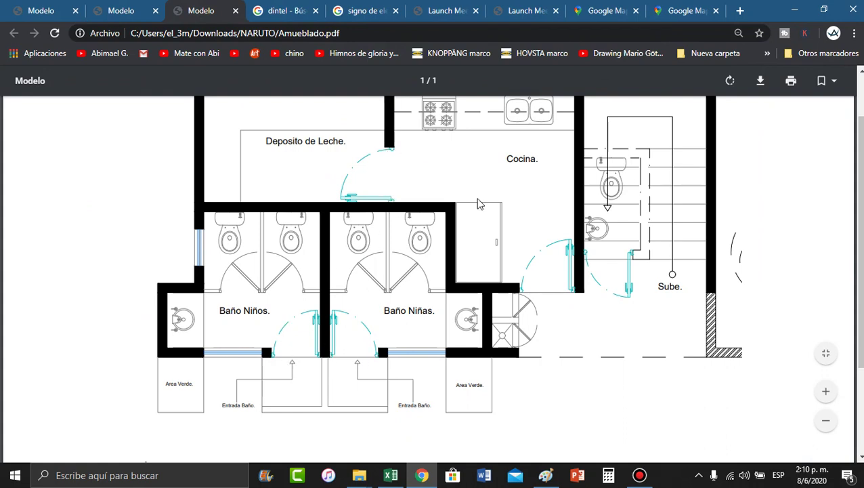
pyautogui.click(390, 475)
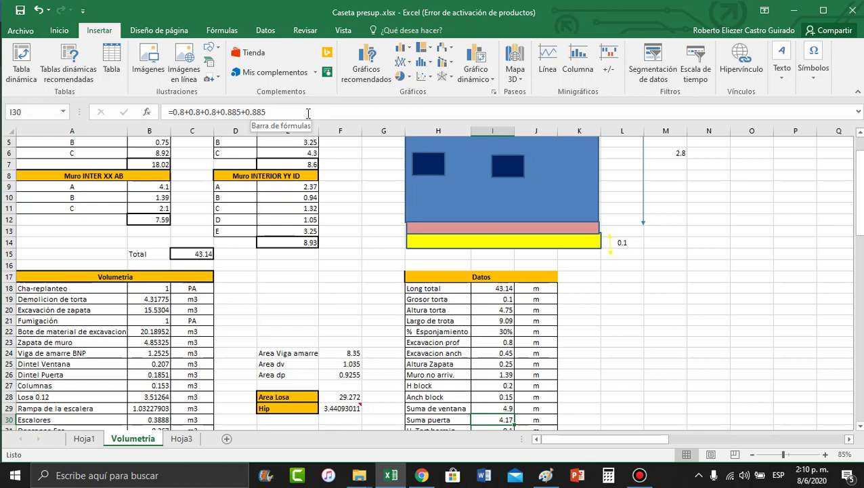
pyautogui.click(221, 109)
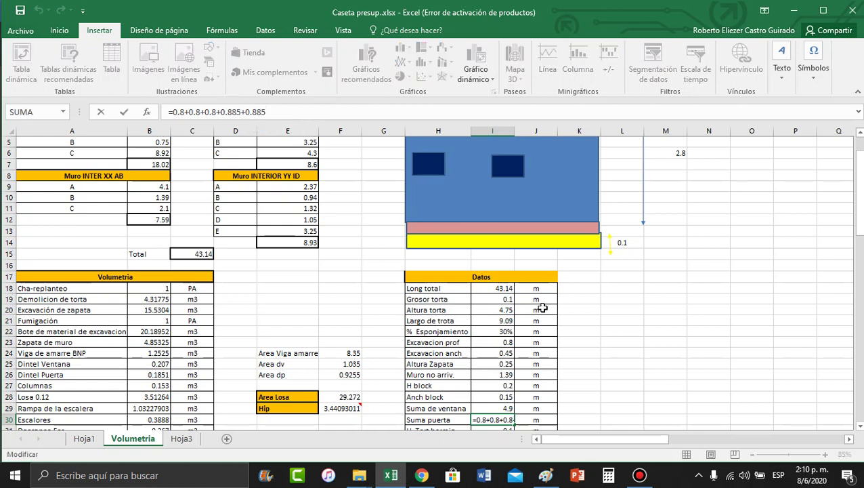
pyautogui.press('Escape')
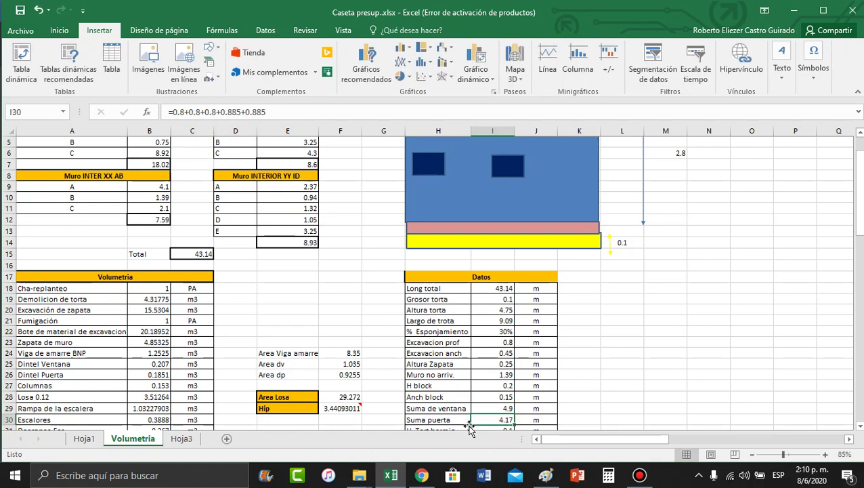
# Step: Trace the Dintel Puerta formula's references and compare it with the lintel illustration in Chrome, leaving the formula as is
pyautogui.scroll(-1, 444, 405)
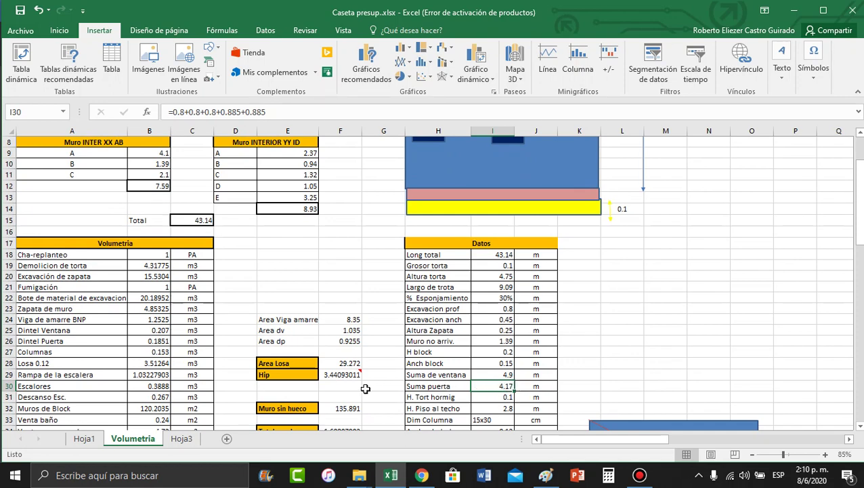
pyautogui.click(139, 341)
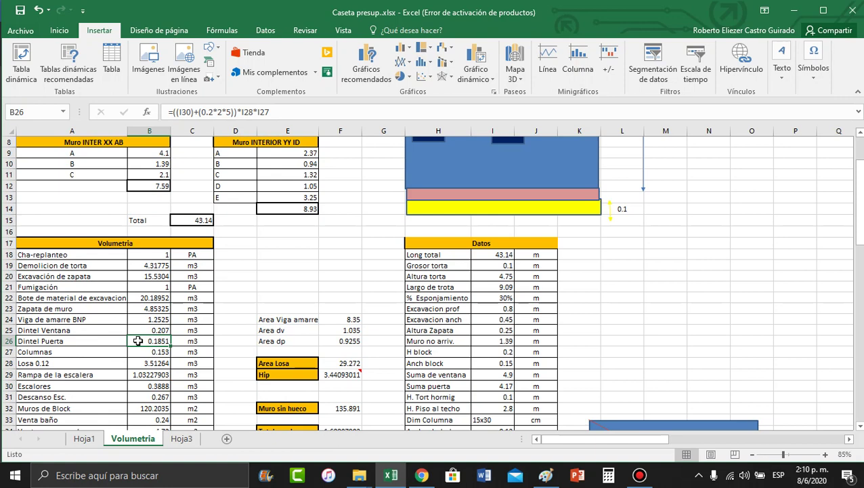
pyautogui.click(284, 113)
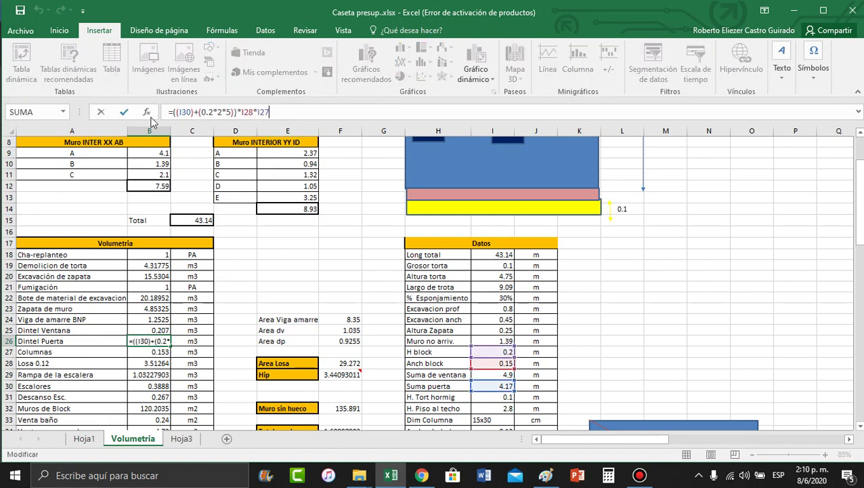
pyautogui.click(420, 477)
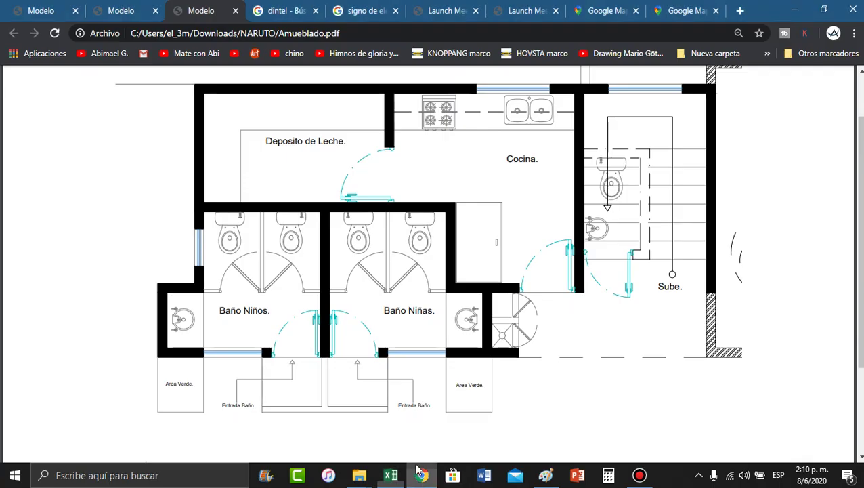
pyautogui.click(284, 11)
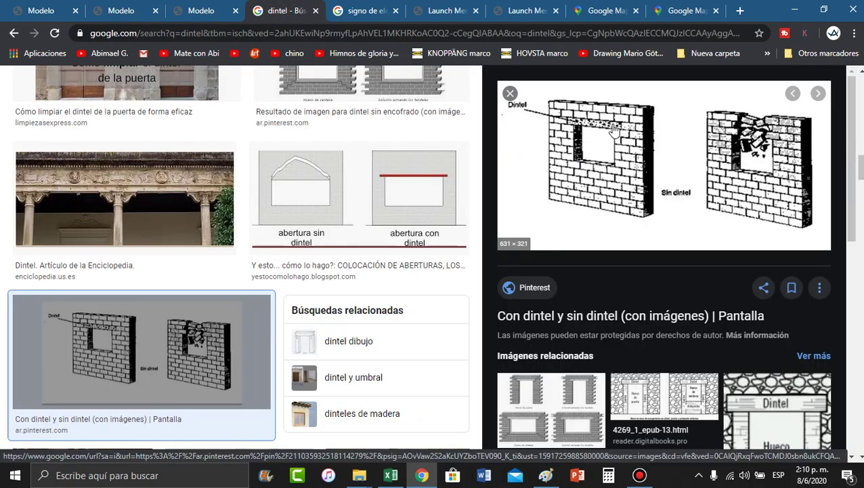
pyautogui.click(390, 474)
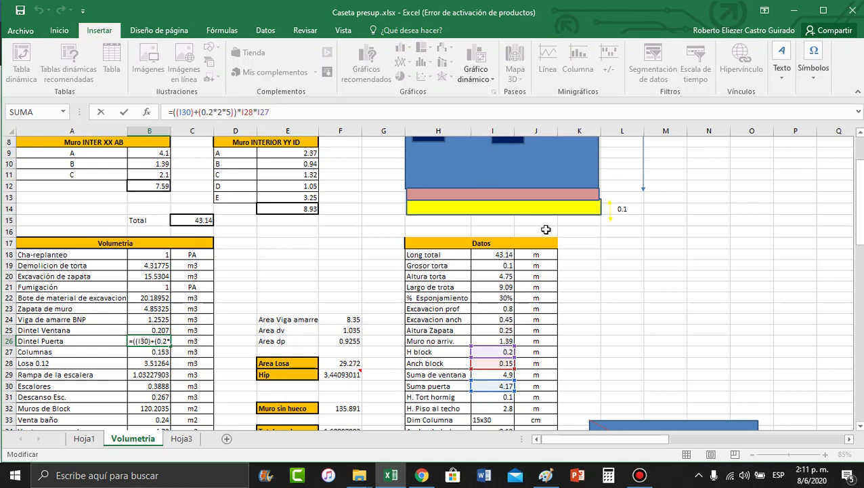
pyautogui.click(147, 342)
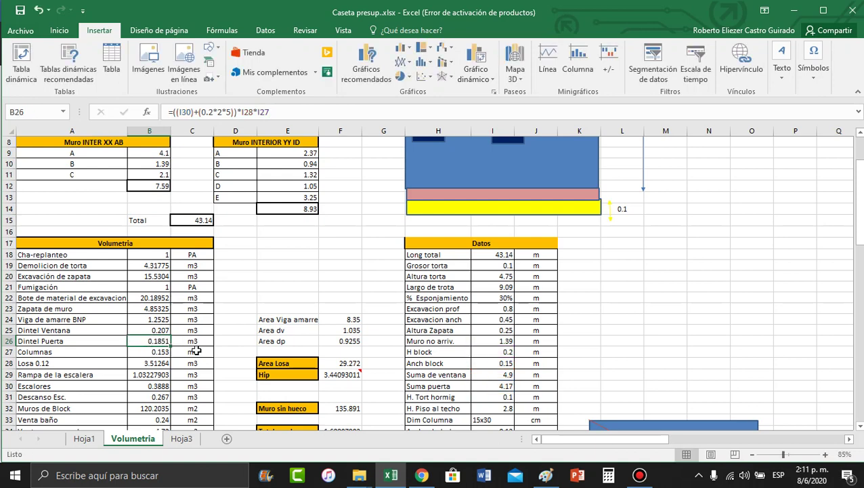
# Step: Select the Columnas quantity in Volumetria and open its formula to trace the referenced Datos cells
pyautogui.click(101, 352)
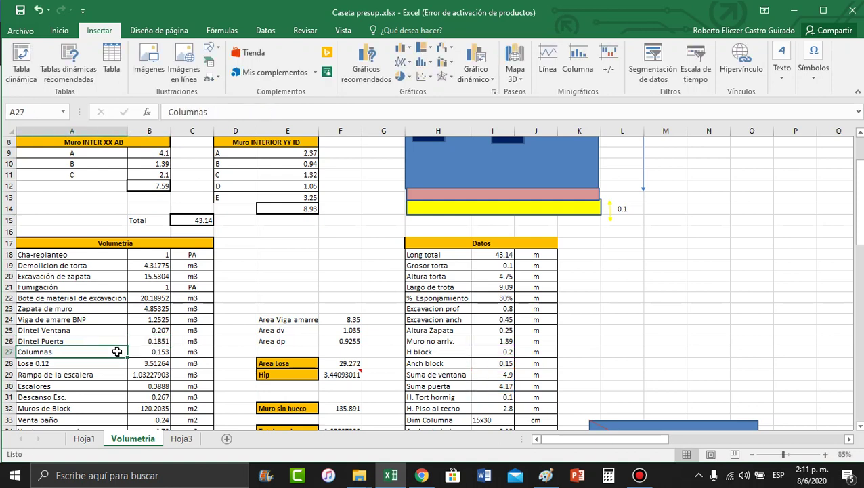
pyautogui.click(136, 355)
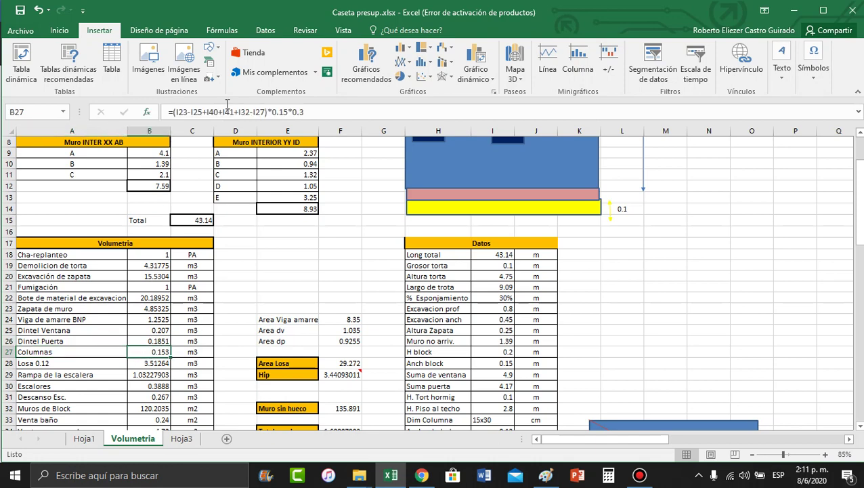
pyautogui.click(339, 112)
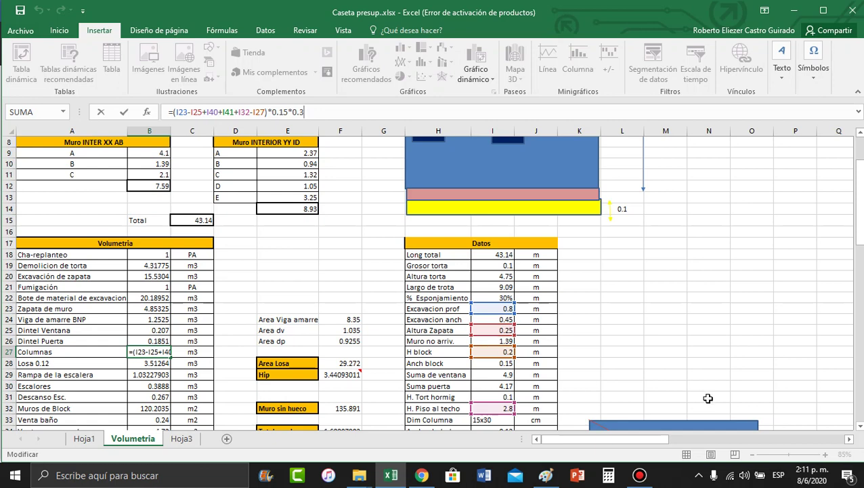
pyautogui.click(639, 475)
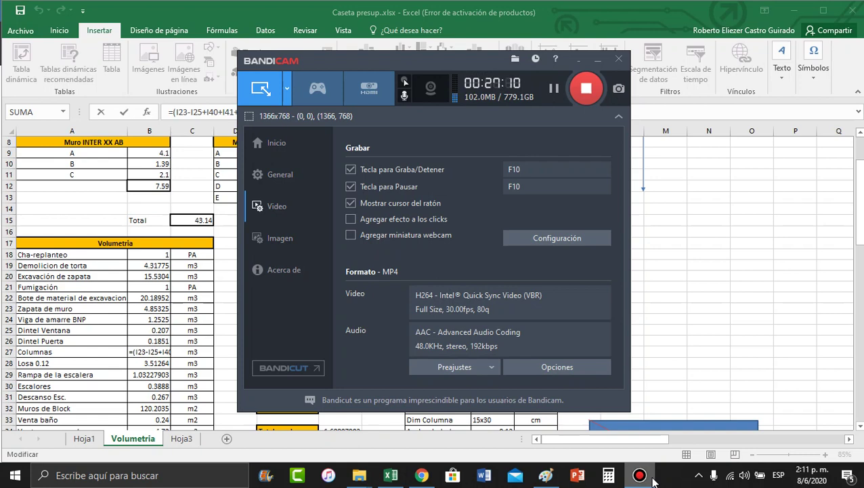
pyautogui.click(642, 476)
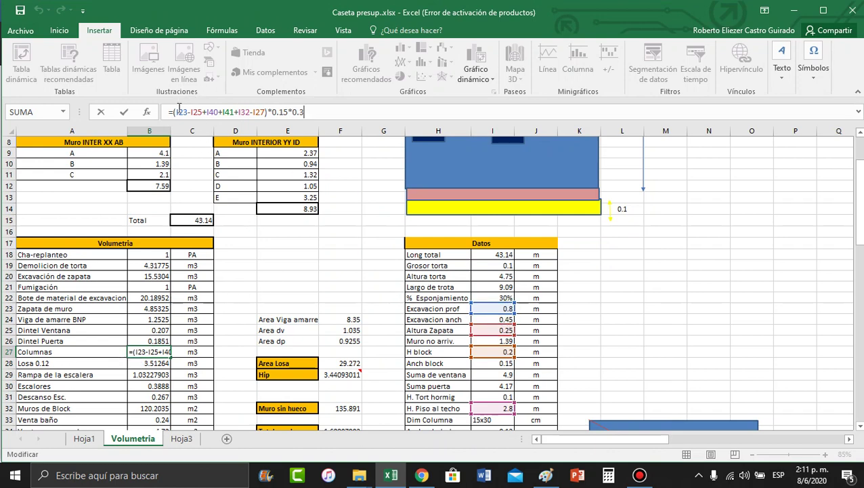
# Step: Examine each height term of the Columnas formula against its highlighted Datos cells and the wall elevation sketch
pyautogui.click(206, 111)
pyautogui.moveTo(494, 306)
pyautogui.mouseDown()
pyautogui.moveTo(493, 320)
pyautogui.moveTo(493, 305)
pyautogui.mouseUp()
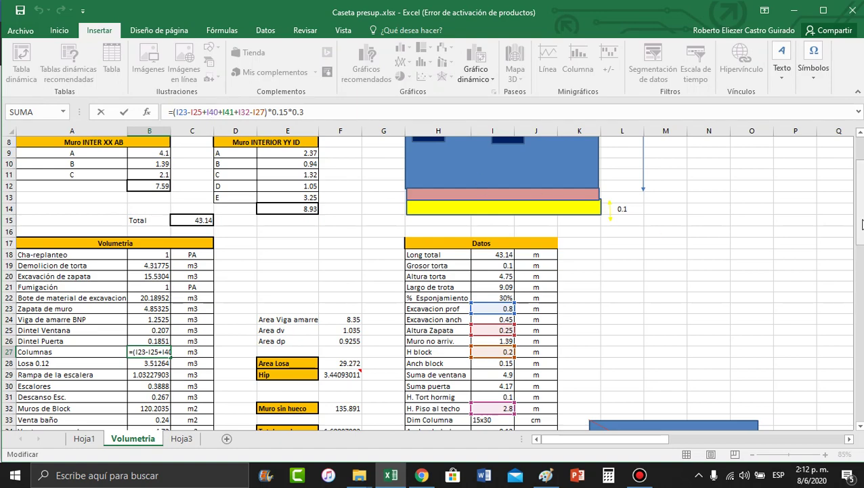
pyautogui.moveTo(862, 223); pyautogui.dragTo(862, 261)
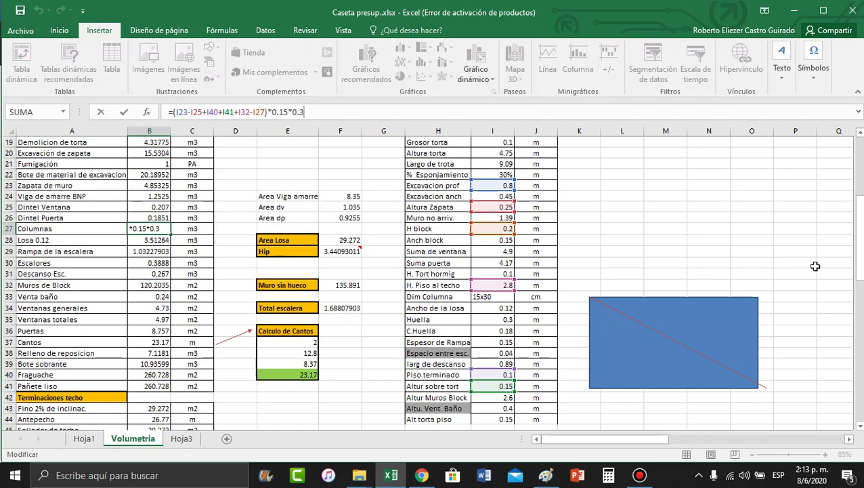
pyautogui.moveTo(858, 240); pyautogui.dragTo(858, 179)
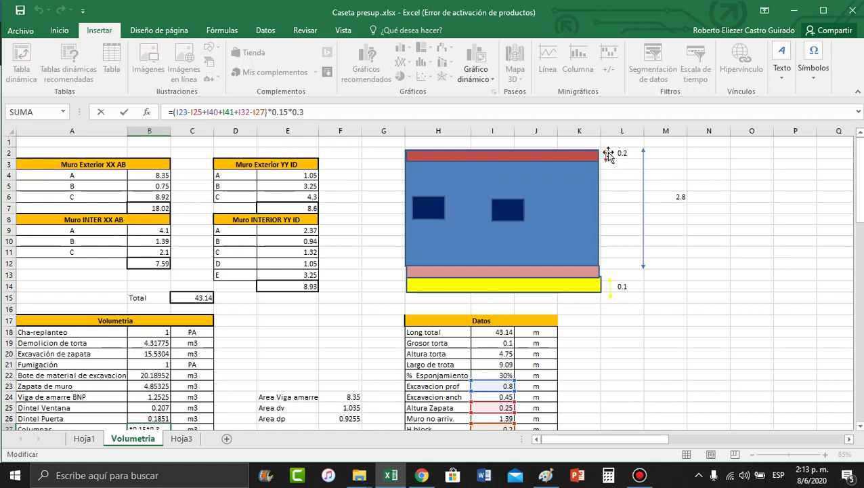
pyautogui.click(679, 161)
pyautogui.moveTo(859, 197); pyautogui.dragTo(859, 276)
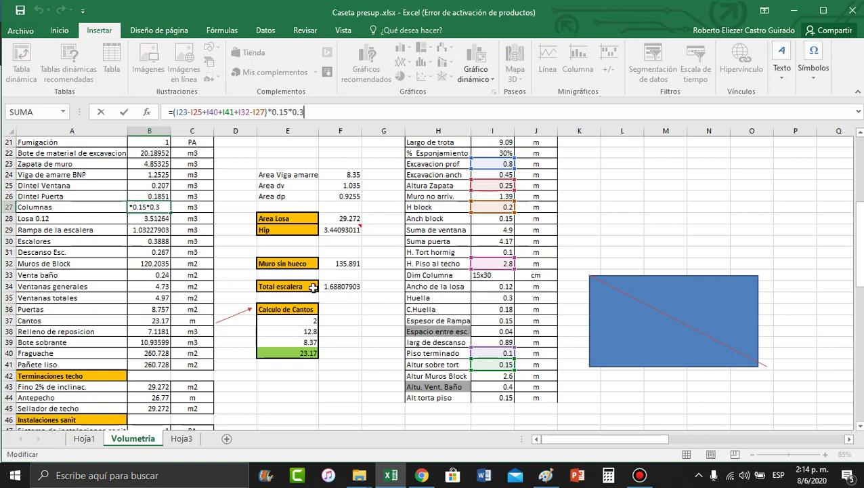
pyautogui.moveTo(859, 234); pyautogui.dragTo(860, 139)
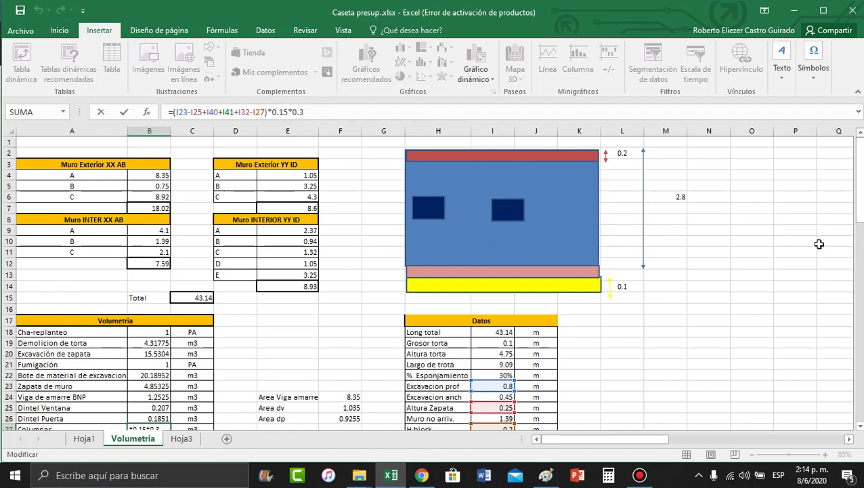
pyautogui.moveTo(859, 179); pyautogui.dragTo(859, 284)
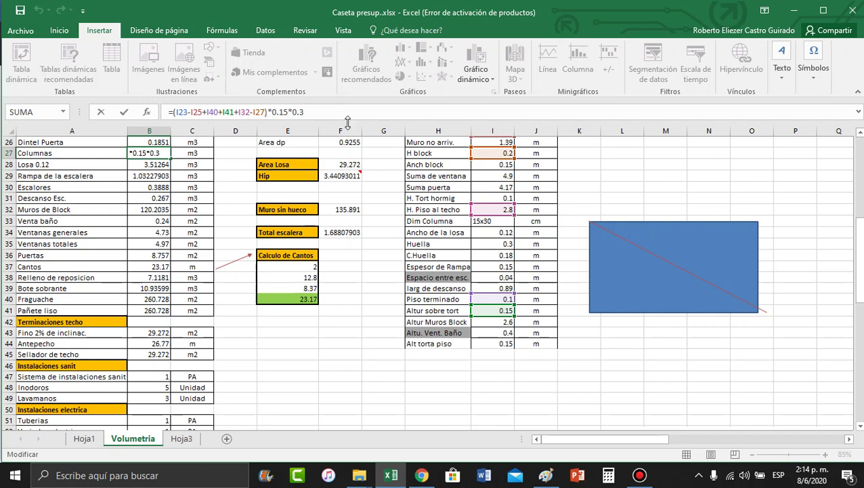
pyautogui.moveTo(860, 279); pyautogui.dragTo(860, 274)
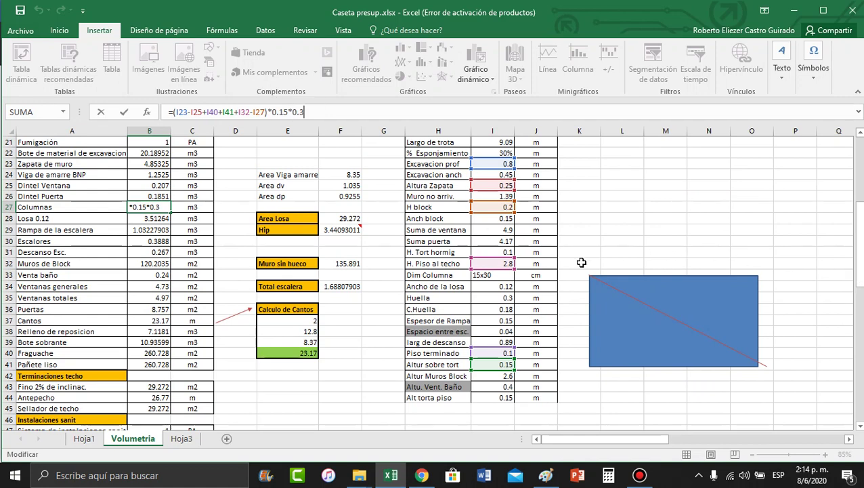
# Step: Leave the Columnas formula unedited, check the Dim Columna size and unit in Datos, and reselect the Columnas quantity
pyautogui.click(443, 275)
pyautogui.click(505, 275)
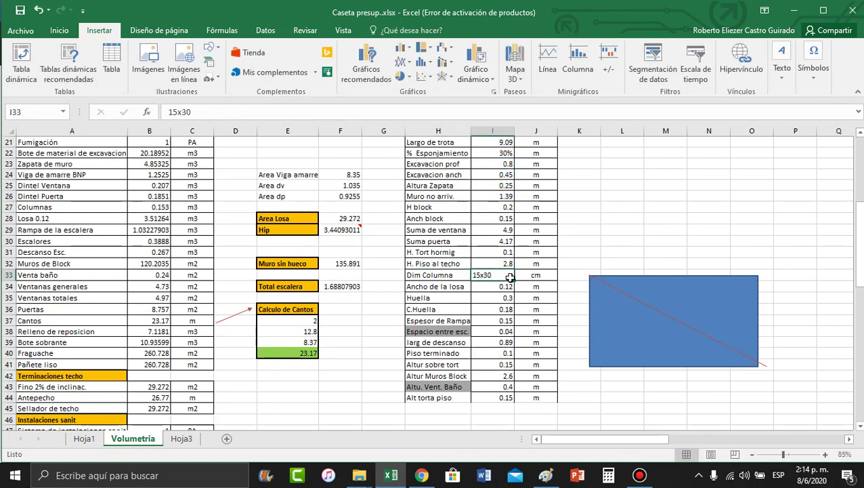
pyautogui.click(545, 278)
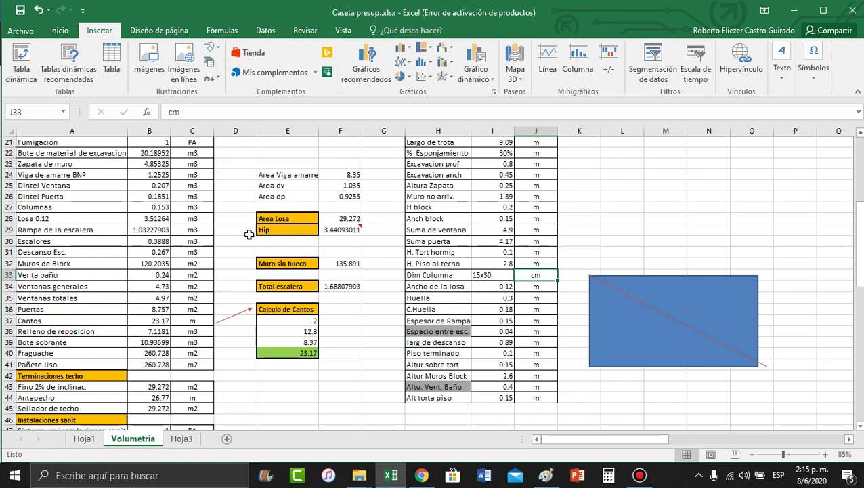
pyautogui.click(141, 206)
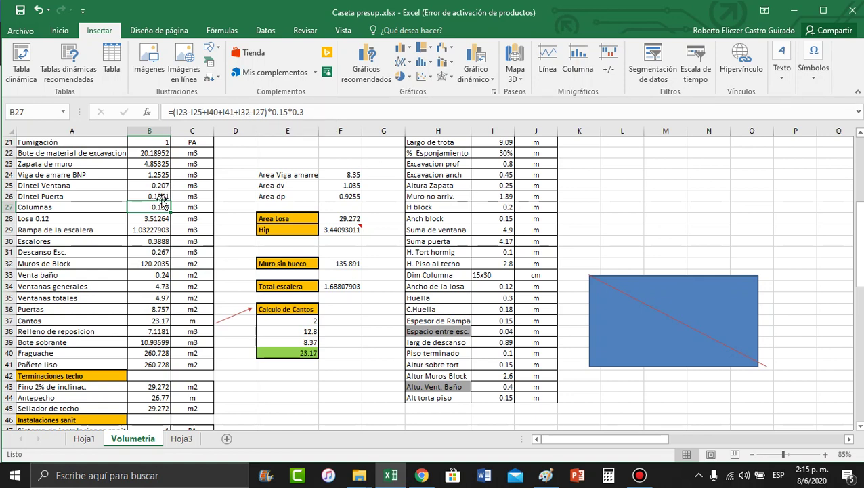
pyautogui.click(195, 207)
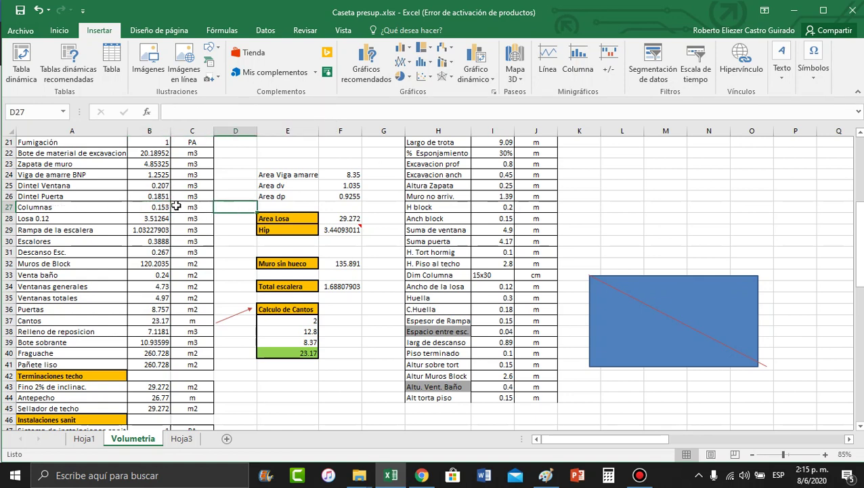
pyautogui.click(164, 207)
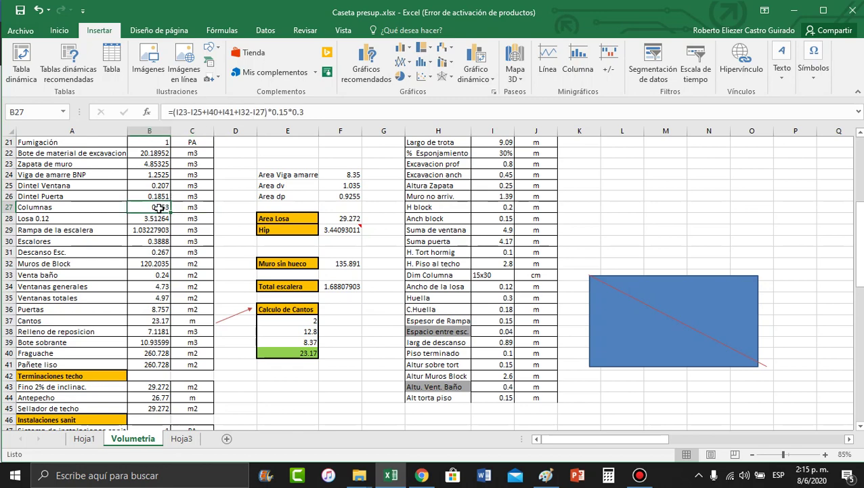
# Step: Select the Losa 0.12 quantity and trace its formula to the Area Losa and Ancho de la losa cells
pyautogui.click(71, 218)
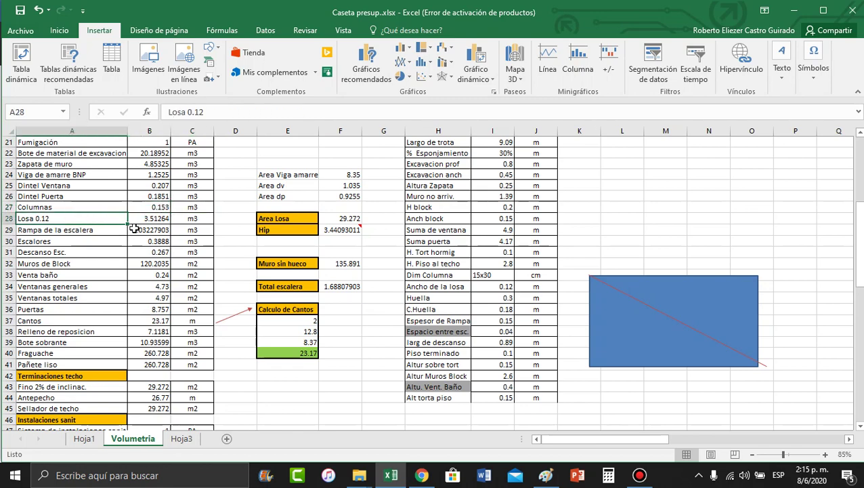
pyautogui.click(146, 219)
pyautogui.scroll(7, 546, 196)
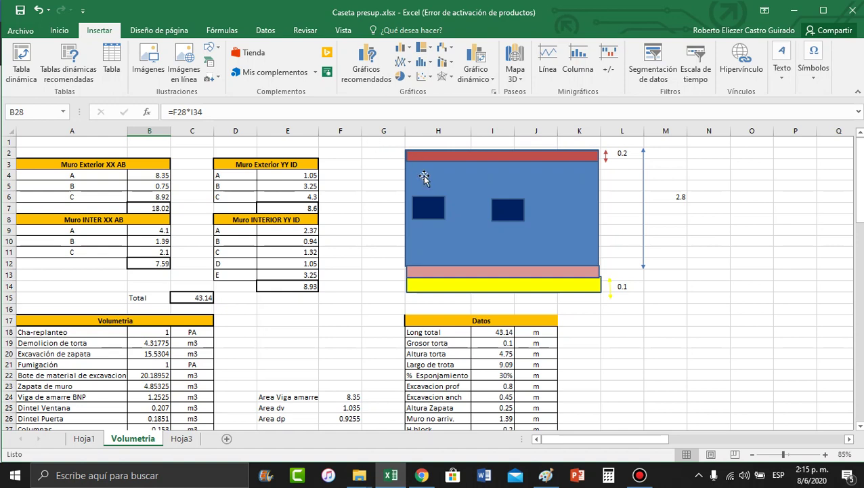
pyautogui.scroll(-1, 415, 215)
pyautogui.scroll(-3, 415, 215)
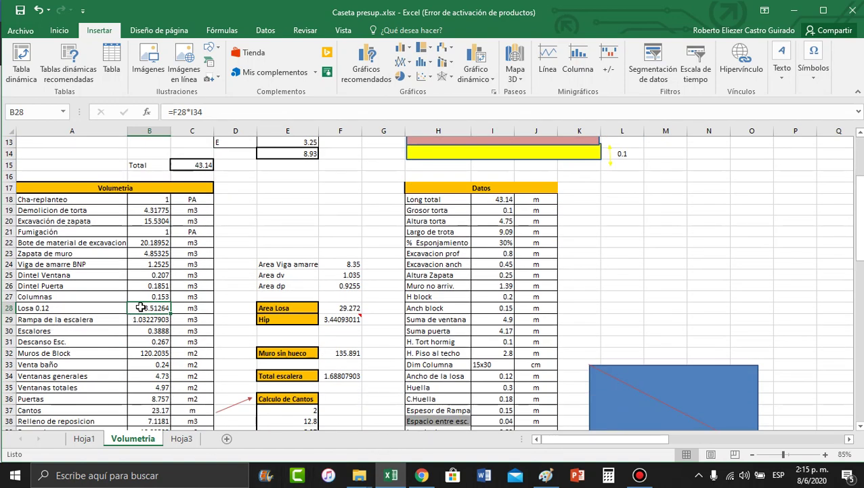
pyautogui.click(215, 113)
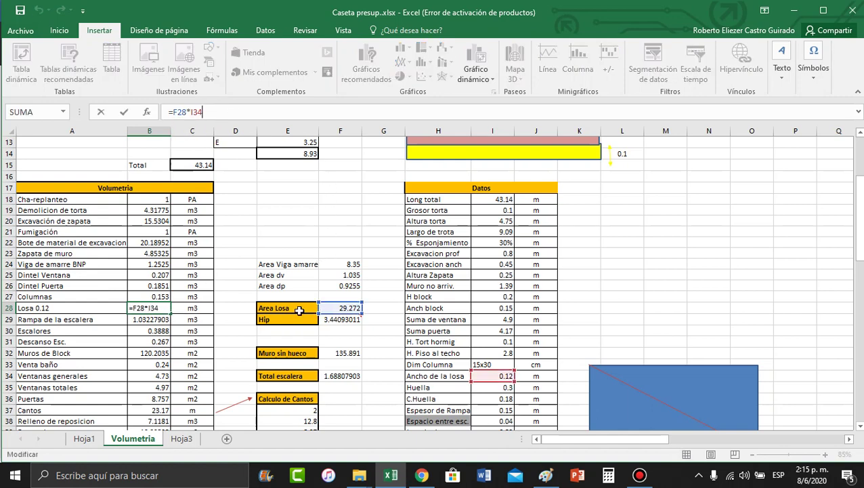
# Step: Switch to Chrome to review the slab outline in Amueblado.pdf, Dimensionado.pdf and Replanteo.pdf, and return to Excel
pyautogui.click(422, 475)
pyautogui.click(210, 7)
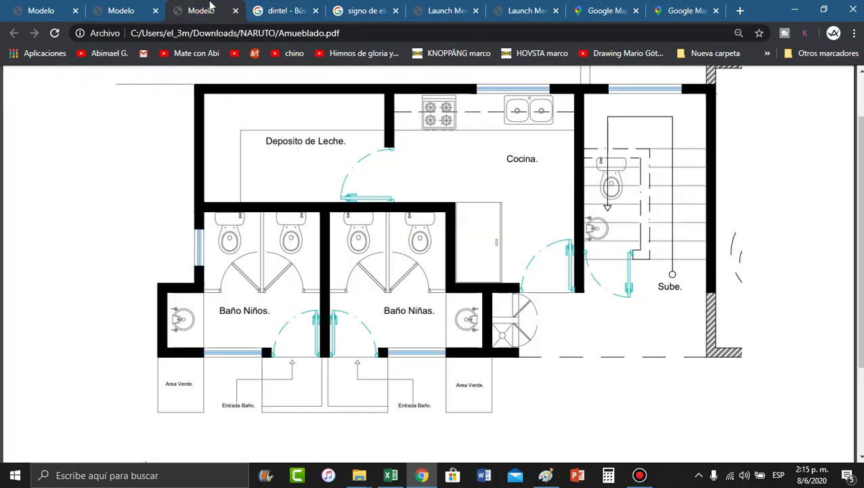
pyautogui.click(95, 12)
pyautogui.click(39, 11)
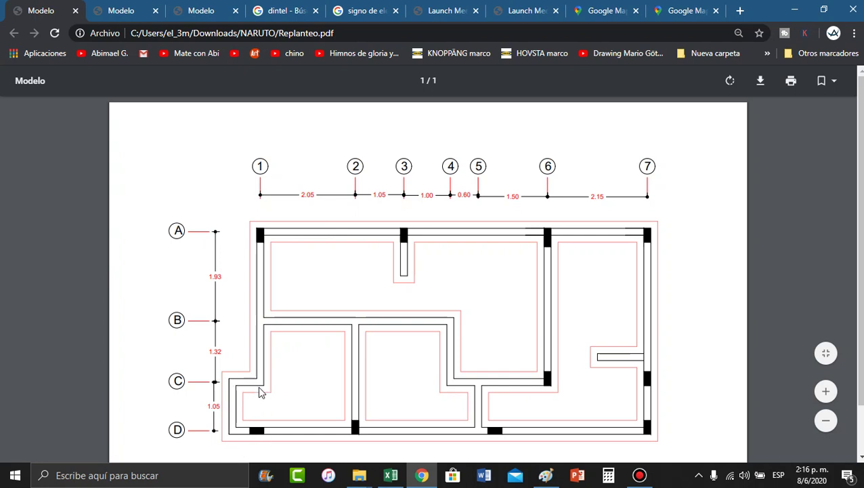
pyautogui.hotkey('alt', 'Tab')
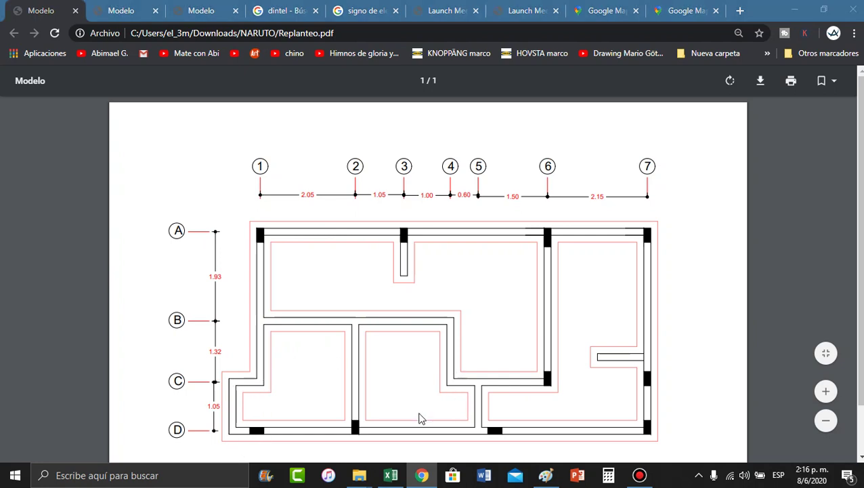
# Step: Inspect the Area Losa formula and compare its dimensions with Amueblado.pdf and Dimensionado.pdf in Chrome, returning to Excel
pyautogui.click(279, 305)
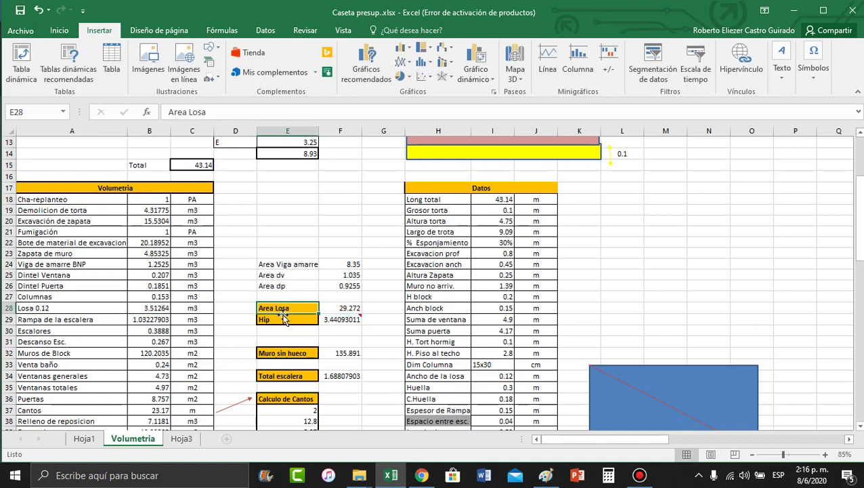
pyautogui.click(331, 308)
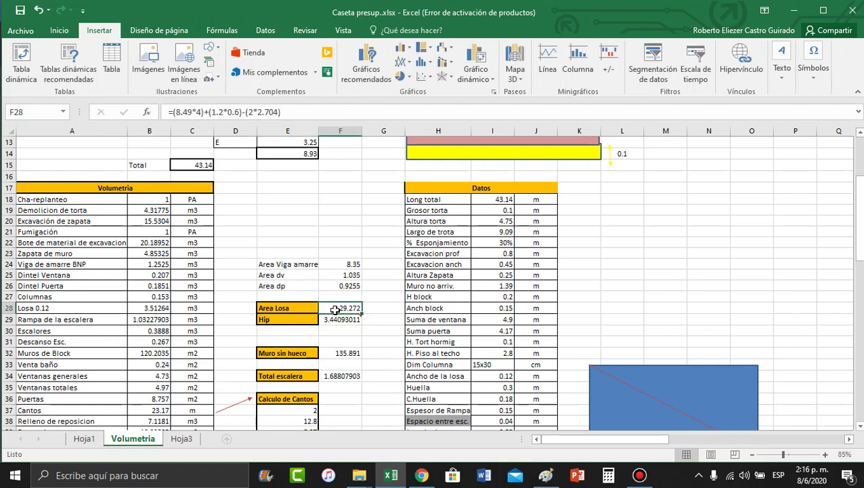
pyautogui.click(284, 113)
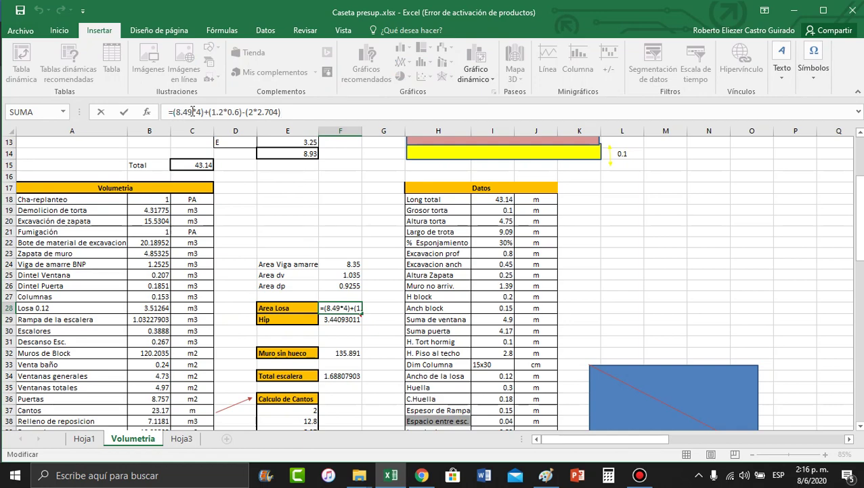
pyautogui.click(414, 482)
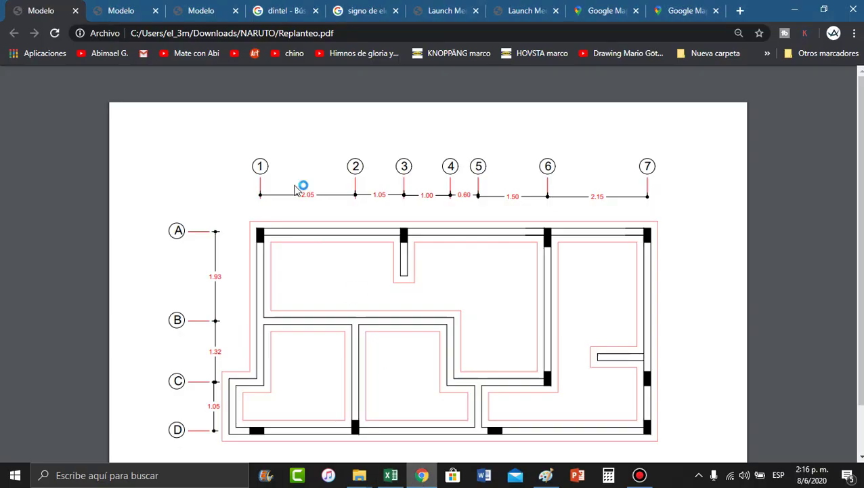
pyautogui.click(217, 12)
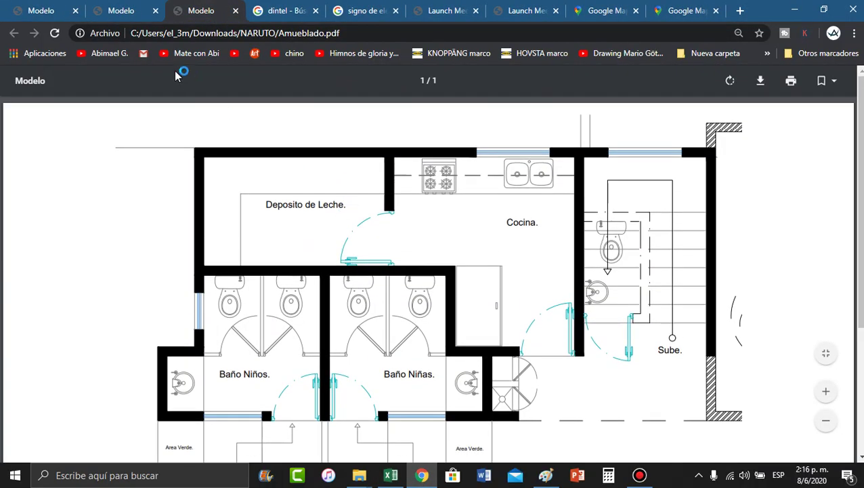
pyautogui.click(111, 13)
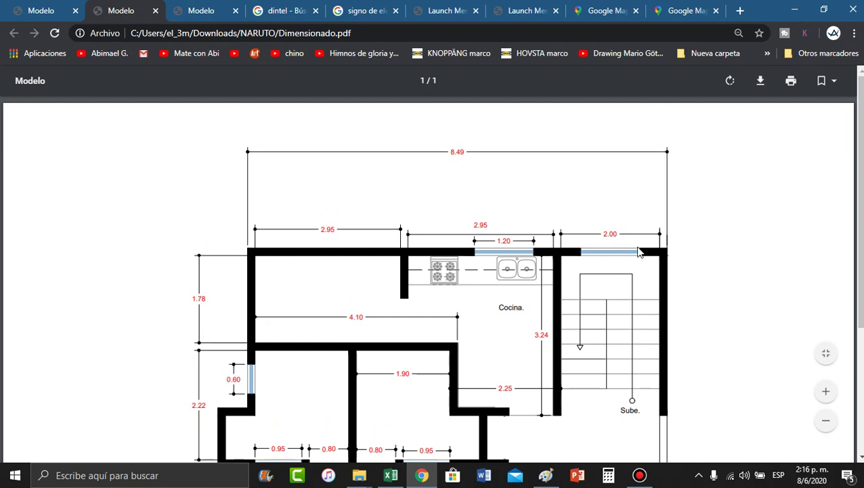
pyautogui.click(402, 475)
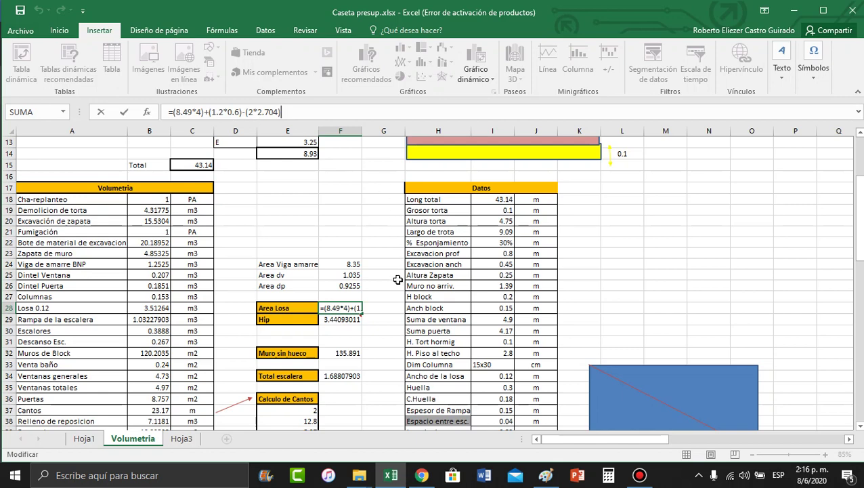
# Step: Leave the Area Losa formula unedited and recheck its slab dimensions in Dimensionado.pdf and Replanteo.pdf in Chrome, returning to Excel
pyautogui.click(341, 307)
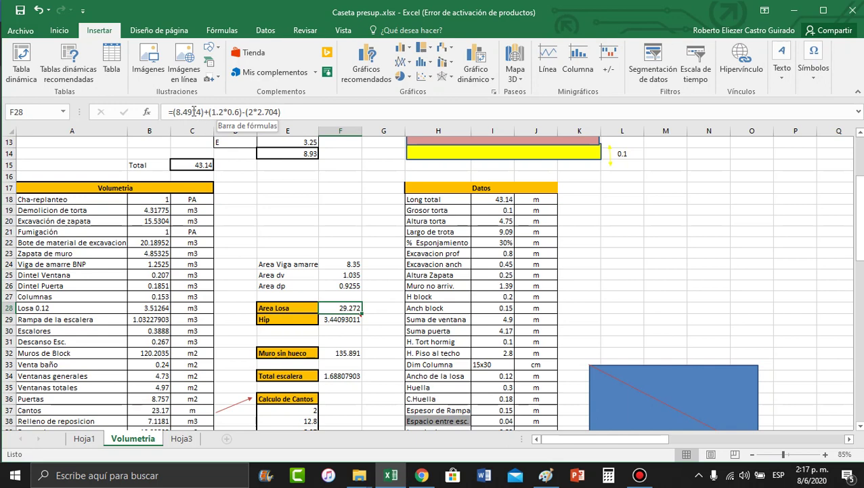
pyautogui.hotkey('alt', 'Tab')
pyautogui.scroll(-2, 221, 294)
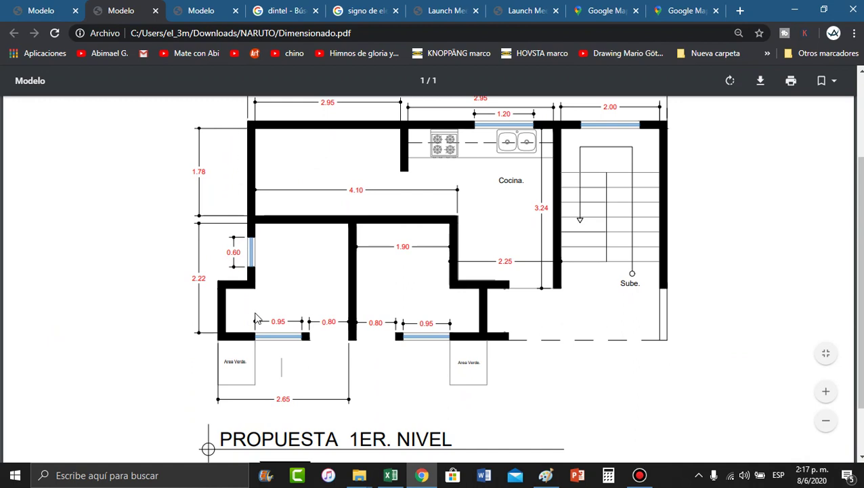
pyautogui.click(30, 15)
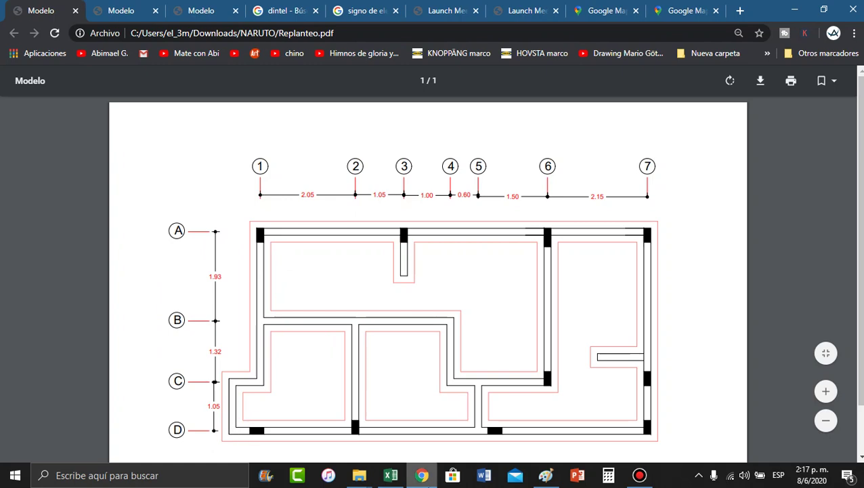
pyautogui.click(381, 478)
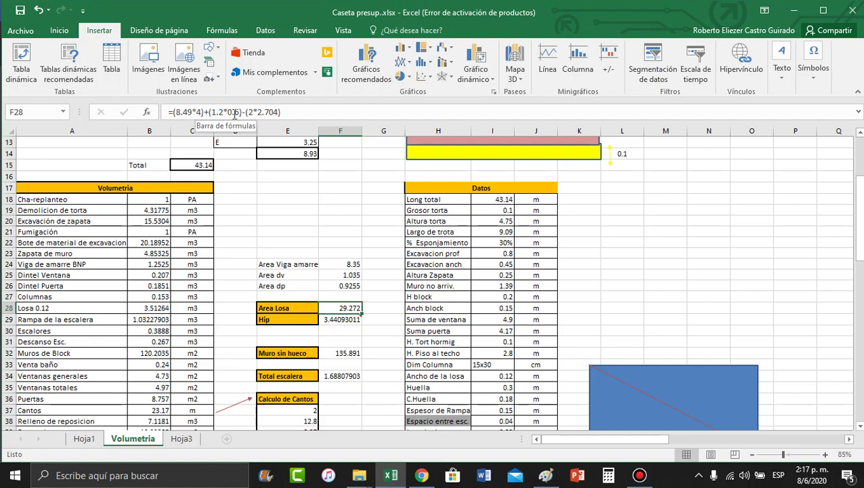
# Step: Compare the 1.2*0.6 term of the Area Losa formula with the projecting corner in Replanteo.pdf in Chrome, returning to Excel
pyautogui.hotkey('alt', 'Tab')
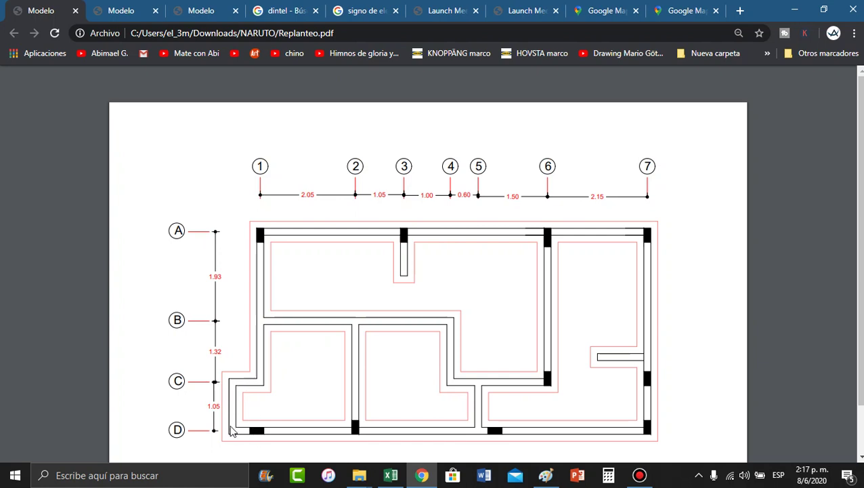
pyautogui.hotkey('alt', 'Tab')
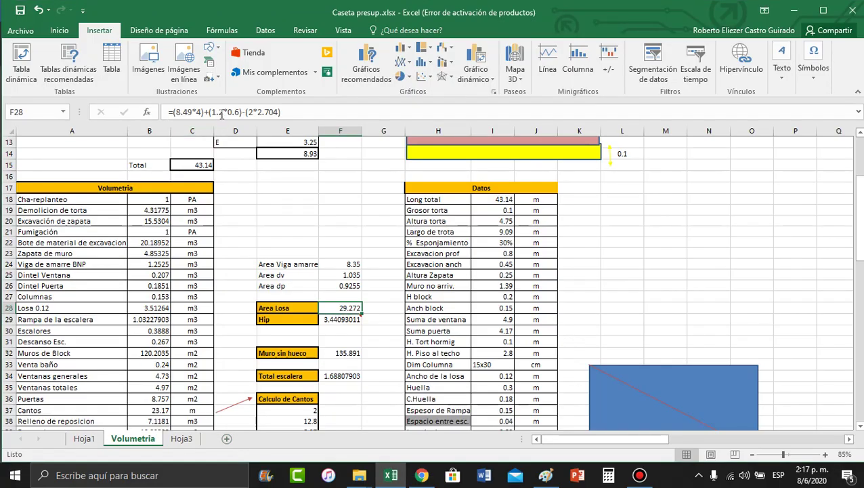
pyautogui.hotkey('alt', 'Tab')
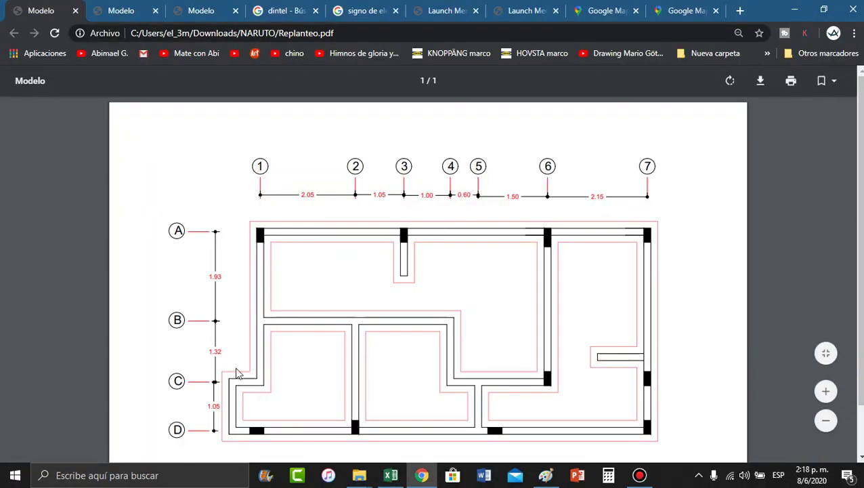
pyautogui.hotkey('alt', 'Tab')
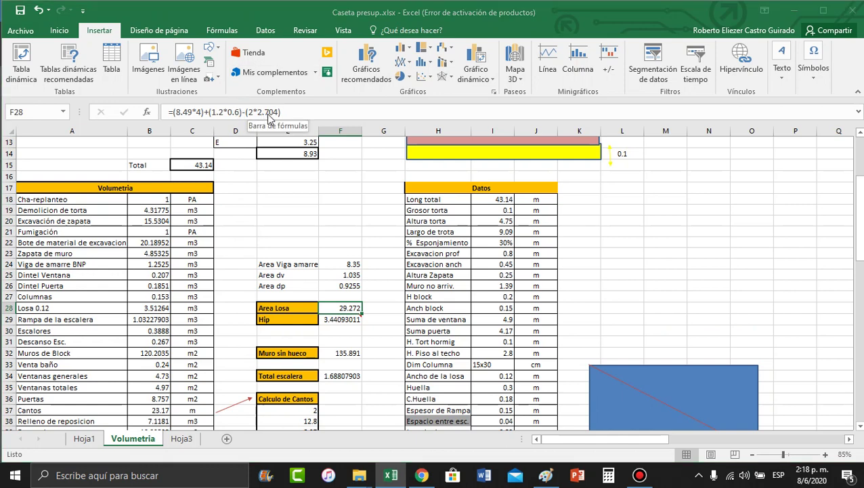
# Step: Switch to Chrome to review the staircase area in Amueblado.pdf and Dimensionado.pdf, and return to Excel
pyautogui.hotkey('alt', 'Tab')
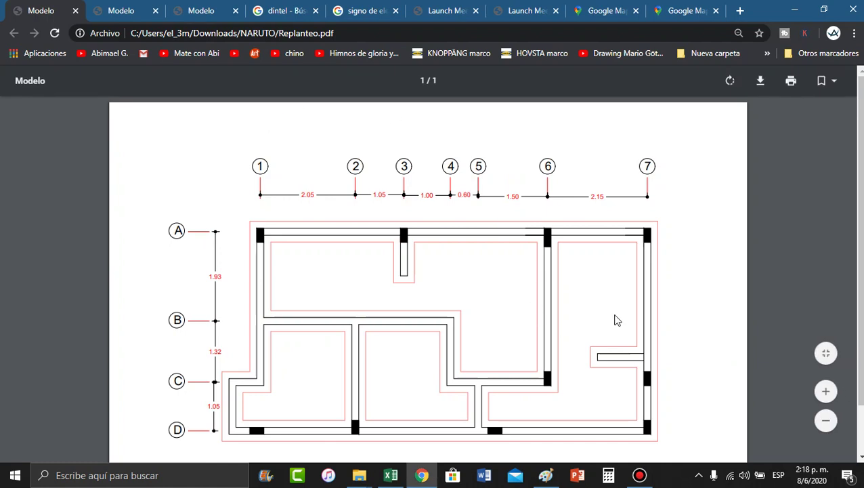
pyautogui.click(182, 8)
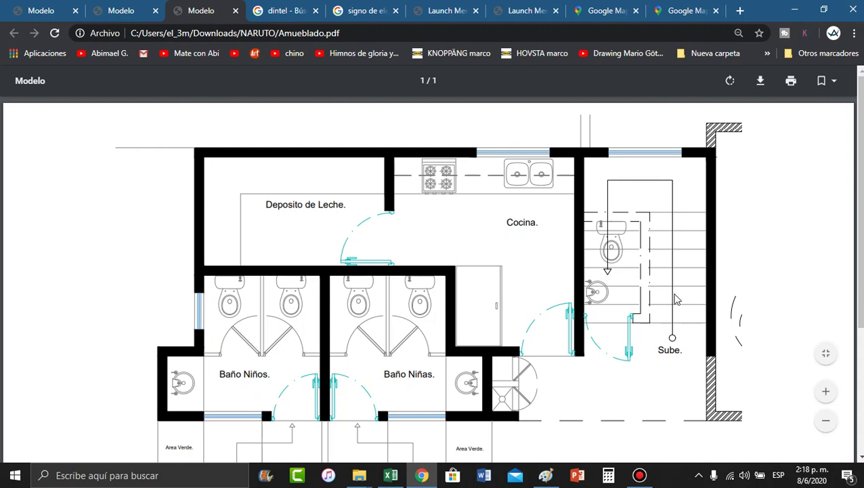
pyautogui.click(102, 13)
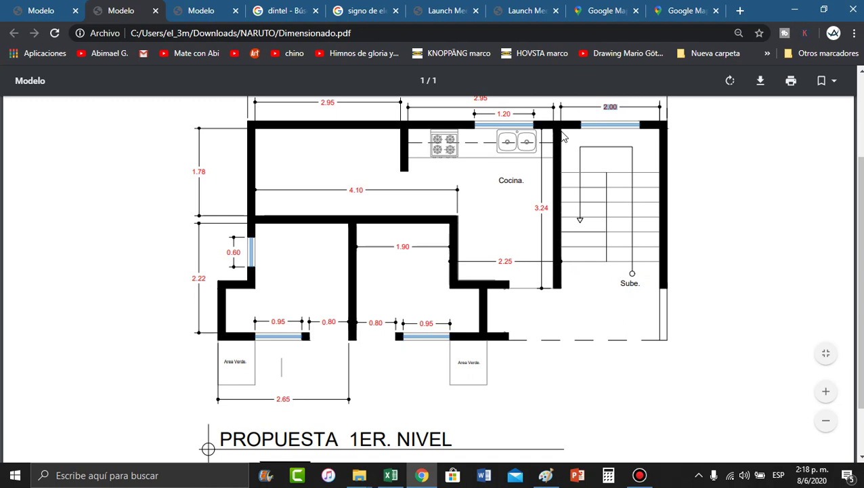
pyautogui.click(391, 475)
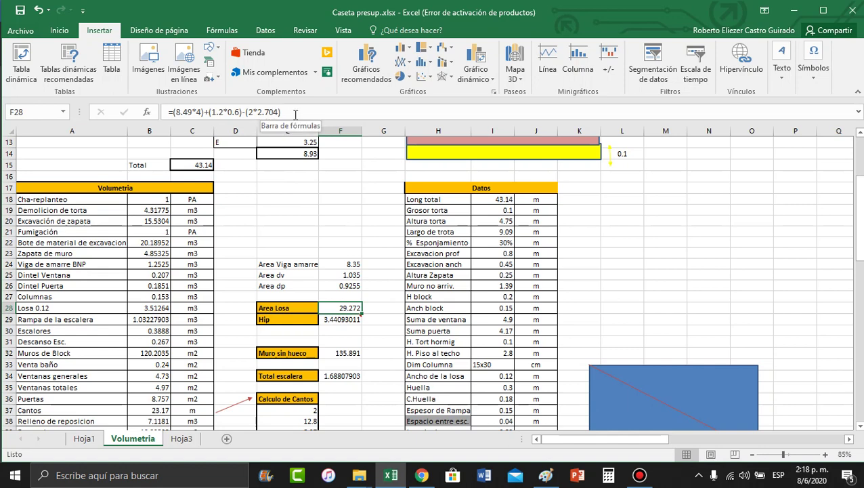
# Step: Inspect the subtracted 2*2.704 term of the Area Losa formula against the staircase width in Dimensionado.pdf in Chrome, returning to Excel
pyautogui.click(250, 112)
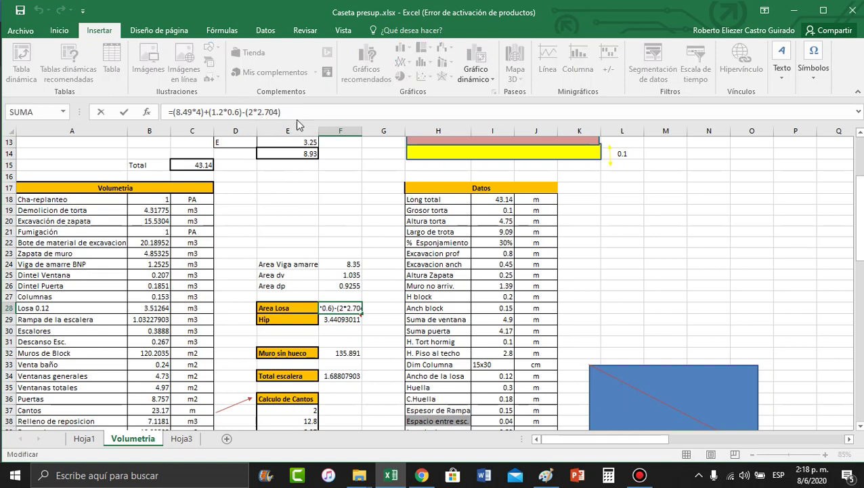
pyautogui.hotkey('alt', 'Tab')
pyautogui.scroll(1, 528, 120)
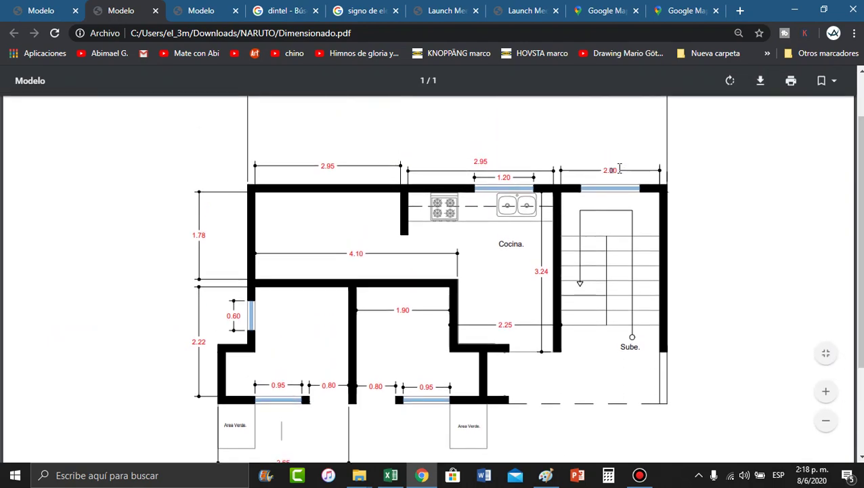
pyautogui.hotkey('alt', 'Tab')
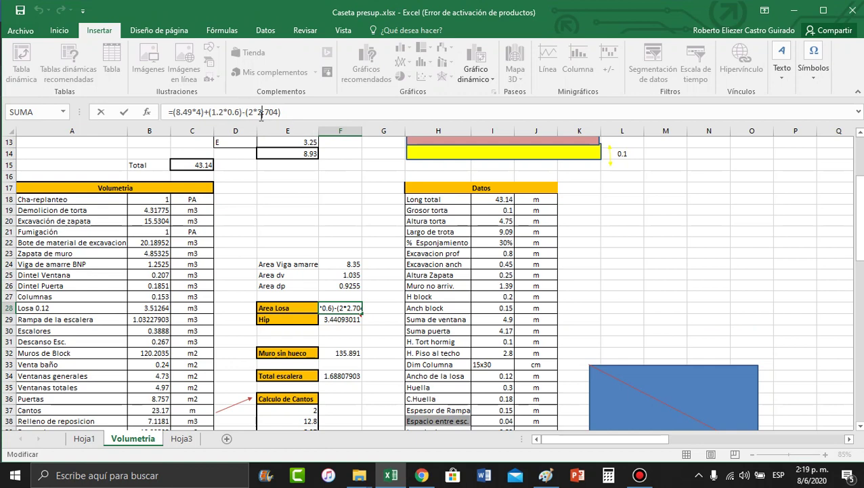
# Step: Leave the Area Losa formula unedited and trace the Losa 0.12 quantity formula to its source cells
pyautogui.click(332, 321)
pyautogui.click(353, 309)
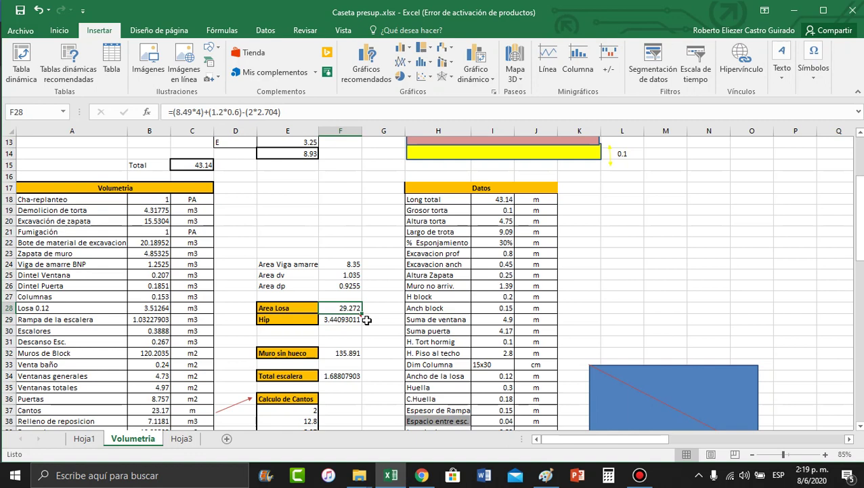
pyautogui.click(142, 310)
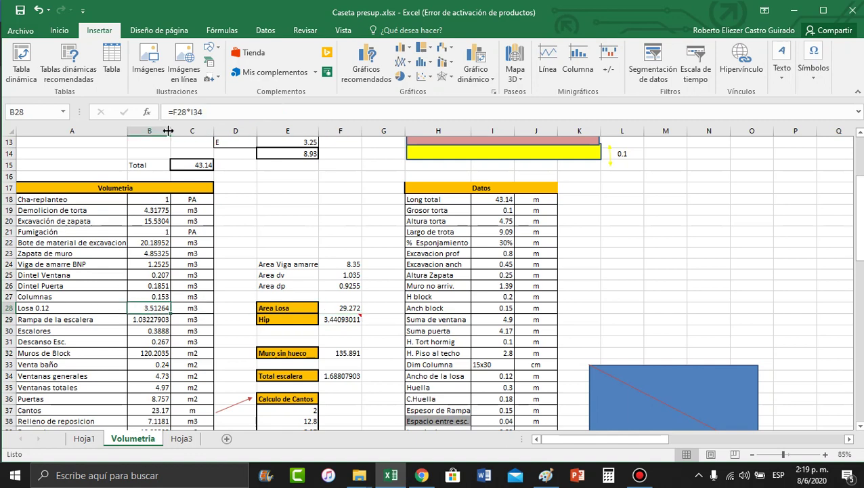
pyautogui.click(225, 112)
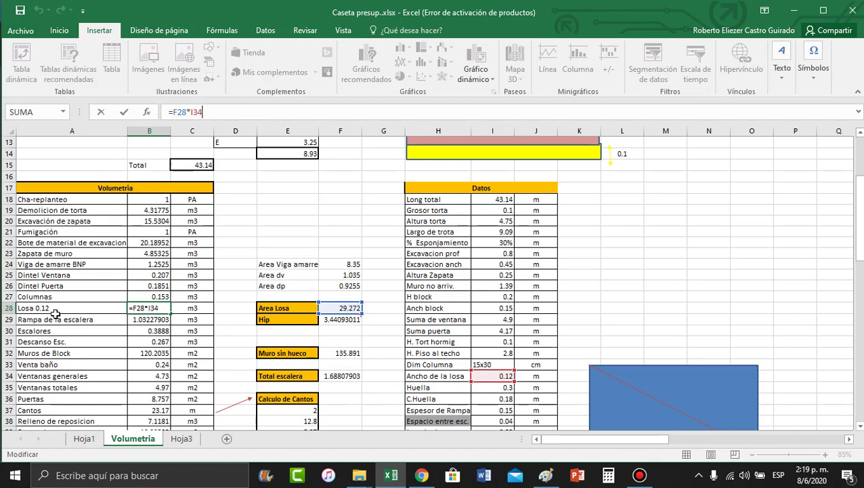
# Step: Trace the Rampa de la escalera quantity formula to the Hip and Espesor de Rampa cells, leaving it unedited
pyautogui.click(149, 318)
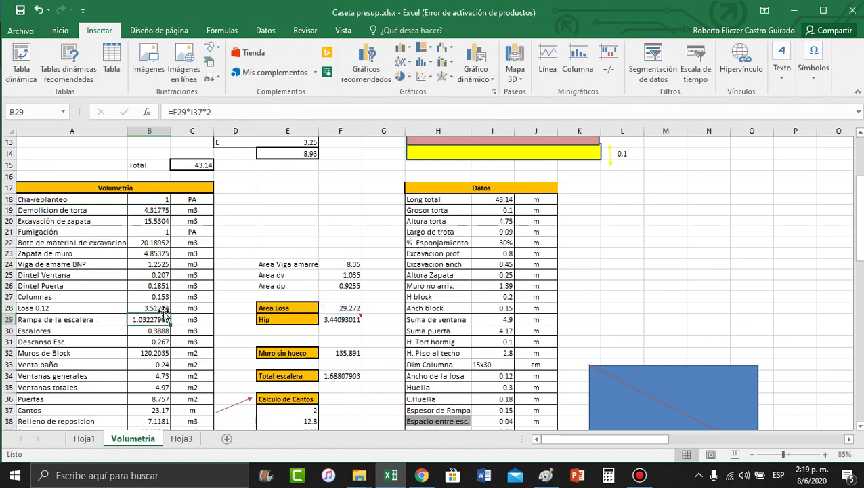
pyautogui.click(88, 319)
pyautogui.click(142, 323)
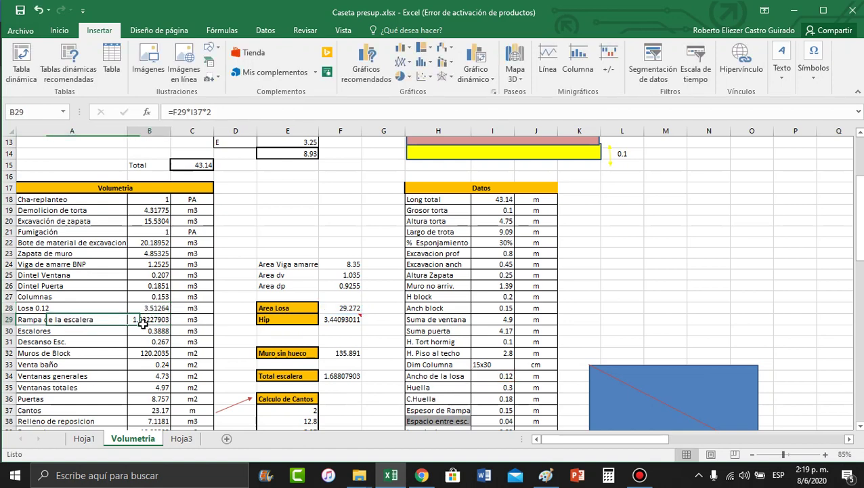
pyautogui.scroll(-3, 149, 322)
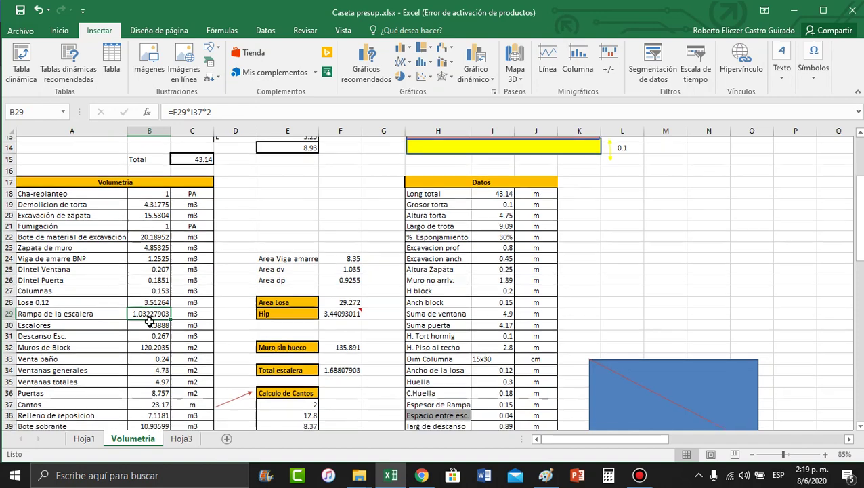
pyautogui.scroll(2, 143, 325)
pyautogui.scroll(-1, 141, 327)
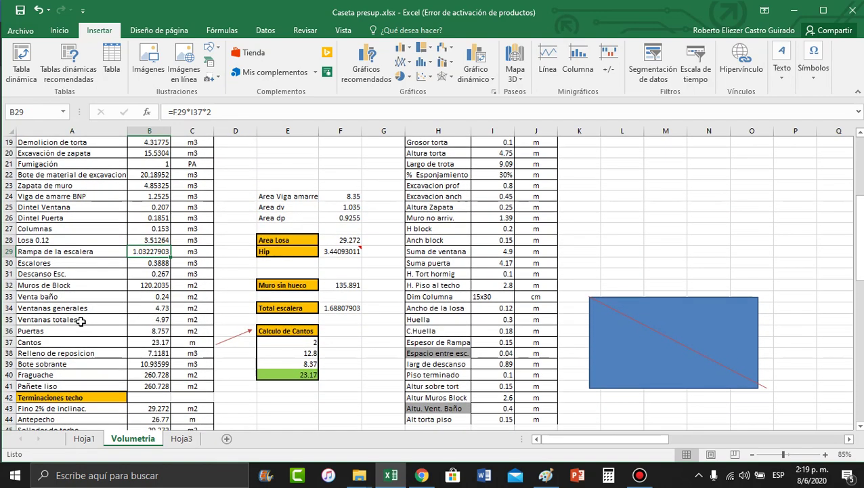
pyautogui.click(228, 114)
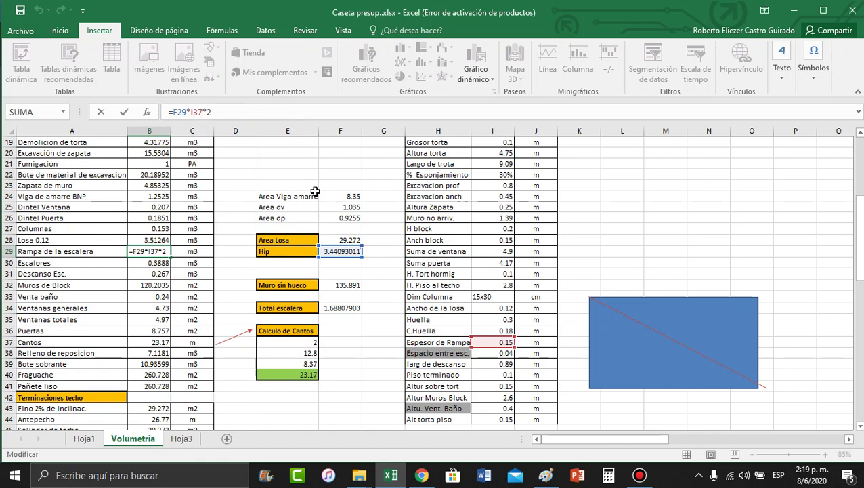
pyautogui.click(342, 271)
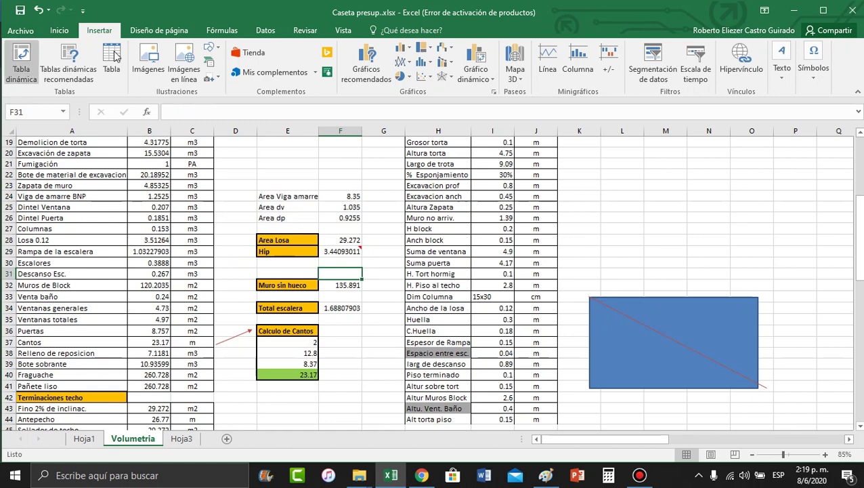
# Step: Draw a rectangle about 9.46 cm wide and 3.86 cm high beside the Datos table, above the existing blue rectangle
pyautogui.click(207, 51)
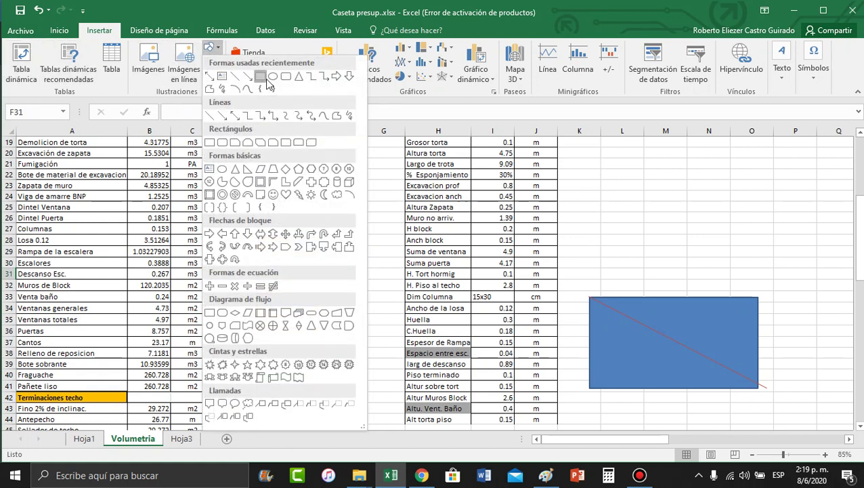
pyautogui.click(261, 76)
pyautogui.moveTo(611, 177); pyautogui.dragTo(806, 256)
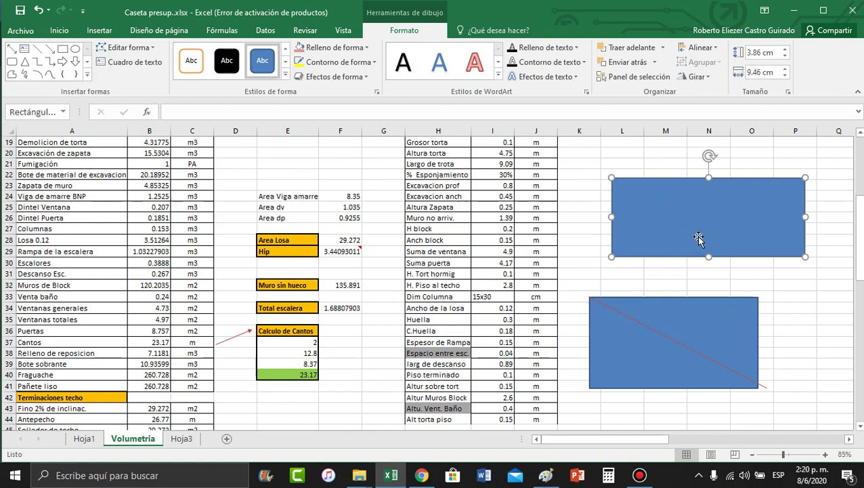
pyautogui.click(191, 60)
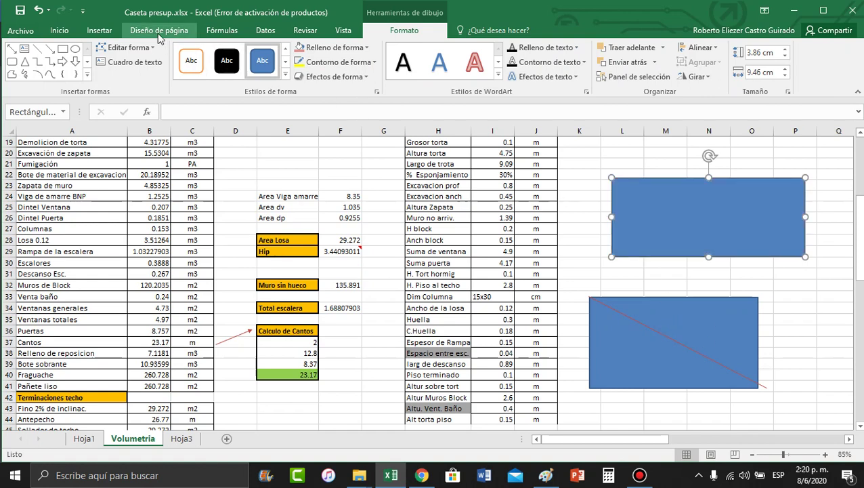
# Step: Draw a red diagonal line about 8.84 cm wide and 3.3 cm high across the new rectangle, descending to its lower-right corner
pyautogui.click(95, 31)
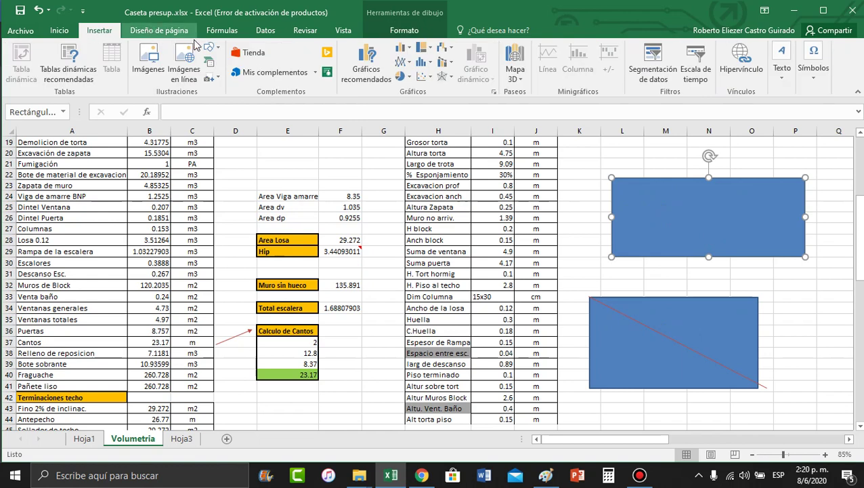
pyautogui.click(210, 49)
pyautogui.click(233, 78)
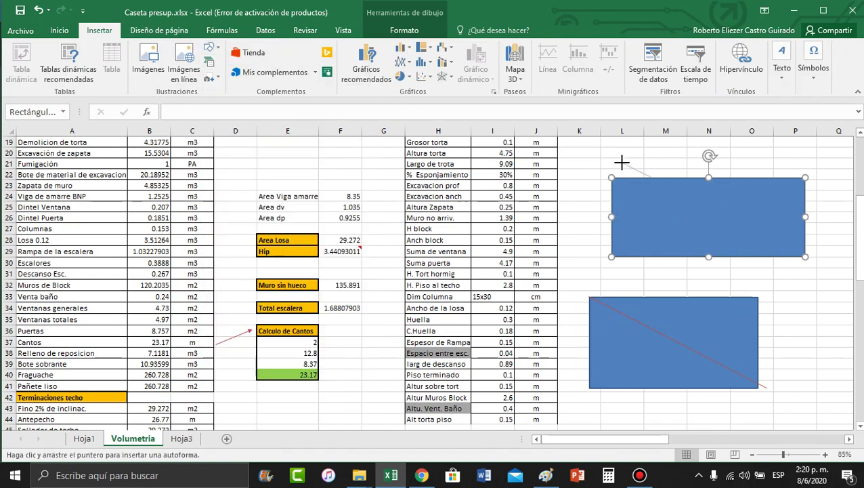
pyautogui.moveTo(616, 182); pyautogui.dragTo(796, 249)
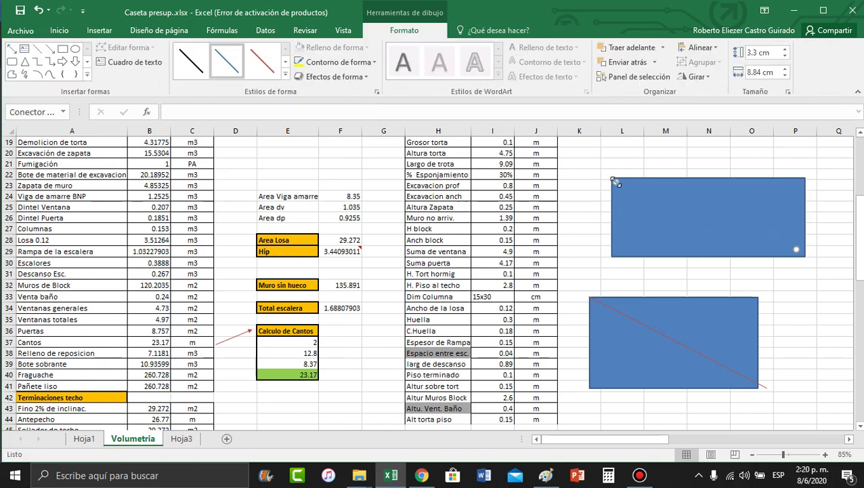
pyautogui.click(735, 245)
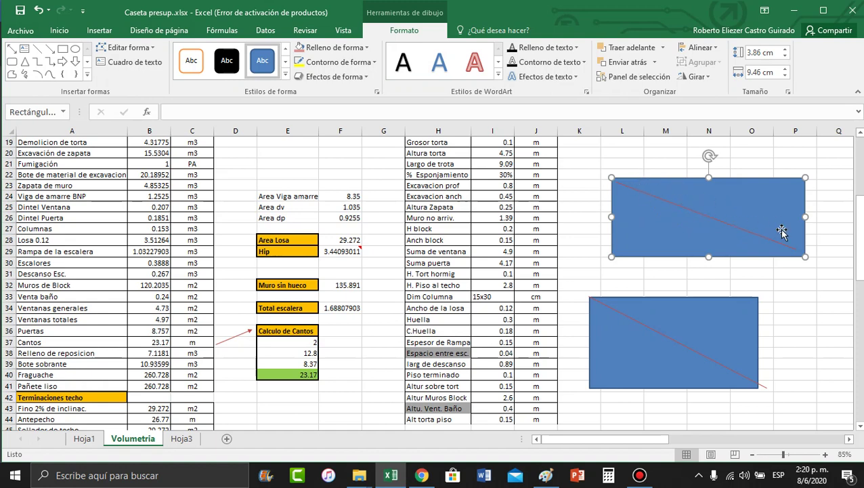
# Step: Check the staircase in Dimensionado.pdf in Chrome, and examine the wall elevation sketch and its height in Excel
pyautogui.click(421, 475)
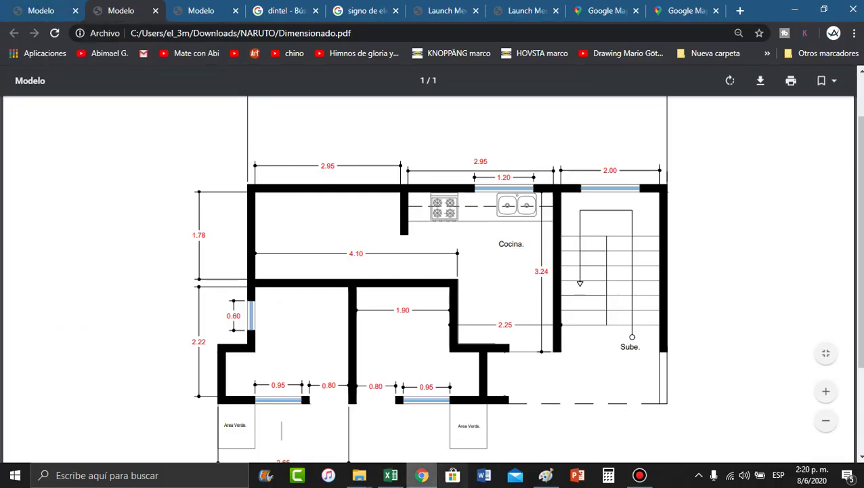
pyautogui.click(391, 474)
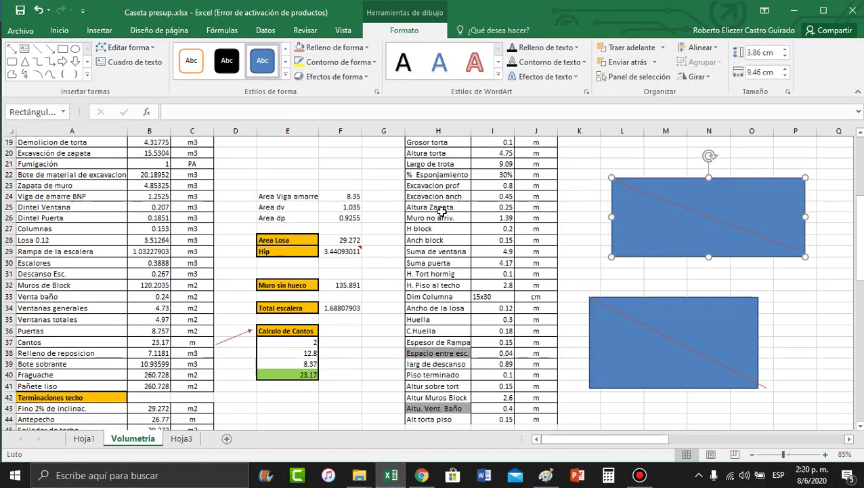
pyautogui.scroll(2, 447, 210)
pyautogui.scroll(4, 522, 274)
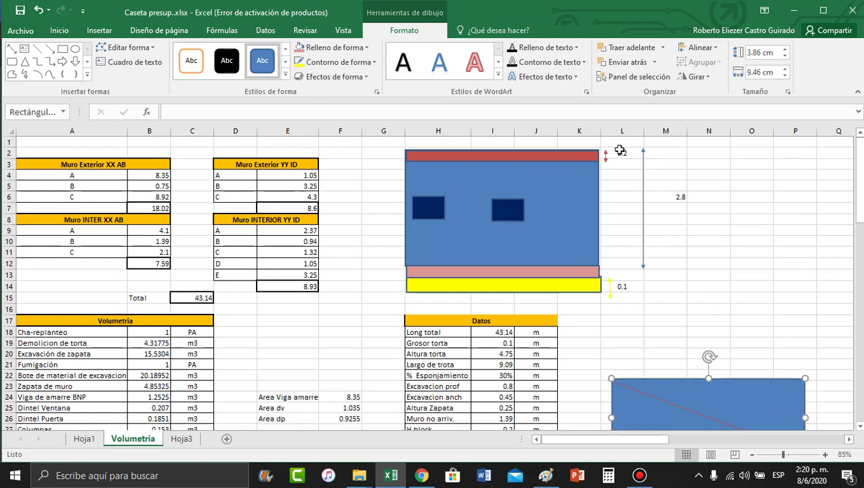
pyautogui.scroll(-2, 627, 366)
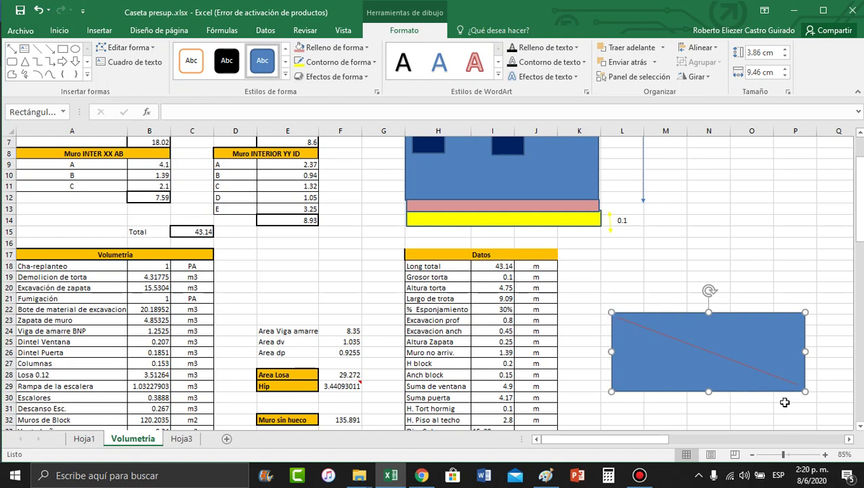
# Step: Compare the new rectangle and diagonal with the staircase dimensions in Dimensionado.pdf in Chrome, returning to Excel
pyautogui.click(421, 476)
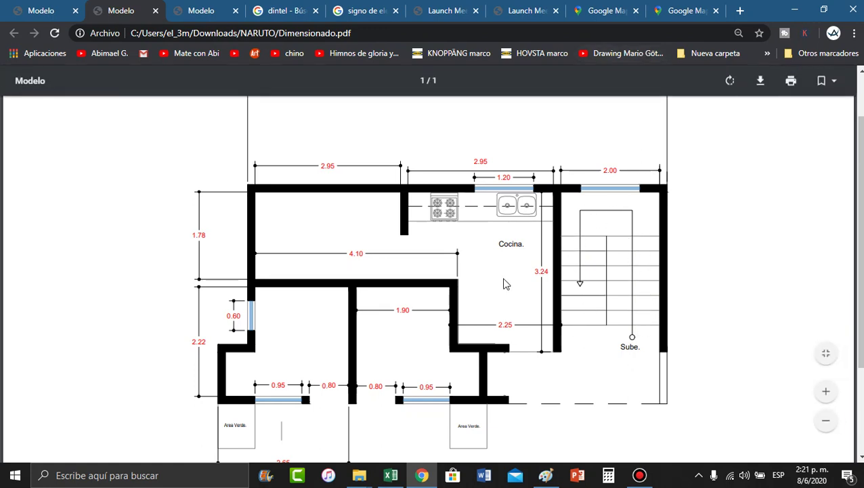
pyautogui.click(390, 475)
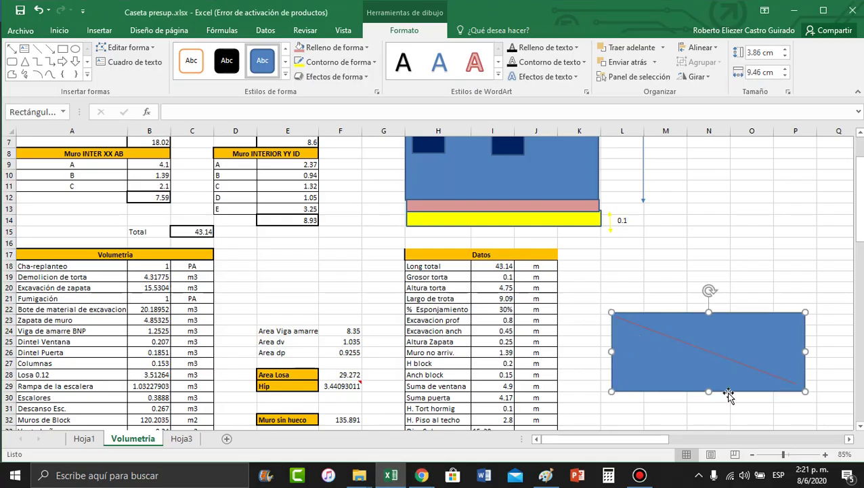
pyautogui.click(422, 474)
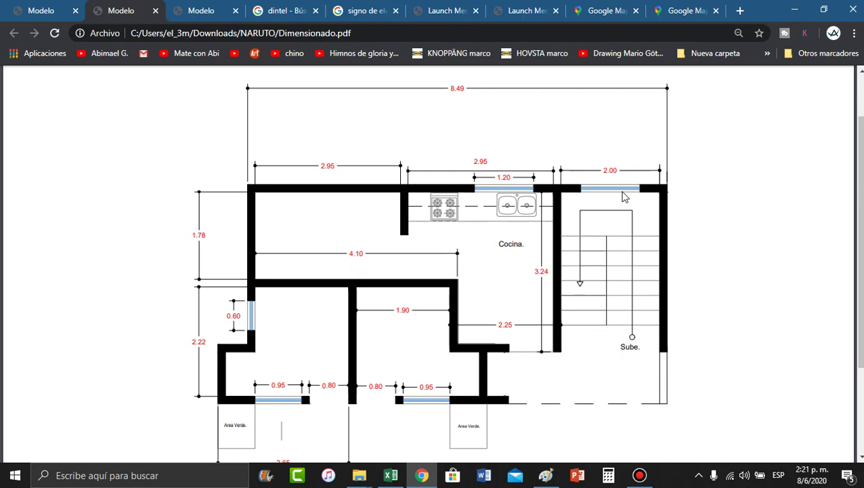
pyautogui.hotkey('alt', 'Tab')
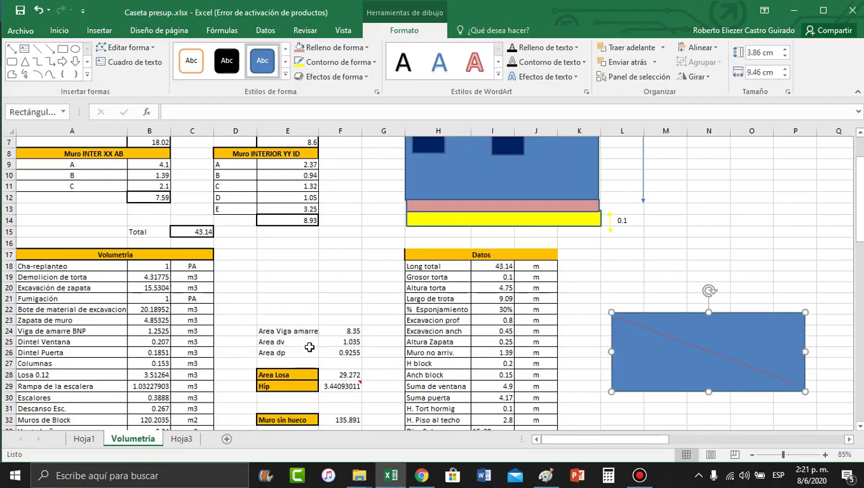
# Step: Compare the Hip formula in F29 with the staircase width in Dimensionado.pdf in Chrome, returning to Excel
pyautogui.click(335, 387)
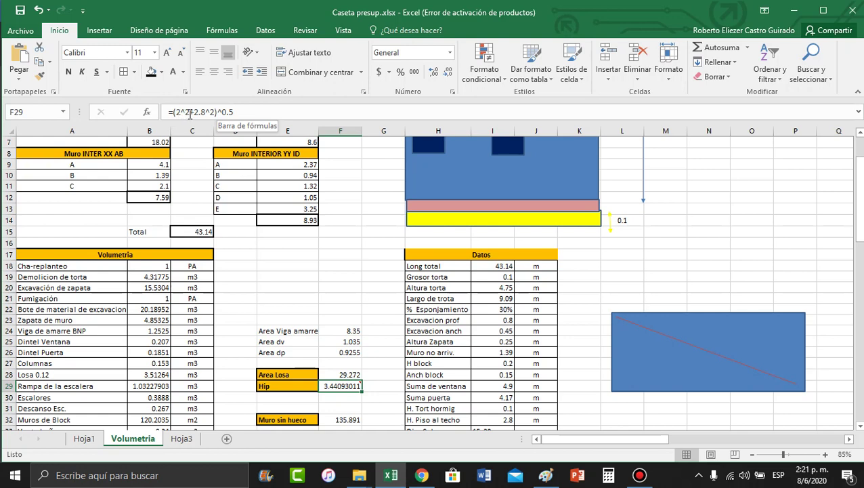
pyautogui.hotkey('alt', 'Tab')
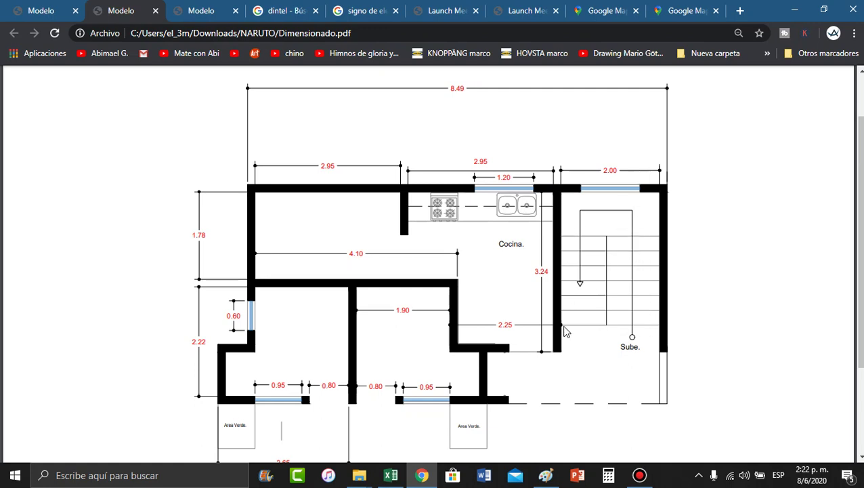
pyautogui.hotkey('alt', 'Tab')
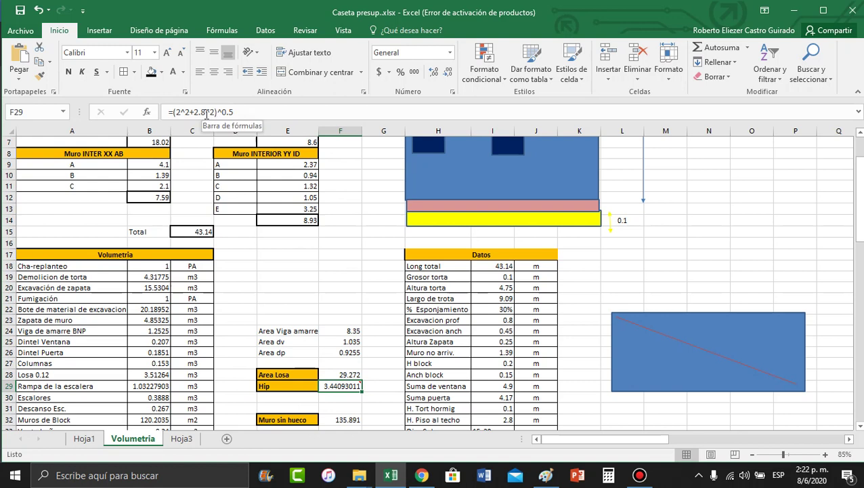
pyautogui.click(176, 112)
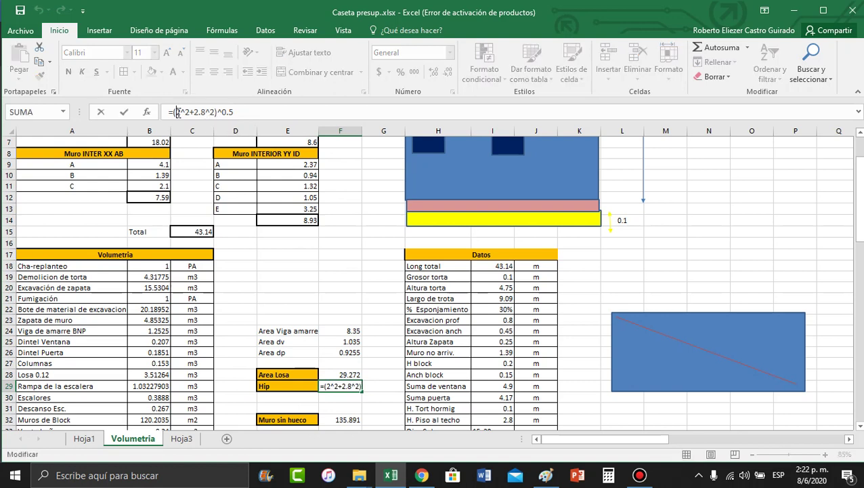
pyautogui.hotkey('alt', 'Tab')
pyautogui.moveTo(602, 170); pyautogui.dragTo(619, 172)
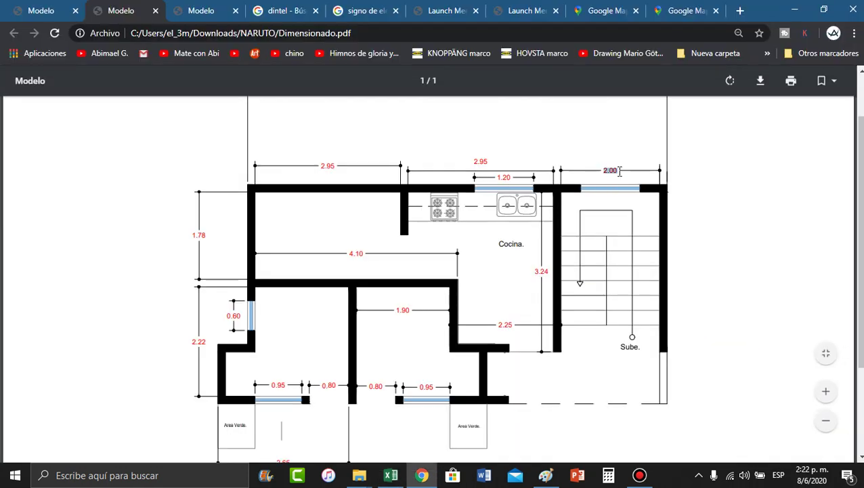
pyautogui.click(612, 174)
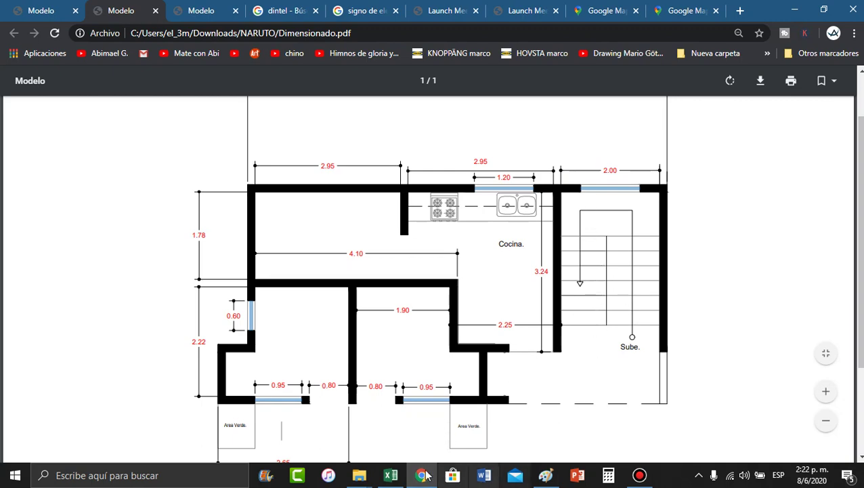
pyautogui.click(399, 476)
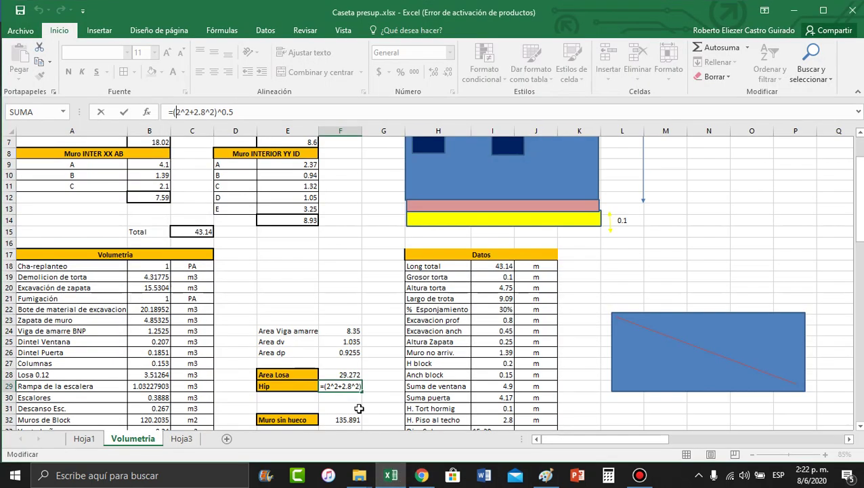
pyautogui.click(343, 371)
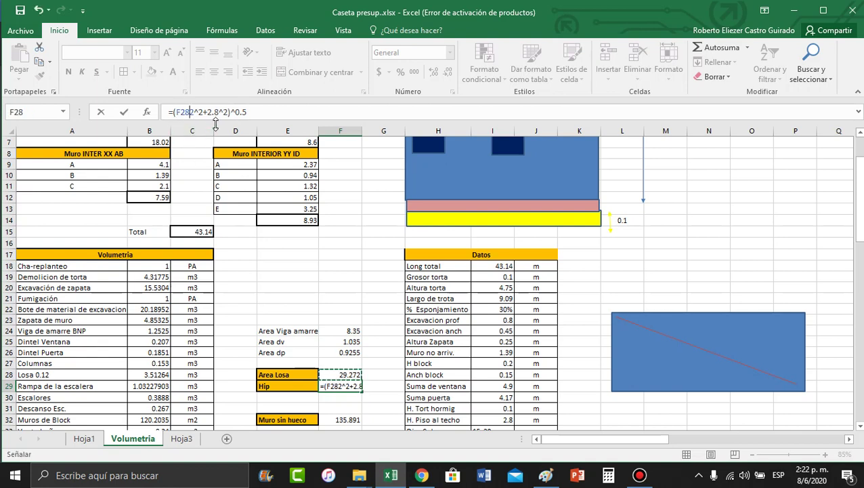
pyautogui.click(188, 112)
pyautogui.press('BackSpace')
pyautogui.press('BackSpace')
pyautogui.press('BackSpace')
pyautogui.press('Return')
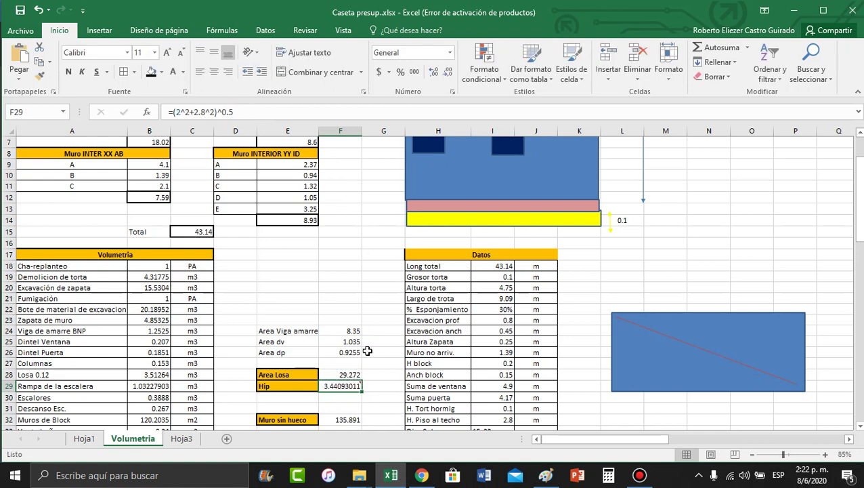
# Step: Change the first leg in the Hip formula in F29 to 2.704, taking the value from the Area Losa formula
pyautogui.click(342, 374)
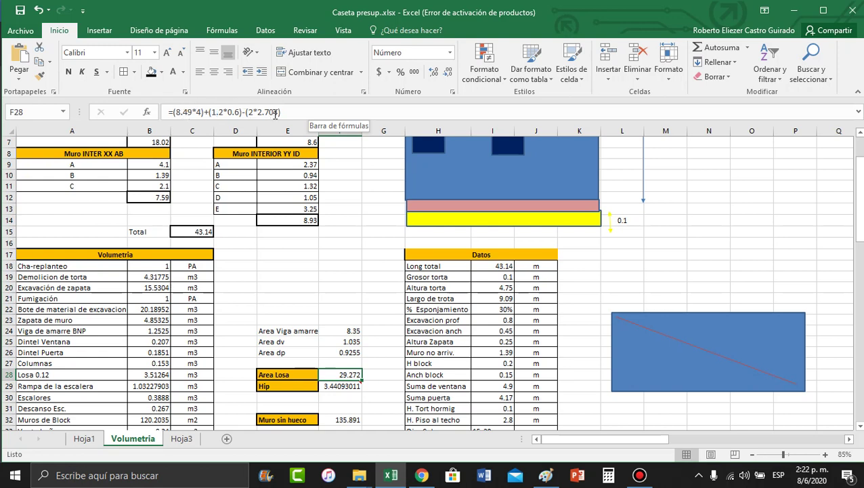
pyautogui.click(330, 386)
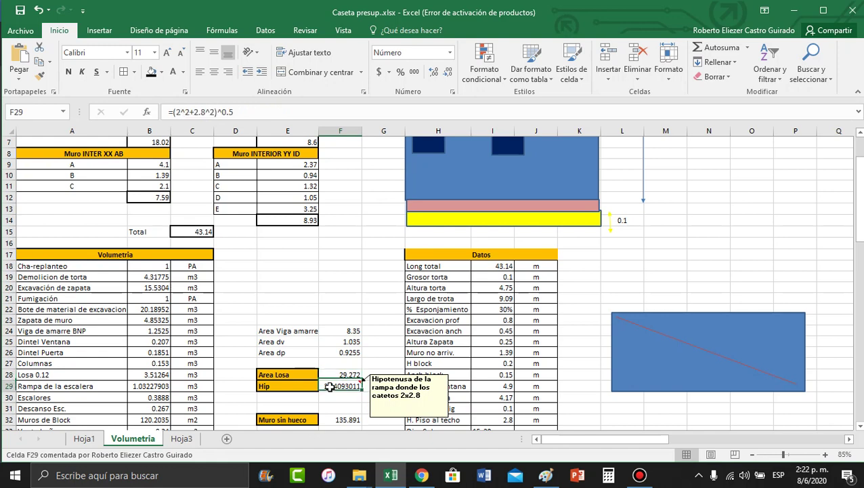
pyautogui.click(186, 112)
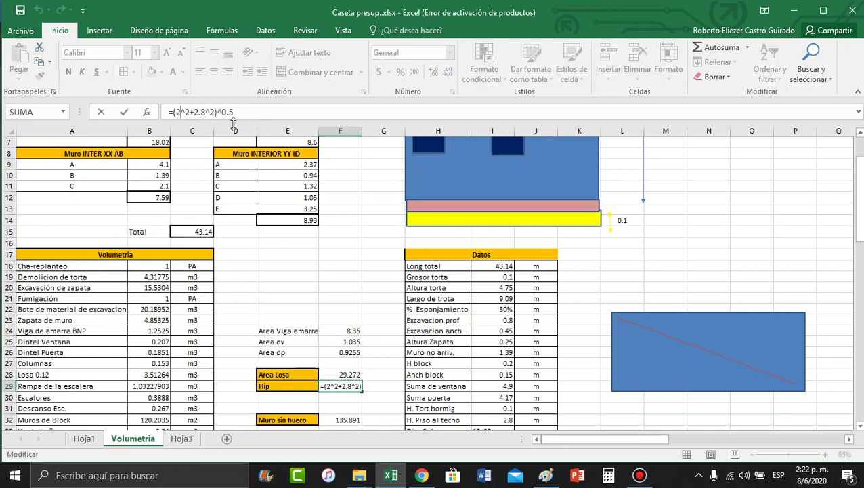
pyautogui.write('.704')
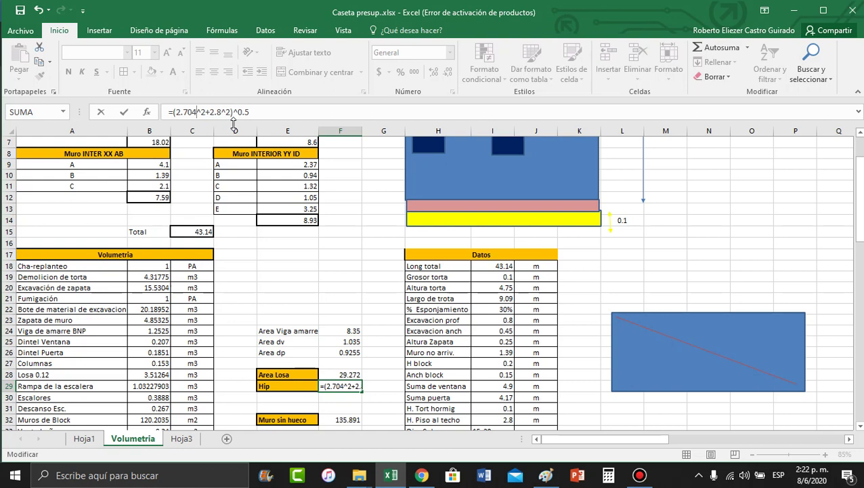
pyautogui.press('Return')
# Step: Examine the Rampa de la escalera formula in B29 and its referenced cells, comparing it with the staircase in Dimensionado.pdf in Chrome
pyautogui.scroll(-1, 228, 187)
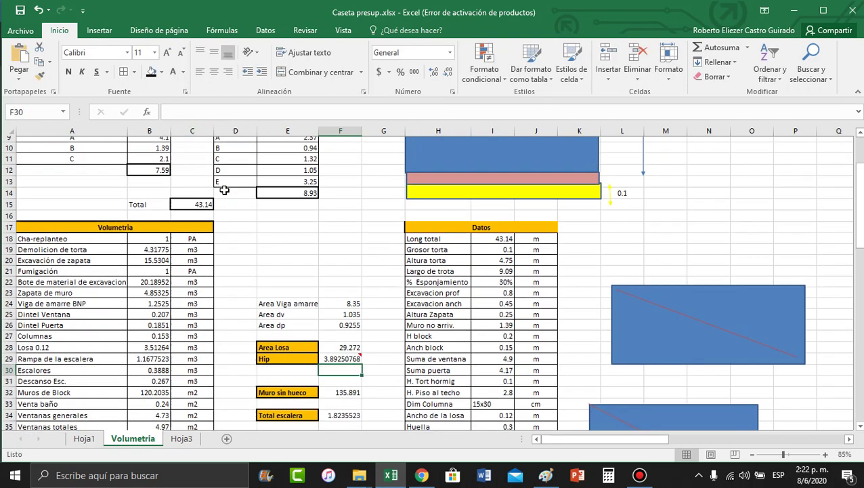
pyautogui.click(339, 351)
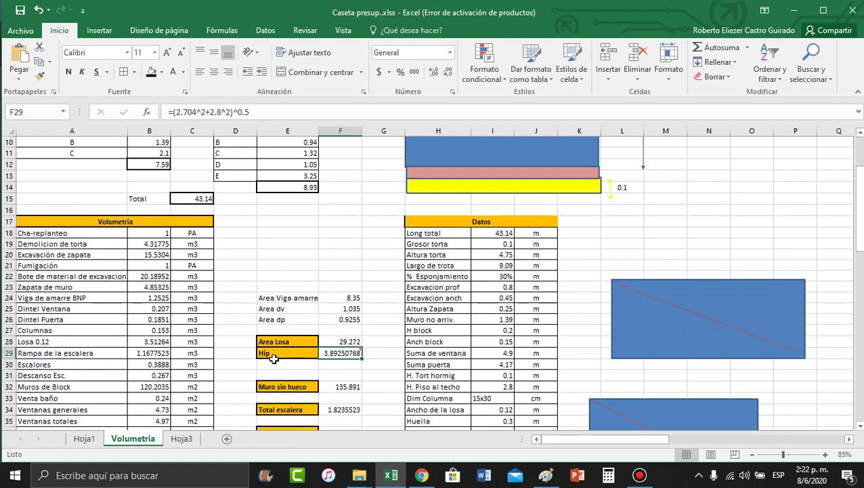
pyautogui.click(157, 352)
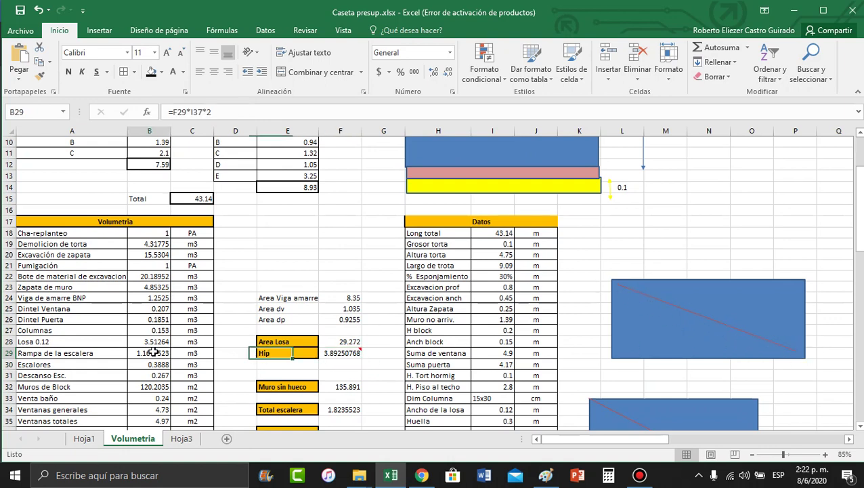
pyautogui.click(232, 114)
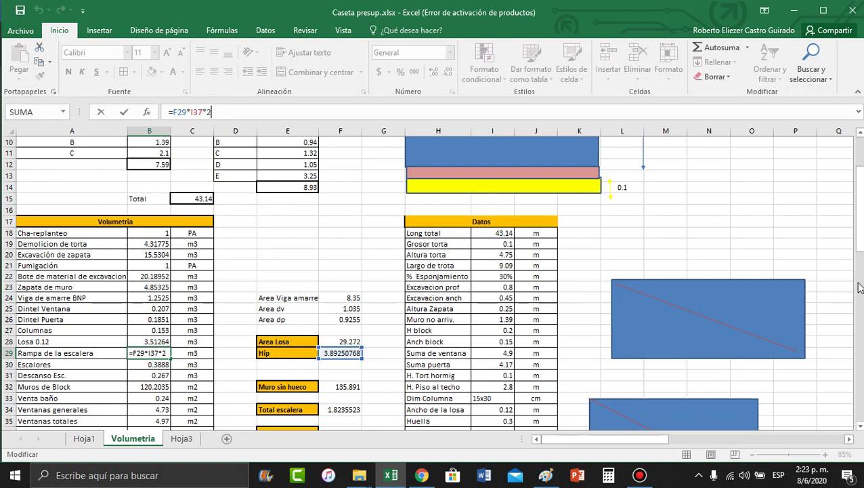
pyautogui.moveTo(859, 224); pyautogui.dragTo(859, 265)
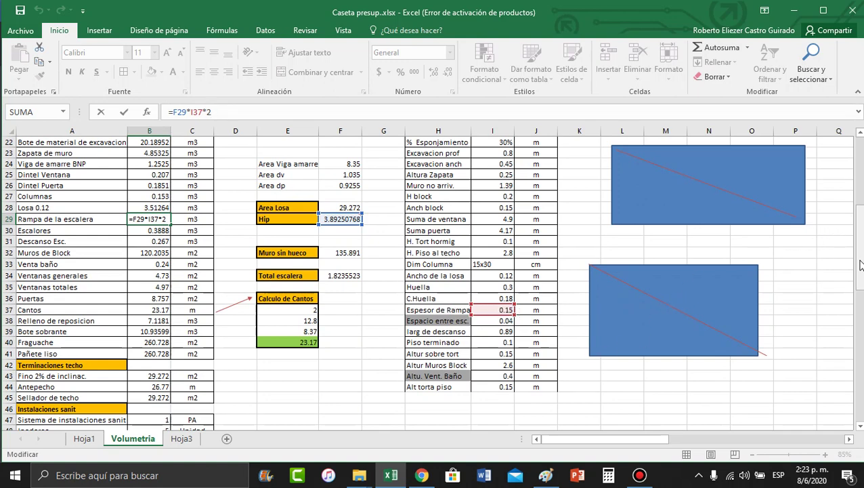
pyautogui.moveTo(860, 264); pyautogui.dragTo(860, 228)
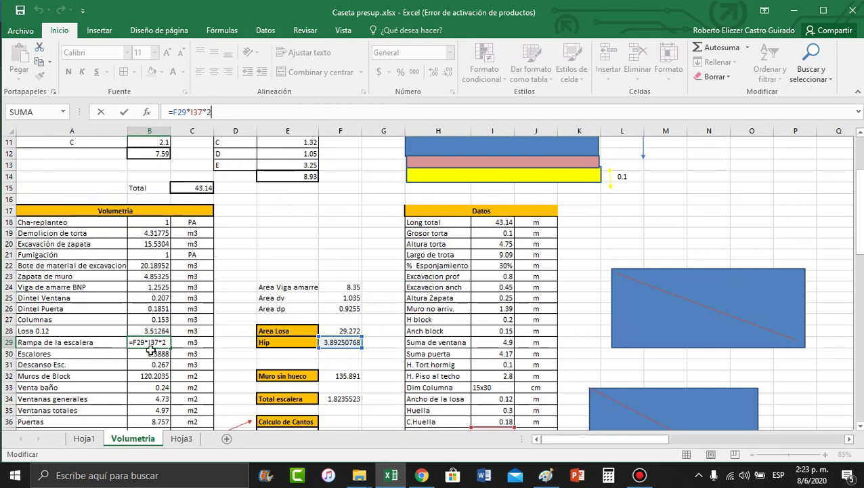
pyautogui.hotkey('alt', 'Tab')
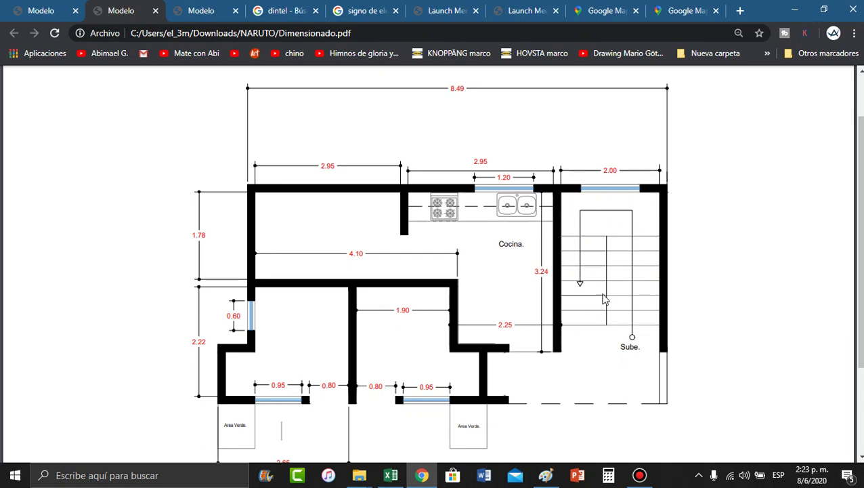
pyautogui.hotkey('alt', 'Tab')
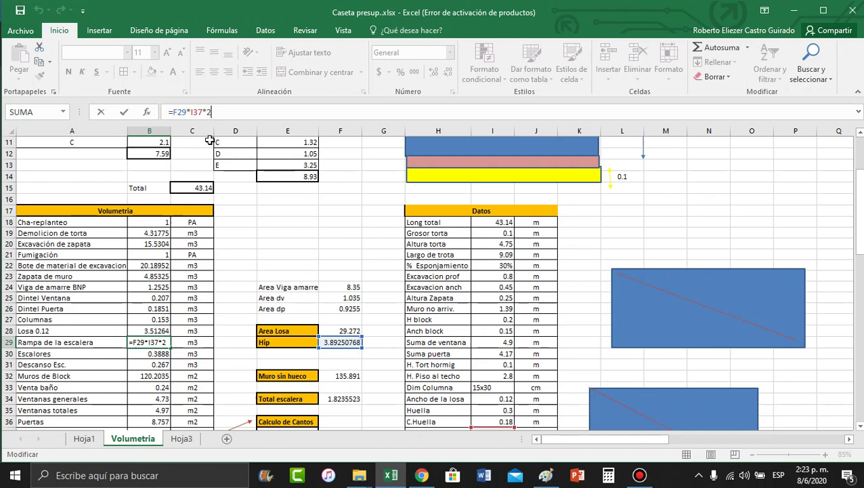
pyautogui.hotkey('alt', 'Tab')
pyautogui.hotkey('alt', 'Tab')
pyautogui.press('Return')
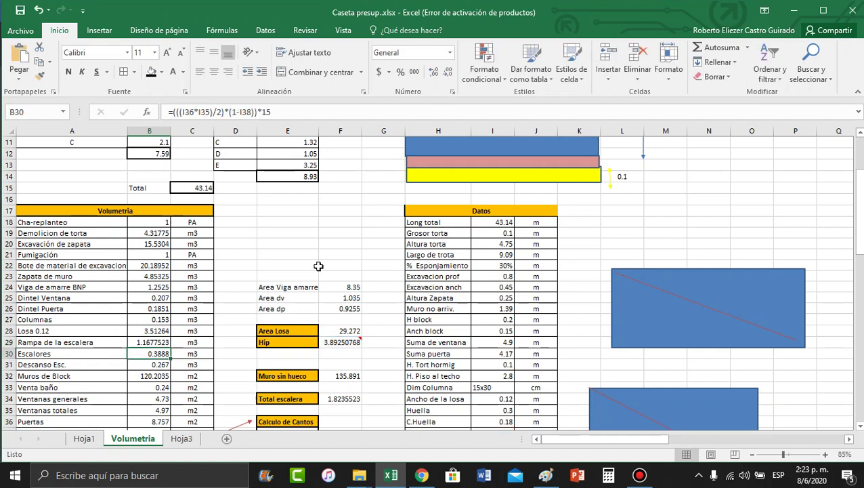
pyautogui.click(148, 341)
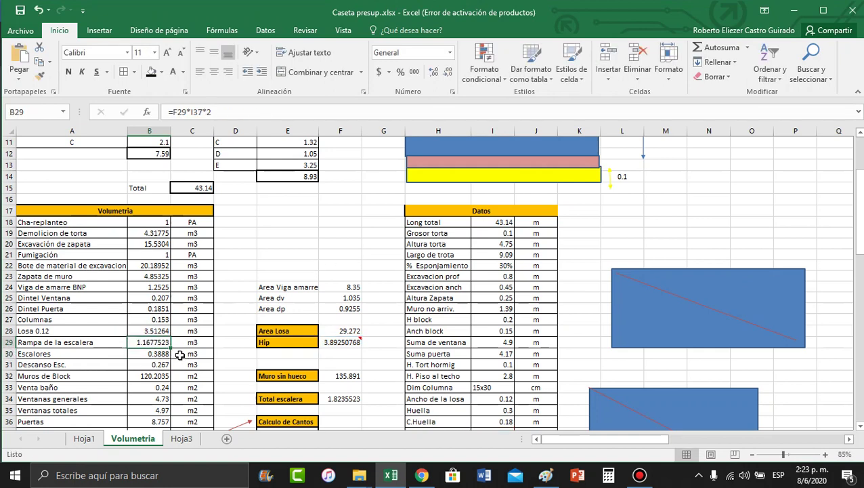
# Step: Examine the Escalores formula in B30 and the cells it references in the Datos table
pyautogui.click(156, 354)
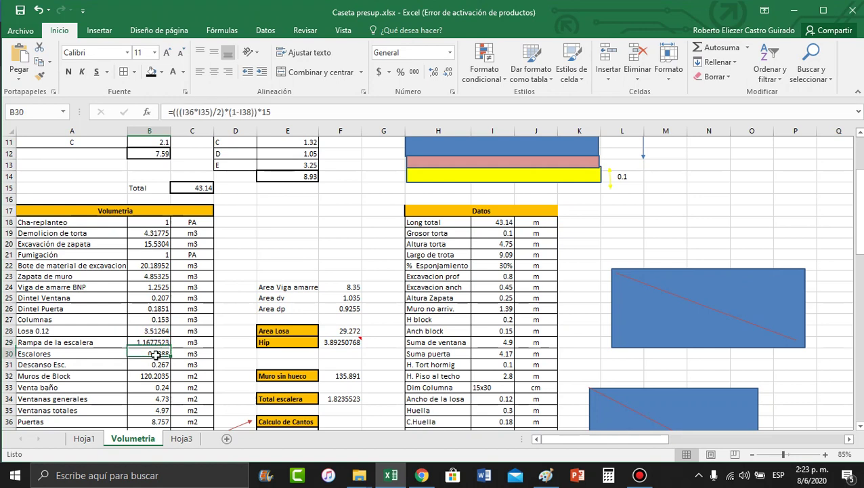
pyautogui.click(298, 111)
pyautogui.moveTo(861, 180); pyautogui.dragTo(862, 186)
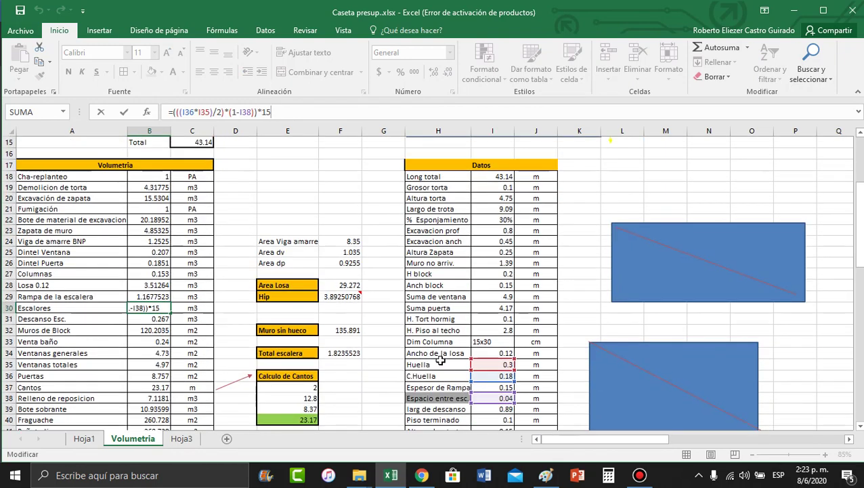
# Step: Draw a red, nearly horizontal line about 3.42 cm wide inside the upper blue rectangle, starting on its diagonal
pyautogui.click(99, 31)
pyautogui.click(661, 259)
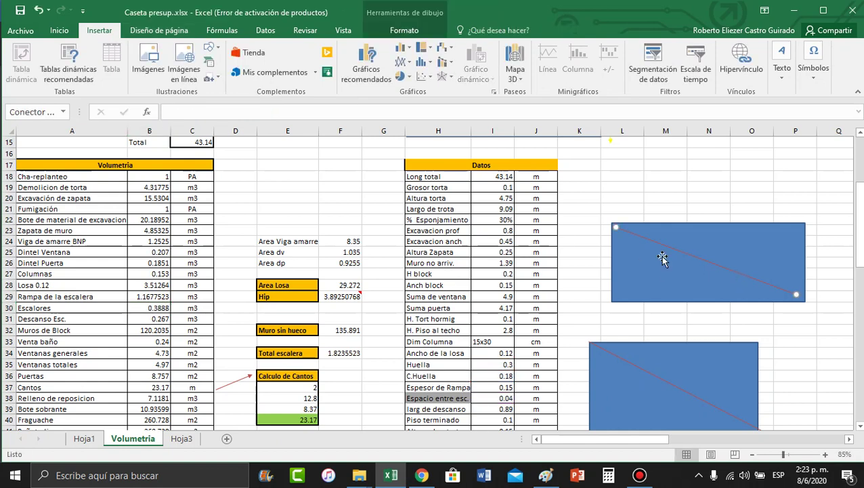
pyautogui.click(211, 48)
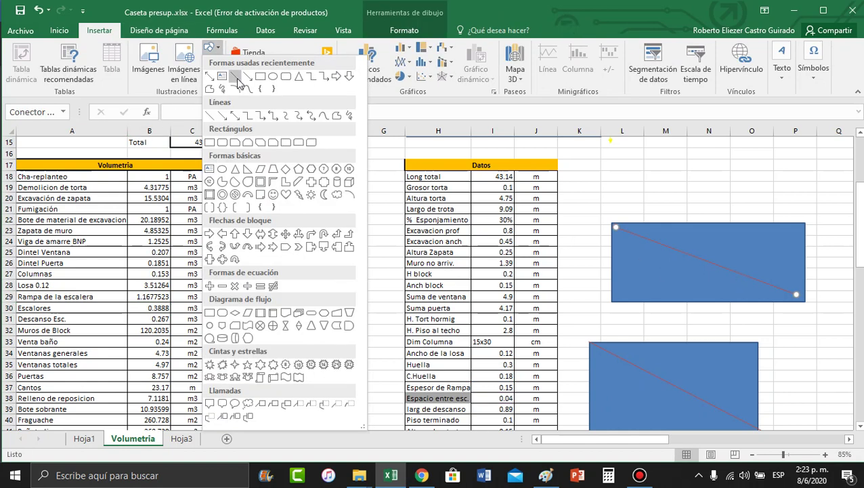
pyautogui.click(237, 77)
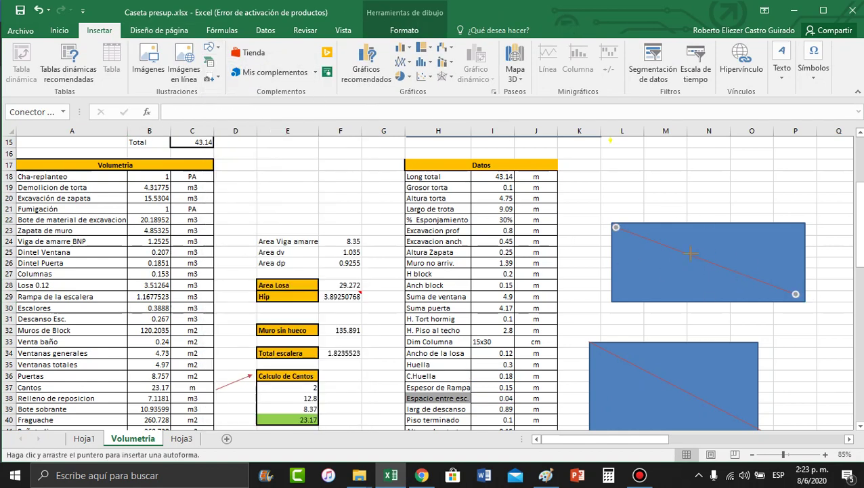
pyautogui.moveTo(756, 255); pyautogui.dragTo(691, 253)
pyautogui.click(263, 65)
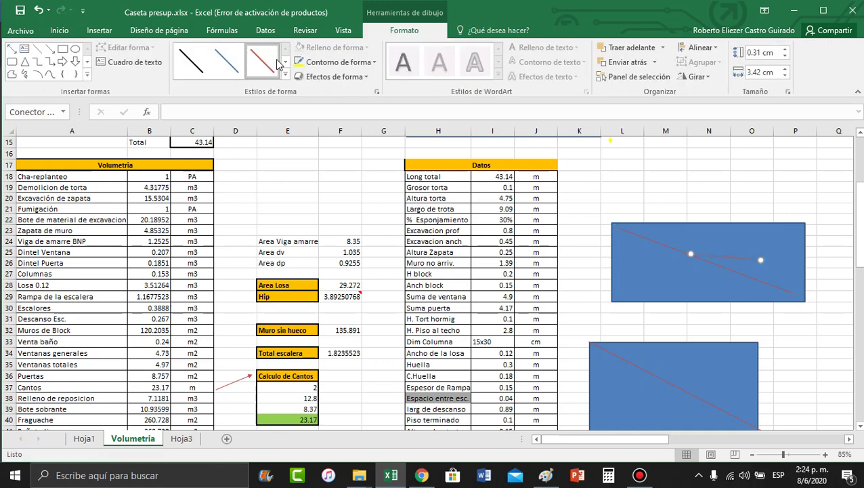
pyautogui.moveTo(762, 262); pyautogui.dragTo(760, 252)
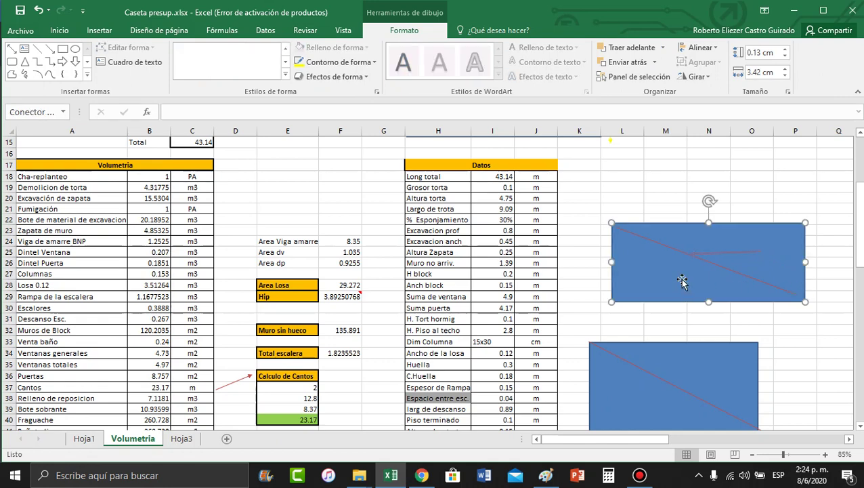
# Step: Draw a red vertical line about 1.99 cm high from the outer end of the horizontal line down across the diagonal
pyautogui.moveTo(740, 252)
pyautogui.mouseDown()
pyautogui.moveTo(630, 244)
pyautogui.moveTo(676, 264)
pyautogui.mouseUp()
pyautogui.moveTo(764, 271)
pyautogui.mouseDown()
pyautogui.moveTo(752, 285)
pyautogui.moveTo(801, 288)
pyautogui.moveTo(735, 245)
pyautogui.moveTo(763, 279)
pyautogui.mouseUp()
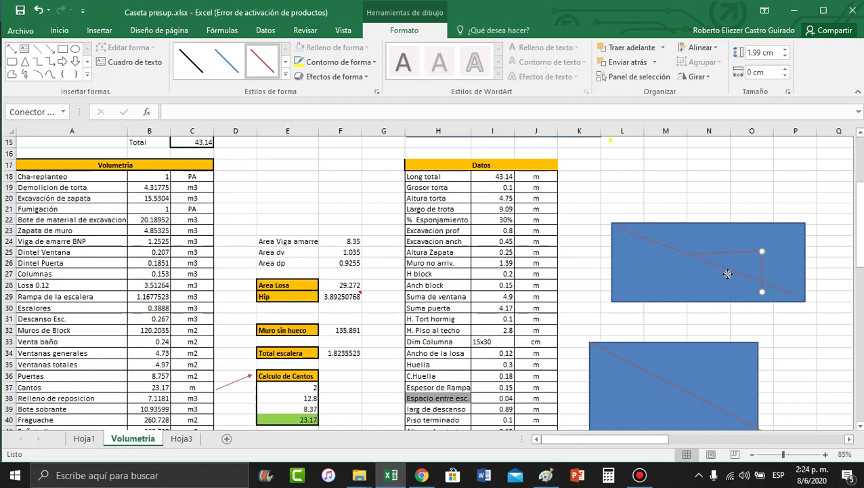
pyautogui.click(728, 270)
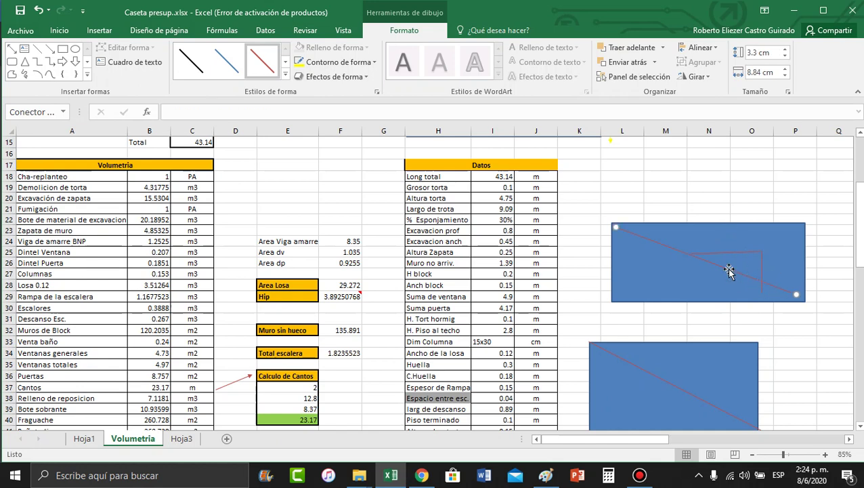
# Step: Review the Huella and C.Huella entries in the Datos table and the Escalores formula in B30
pyautogui.click(434, 366)
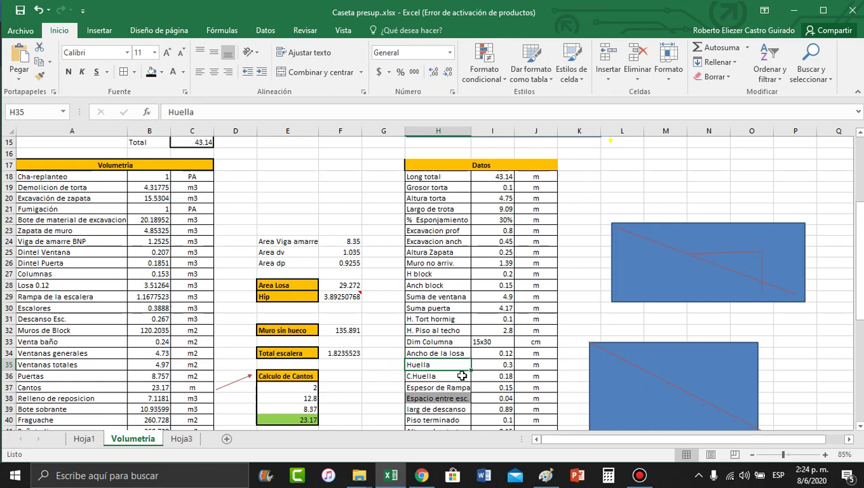
pyautogui.click(440, 375)
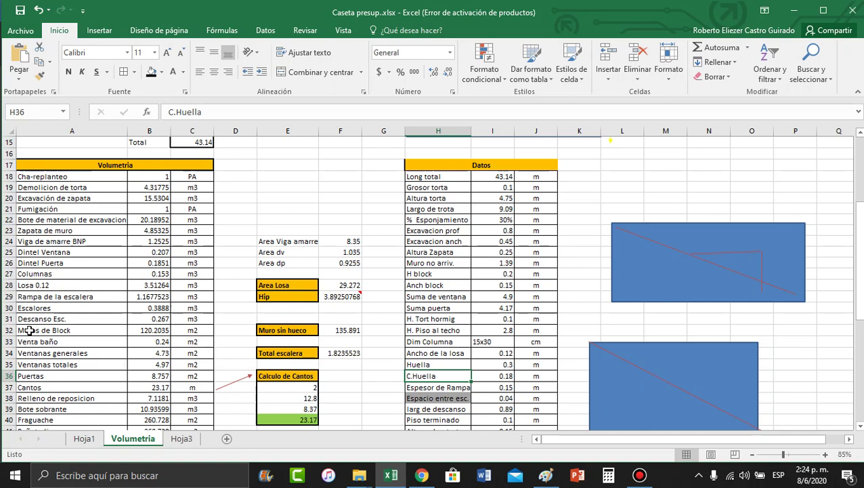
pyautogui.click(36, 308)
pyautogui.click(150, 305)
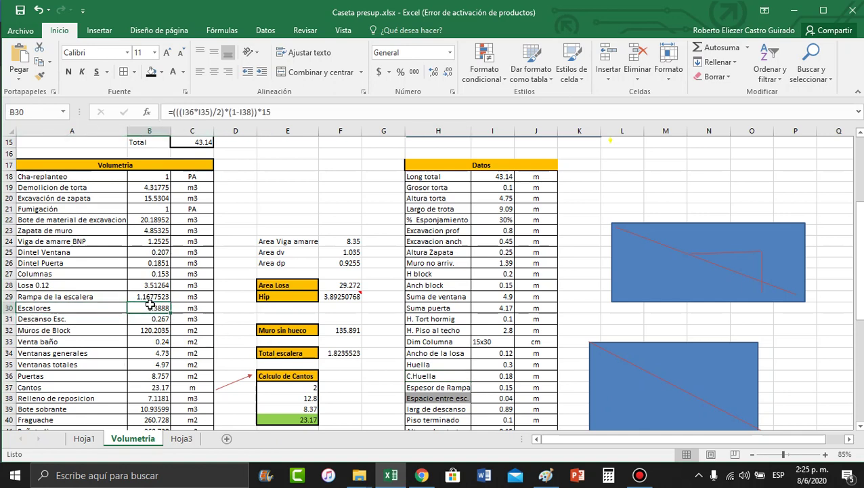
# Step: Check the Escalores formula in B30 and its referenced Datos cells against the staircase in Chrome's Dimensionado.pdf and Amueblado.pdf plans, and return to Excel
pyautogui.click(321, 112)
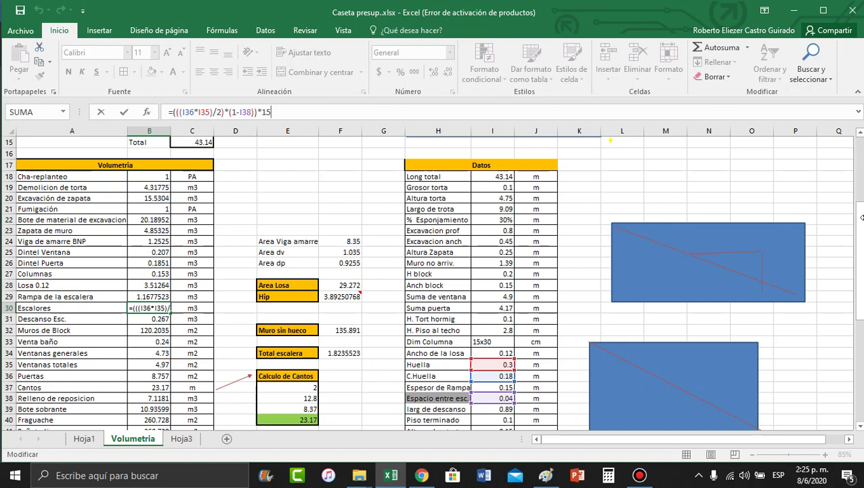
pyautogui.moveTo(862, 216); pyautogui.dragTo(862, 262)
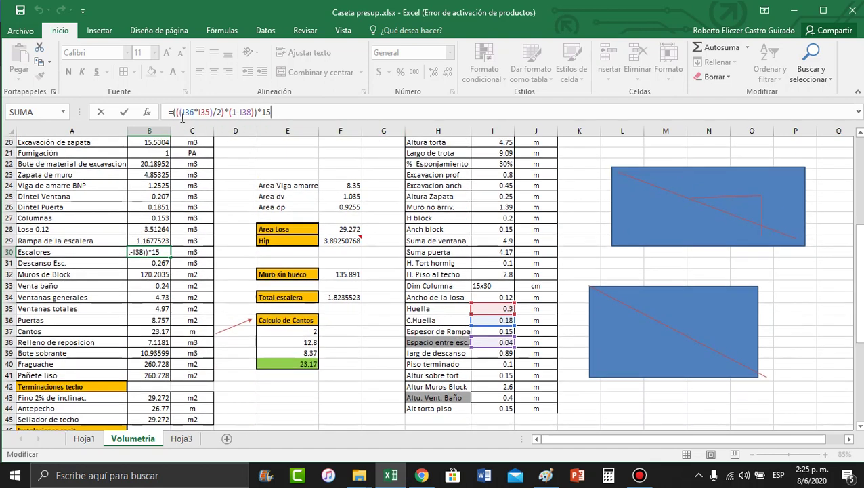
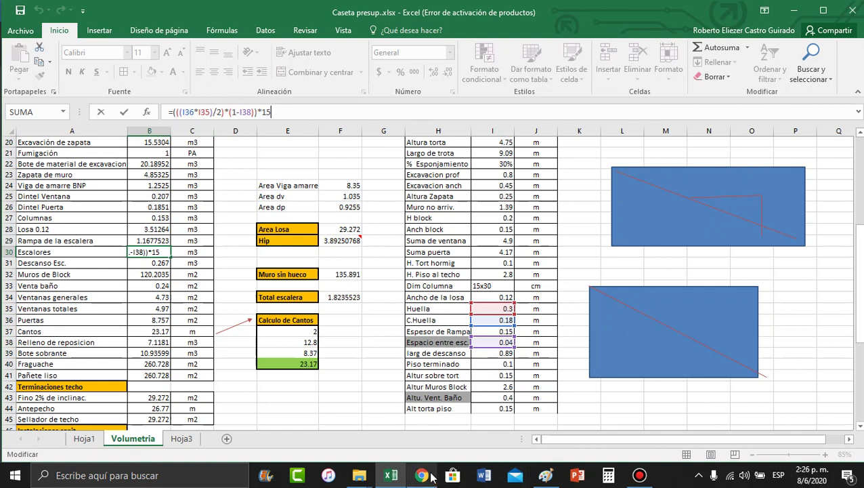
pyautogui.click(421, 474)
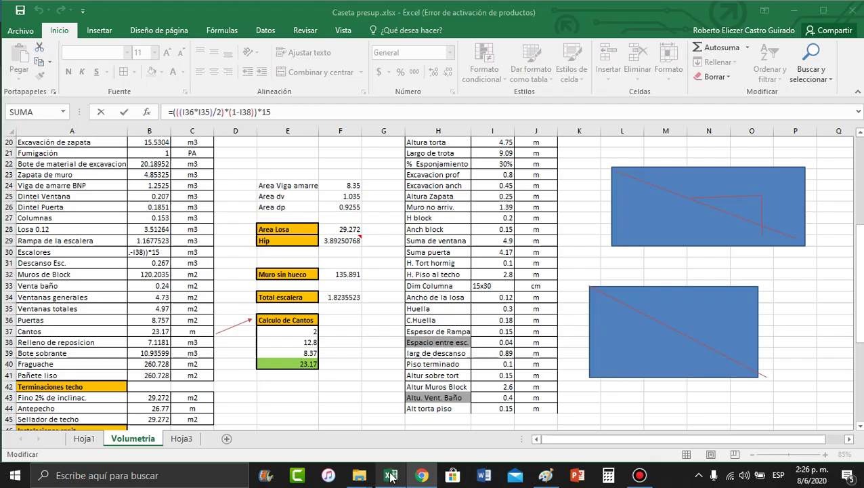
pyautogui.click(391, 474)
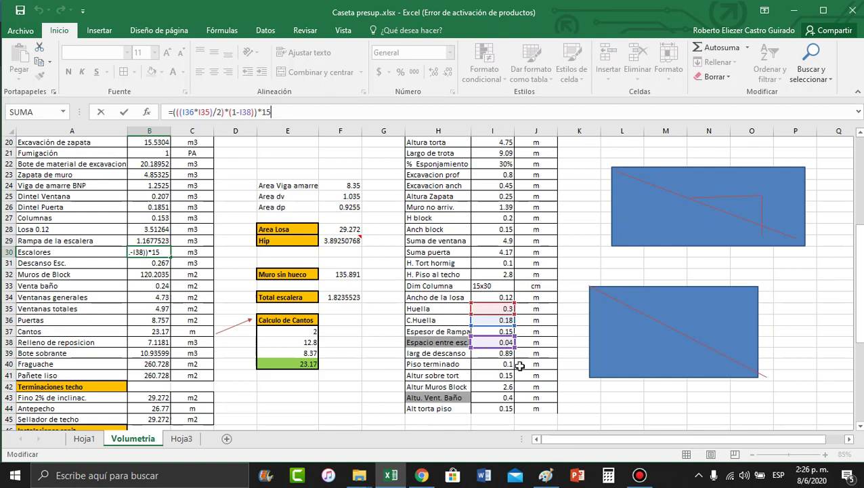
pyautogui.click(421, 474)
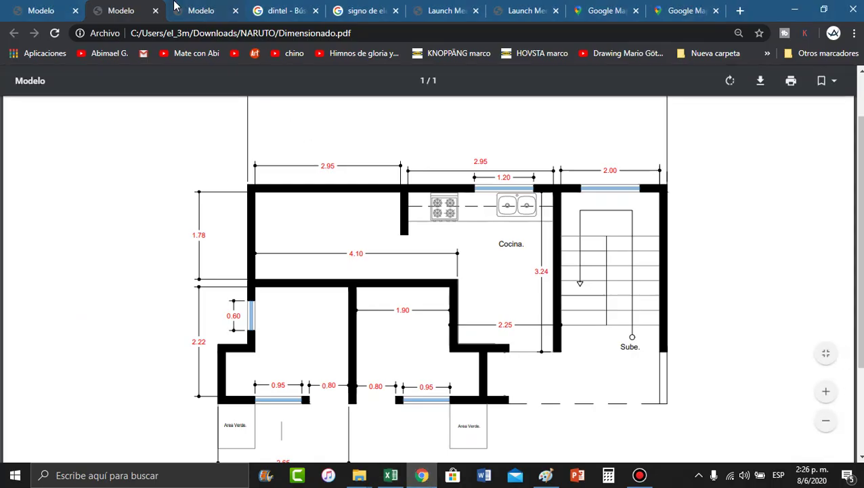
pyautogui.hotkey('ctrl', 'Tab')
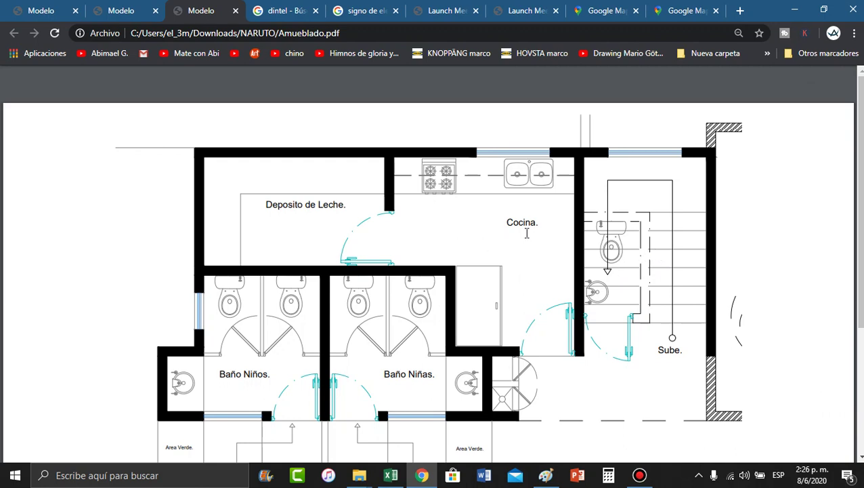
pyautogui.hotkey('alt', 'Tab')
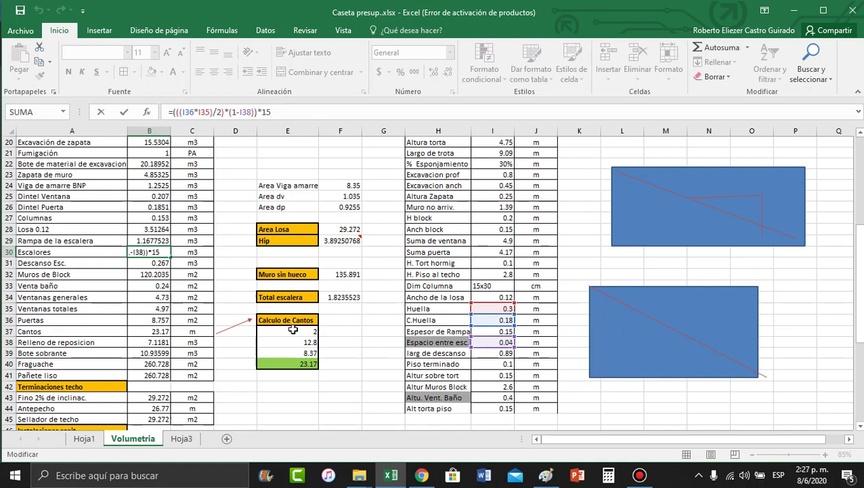
# Step: Leave the Escalores formula in B30 unedited and review the volume and unit in its row
pyautogui.click(141, 271)
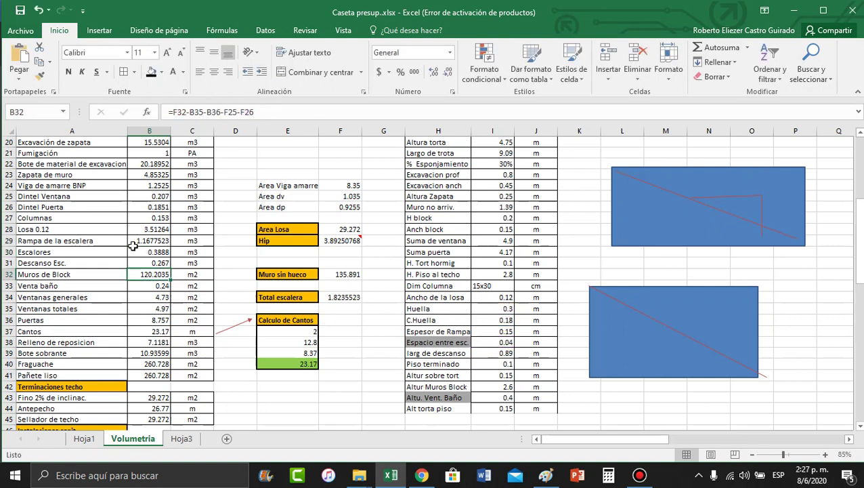
pyautogui.click(49, 250)
pyautogui.click(156, 254)
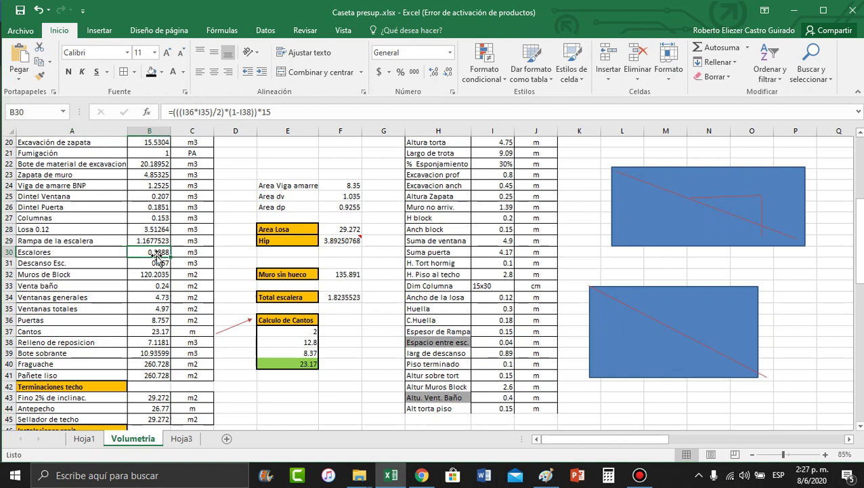
pyautogui.click(193, 254)
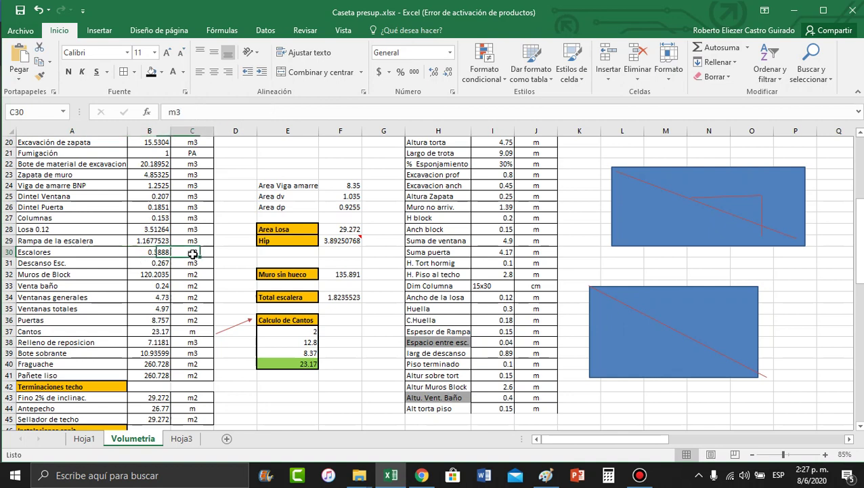
# Step: Switch to Chrome and examine the stair landing on the Dimensionado.pdf floor plan for the Descanso Esc. quantity, returning to Excel
pyautogui.click(41, 262)
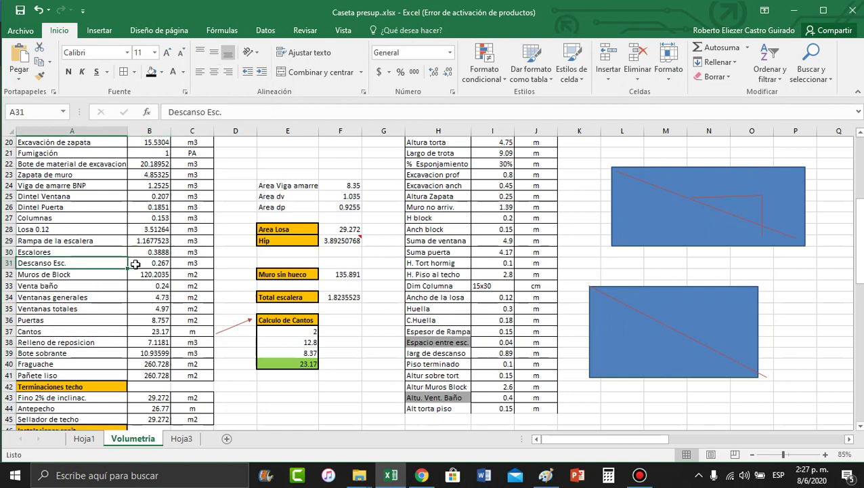
pyautogui.click(135, 264)
pyautogui.click(421, 476)
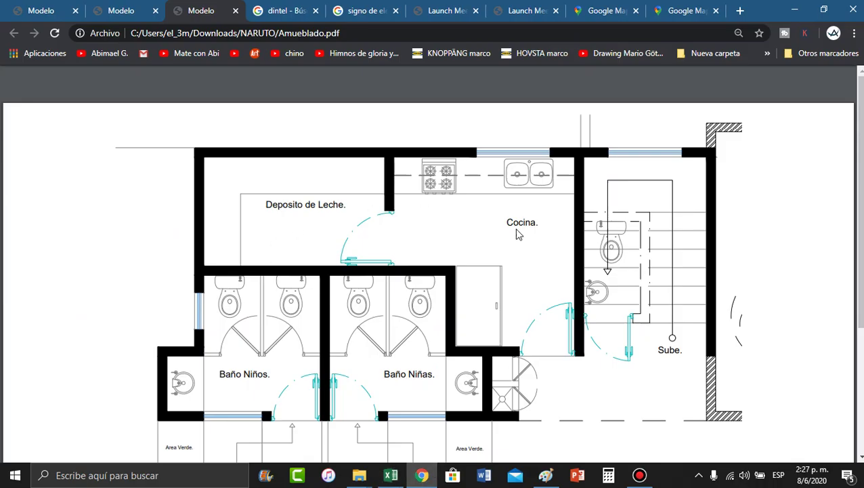
pyautogui.scroll(2, 332, 103)
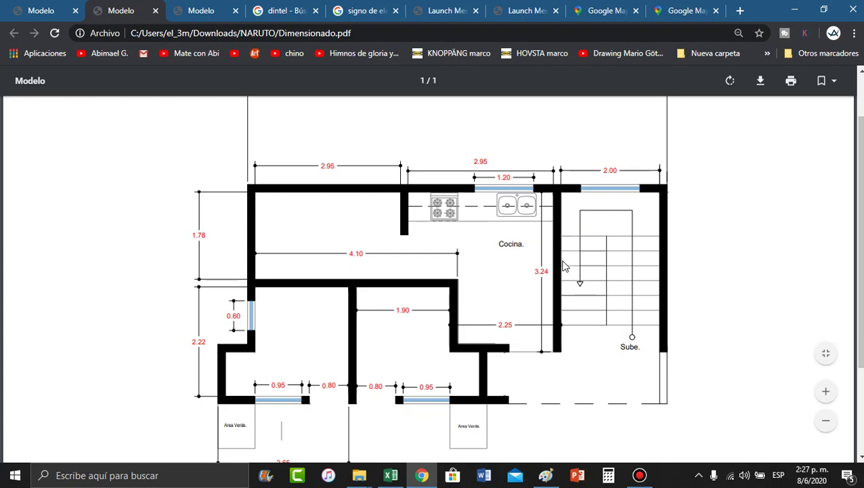
pyautogui.hotkey('alt', 'Tab')
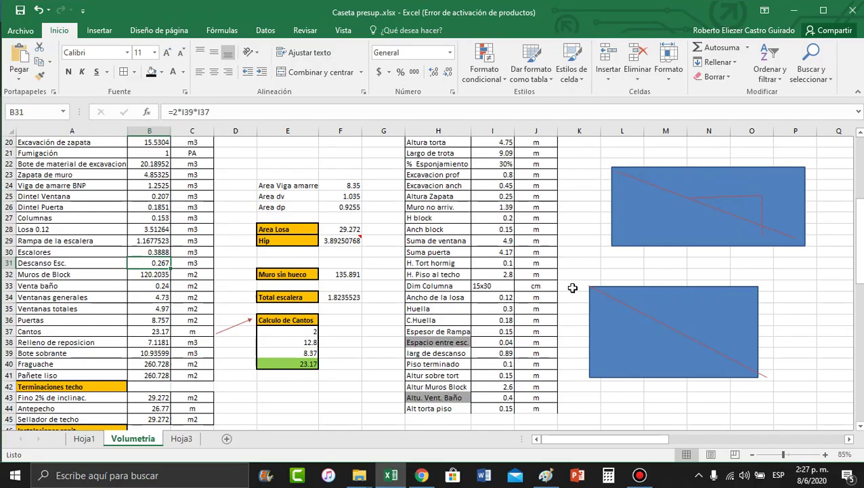
# Step: Trace the cells used by the Descanso Esc. formula in B31 and check them against the dimensioned plan in Chrome
pyautogui.click(256, 113)
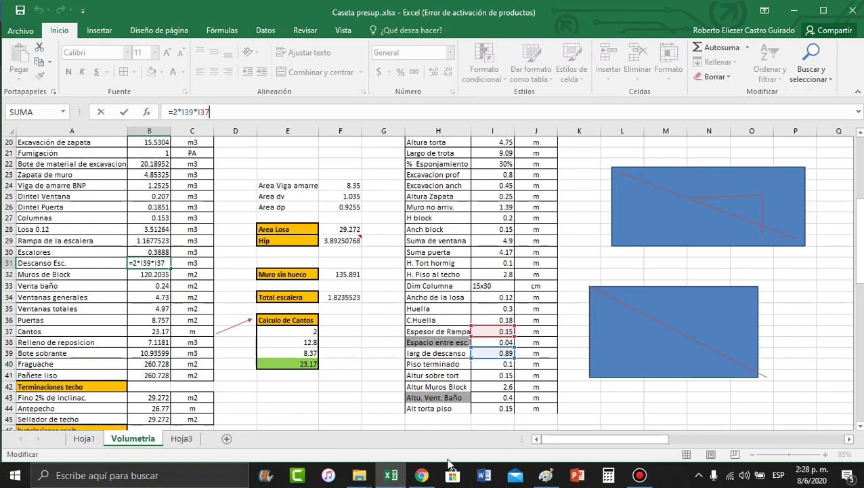
pyautogui.click(422, 474)
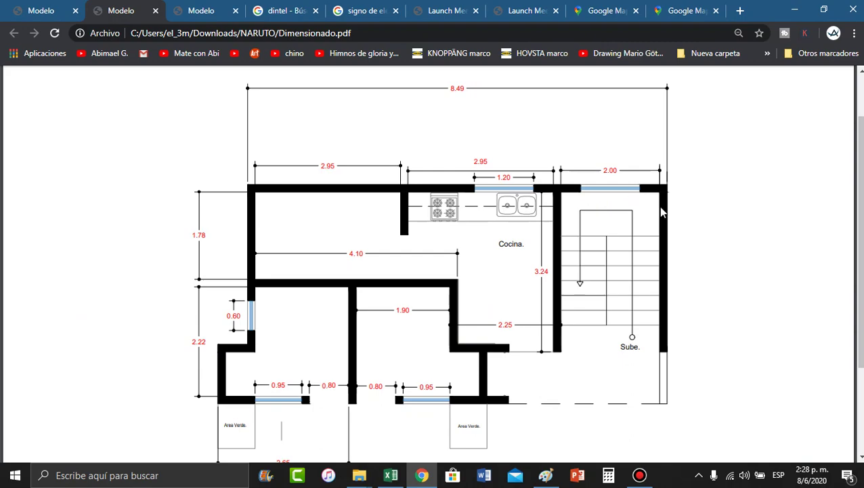
pyautogui.hotkey('alt', 'Tab')
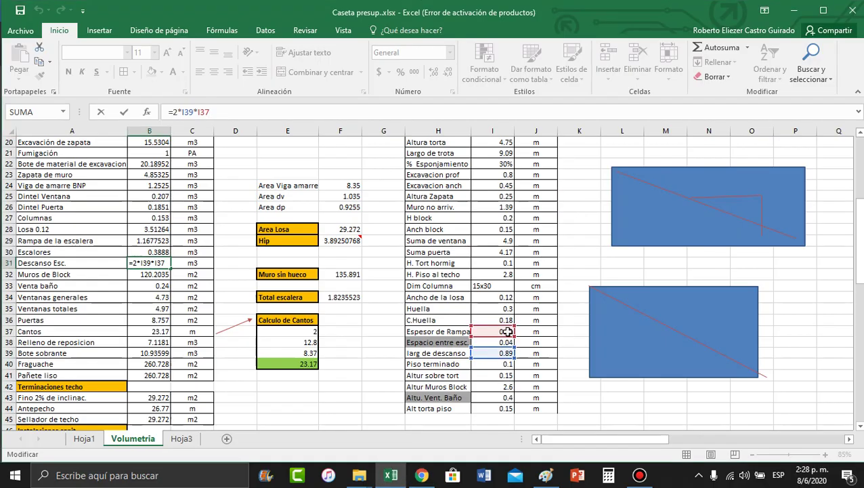
pyautogui.press('Return')
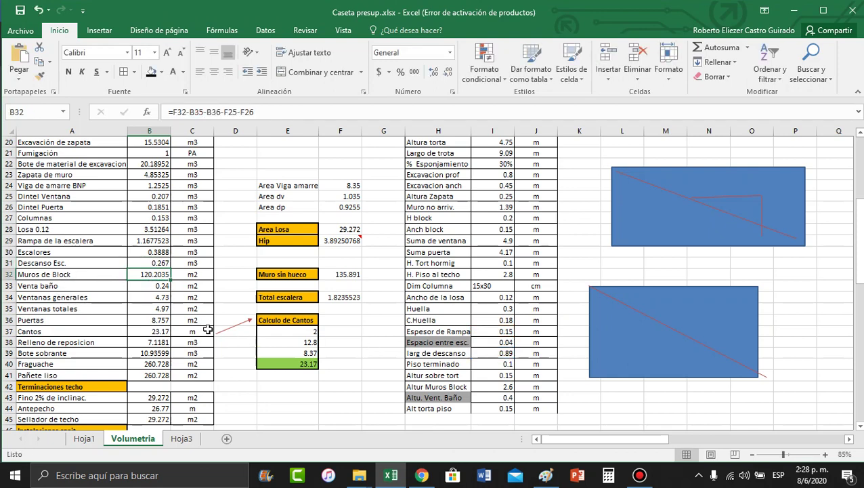
# Step: Review the wall diagram above the Volumetria table and inspect the Muro sin hueco formula in F32
pyautogui.scroll(7, 379, 284)
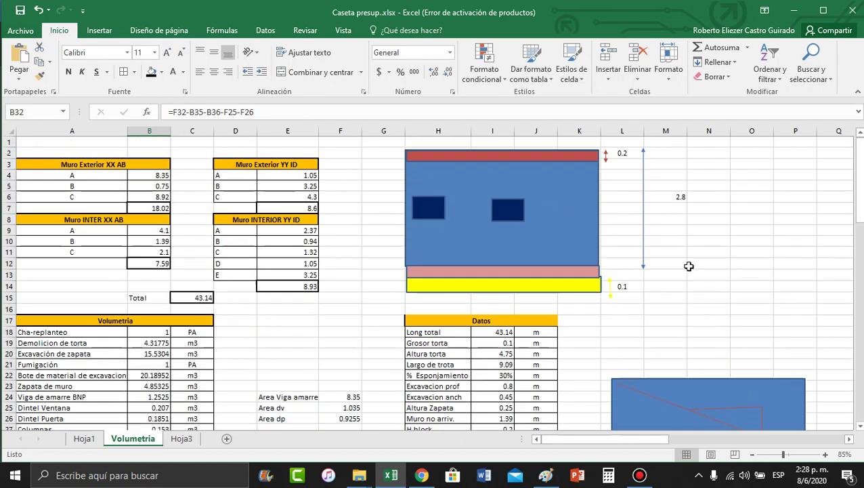
pyautogui.scroll(-6, 189, 291)
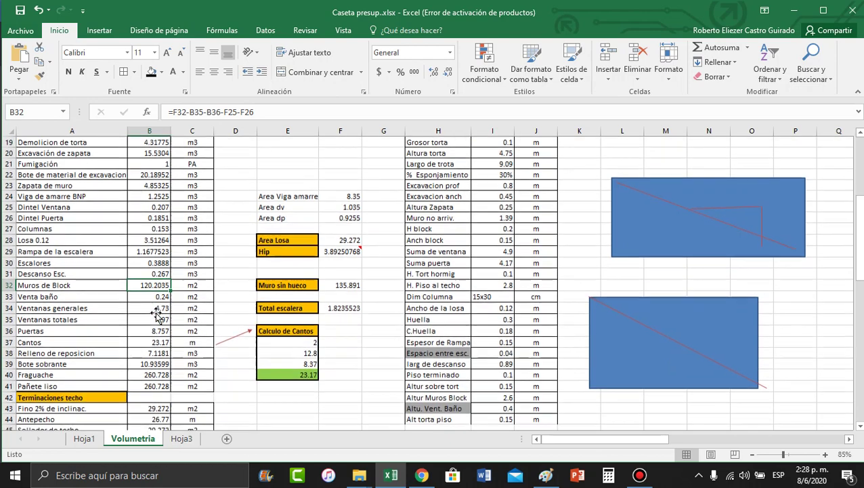
pyautogui.click(293, 288)
pyautogui.click(329, 285)
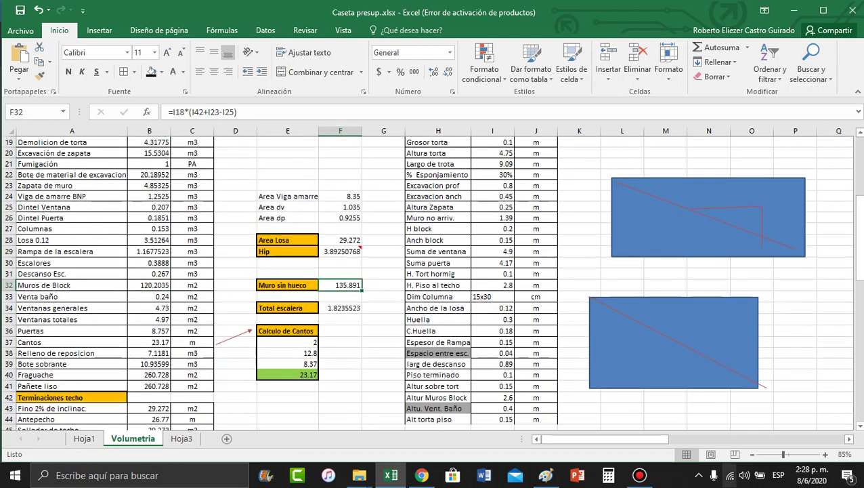
pyautogui.click(638, 475)
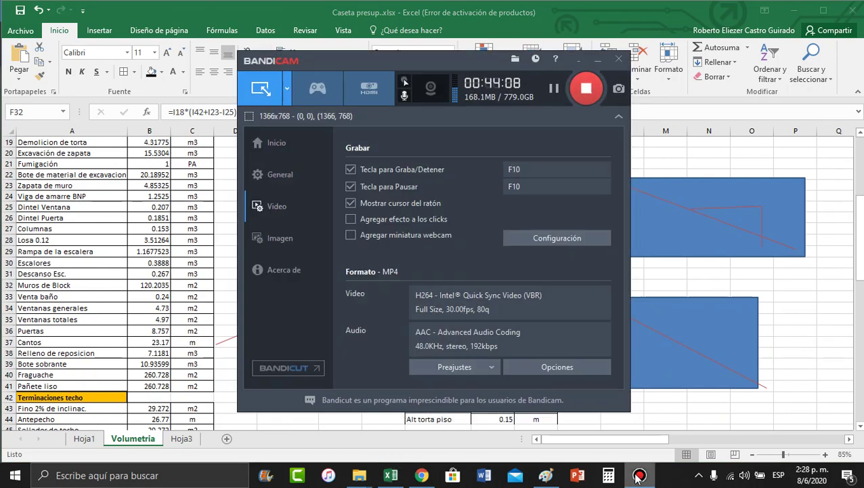
pyautogui.click(639, 476)
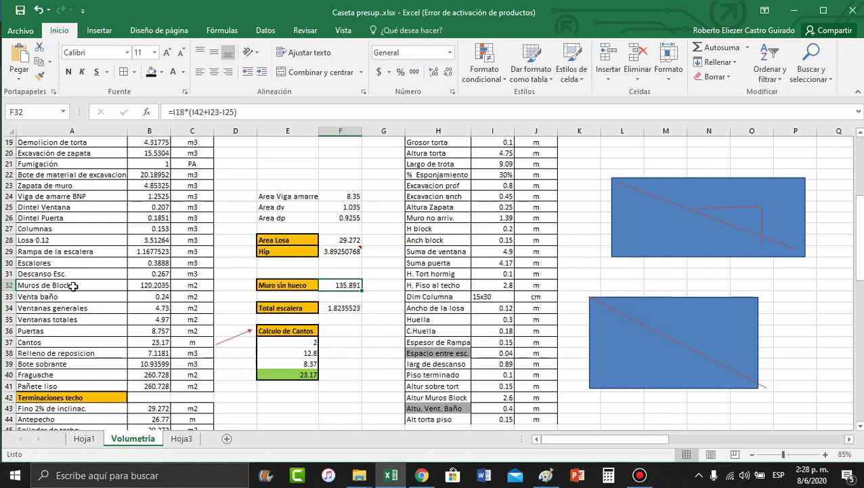
# Step: Compare the Muros de Block formula in B32 with the Muro sin hueco formula in F32
pyautogui.click(121, 287)
pyautogui.click(150, 287)
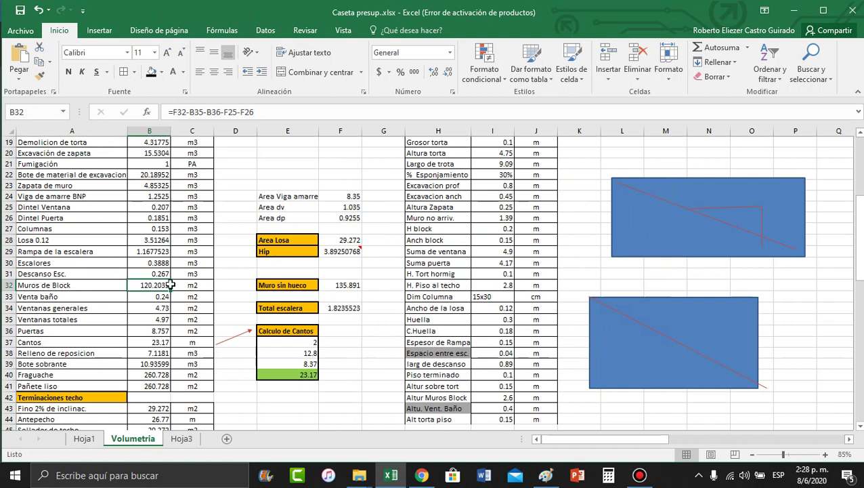
pyautogui.click(269, 286)
pyautogui.click(342, 285)
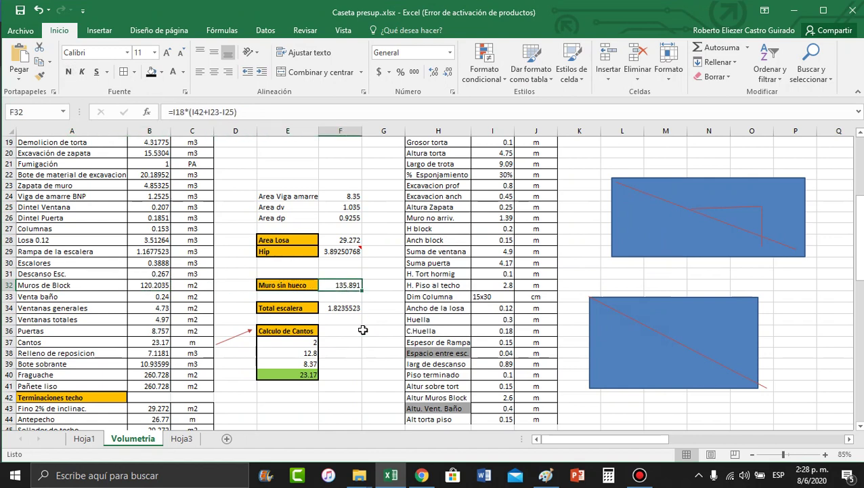
# Step: Trace the cells referenced by the Muro sin hueco formula through the Datos table and relate them to the wall diagram
pyautogui.click(244, 112)
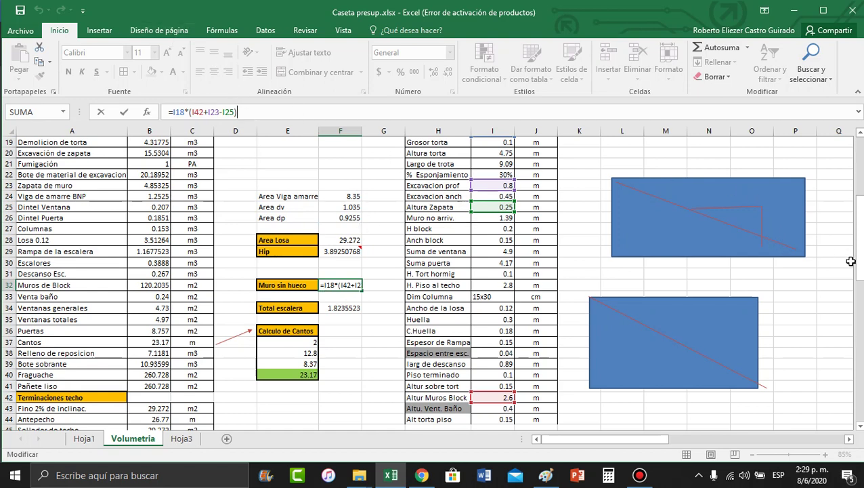
pyautogui.moveTo(858, 261); pyautogui.dragTo(860, 247)
pyautogui.scroll(-1, 821, 241)
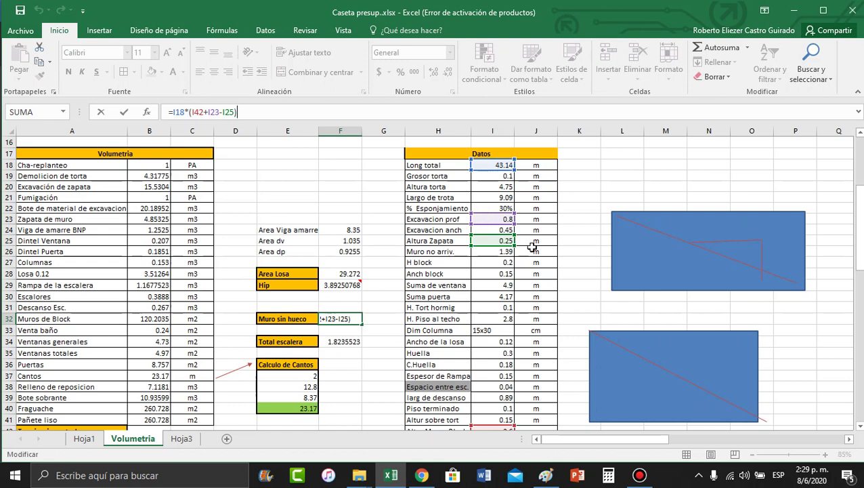
pyautogui.moveTo(858, 256); pyautogui.dragTo(858, 266)
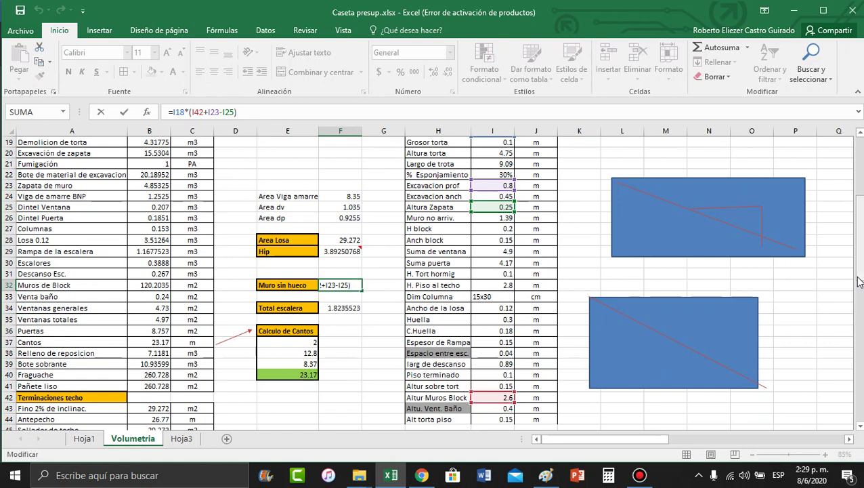
pyautogui.moveTo(857, 282); pyautogui.dragTo(858, 215)
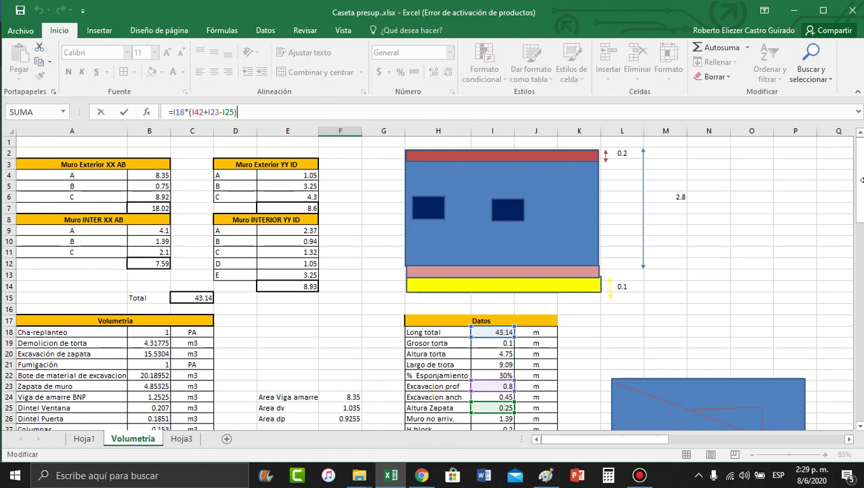
pyautogui.moveTo(863, 191); pyautogui.dragTo(711, 279)
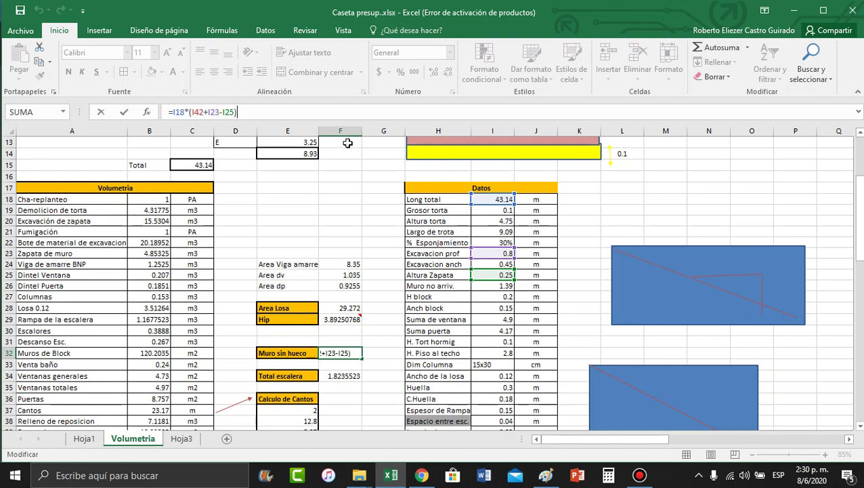
pyautogui.moveTo(859, 258); pyautogui.dragTo(859, 228)
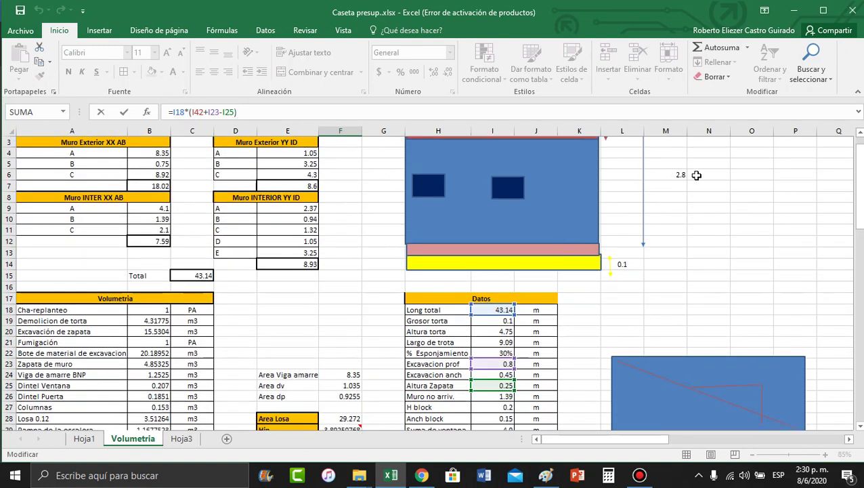
pyautogui.moveTo(859, 187); pyautogui.dragTo(859, 178)
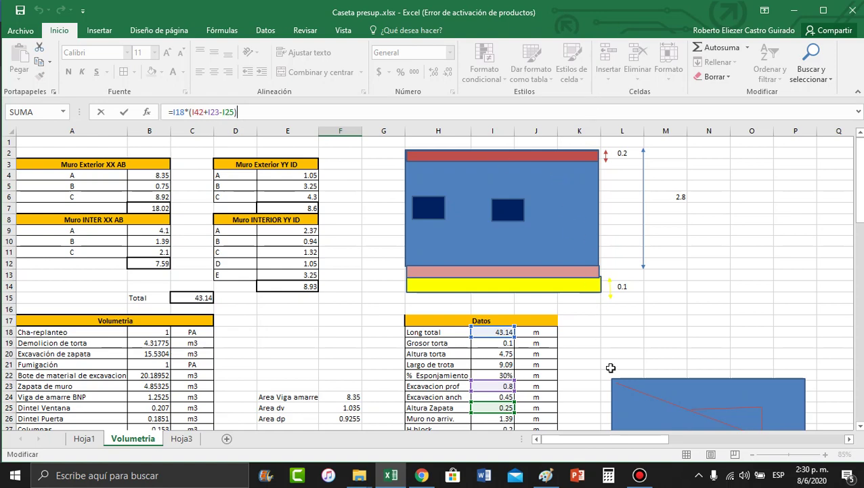
pyautogui.moveTo(858, 190); pyautogui.dragTo(857, 196)
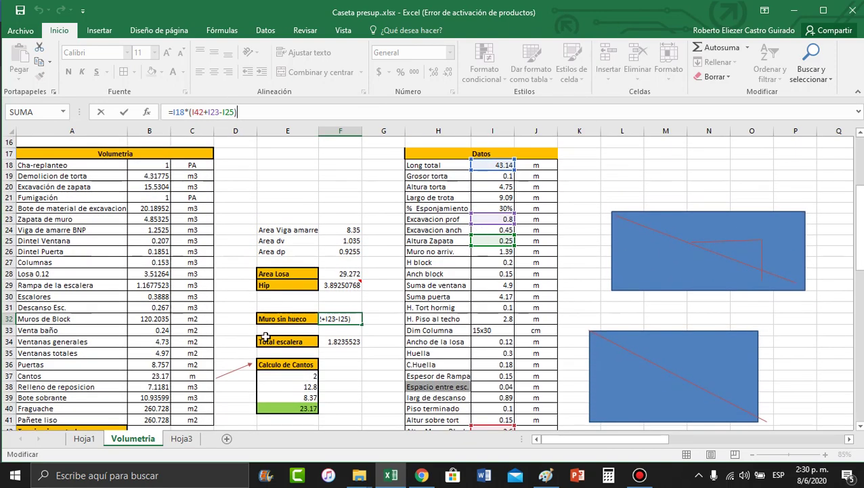
pyautogui.moveTo(862, 240); pyautogui.dragTo(860, 256)
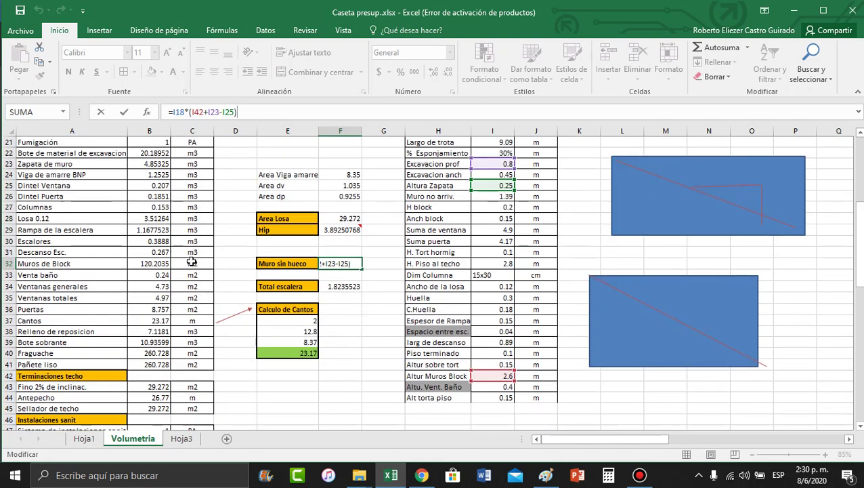
# Step: Reopen the Muro sin hueco formula in F32 and check its length, wall height, excavation depth and footing references
pyautogui.click(271, 263)
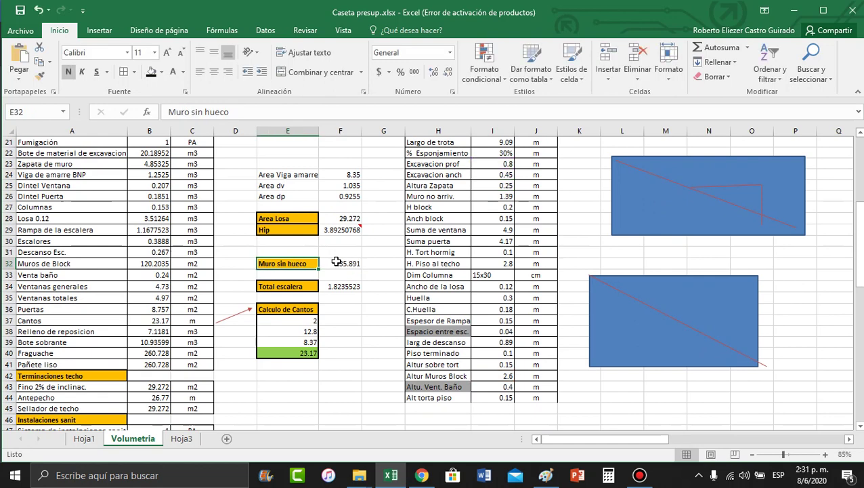
pyautogui.click(336, 264)
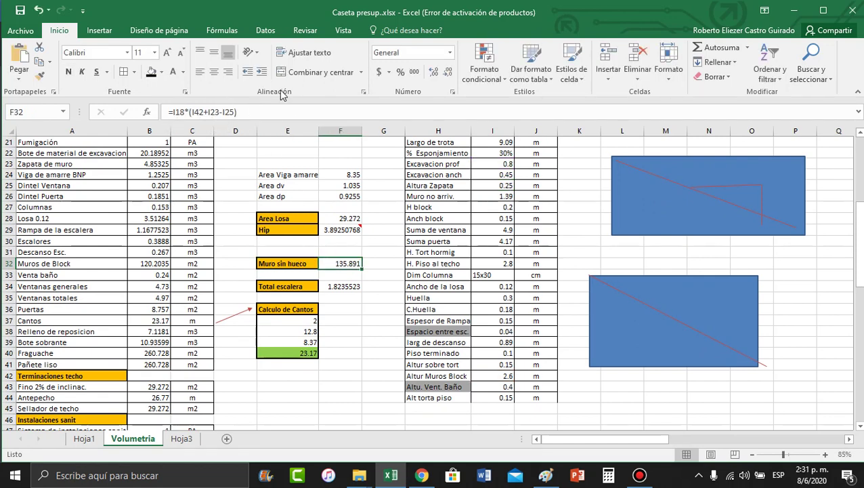
pyautogui.click(267, 112)
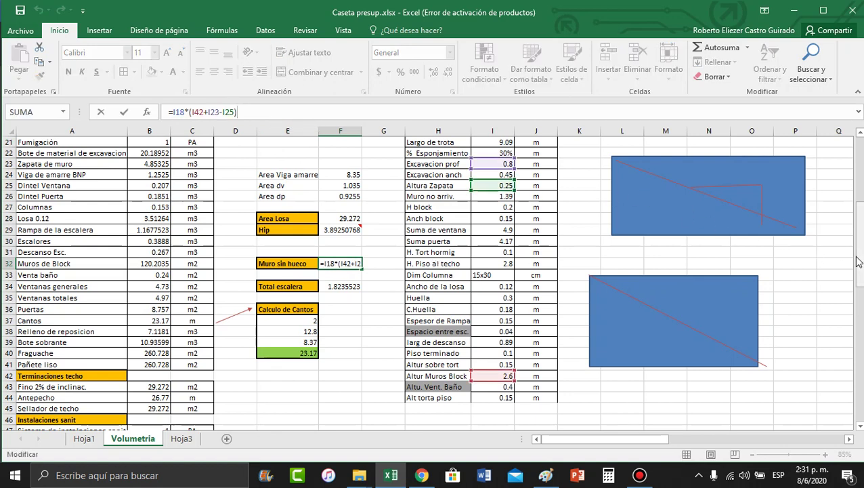
pyautogui.moveTo(856, 260); pyautogui.dragTo(857, 251)
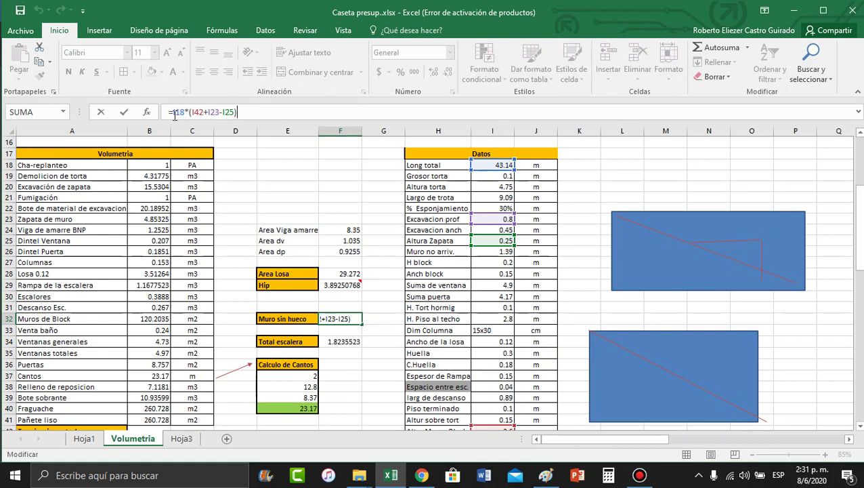
# Step: Leave the formula unedited and review the Muros de Block unit alongside the Muro sin hueco label and area in row 32
pyautogui.click(71, 319)
pyautogui.click(201, 319)
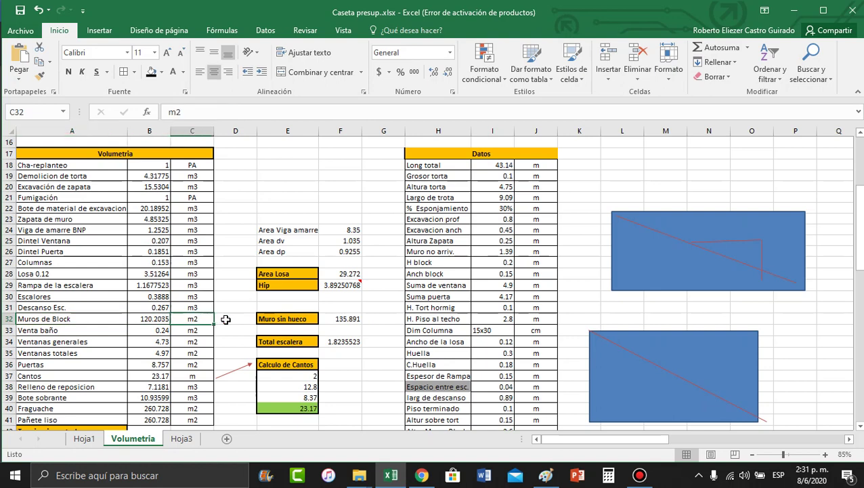
pyautogui.click(339, 321)
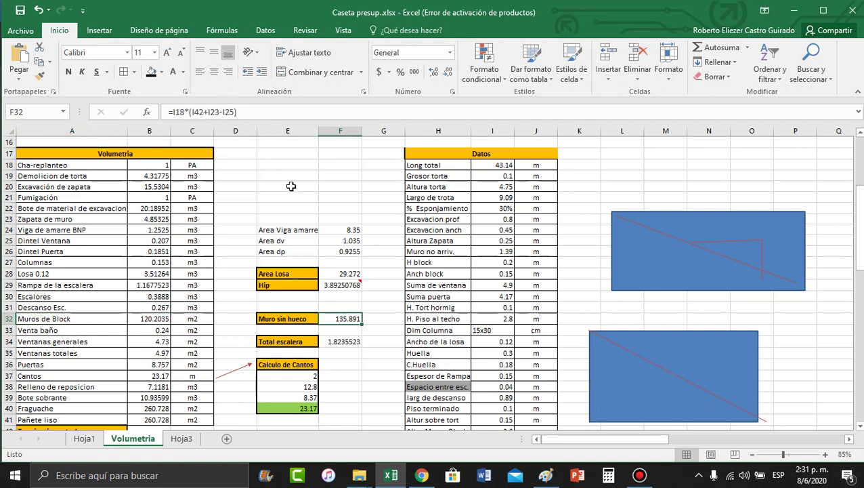
pyautogui.click(185, 318)
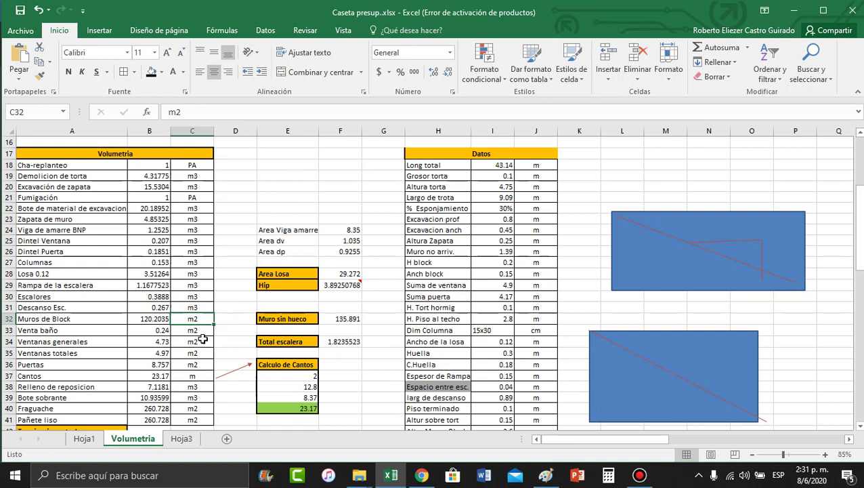
pyautogui.moveTo(292, 319); pyautogui.dragTo(329, 319)
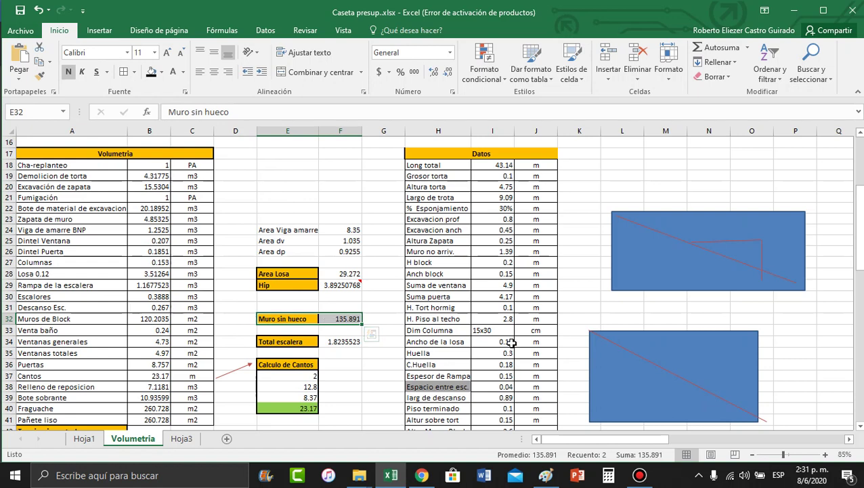
# Step: Review the Venta baño, Ventanas generales, Ventanas totales and Puertas items in the Volumetria table, rows 33 to 36
pyautogui.moveTo(61, 325); pyautogui.dragTo(190, 324)
pyautogui.moveTo(71, 331); pyautogui.dragTo(154, 364)
pyautogui.click(63, 329)
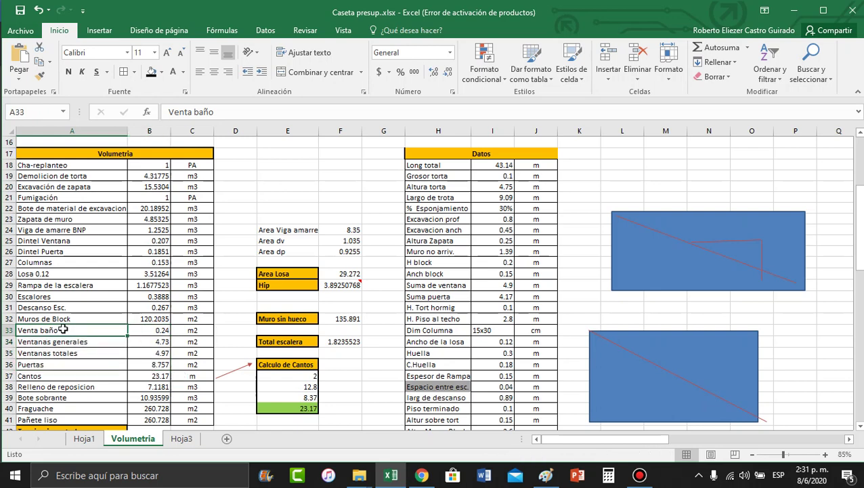
pyautogui.click(99, 341)
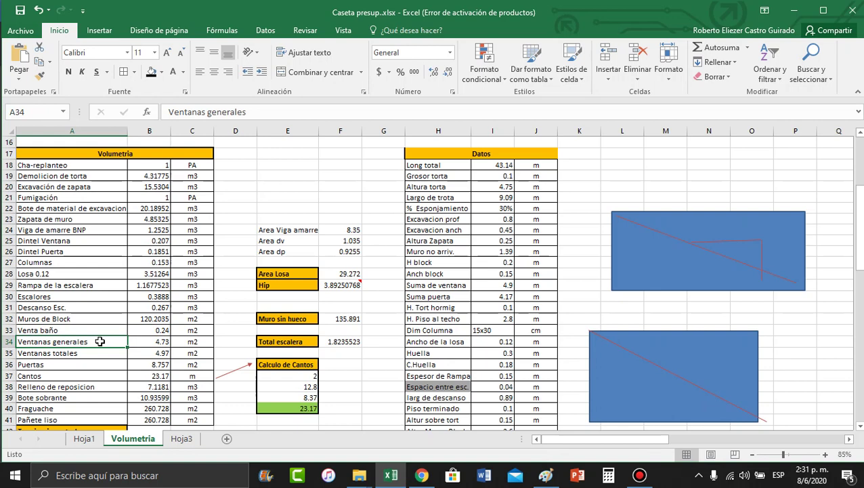
pyautogui.click(80, 353)
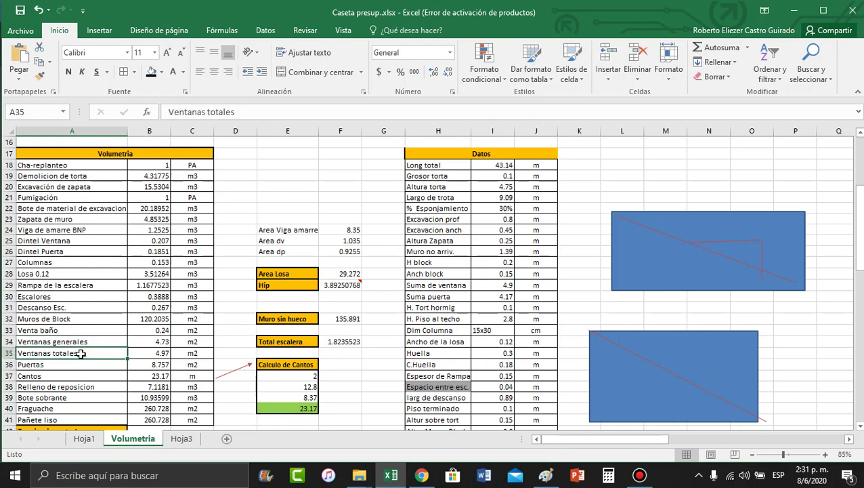
pyautogui.click(75, 364)
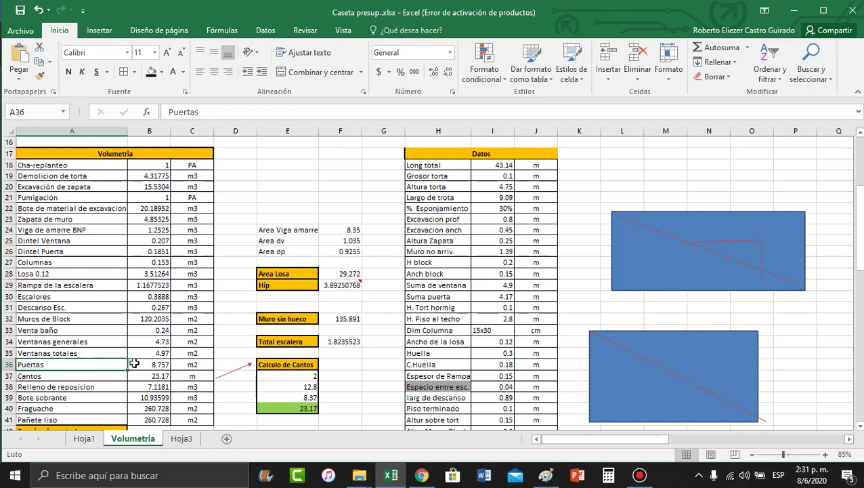
# Step: Open the Venta baño formula in B33 and locate the bathroom window on the Dimensionado and Amueblado floor plans in Chrome
pyautogui.click(68, 330)
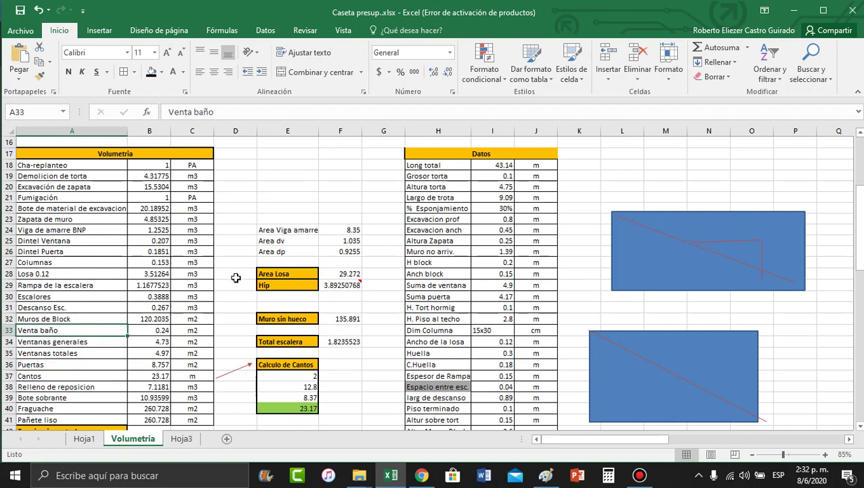
pyautogui.click(153, 329)
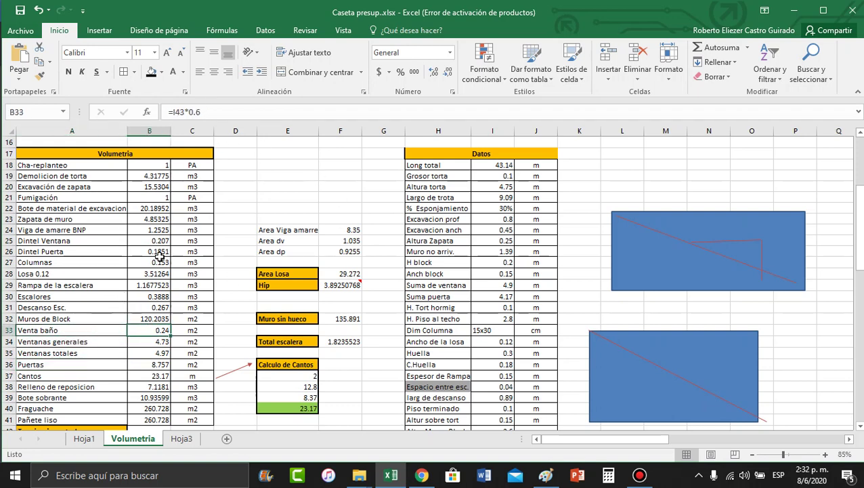
pyautogui.click(219, 114)
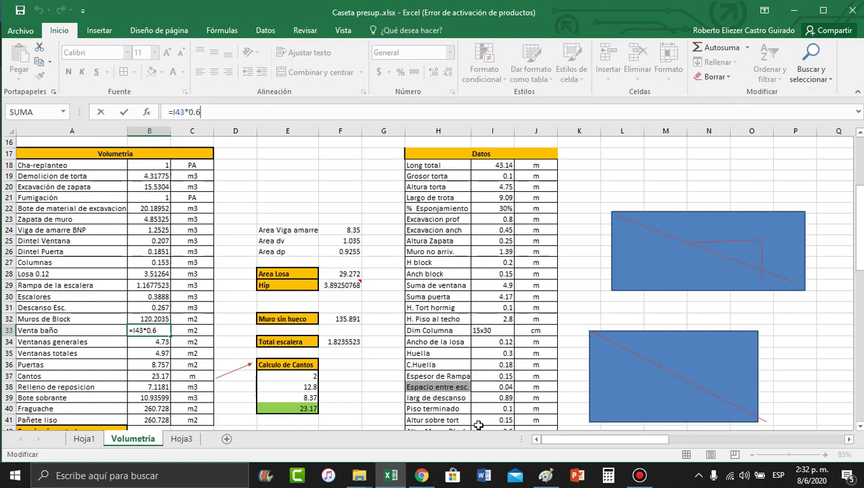
pyautogui.click(422, 475)
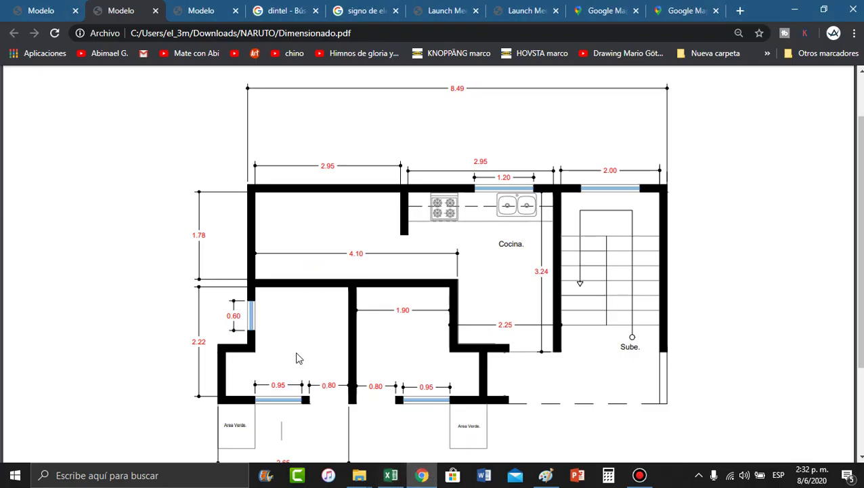
pyautogui.click(197, 10)
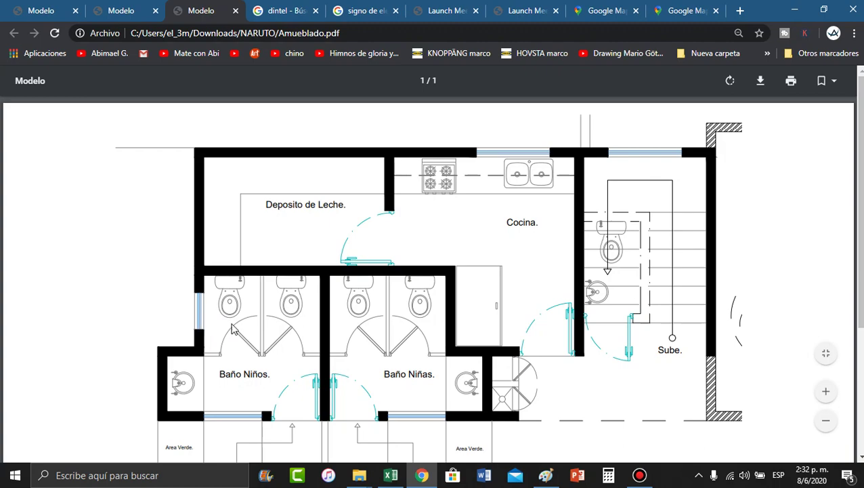
pyautogui.click(393, 476)
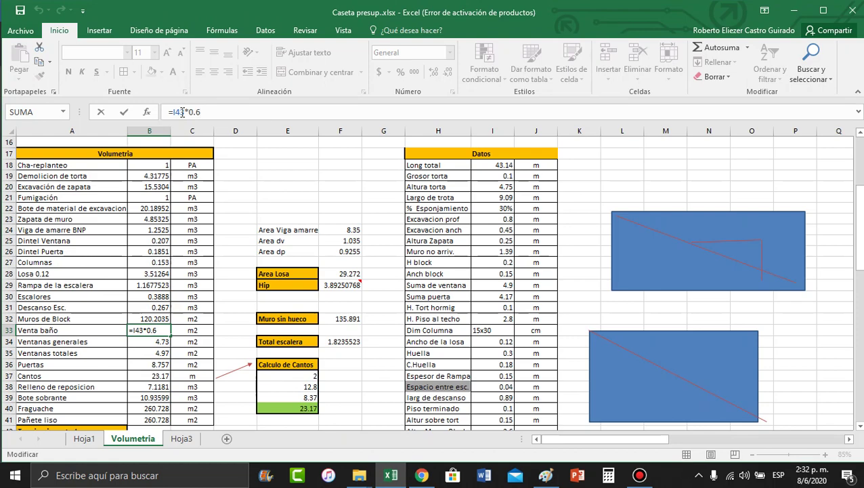
# Step: Trace the Venta baño formula to the Altu. Vent. Baño value in Datos and check the window's width on the Dimensionado plan
pyautogui.moveTo(860, 224); pyautogui.dragTo(860, 205)
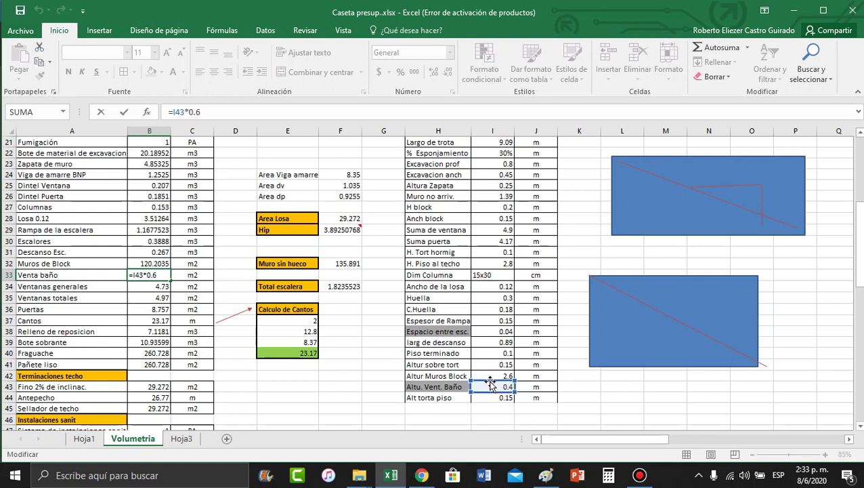
pyautogui.hotkey('alt', 'Tab')
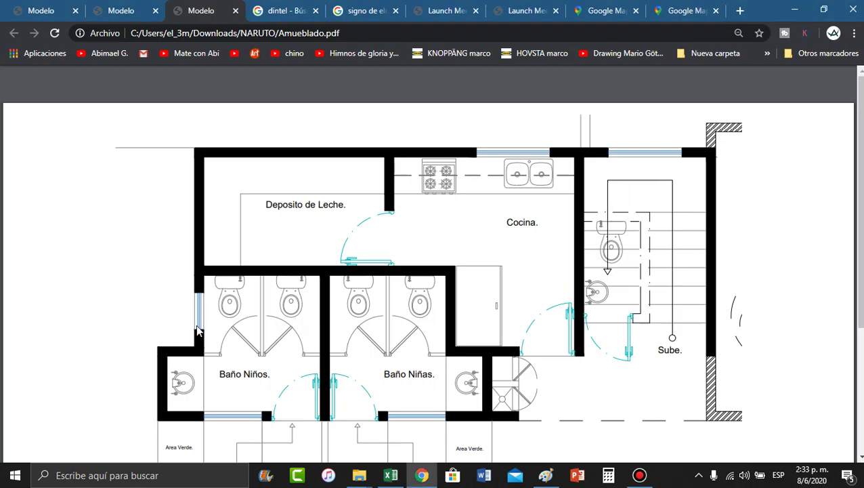
pyautogui.click(122, 8)
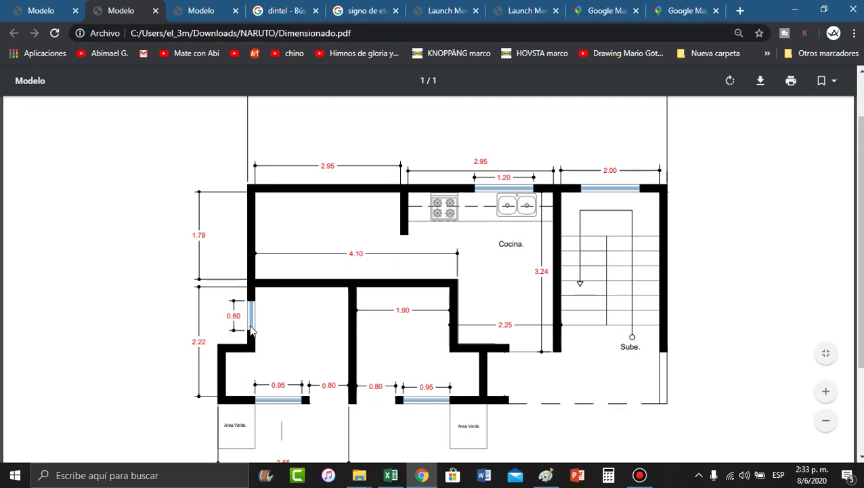
pyautogui.hotkey('alt', 'Tab')
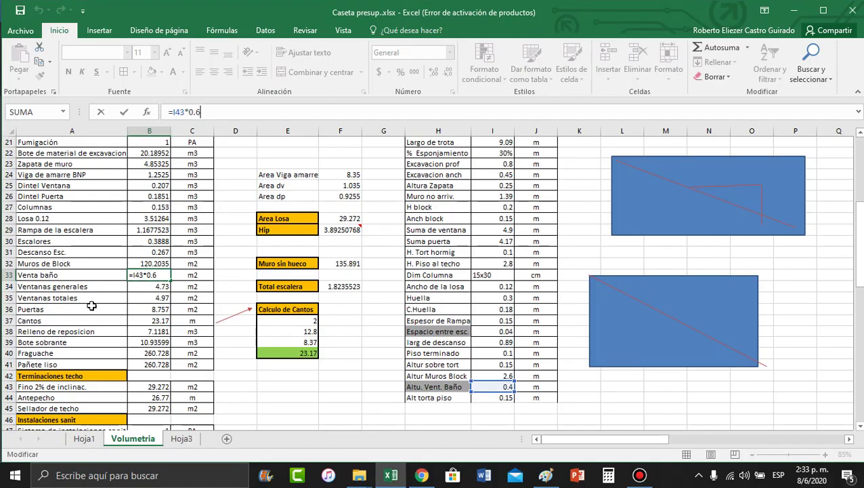
pyautogui.click(68, 275)
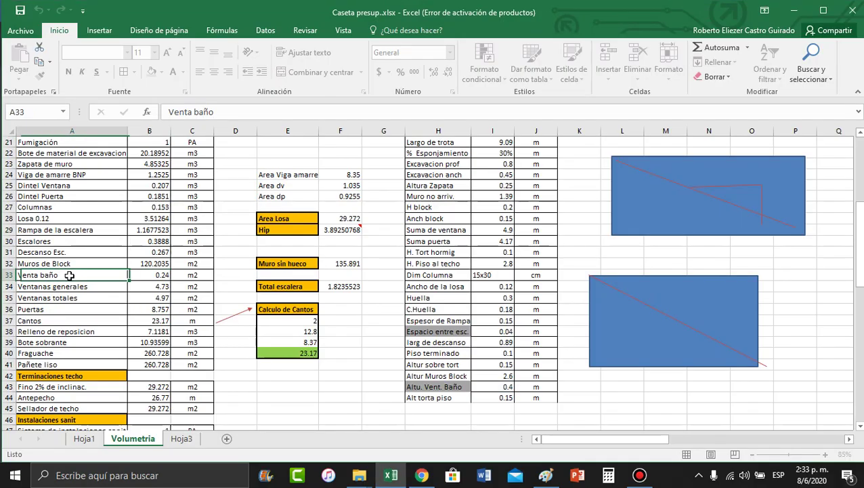
pyautogui.click(149, 277)
# Step: Examine the Ventanas generales formula in B34 and check its bathroom window deduction against the Dimensionado plan, leaving the formula unedited
pyautogui.click(97, 288)
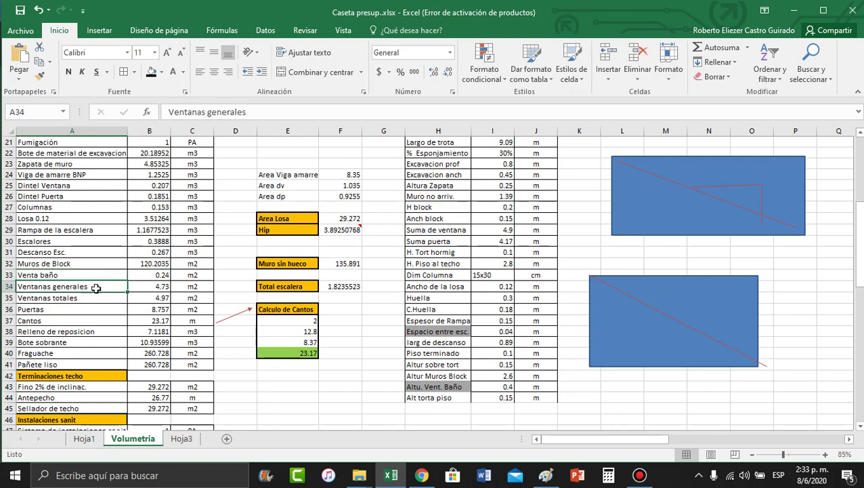
pyautogui.click(151, 286)
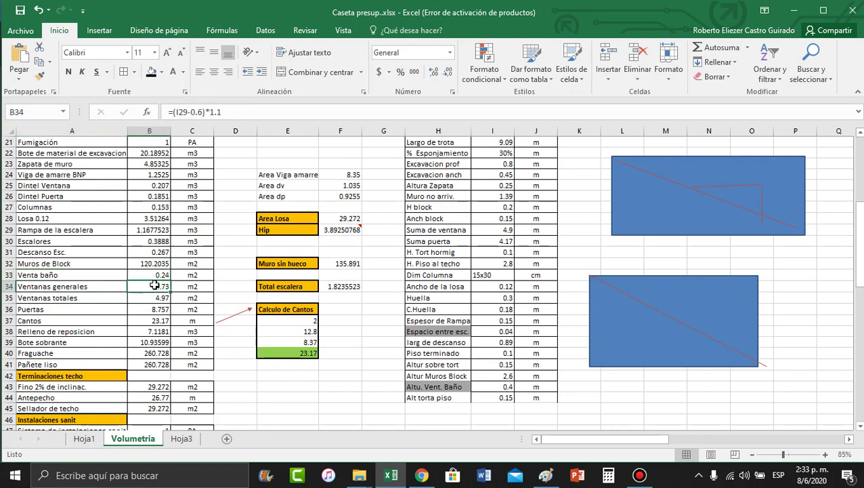
pyautogui.click(226, 113)
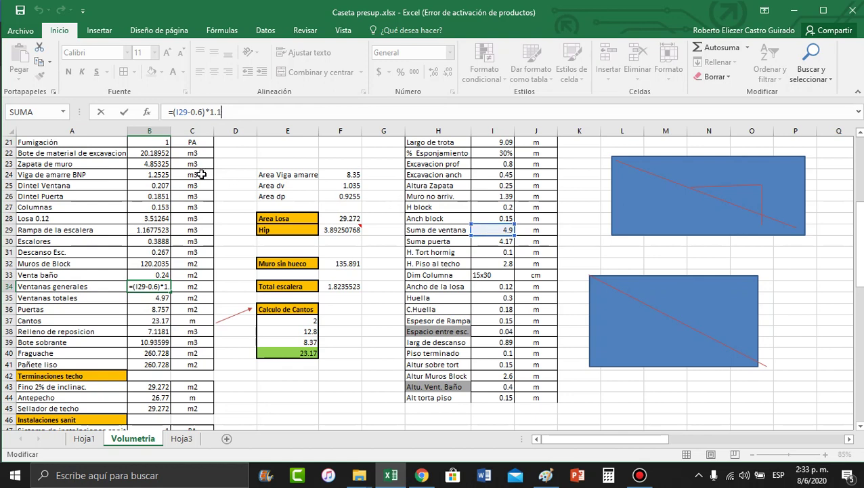
pyautogui.click(202, 112)
pyautogui.hotkey('alt', 'Tab')
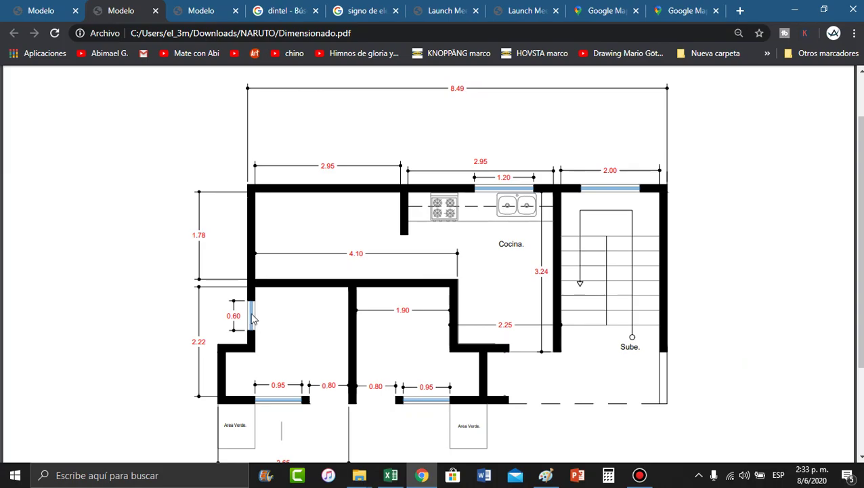
pyautogui.hotkey('alt', 'Tab')
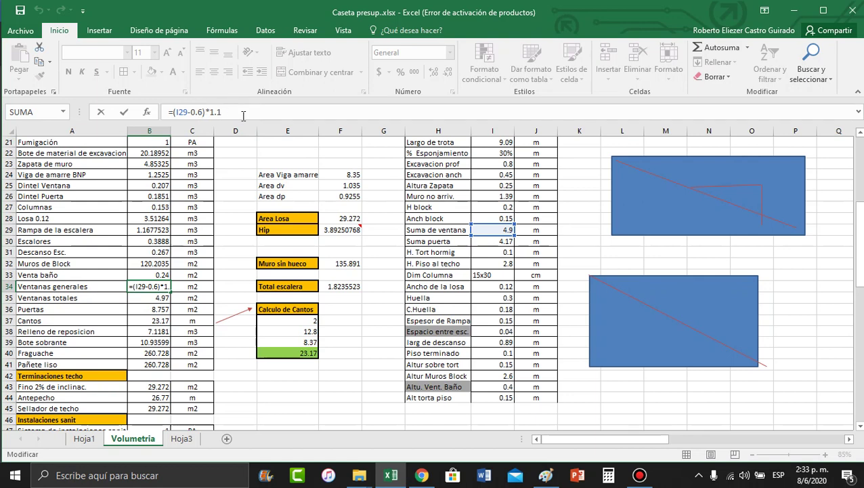
pyautogui.press('Return')
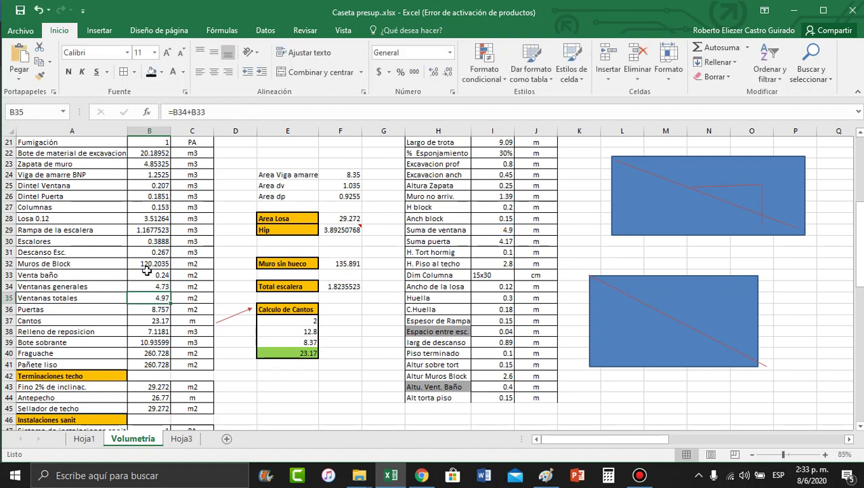
# Step: Compare the Venta baño and Ventanas generales areas in B33 and B34 with the cells referenced by the Ventanas totales formula in B35
pyautogui.click(137, 274)
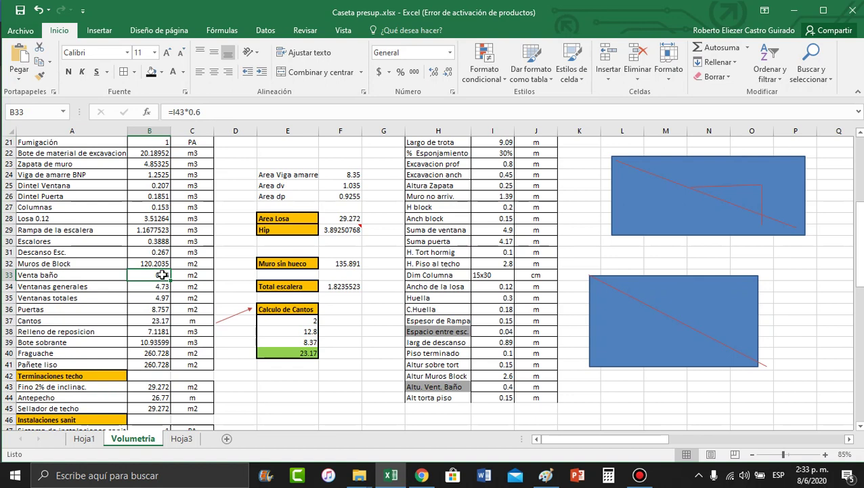
pyautogui.click(142, 286)
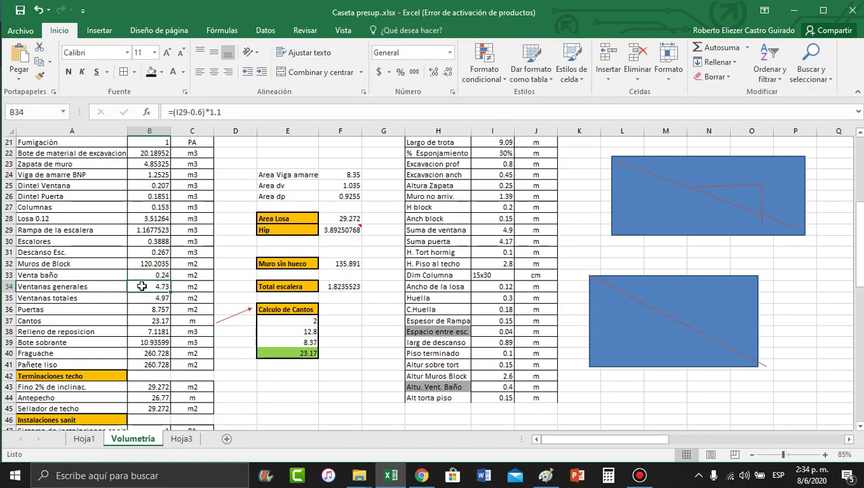
pyautogui.click(138, 275)
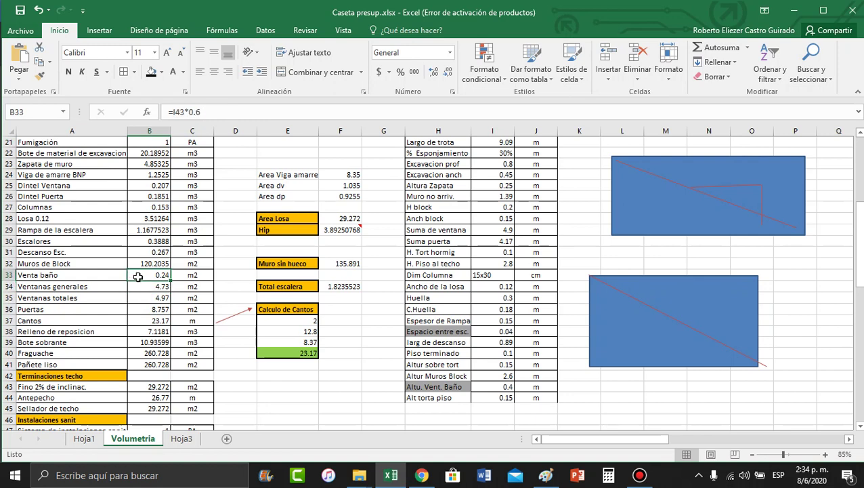
pyautogui.click(155, 289)
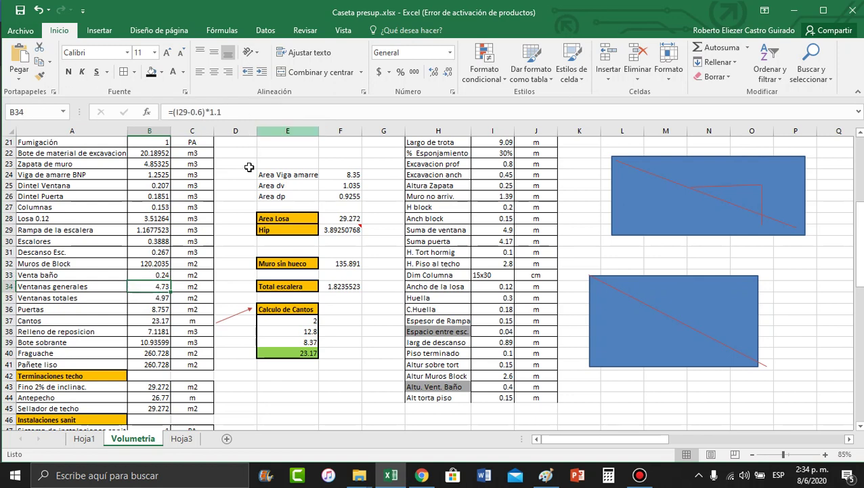
pyautogui.click(130, 300)
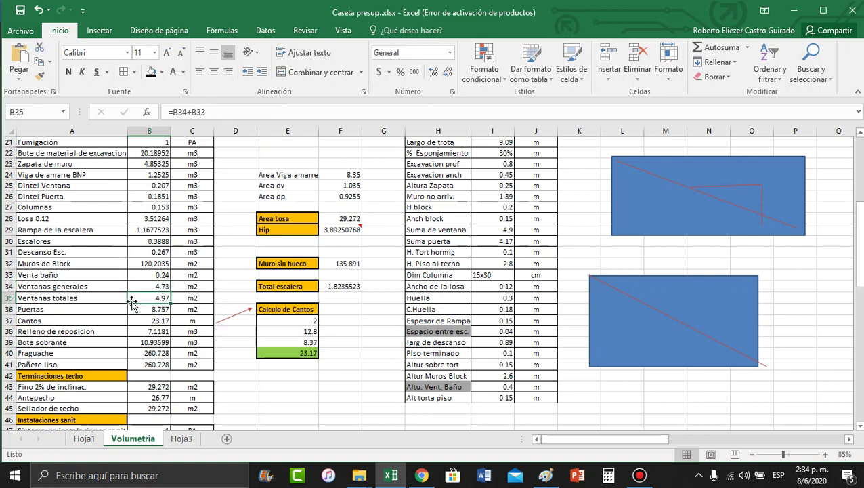
pyautogui.press('F2')
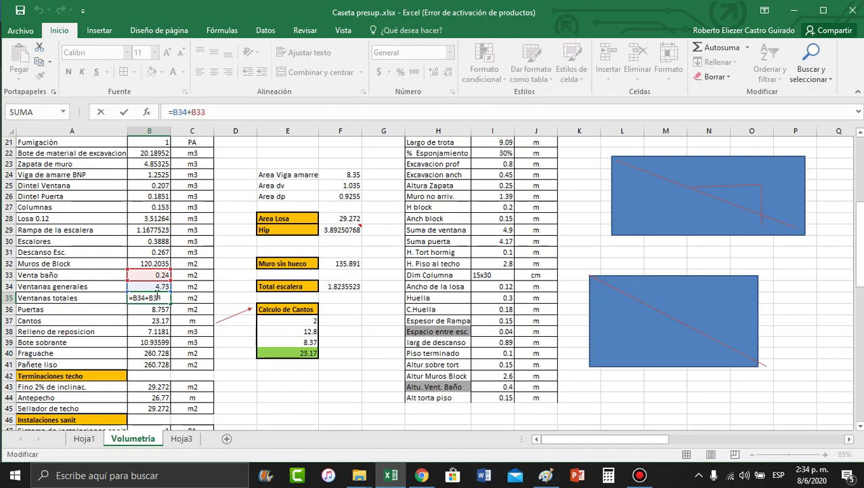
# Step: Trace the Puertas formula in B36 to Suma puerta, check the door openings on the Dimensionado plan, and review the item's unit
pyautogui.doubleClick(146, 309)
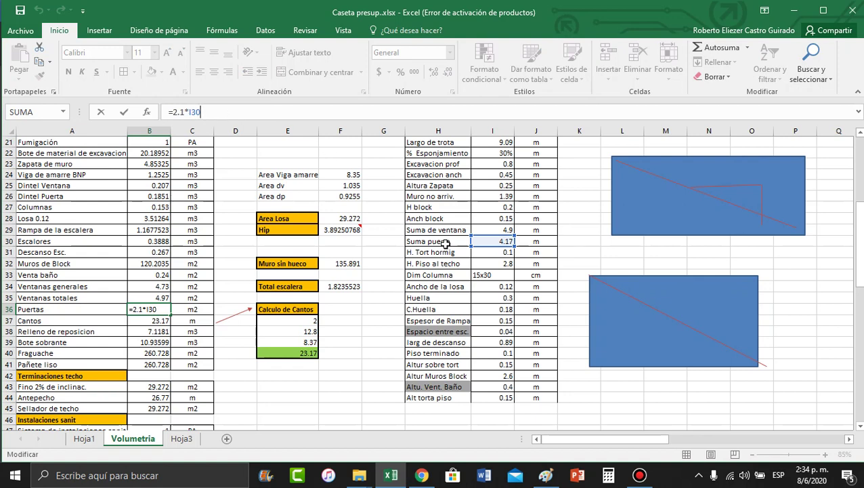
pyautogui.click(421, 475)
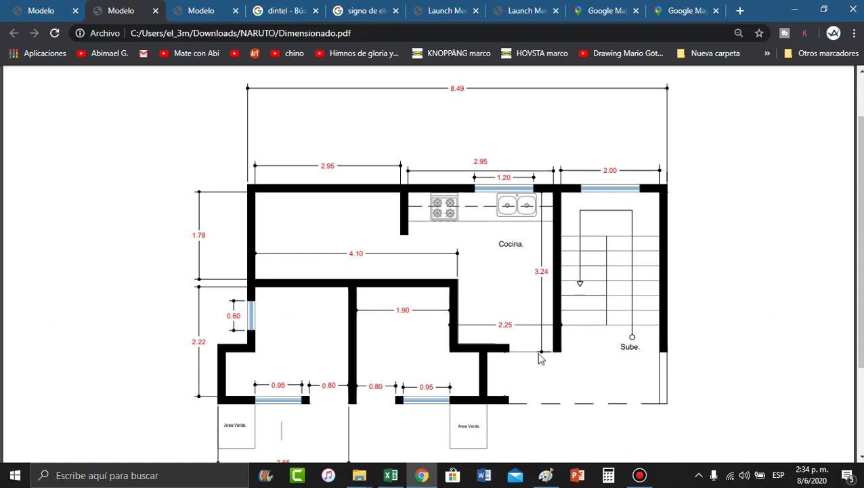
pyautogui.hotkey('alt', 'Tab')
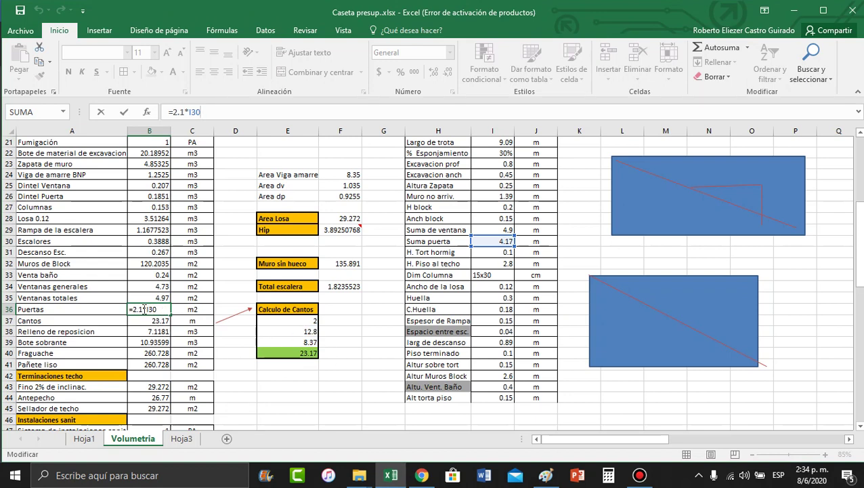
pyautogui.click(194, 309)
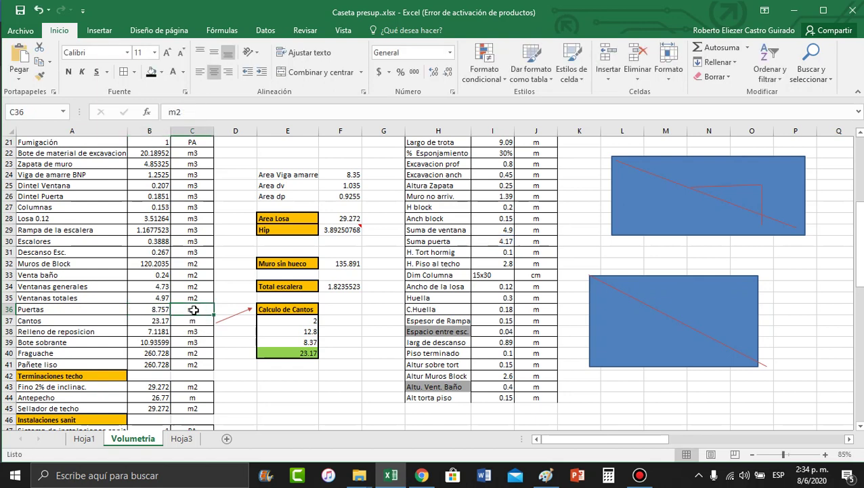
pyautogui.click(154, 307)
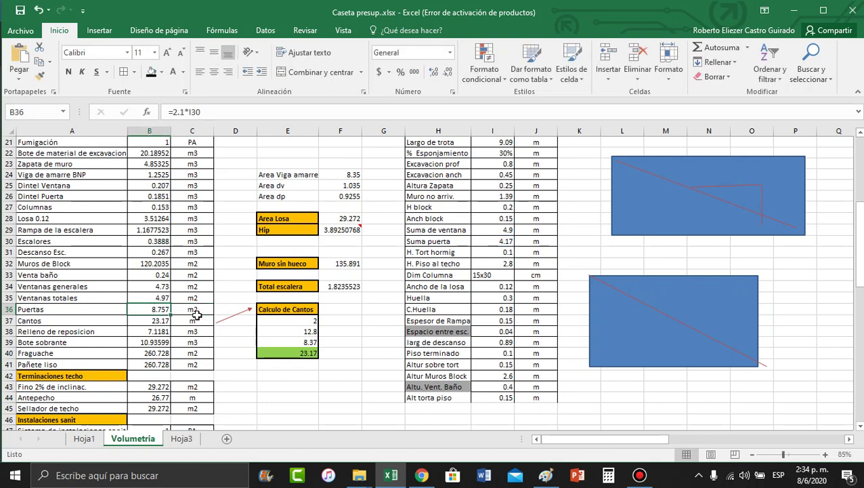
# Step: Trace the Cantos formula in B37 to the Calculo de Cantos total and inspect the first entry's formula in E37
pyautogui.click(129, 319)
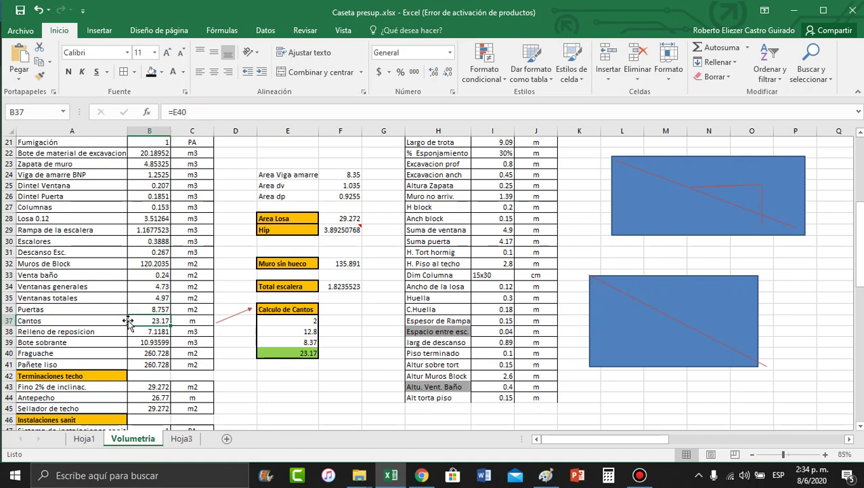
pyautogui.click(260, 111)
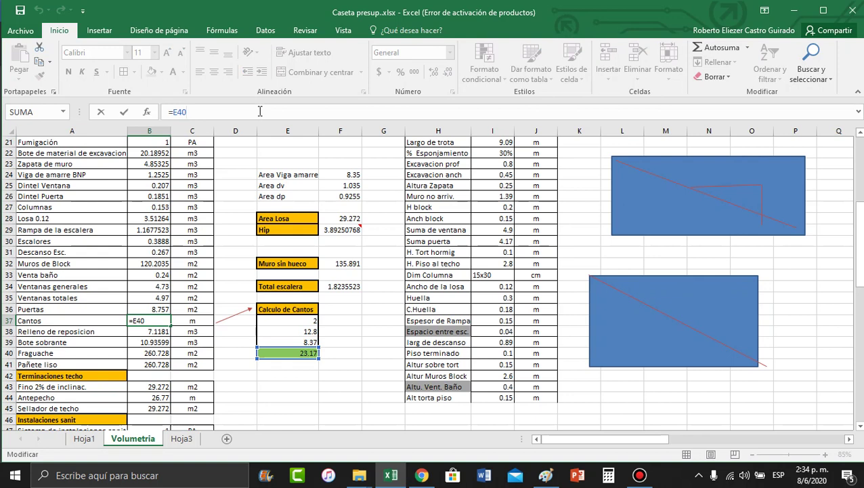
pyautogui.click(288, 321)
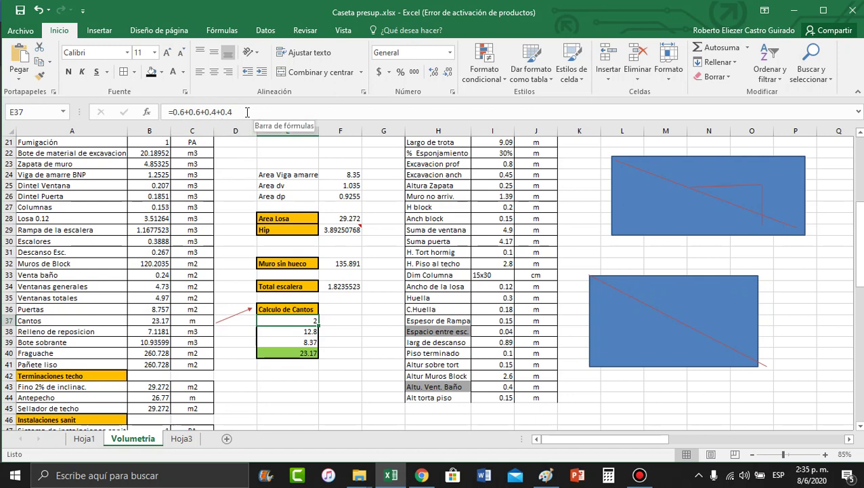
# Step: Check the bathroom window opening on the Dimensionado plan against the first Calculo de Cantos formula in E37
pyautogui.hotkey('alt', 'Tab')
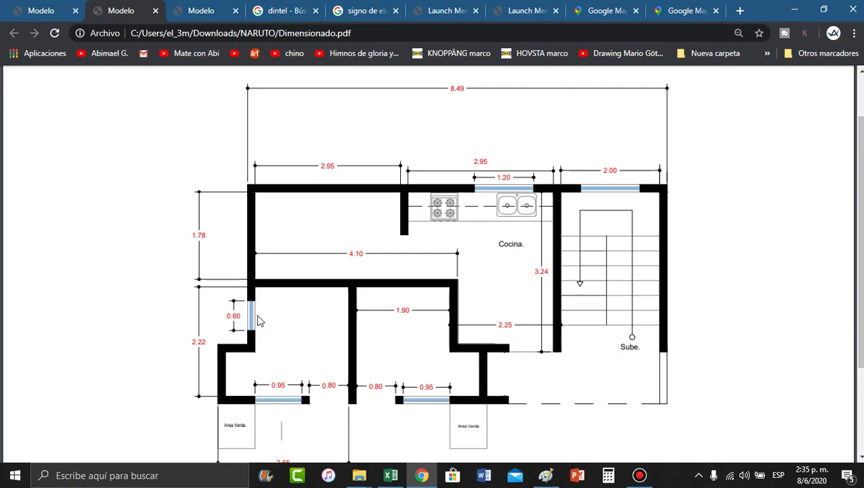
pyautogui.click(391, 475)
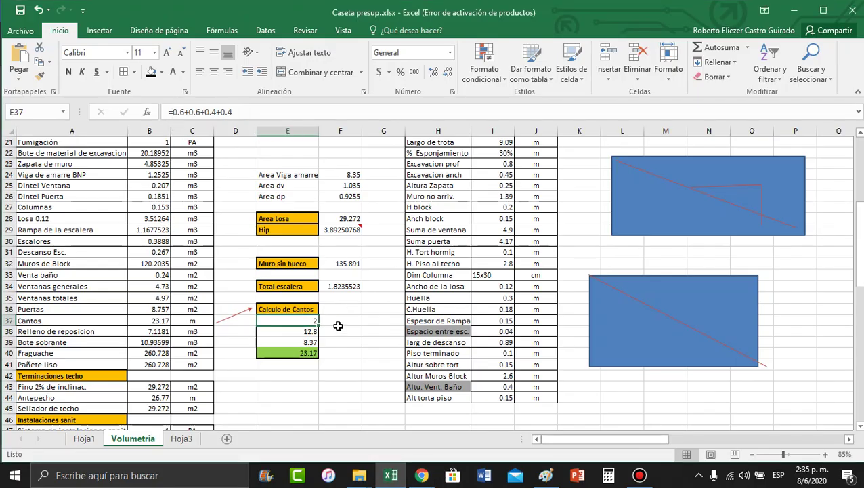
# Step: Remove the added 2 from the window cantos formula in E38 so it reads =(I29-0.6)*2+(1.1*2)
pyautogui.click(294, 330)
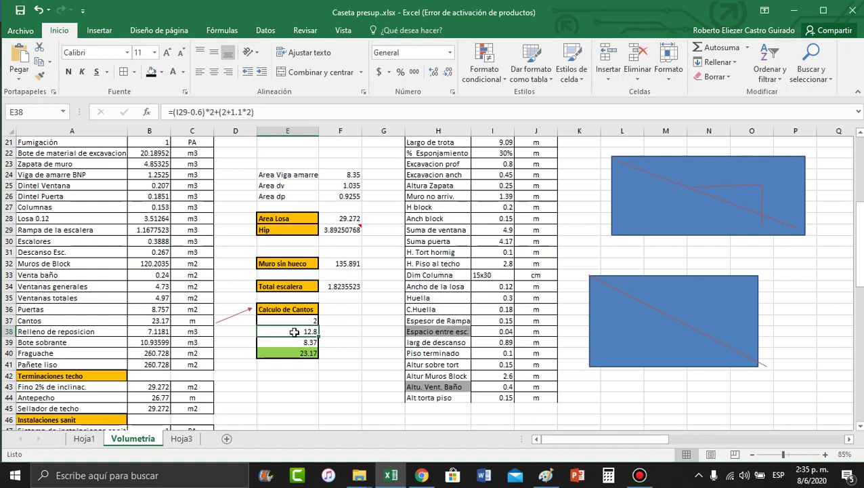
pyautogui.click(263, 112)
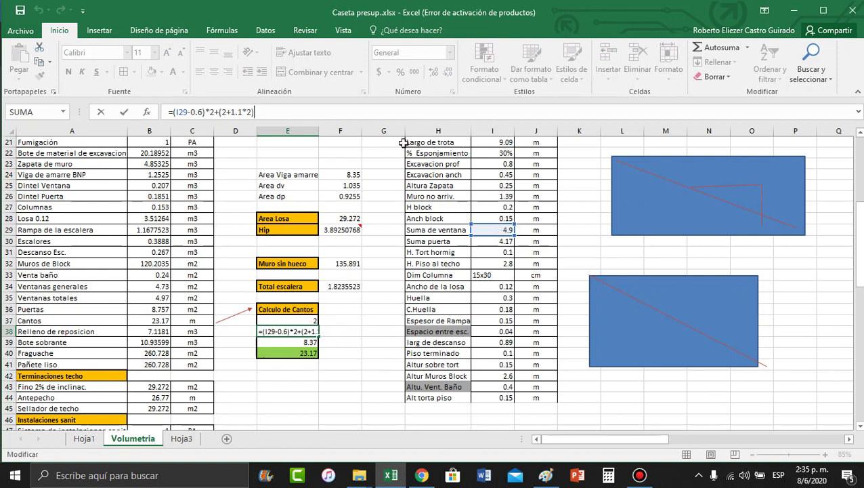
pyautogui.click(204, 111)
pyautogui.click(223, 111)
pyautogui.press('BackSpace')
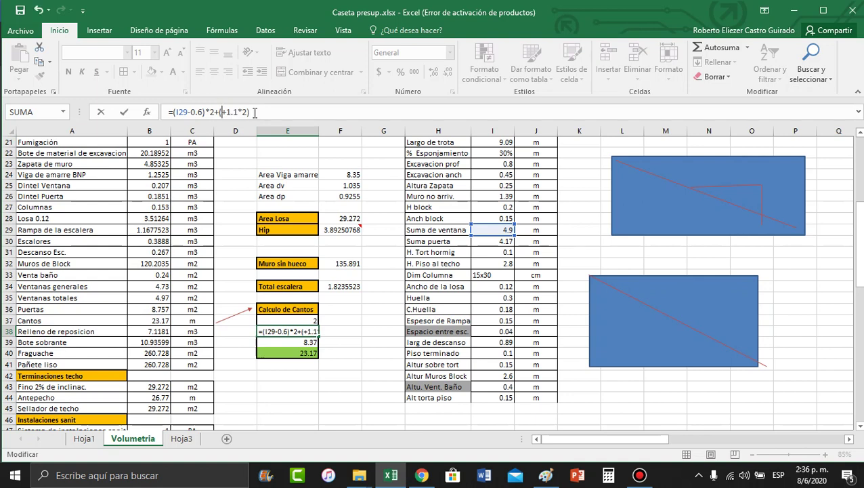
pyautogui.press('Delete')
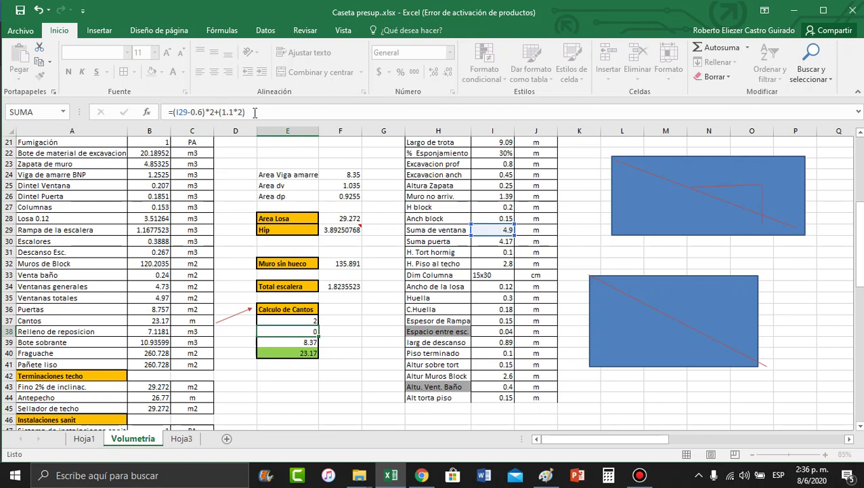
pyautogui.press('Return')
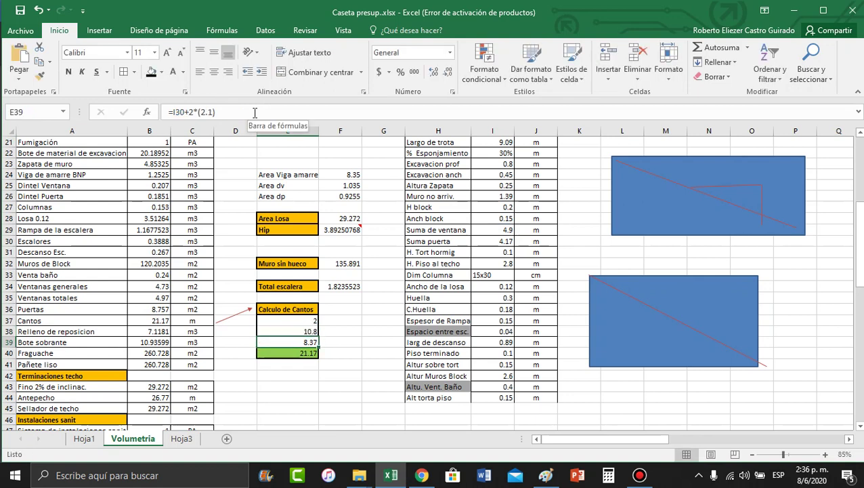
pyautogui.click(298, 331)
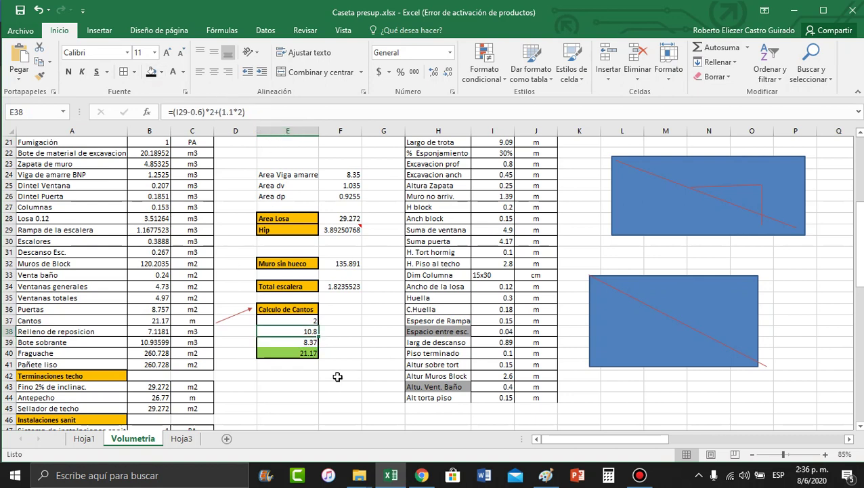
# Step: Examine the door cantos formula in E39 and compare it with the door openings on the Dimensionado plan, leaving the formula unedited
pyautogui.click(281, 342)
pyautogui.click(256, 108)
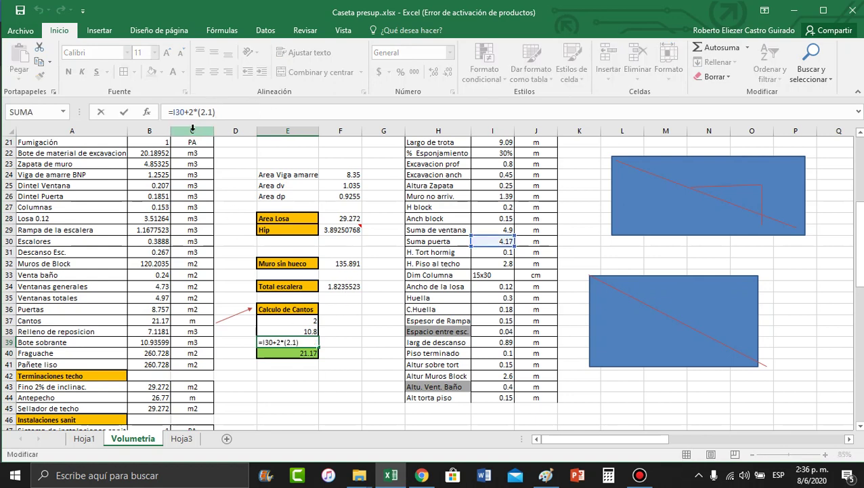
pyautogui.click(236, 115)
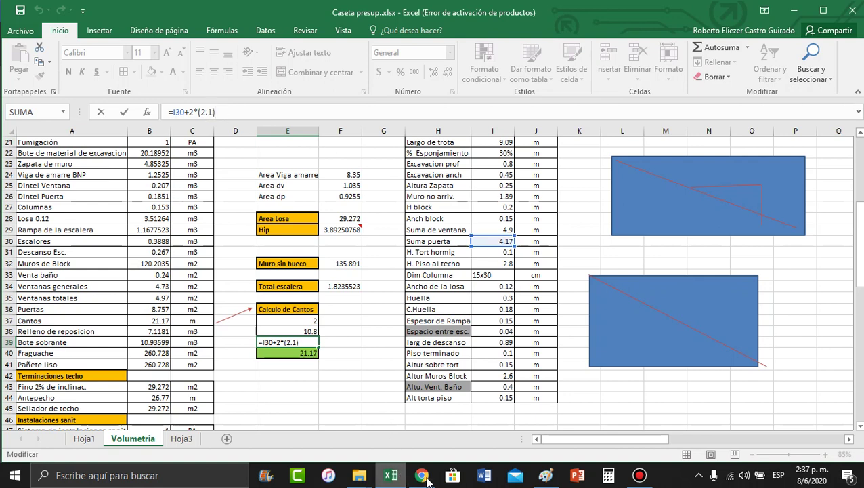
pyautogui.click(421, 474)
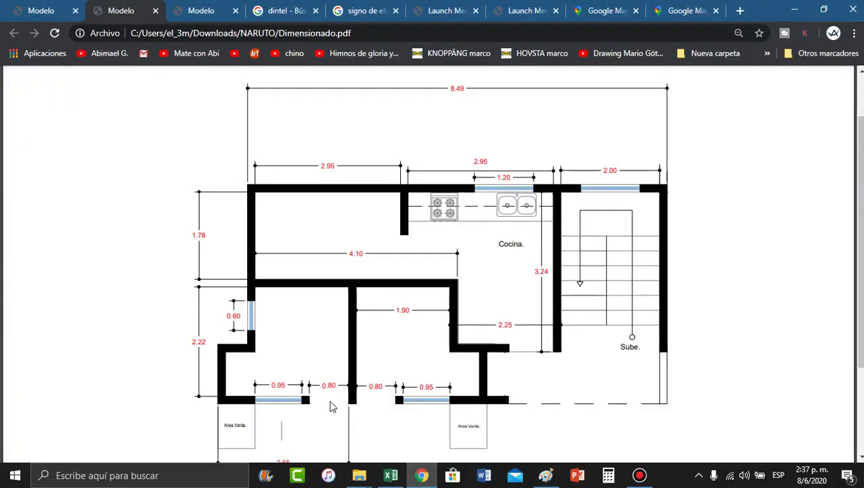
pyautogui.hotkey('alt', 'Tab')
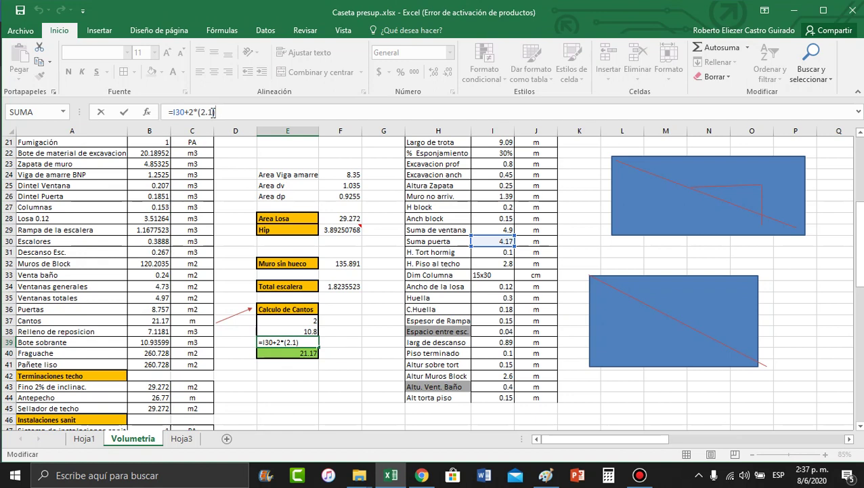
pyautogui.press('Return')
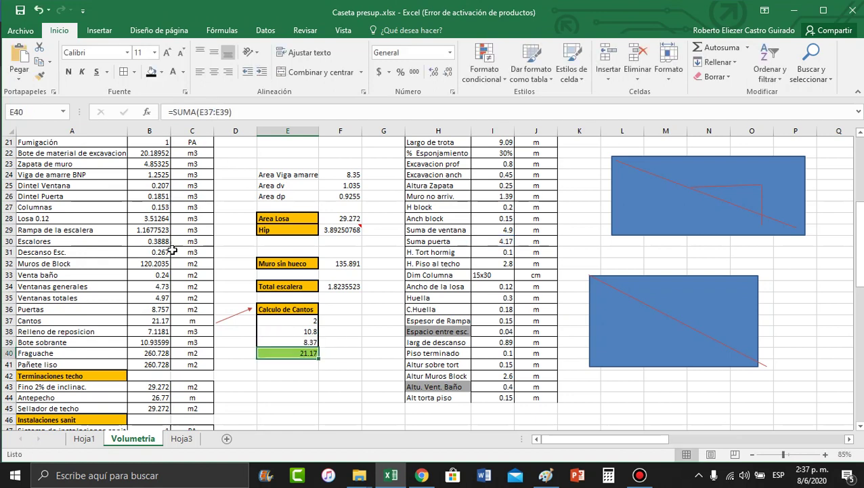
# Step: Inspect the range summed by the Calculo de Cantos total in E40 and review the Cantos unit in C37
pyautogui.doubleClick(286, 356)
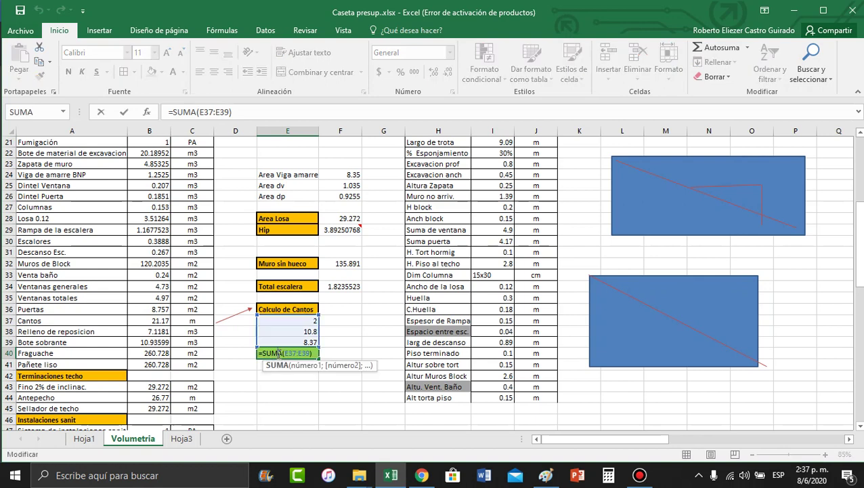
pyautogui.click(289, 384)
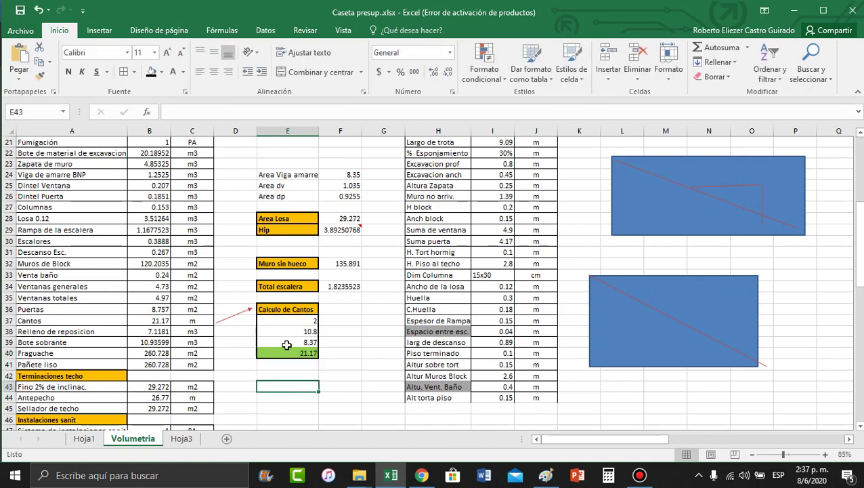
pyautogui.click(203, 321)
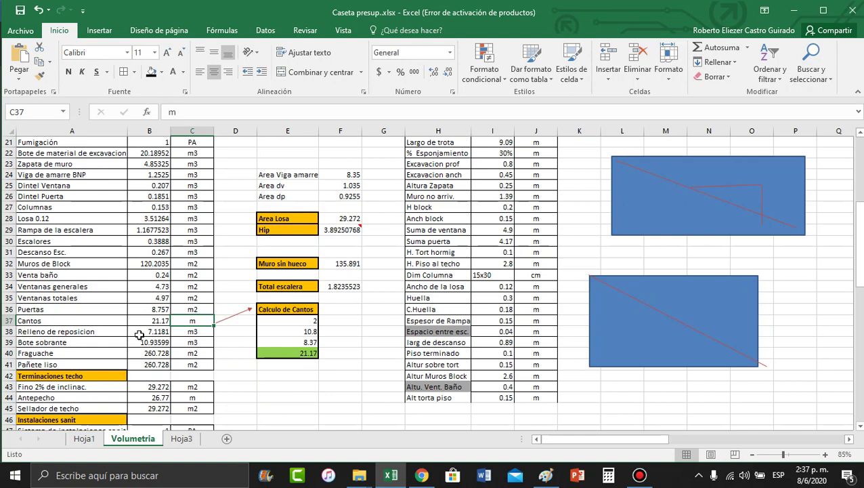
pyautogui.scroll(3, 139, 335)
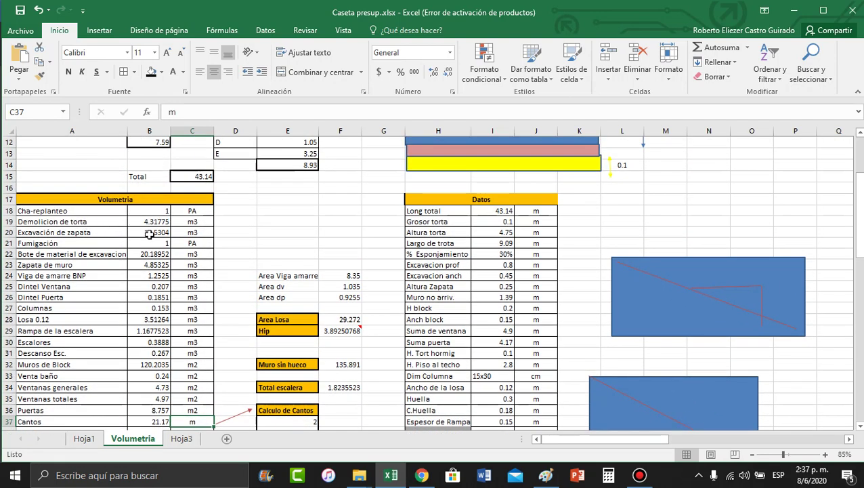
pyautogui.scroll(-3, 149, 234)
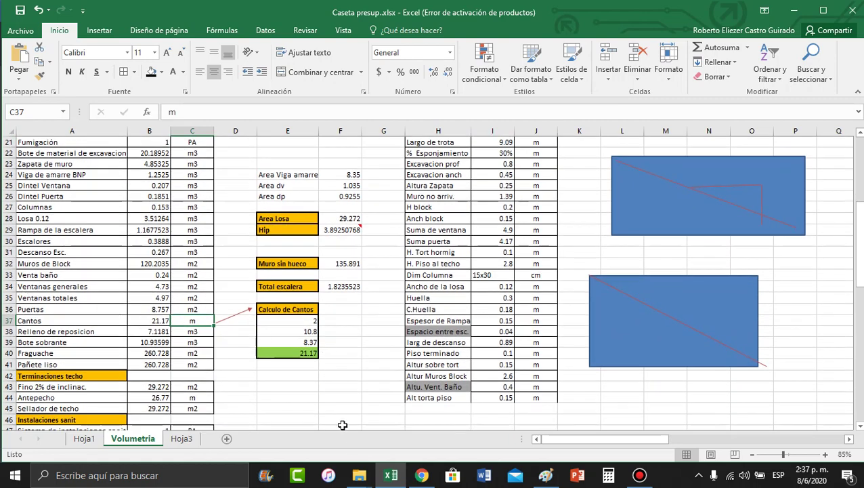
# Step: View the Replanteo plan and trace the Relleno de reposicion formula in B38 to its referenced cells in the Datos table
pyautogui.click(421, 475)
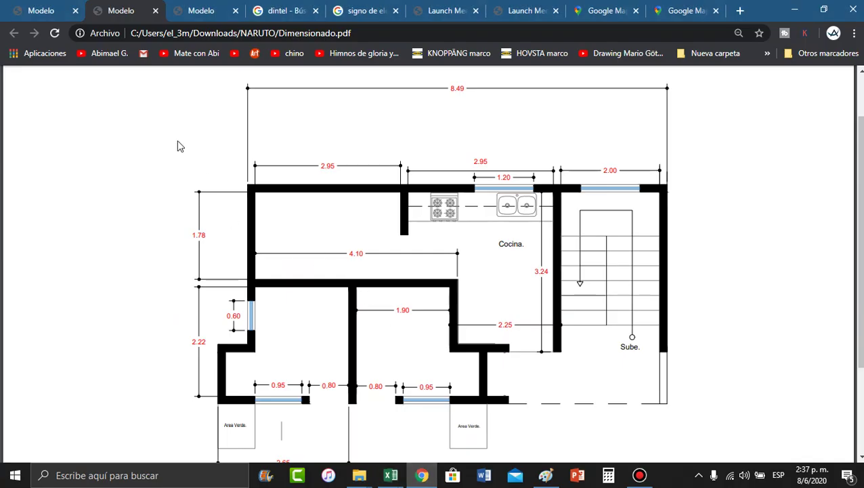
pyautogui.click(31, 11)
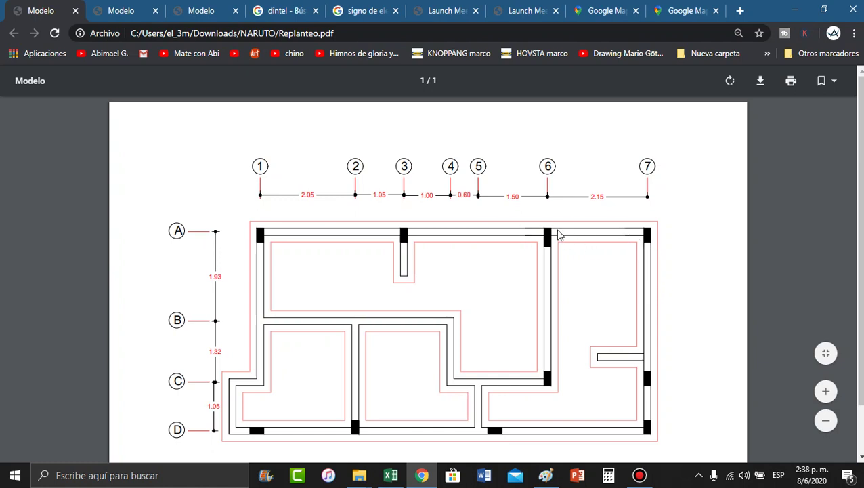
pyautogui.hotkey('alt', 'Tab')
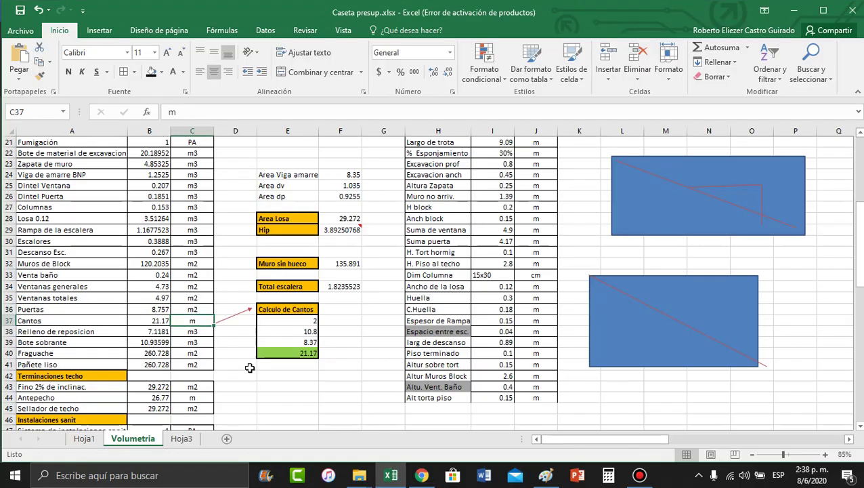
pyautogui.click(151, 330)
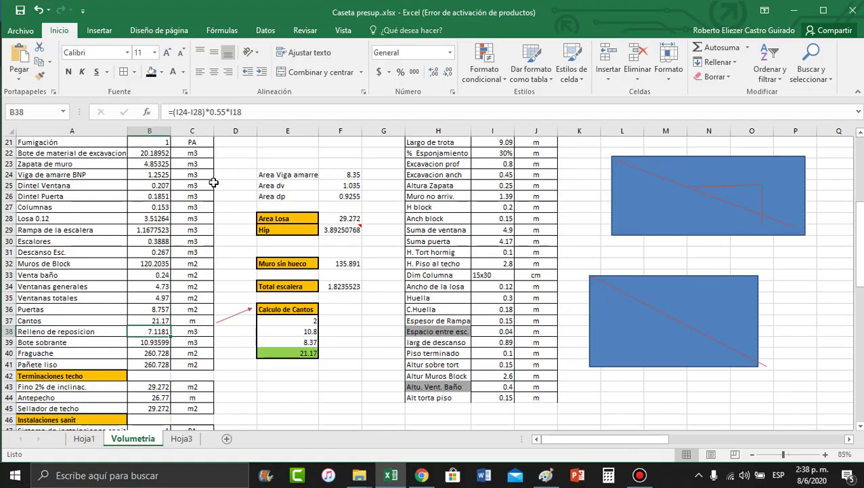
pyautogui.click(264, 115)
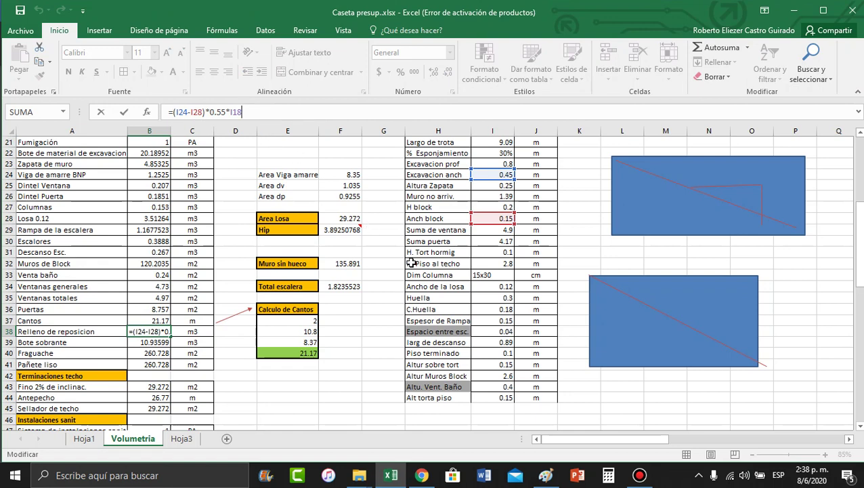
pyautogui.moveTo(859, 276)
pyautogui.mouseDown()
pyautogui.moveTo(860, 252)
pyautogui.moveTo(860, 261)
pyautogui.mouseUp()
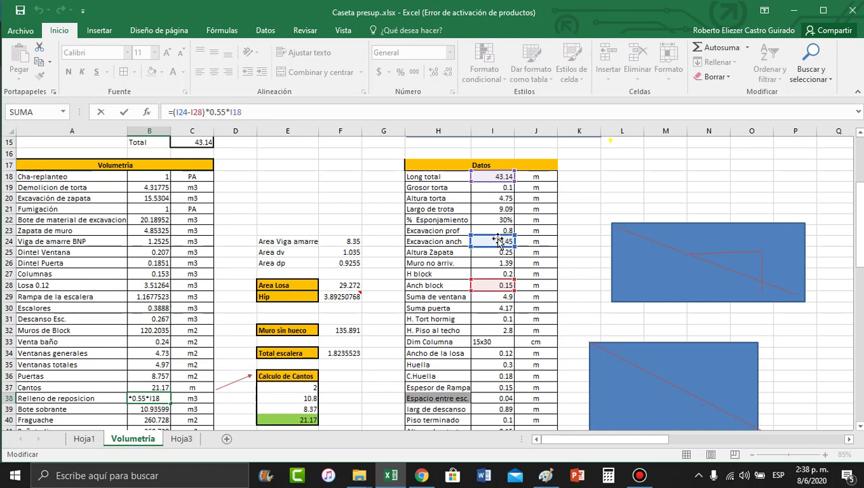
# Step: Compare the excavation width, block width and total length used in the B38 formula with the Replanteo plan, leaving the formula unedited
pyautogui.click(420, 475)
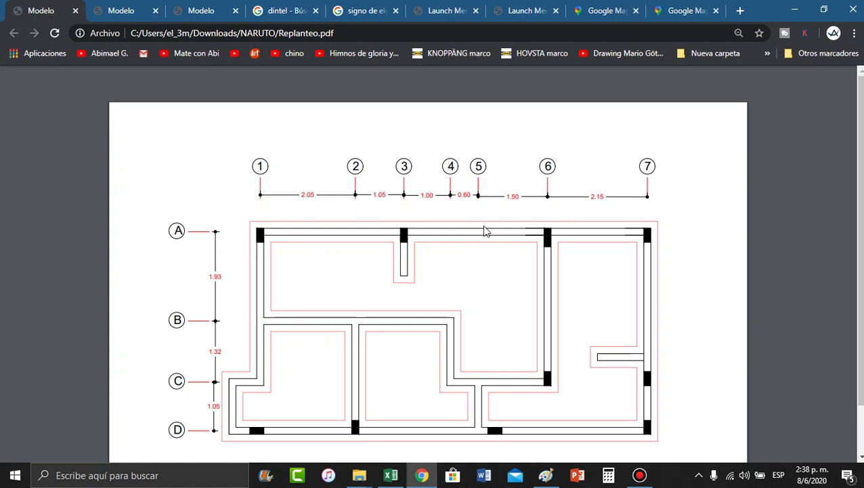
pyautogui.hotkey('alt', 'Tab')
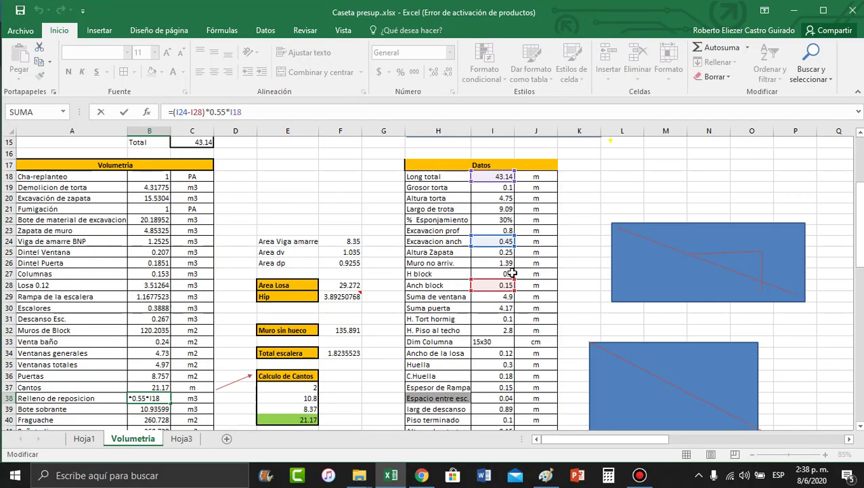
pyautogui.hotkey('alt', 'Tab')
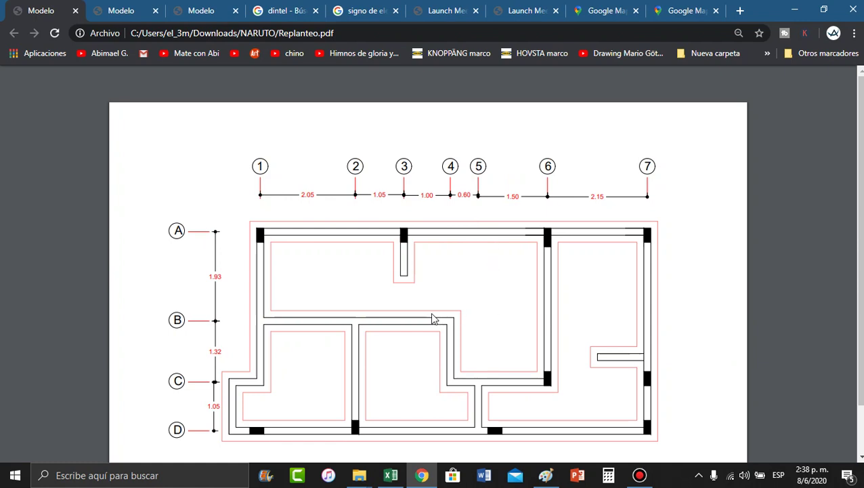
pyautogui.hotkey('alt', 'Tab')
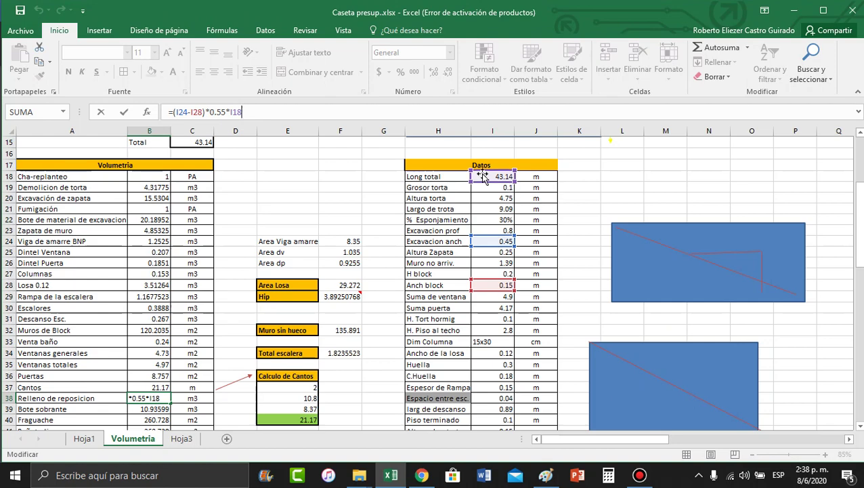
pyautogui.hotkey('alt', 'Tab')
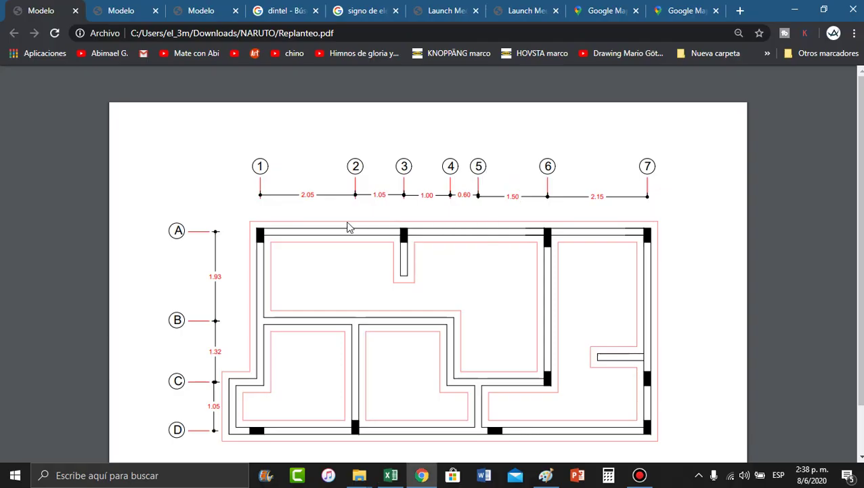
pyautogui.hotkey('alt', 'Tab')
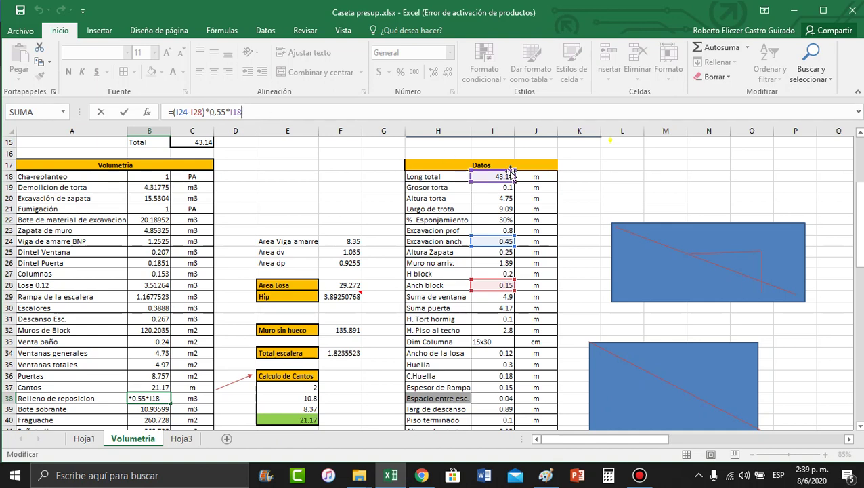
pyautogui.press('Return')
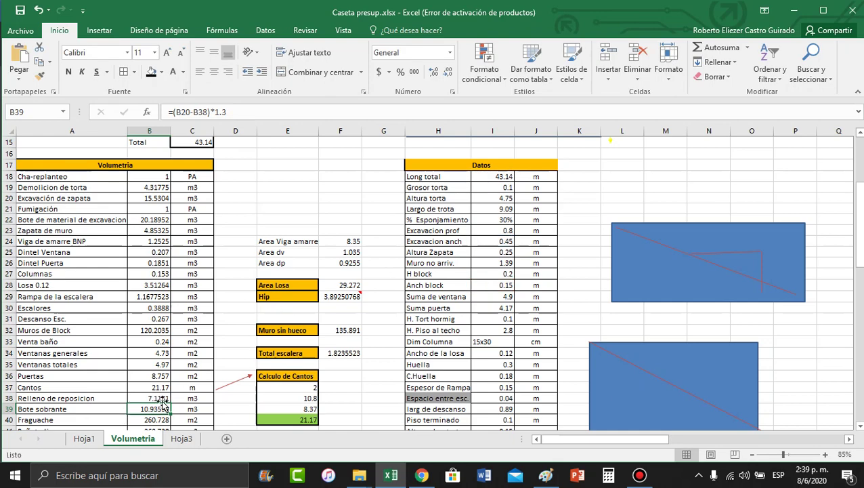
# Step: Review the Relleno de reposicion formula in B38 and the Bote sobrante formula in B39
pyautogui.click(206, 401)
pyautogui.scroll(-3, 183, 352)
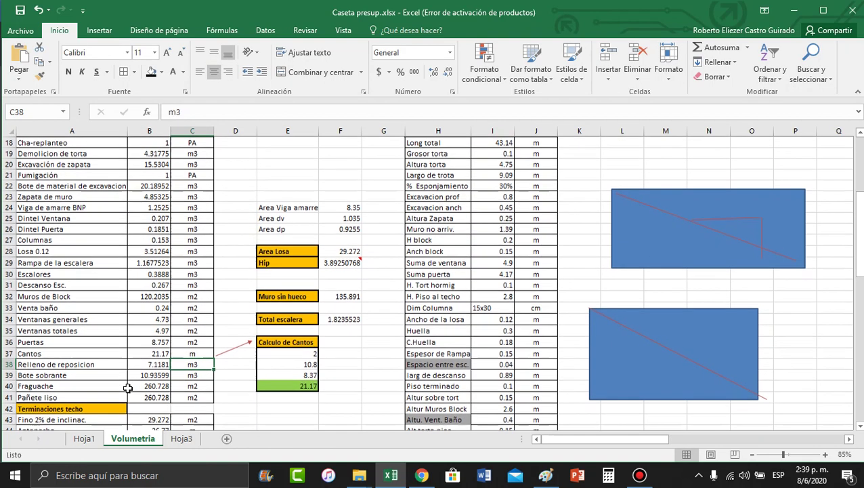
pyautogui.click(152, 299)
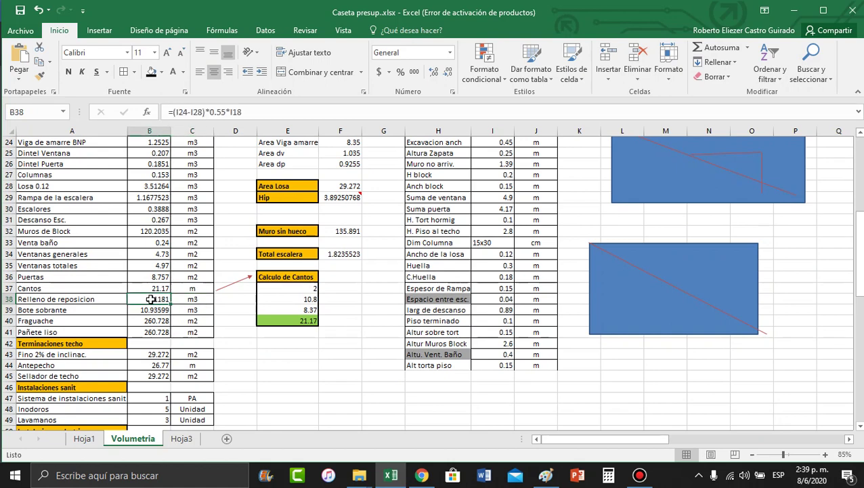
pyautogui.click(81, 310)
pyautogui.click(146, 311)
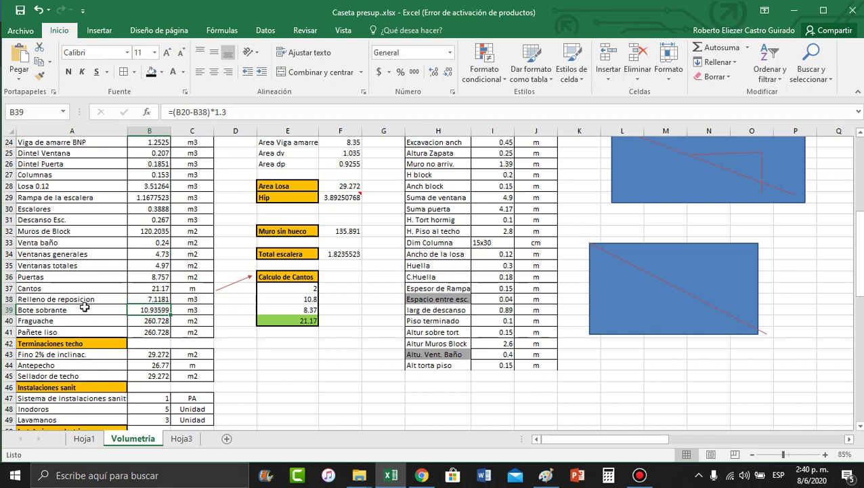
# Step: Inspect the Excavación de zapata formula in B20 and the Bote de material de excavacion formula in B22
pyautogui.scroll(3, 84, 307)
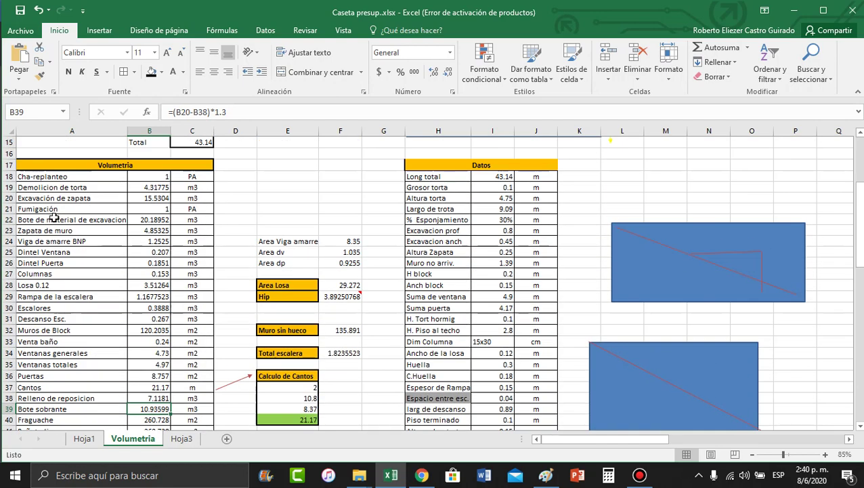
pyautogui.click(45, 199)
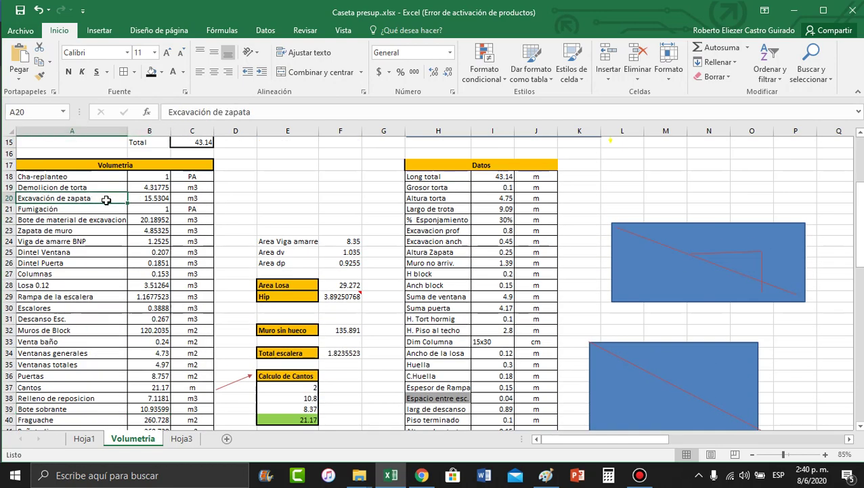
pyautogui.click(149, 198)
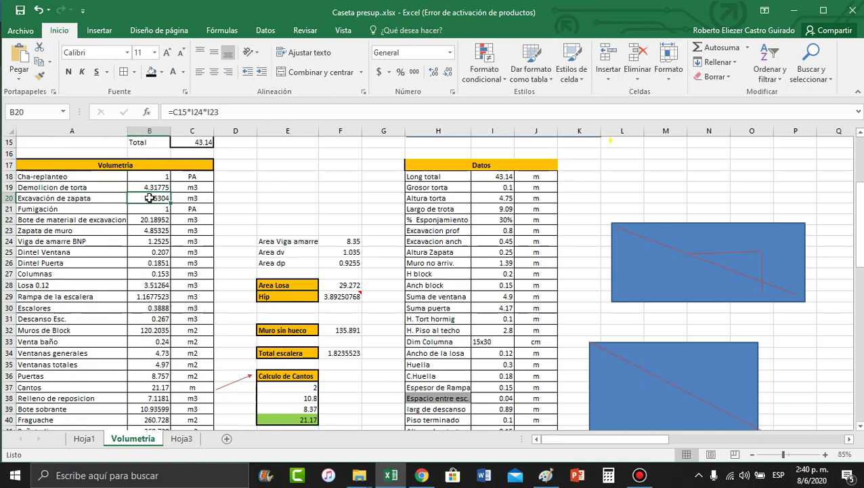
pyautogui.click(68, 220)
pyautogui.click(146, 220)
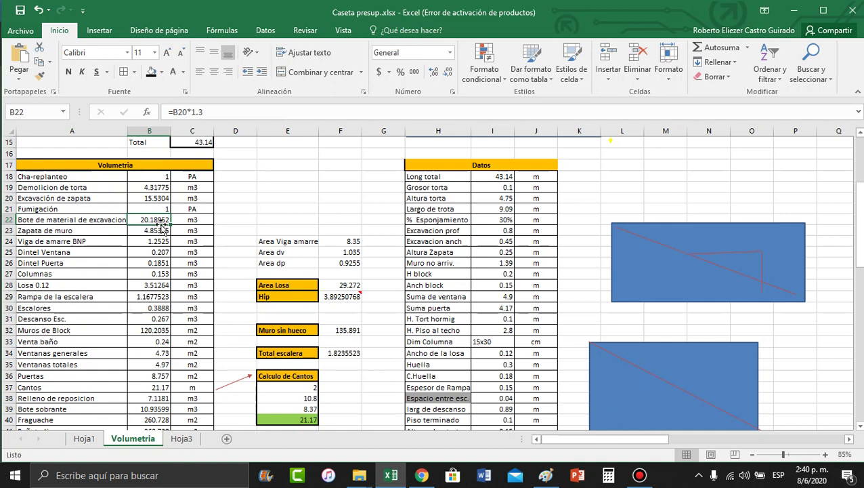
pyautogui.click(639, 476)
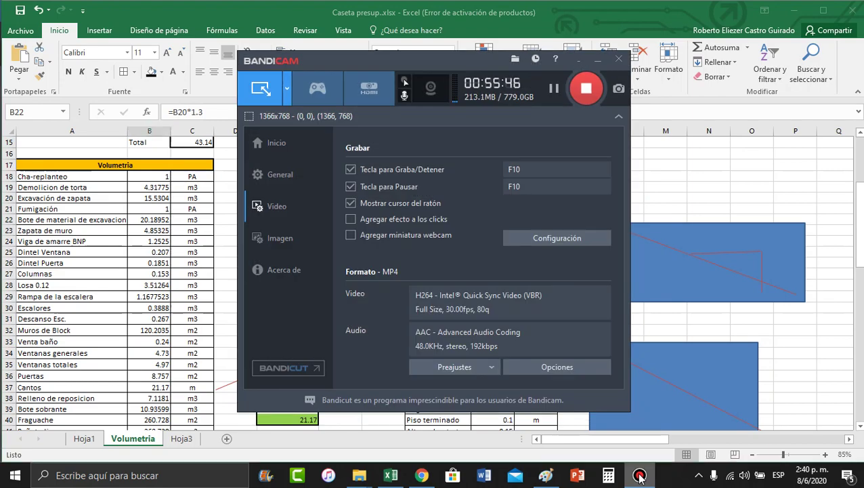
pyautogui.click(640, 476)
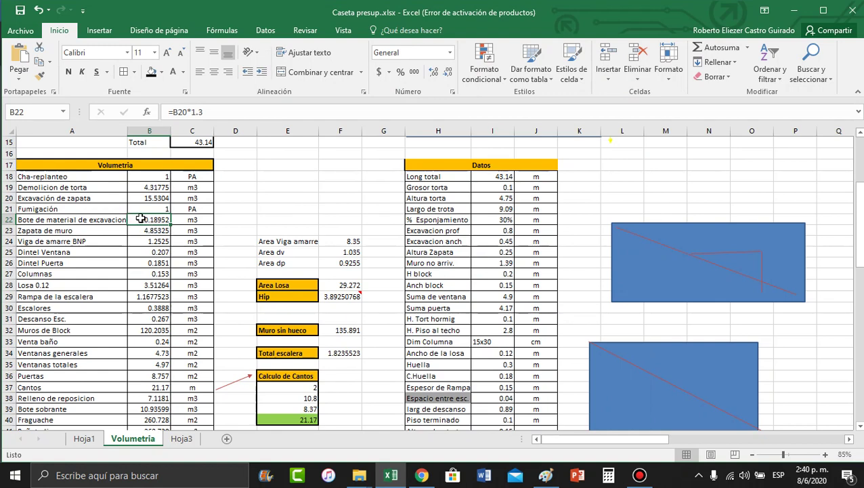
# Step: Trace the Bote sobrante formula in B39 to the excavation in B20 and the backfill in B38, leaving it unedited
pyautogui.click(149, 200)
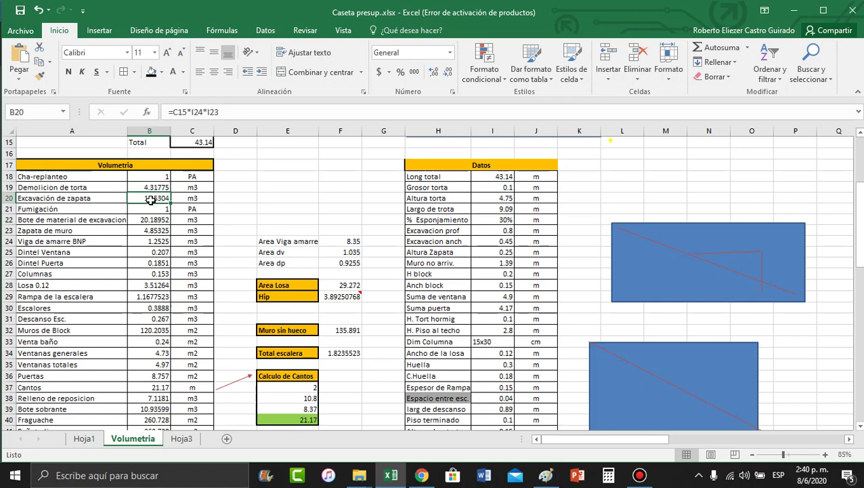
pyautogui.scroll(-2, 151, 200)
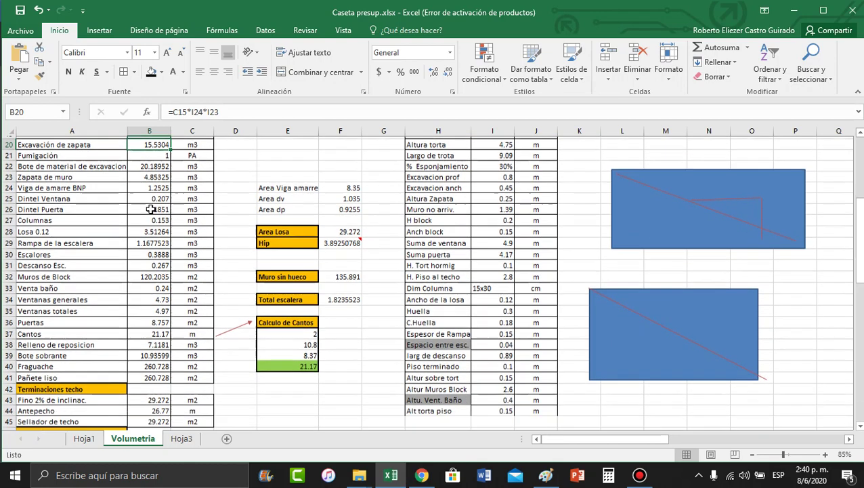
pyautogui.click(150, 332)
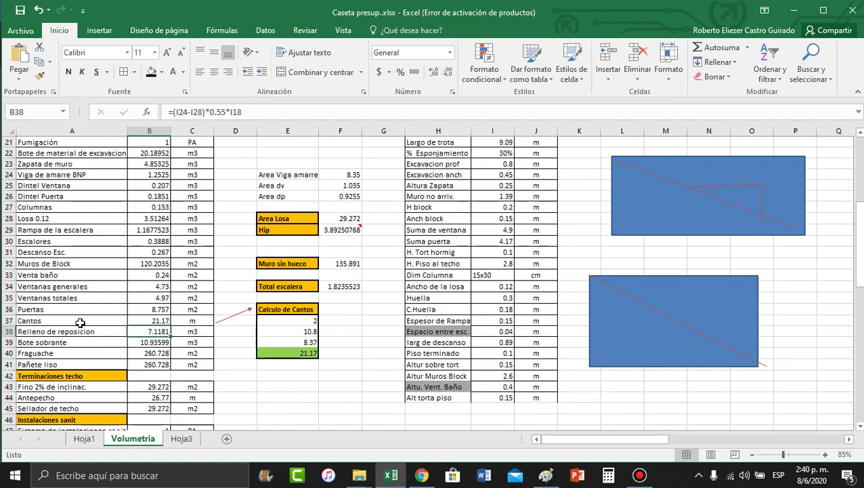
pyautogui.click(145, 343)
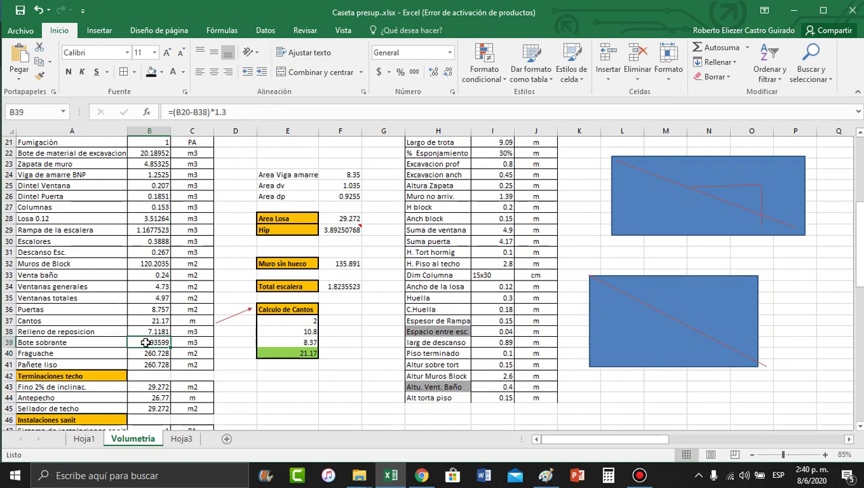
pyautogui.click(256, 114)
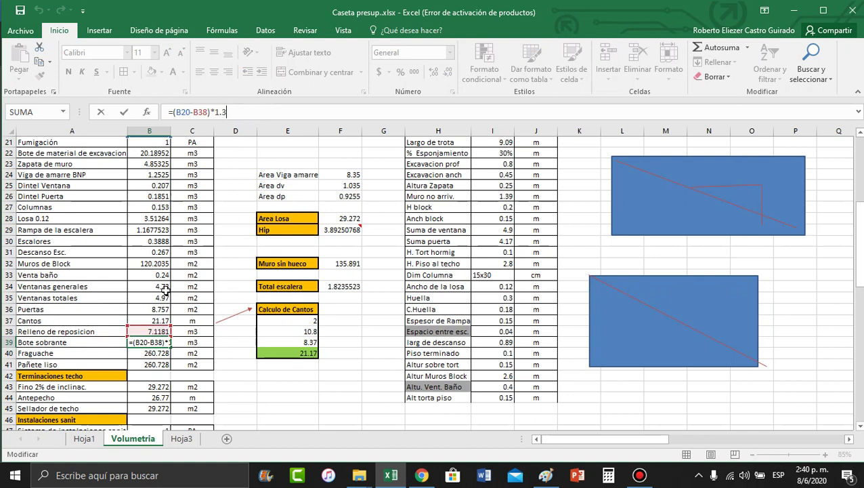
pyautogui.click(150, 364)
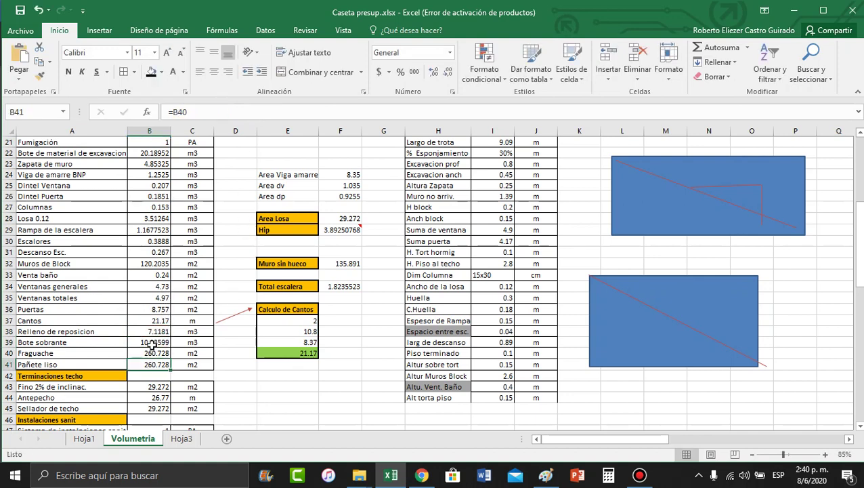
# Step: Examine the Datos cells referenced by the Relleno de reposicion formula in B38, leaving the formula unedited
pyautogui.click(132, 330)
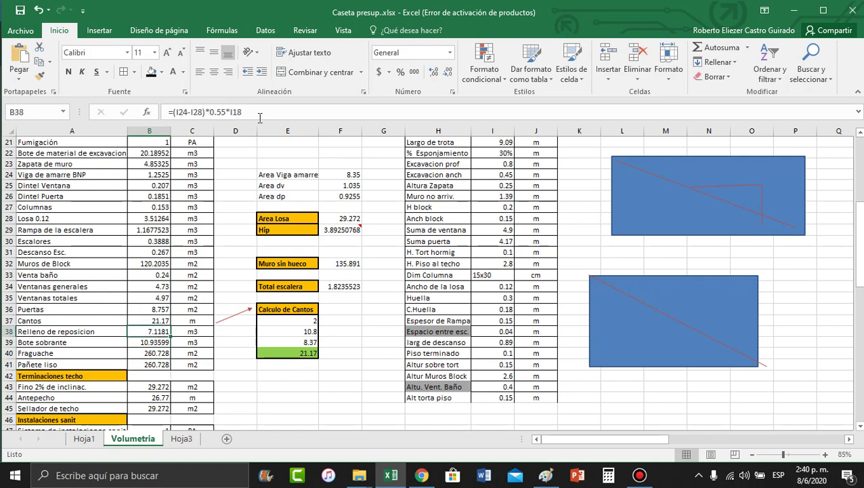
pyautogui.doubleClick(156, 331)
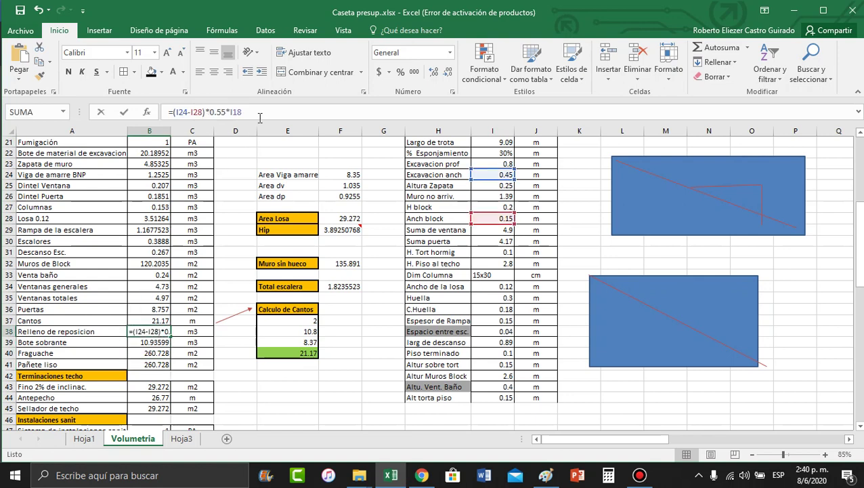
pyautogui.click(163, 365)
pyautogui.click(151, 331)
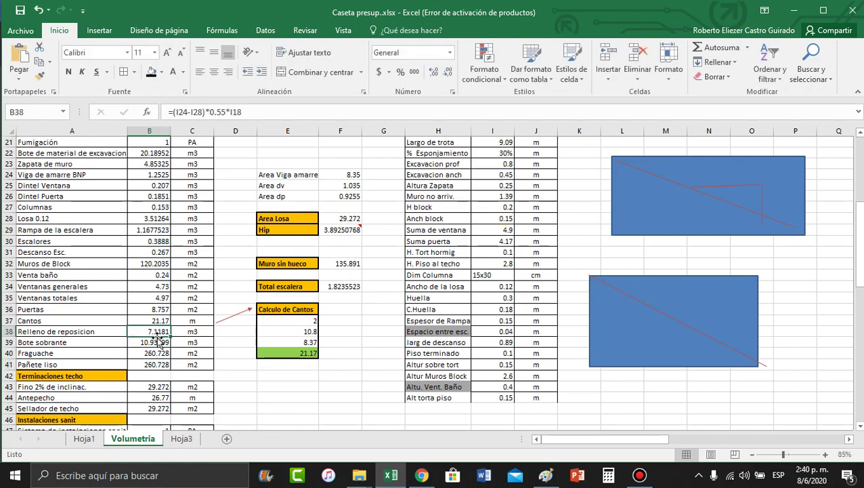
# Step: Recheck the Excavación de zapata volume in B20 against the backfill subtraction and 1.3 factor in the B39 formula, without editing
pyautogui.scroll(3, 147, 249)
pyautogui.scroll(2, 146, 249)
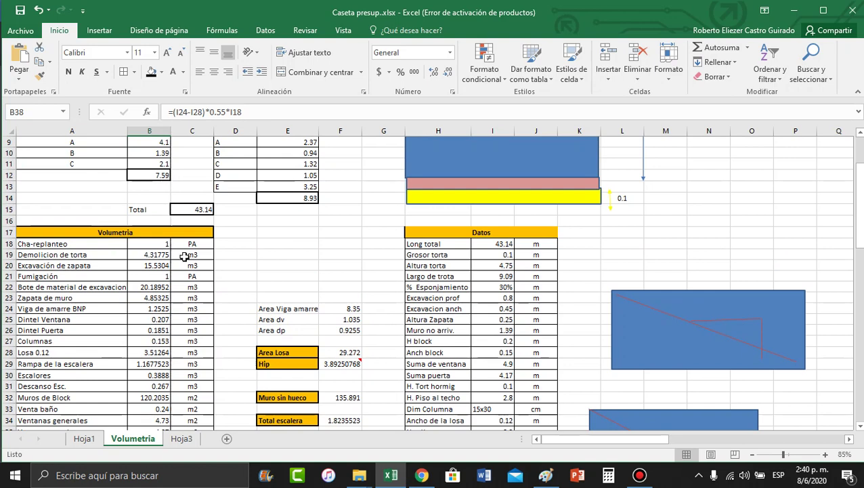
pyautogui.click(147, 268)
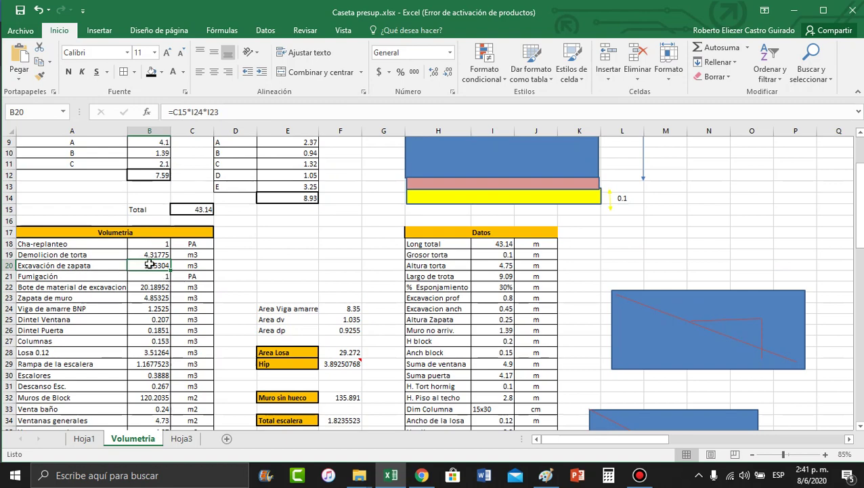
pyautogui.scroll(-3, 149, 265)
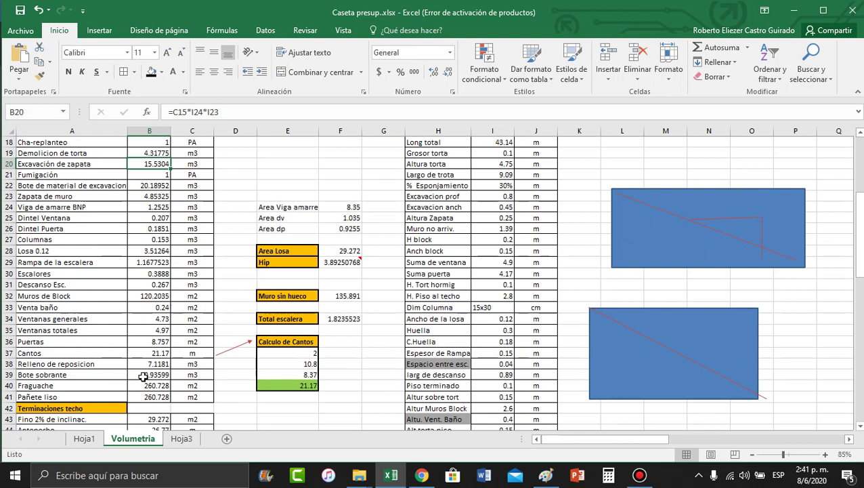
pyautogui.doubleClick(143, 375)
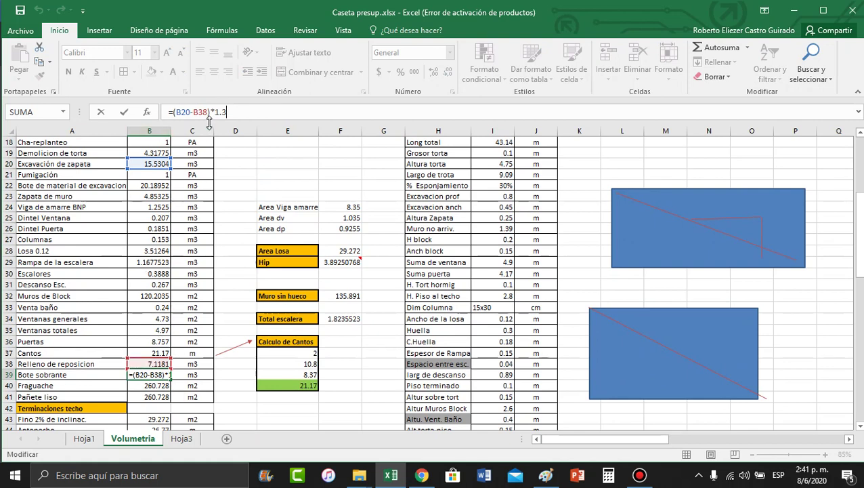
pyautogui.click(162, 394)
pyautogui.click(154, 364)
pyautogui.click(160, 372)
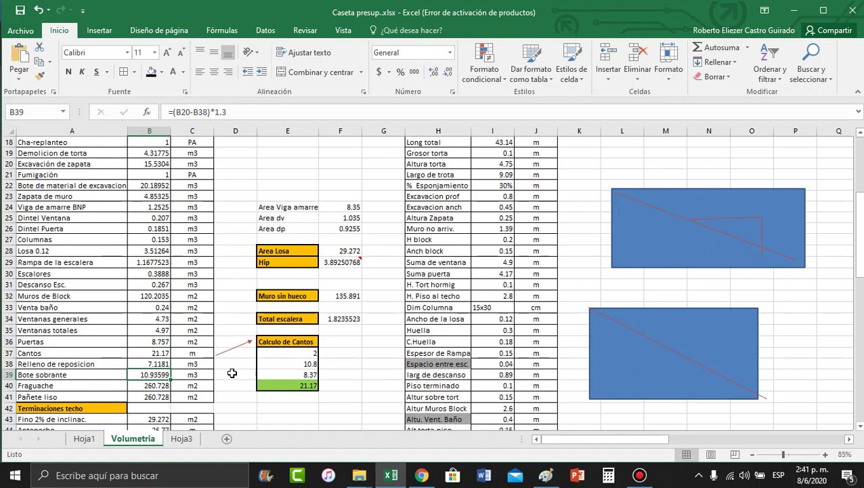
# Step: Examine the cells referenced by the Fraguache formula in B40 and check the units of Fraguache and Pañete liso
pyautogui.click(79, 387)
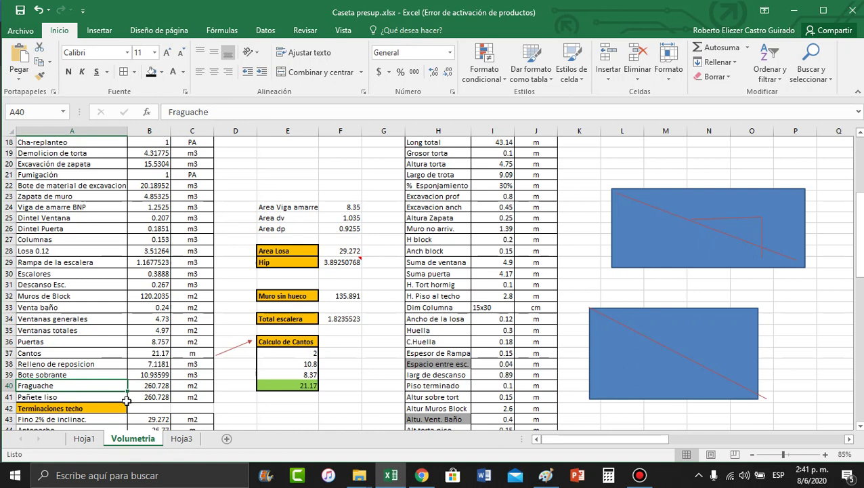
pyautogui.click(149, 385)
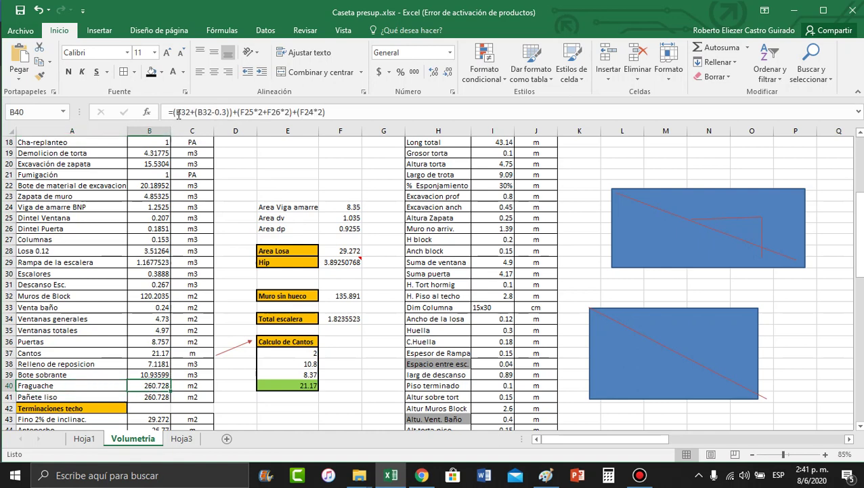
pyautogui.click(331, 112)
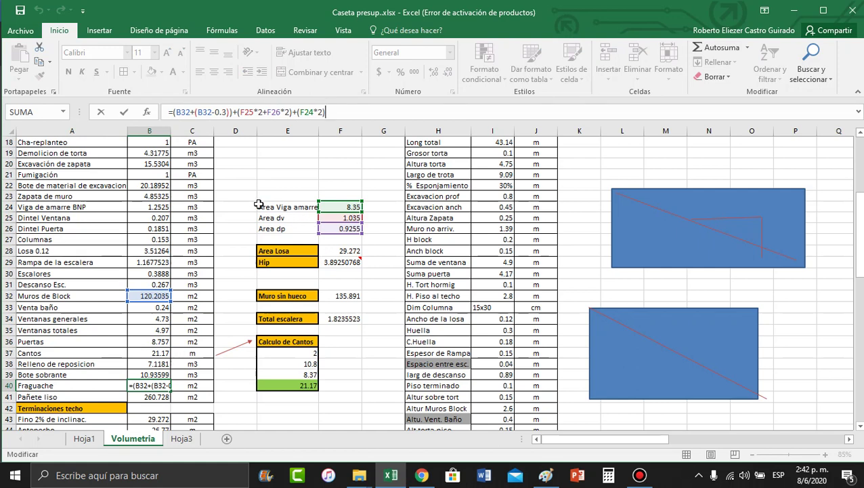
pyautogui.click(89, 389)
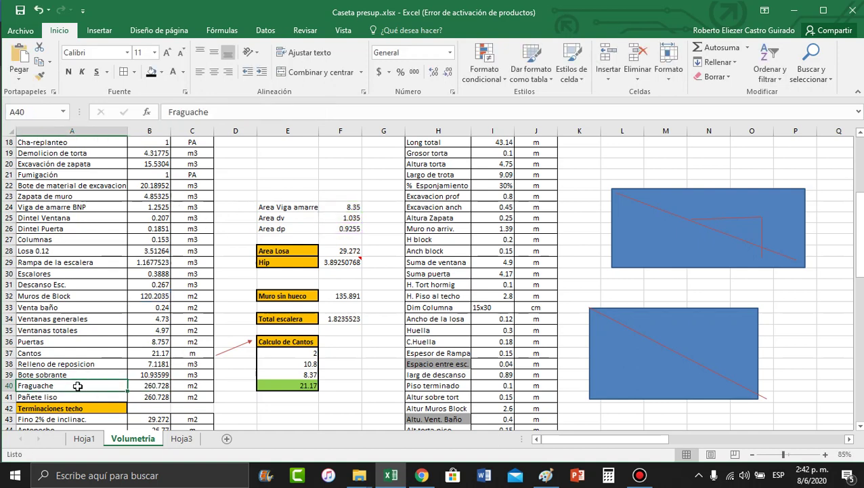
pyautogui.click(193, 385)
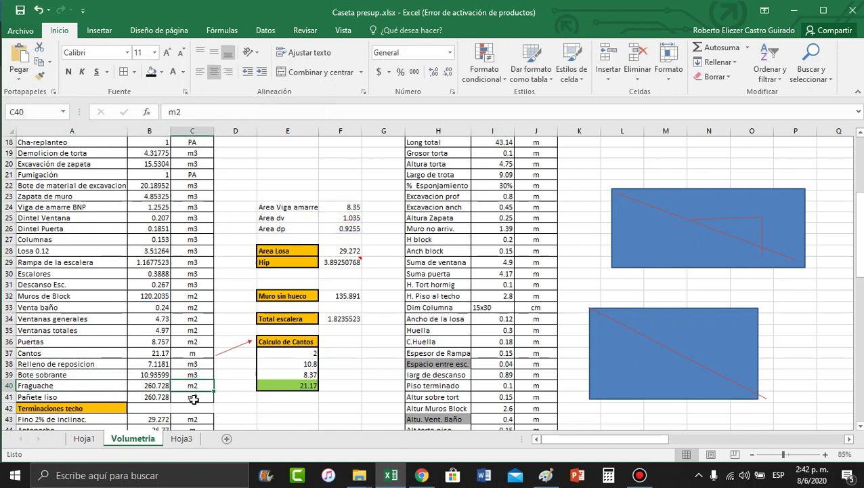
pyautogui.click(200, 397)
# Step: Trace the Muros de Block area used in the B40 formula to B32 and its Ventanas totales, Puertas and Muro sin hueco terms
pyautogui.click(132, 385)
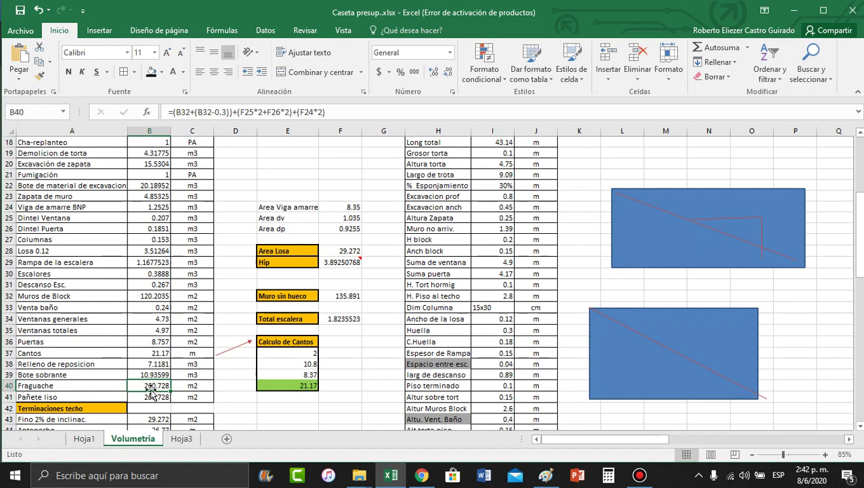
pyautogui.click(332, 111)
pyautogui.click(112, 307)
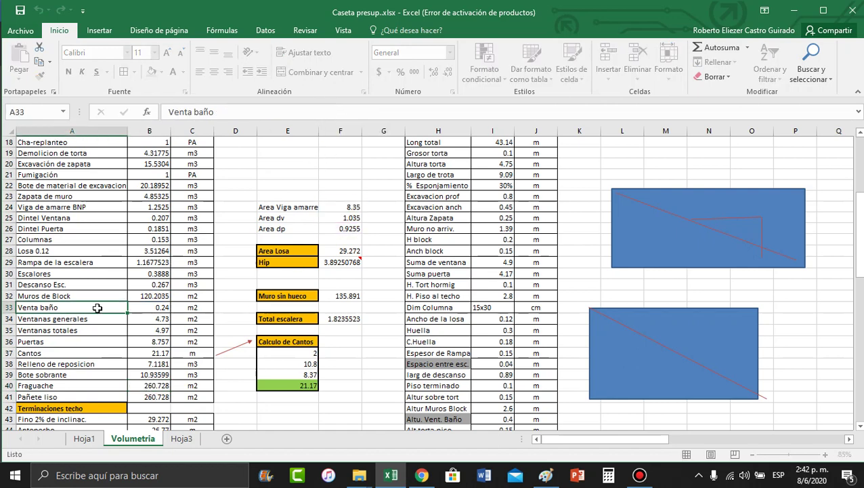
pyautogui.click(140, 296)
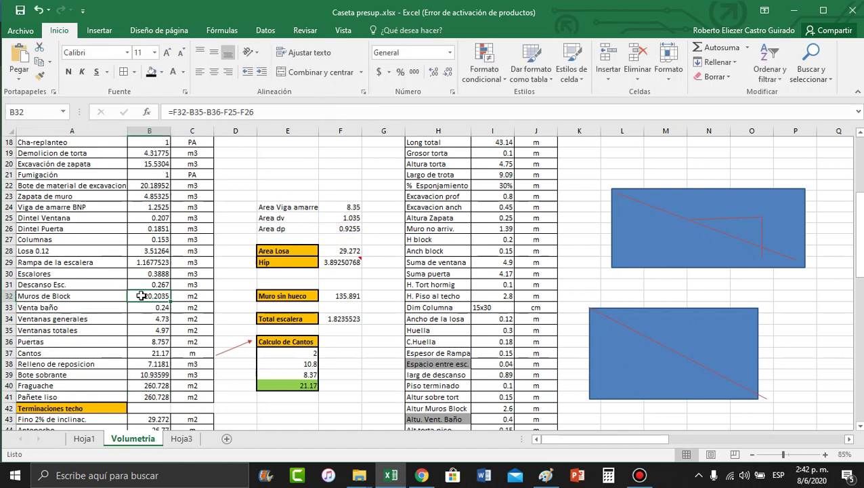
pyautogui.click(54, 329)
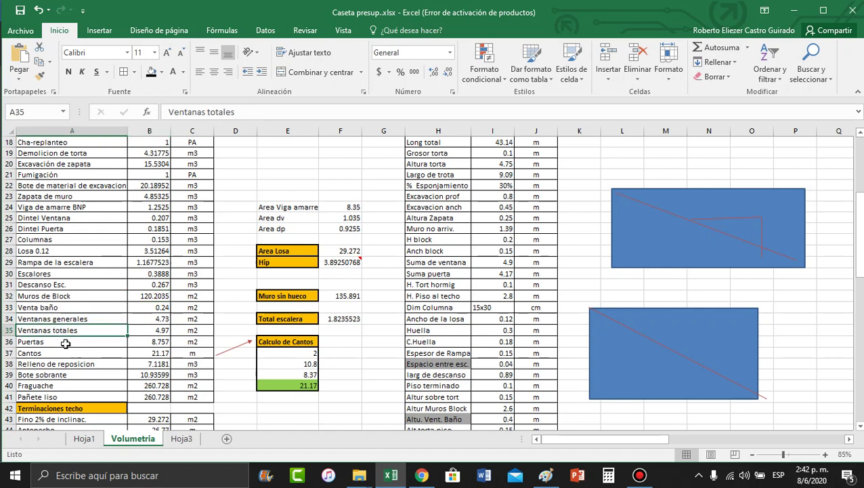
pyautogui.click(66, 342)
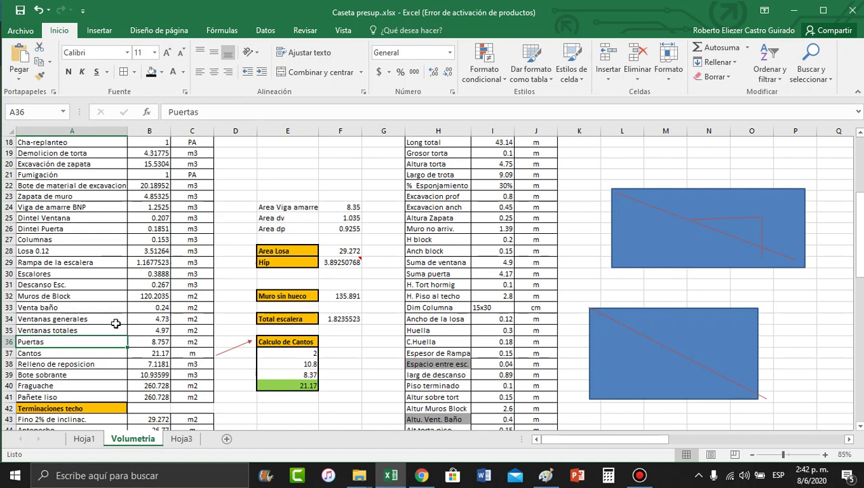
pyautogui.click(339, 297)
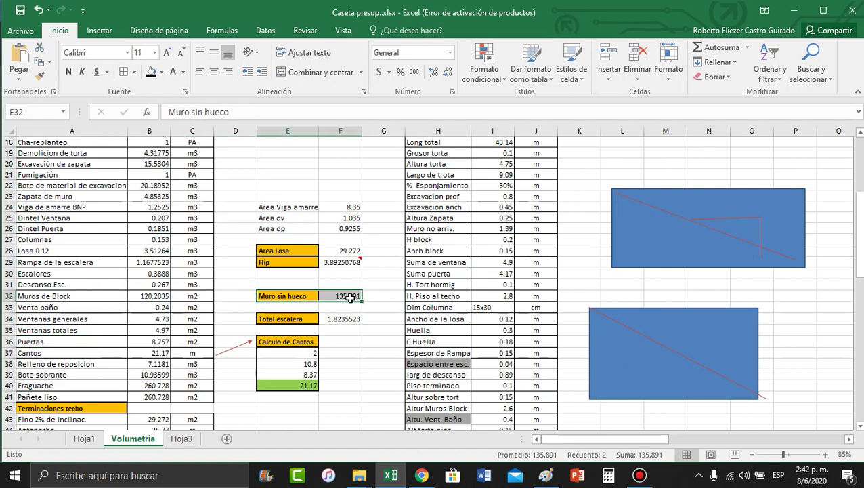
pyautogui.click(162, 296)
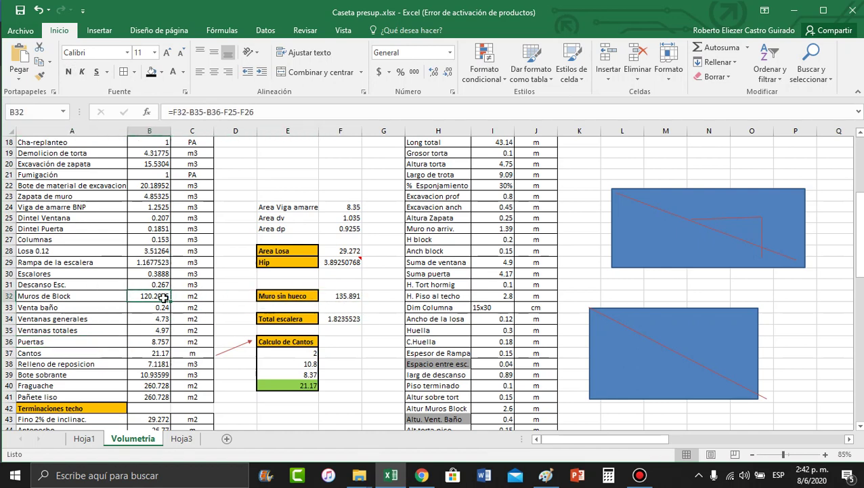
# Step: Check the F25 and F26 lintel terms of the Muros de Block formula in B32 against the dintel picture in Chrome
pyautogui.click(281, 115)
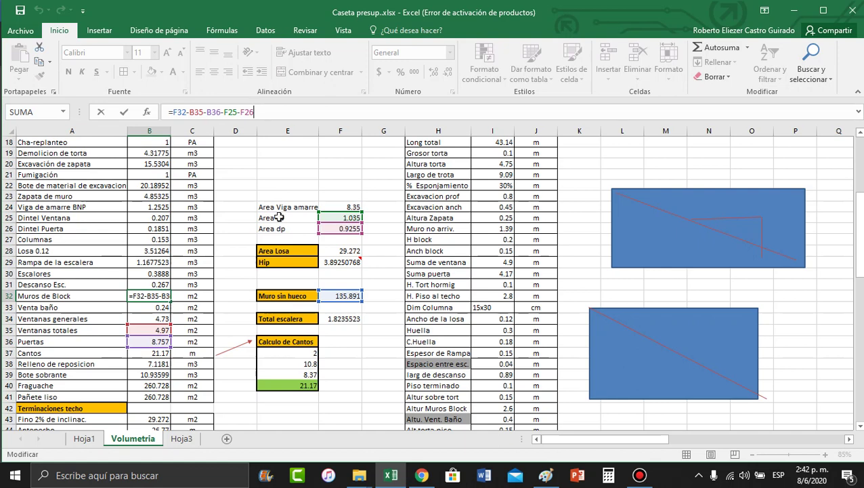
pyautogui.click(422, 475)
pyautogui.click(289, 15)
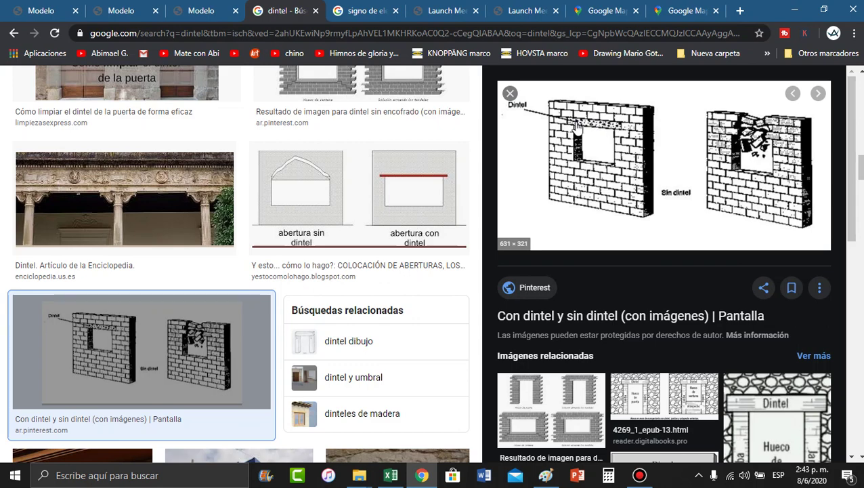
pyautogui.hotkey('alt', 'Tab')
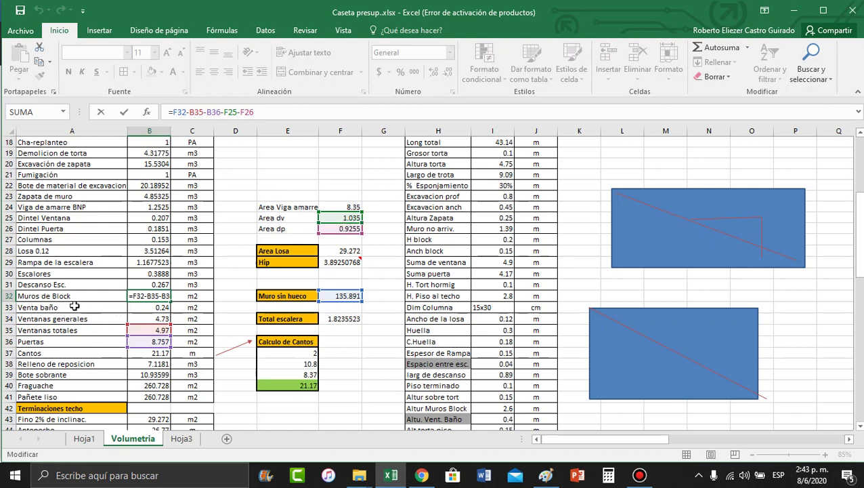
pyautogui.click(140, 317)
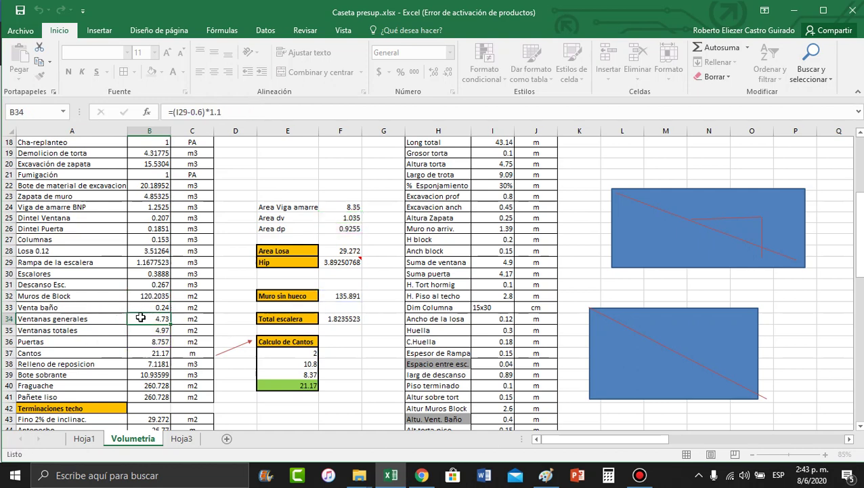
# Step: Compare the Dintel Ventana volume formula in B25 with the Area dv formula in F25 and their referenced Datos cells
pyautogui.click(296, 219)
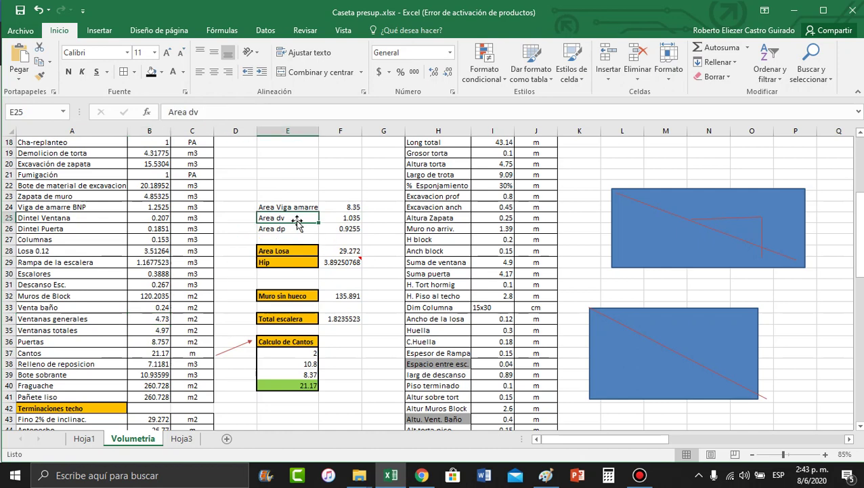
pyautogui.click(135, 219)
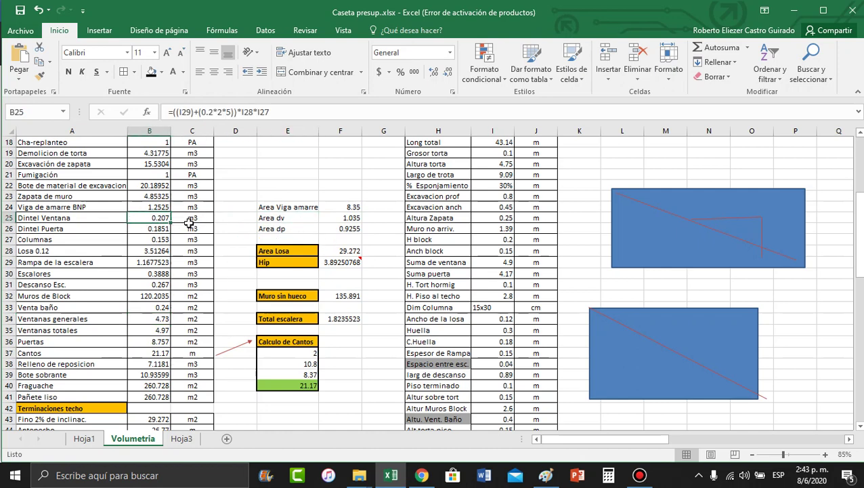
pyautogui.click(287, 110)
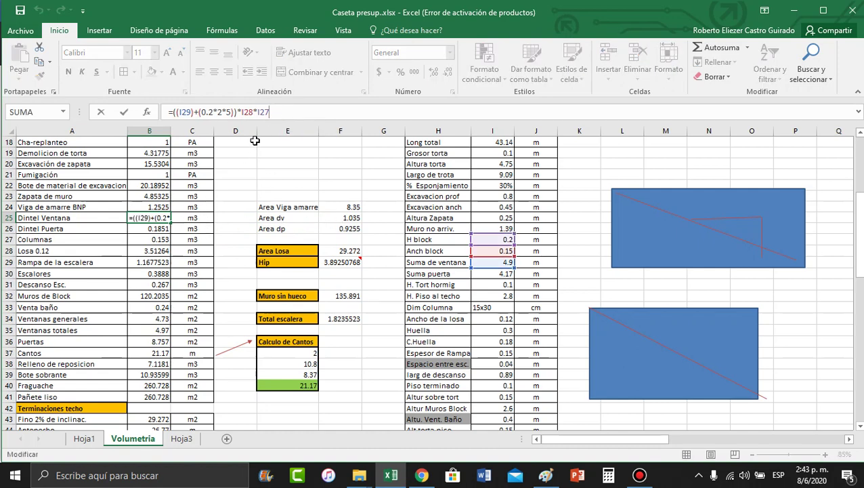
pyautogui.click(339, 217)
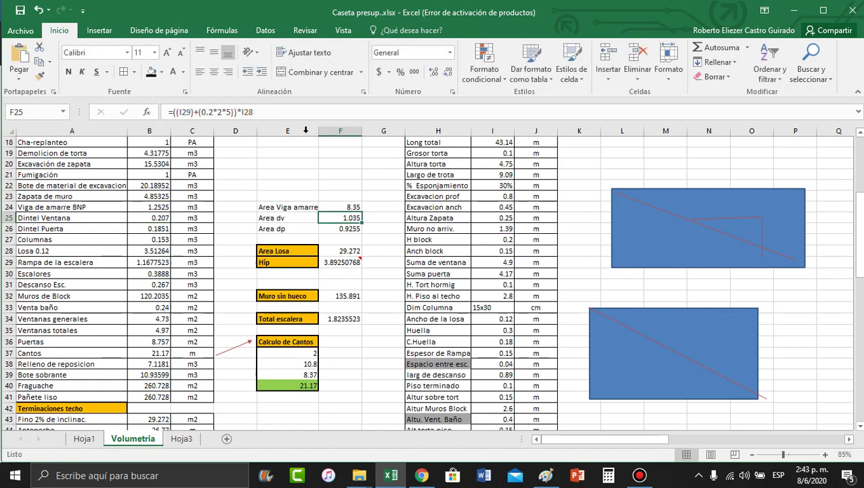
pyautogui.click(282, 112)
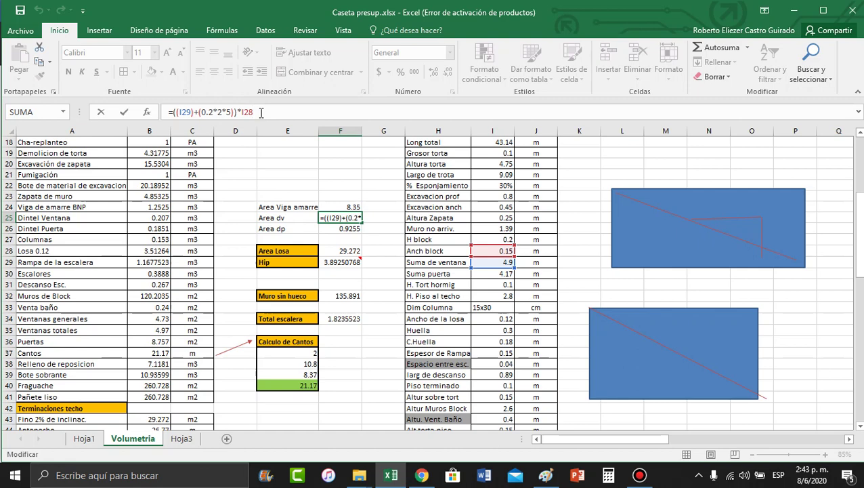
# Step: Try the Dintel Ventana formula in B25 without its I27 block height factor, comparing it with Area dv in F25
pyautogui.click(150, 218)
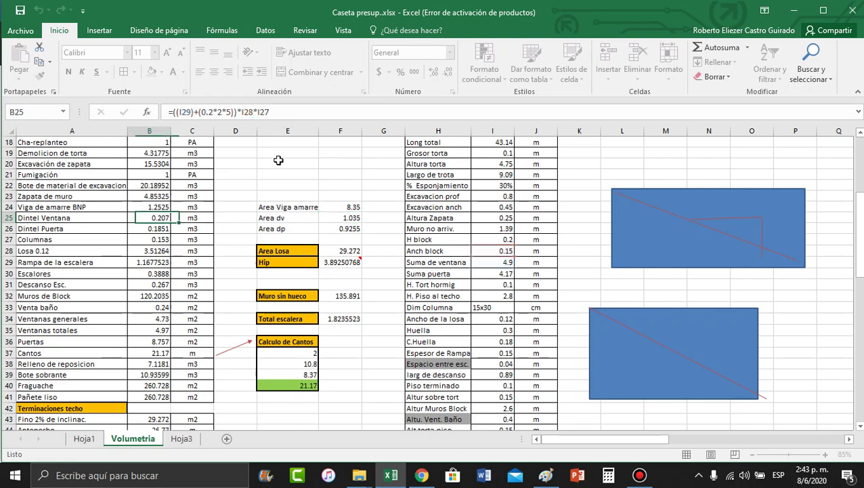
pyautogui.click(275, 112)
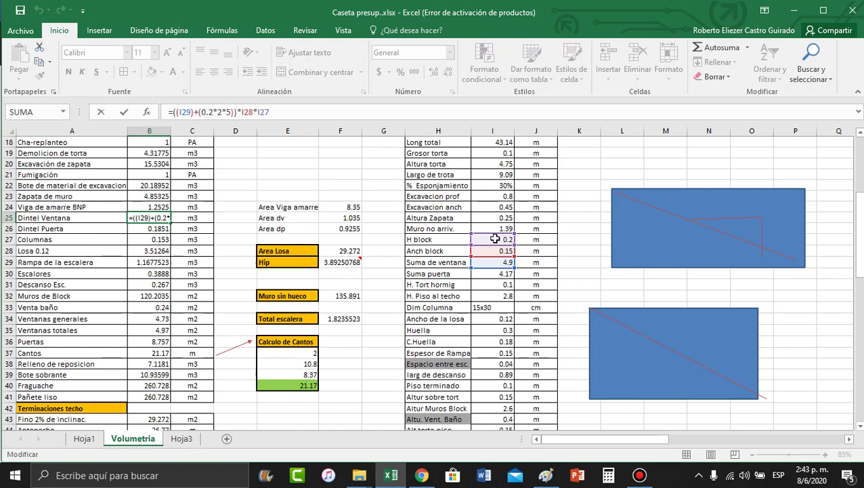
pyautogui.press('BackSpace')
pyautogui.press('BackSpace')
pyautogui.press('BackSpace')
pyautogui.press('BackSpace')
pyautogui.click(334, 218)
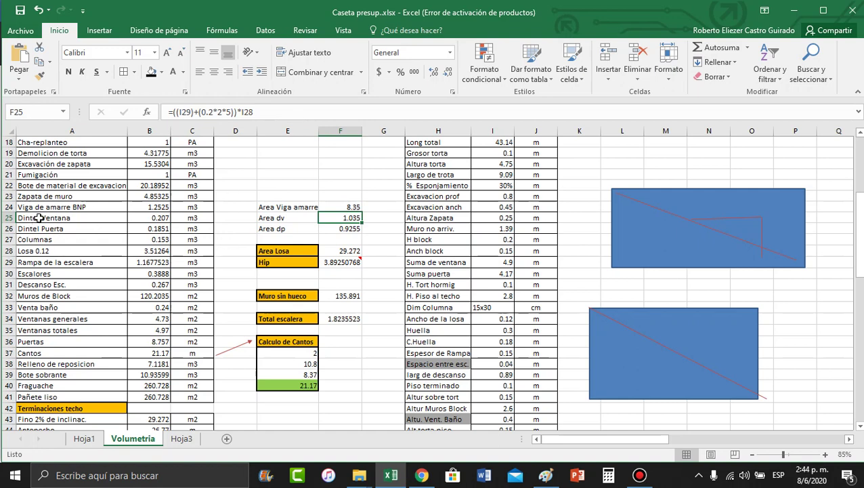
# Step: Examine the Area dp formula in F26 and its Suma puerta and Anch block references, leaving it unedited
pyautogui.click(332, 228)
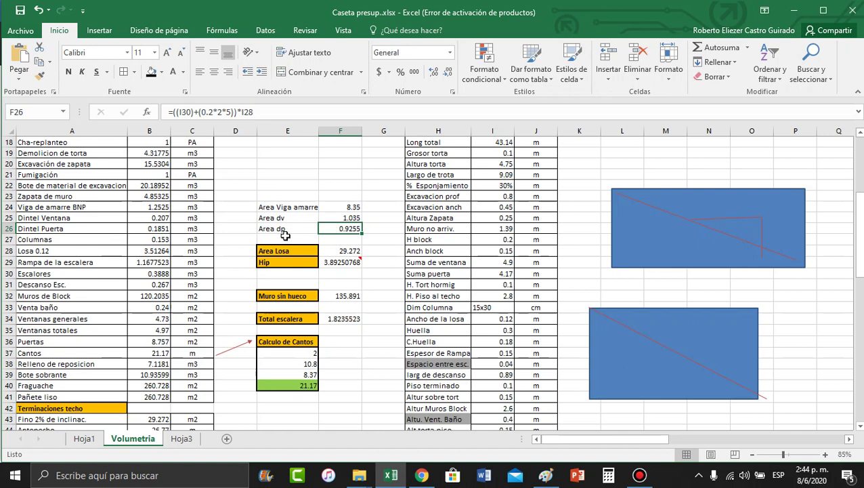
pyautogui.press('F2')
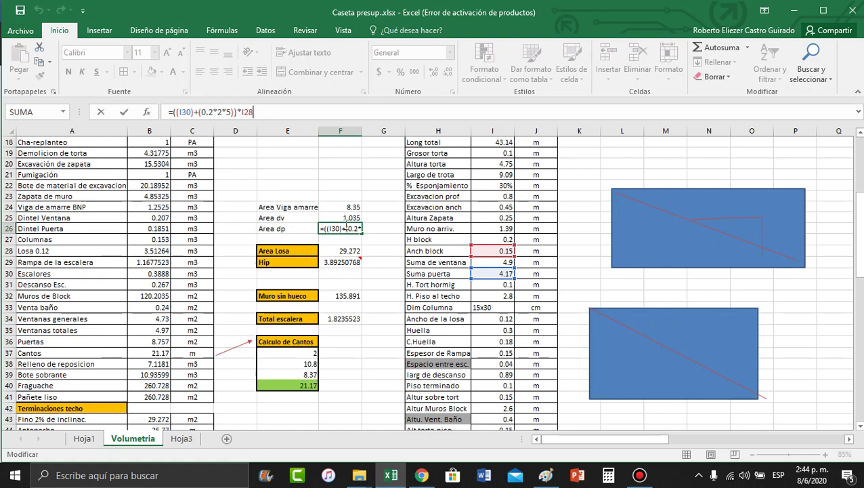
pyautogui.click(408, 250)
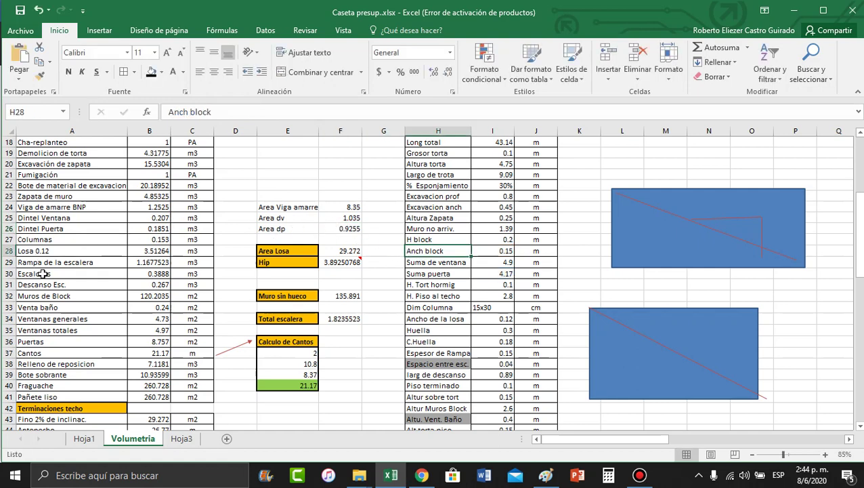
# Step: Trace the lintel areas from the Muros de Block formula in B32 to the Fraguache formula in B40
pyautogui.click(135, 297)
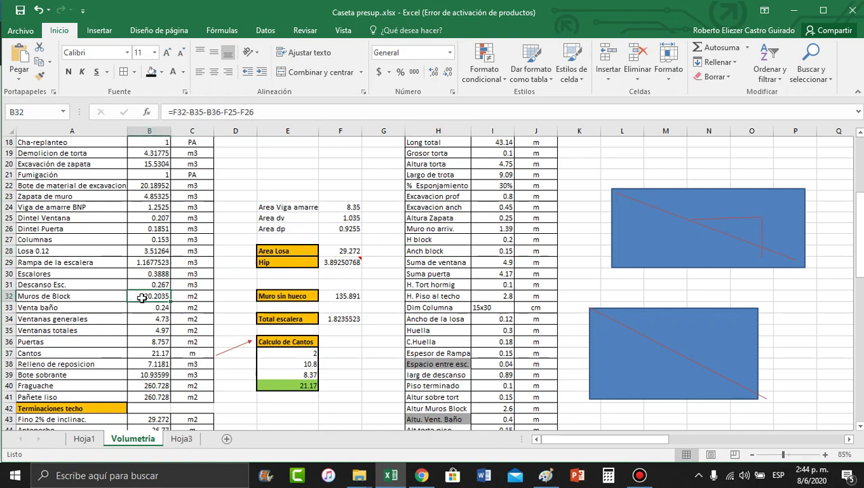
pyautogui.click(261, 112)
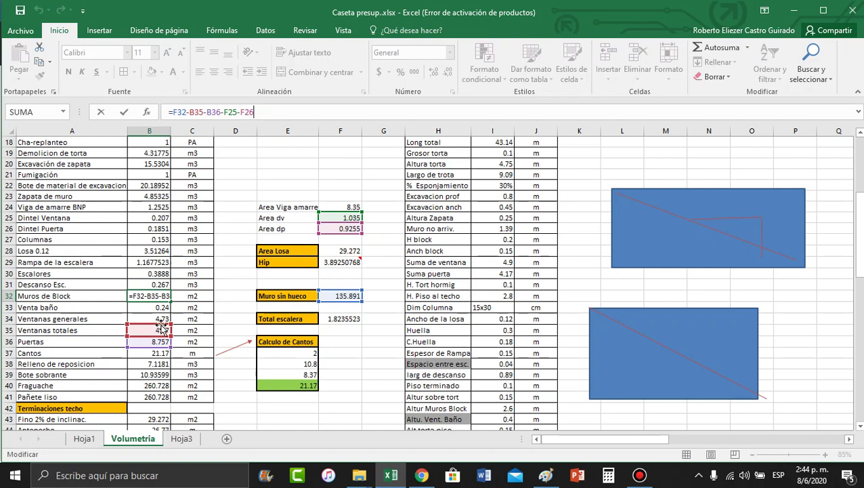
pyautogui.click(150, 386)
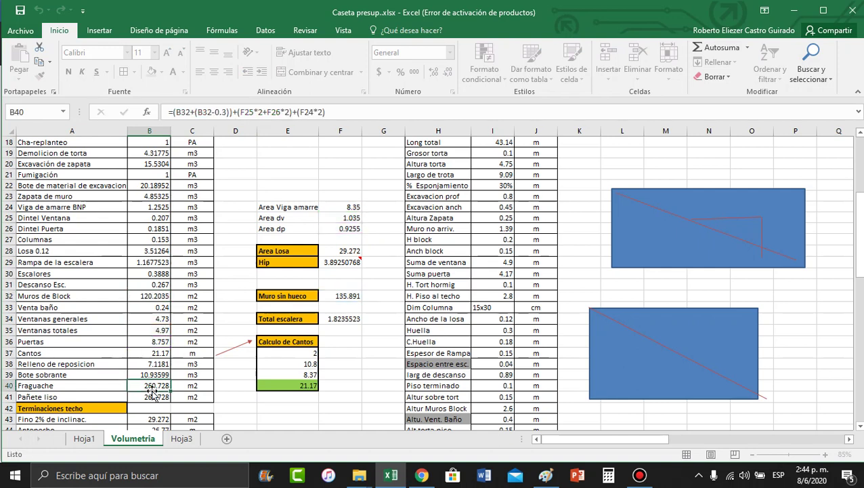
pyautogui.click(356, 109)
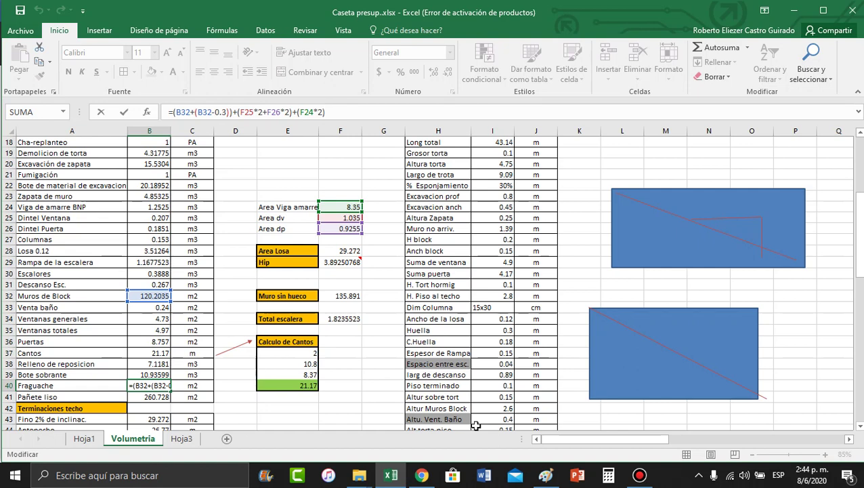
# Step: Switch to Chrome, examine the walls on the Dimensionado.pdf floor plan, and return to the Excel workbook
pyautogui.moveTo(421, 479)
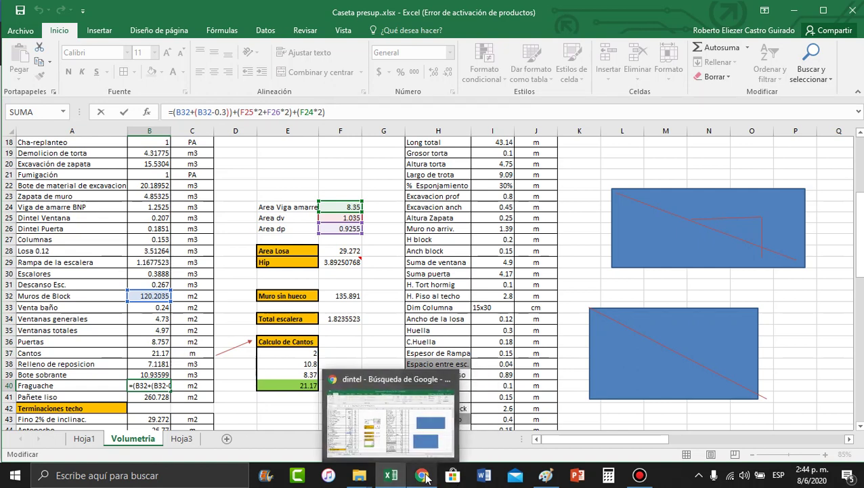
pyautogui.click(421, 477)
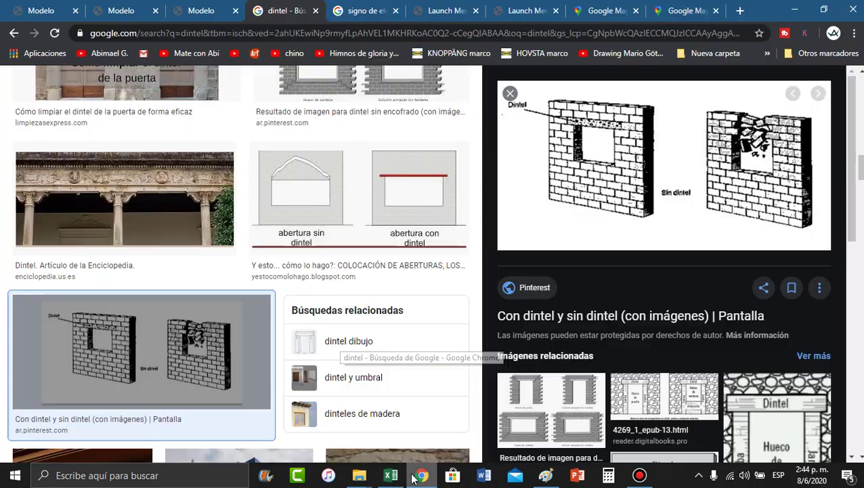
pyautogui.click(185, 8)
pyautogui.click(114, 11)
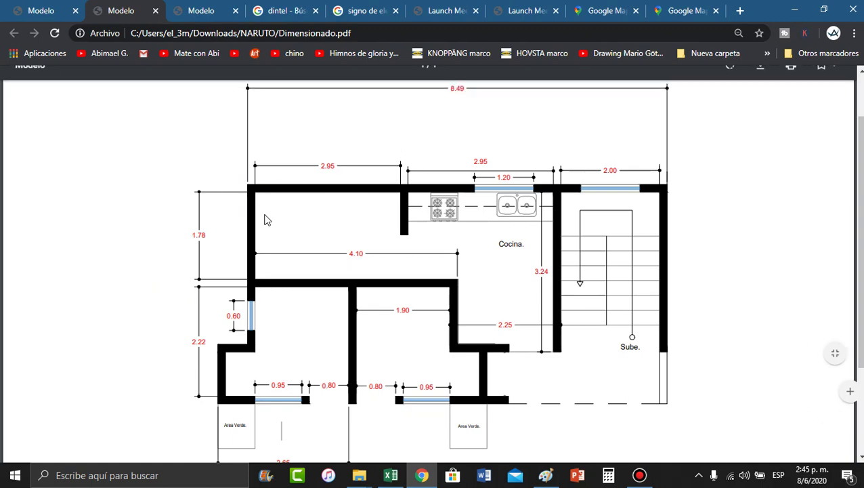
pyautogui.hotkey('alt', 'Tab')
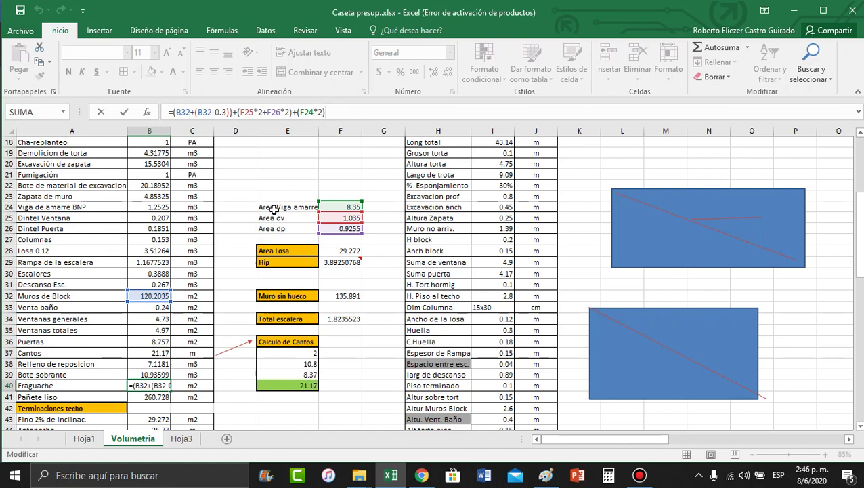
# Step: Leave the Fraguache formula unedited and review the H block entry and the wall elevation sketch above the Datos table
pyautogui.click(409, 240)
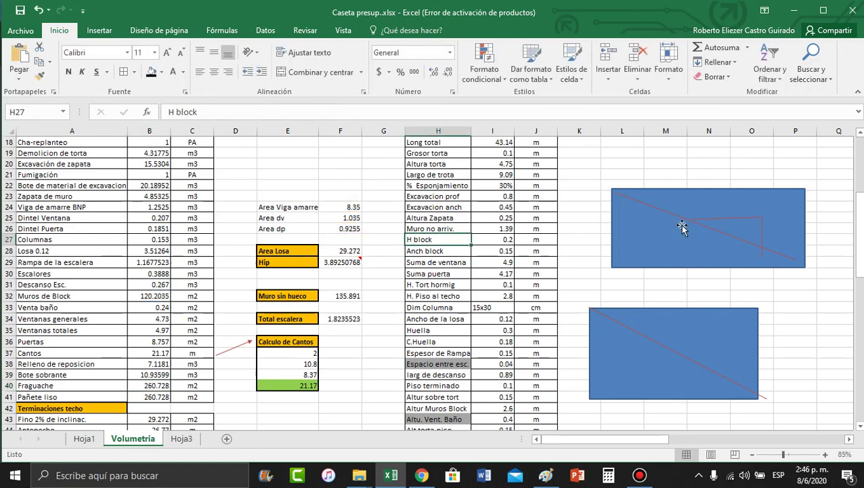
pyautogui.moveTo(856, 251)
pyautogui.mouseDown()
pyautogui.moveTo(855, 177)
pyautogui.moveTo(845, 171)
pyautogui.mouseUp()
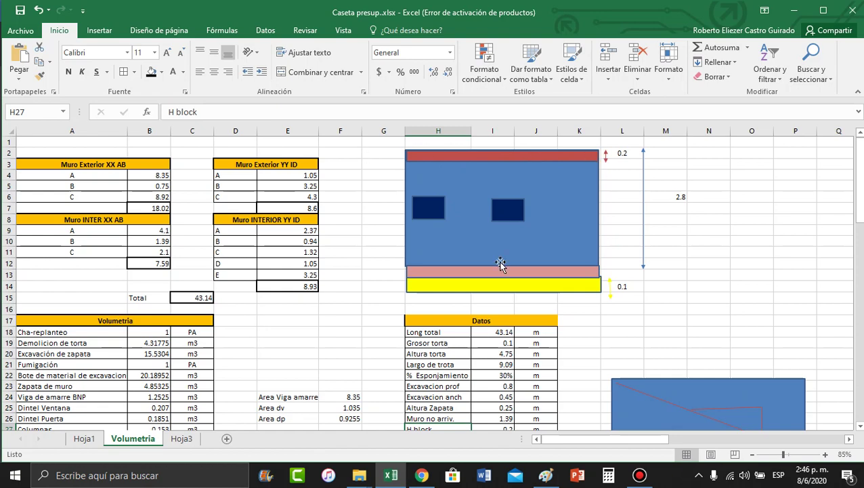
pyautogui.scroll(-5, 502, 265)
pyautogui.scroll(-2, 181, 331)
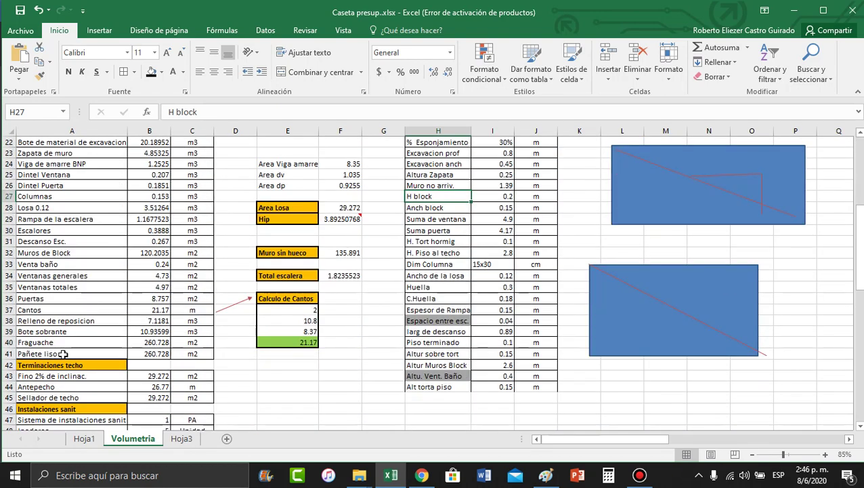
# Step: Recheck the Fraguache formula terms in B40 and the Pañete liso reference to it in B41, without editing
pyautogui.click(157, 340)
pyautogui.click(325, 112)
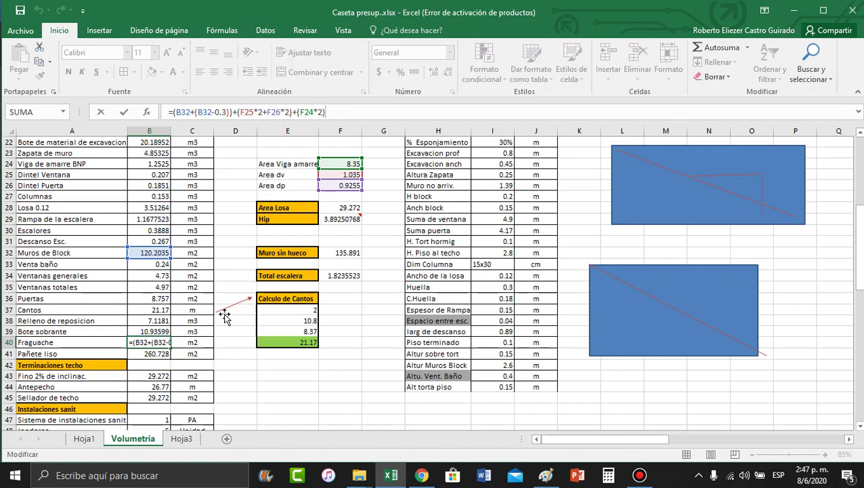
pyautogui.press('Return')
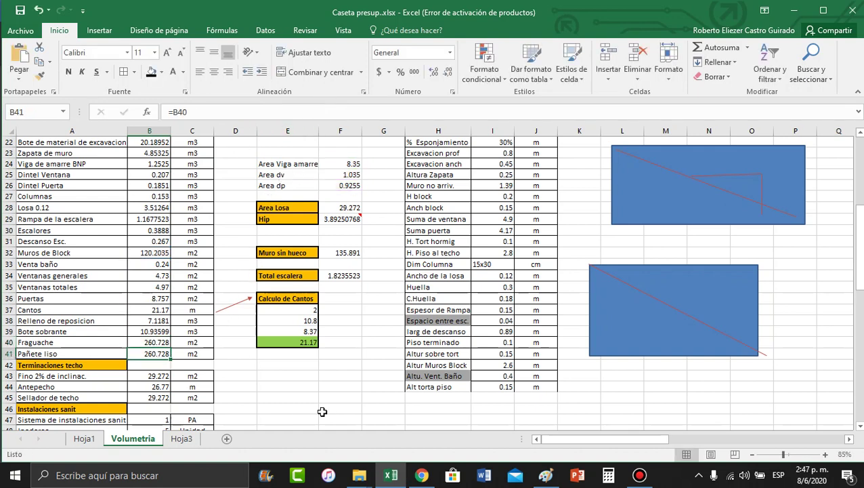
pyautogui.click(65, 351)
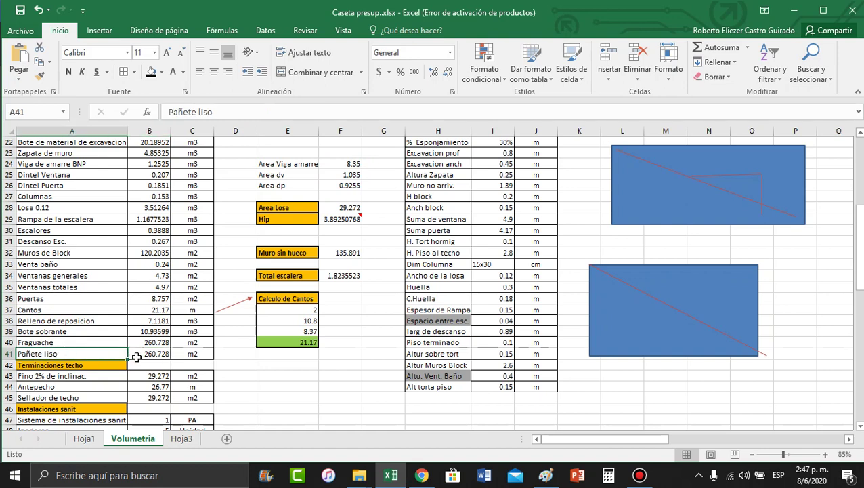
pyautogui.click(135, 353)
pyautogui.click(154, 344)
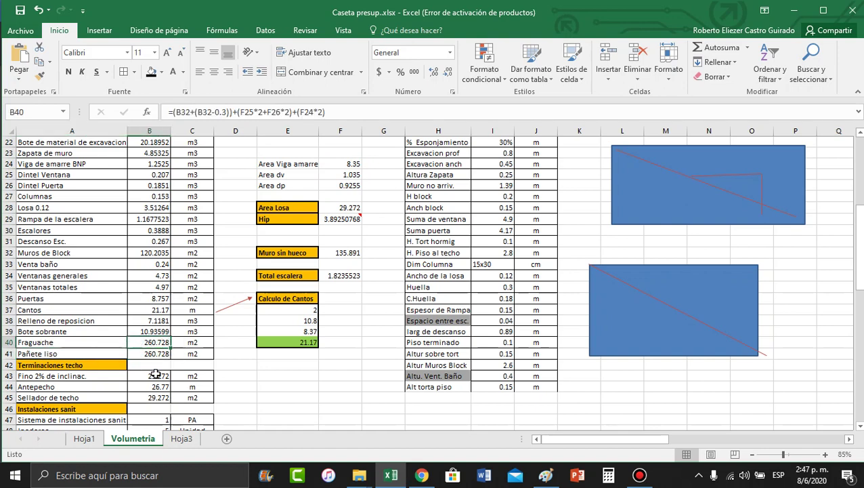
# Step: Examine the unit and formula of Fino 2% de inclinac. in row 43, and switch to the floor plan in Chrome
pyautogui.scroll(-2, 84, 352)
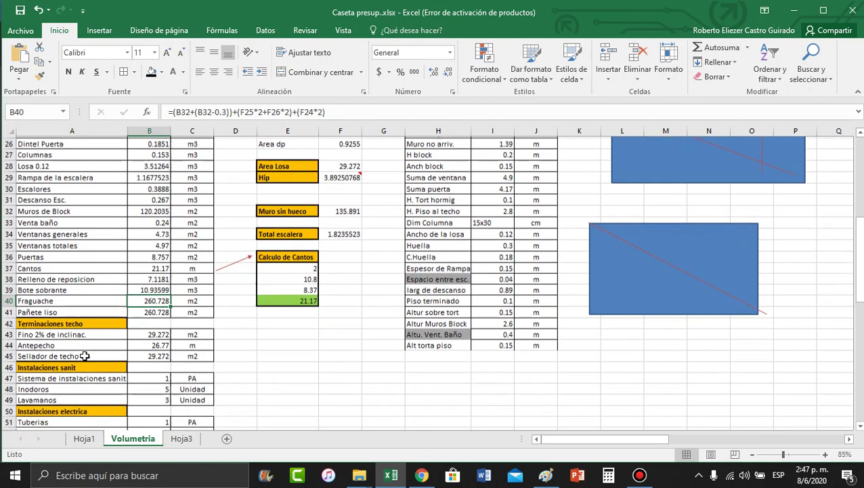
pyautogui.click(51, 313)
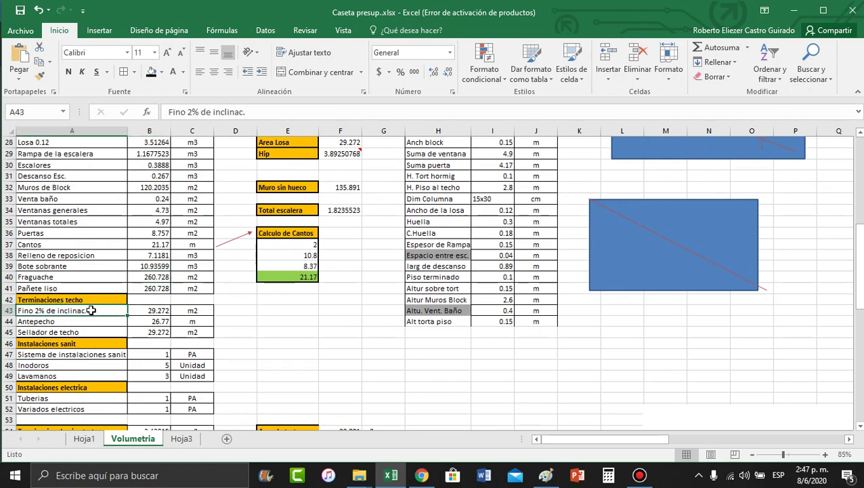
pyautogui.click(197, 311)
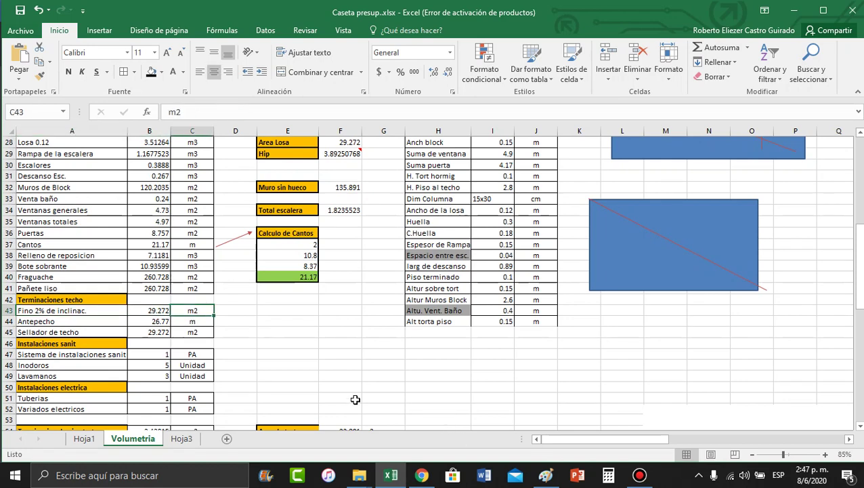
pyautogui.click(152, 311)
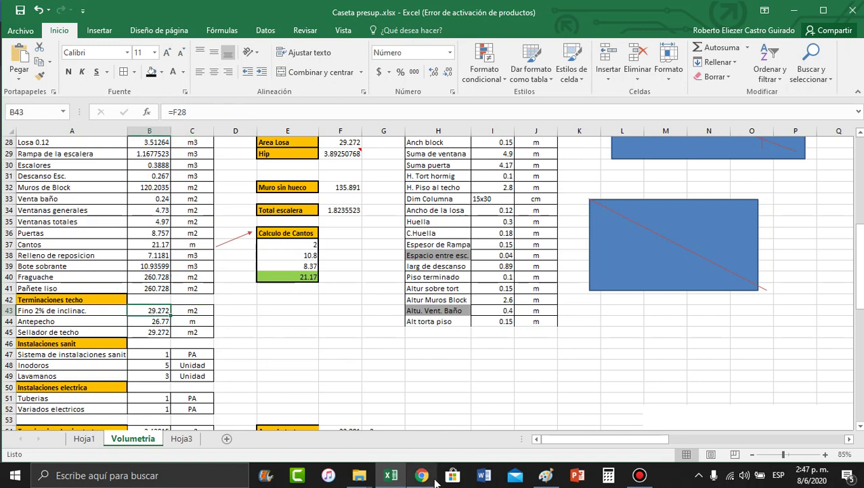
pyautogui.click(421, 475)
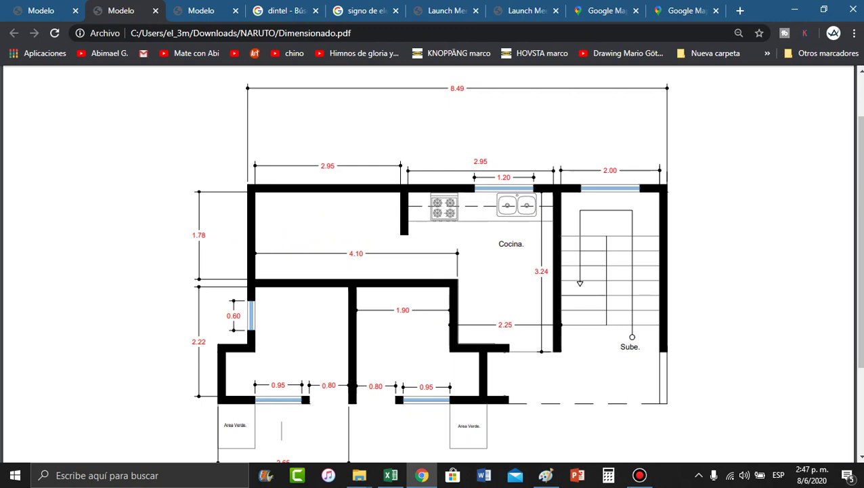
pyautogui.click(638, 477)
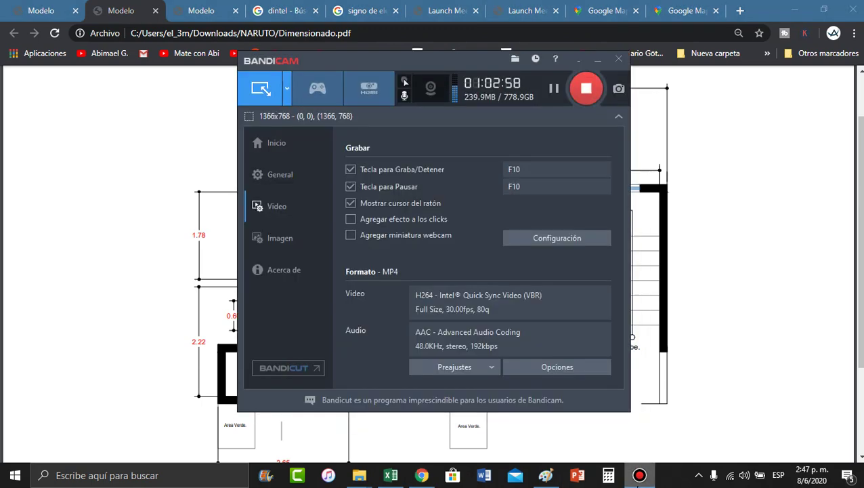
pyautogui.click(638, 480)
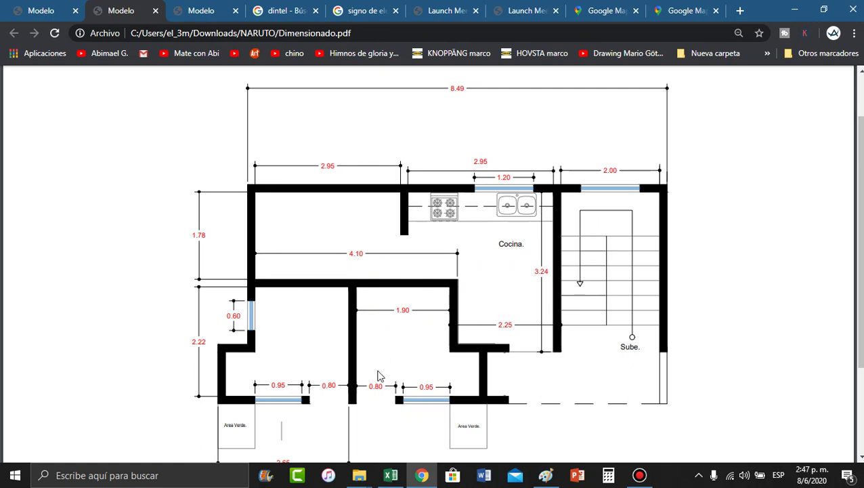
pyautogui.press('F10')
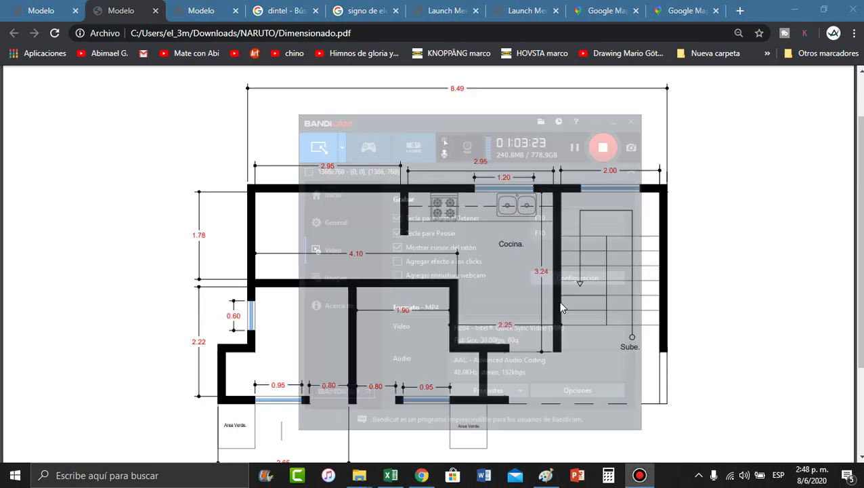
# Step: Switch to Excel and trace the Fino 2% de inclinac. formula in B43 to the Area Losa calculation in F28, without editing
pyautogui.click(391, 475)
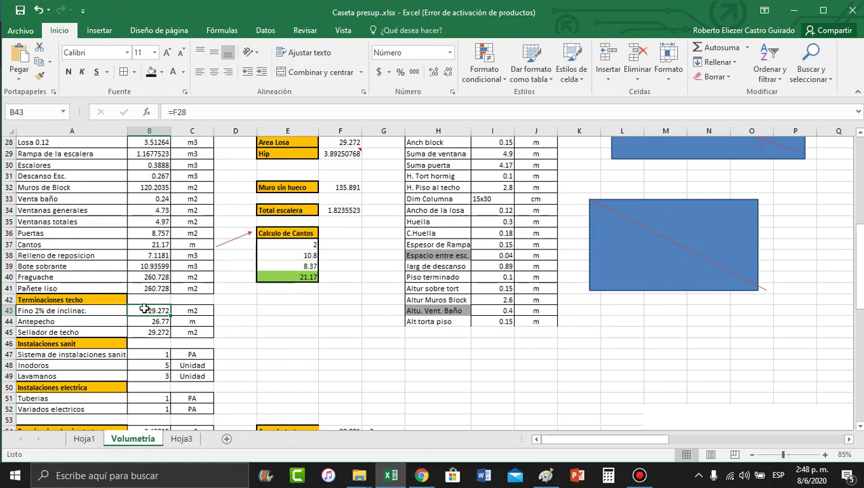
pyautogui.click(229, 116)
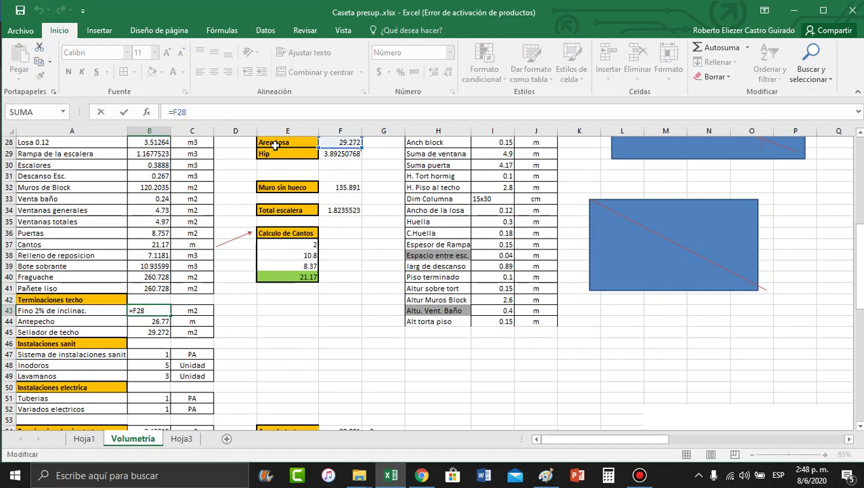
pyautogui.moveTo(858, 265); pyautogui.dragTo(858, 252)
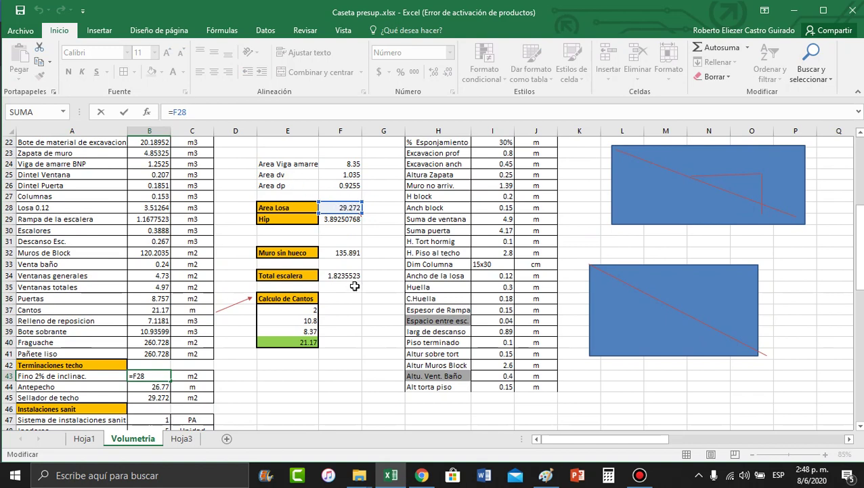
pyautogui.click(348, 204)
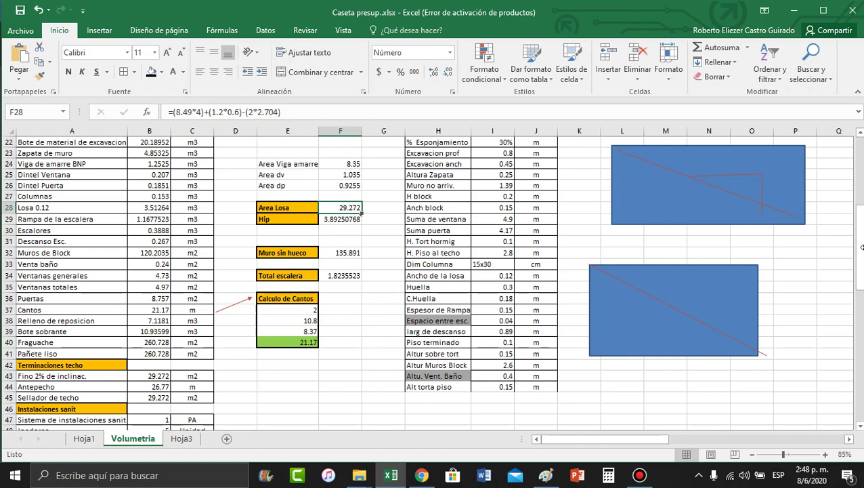
pyautogui.moveTo(860, 261); pyautogui.dragTo(862, 266)
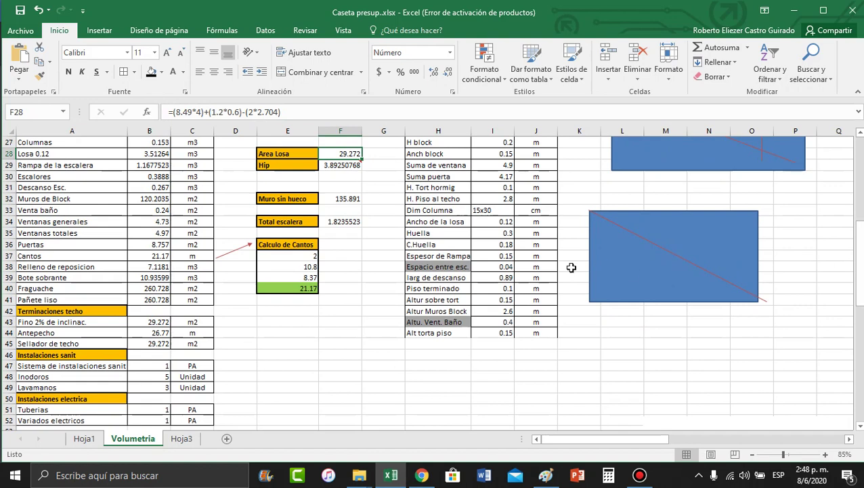
pyautogui.click(159, 322)
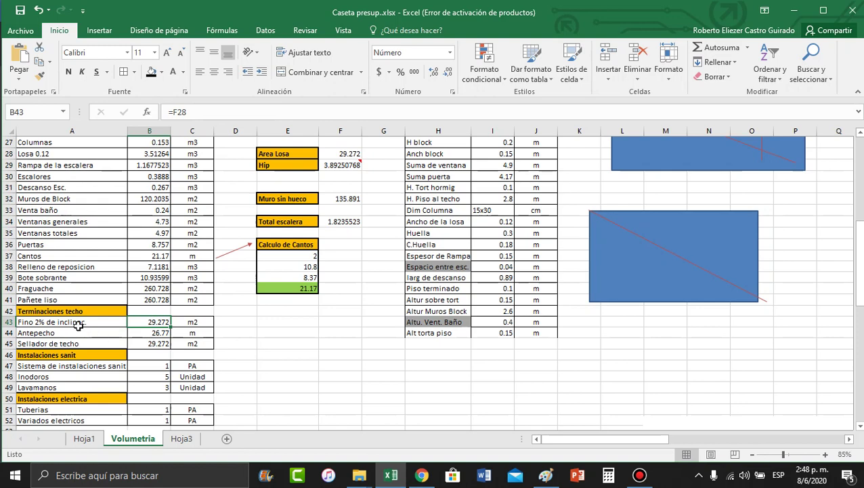
# Step: Check the Antepecho quantity in B44 and its unit in C44, cancelling the copy of B43
pyautogui.hotkey('ctrl', 'c')
pyautogui.click(155, 334)
pyautogui.press('Escape')
pyautogui.click(196, 333)
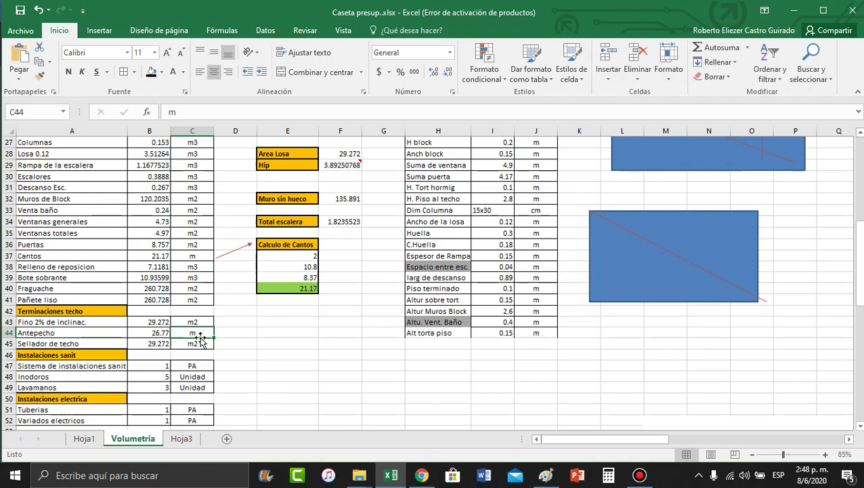
# Step: Draw a rectangle about 0.75 cm high and 9.59 cm wide on top of the wall elevation sketch above the Datos table
pyautogui.scroll(9, 308, 292)
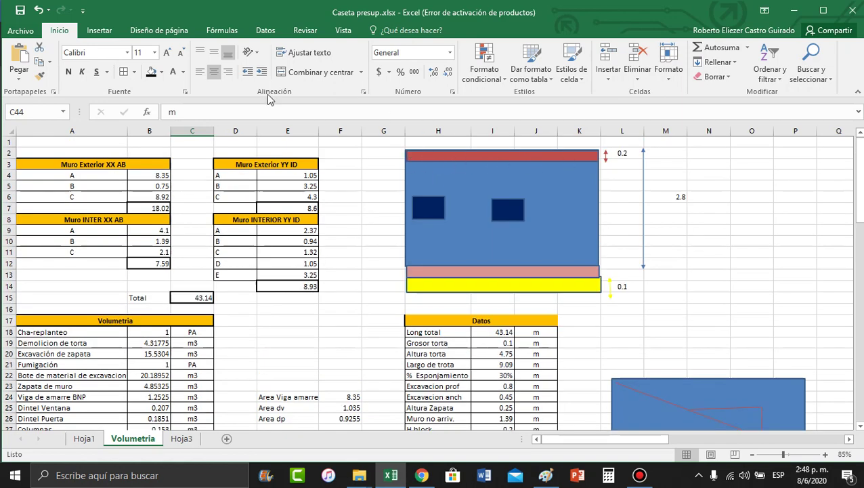
pyautogui.click(96, 32)
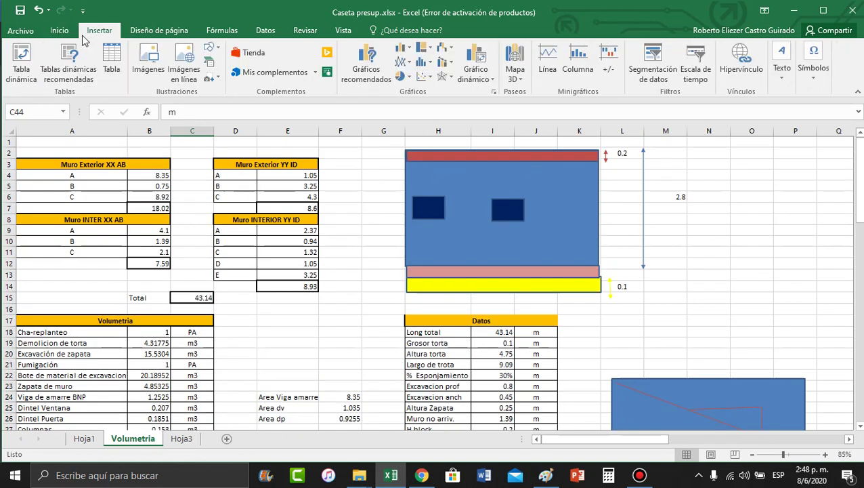
pyautogui.click(208, 46)
pyautogui.click(262, 76)
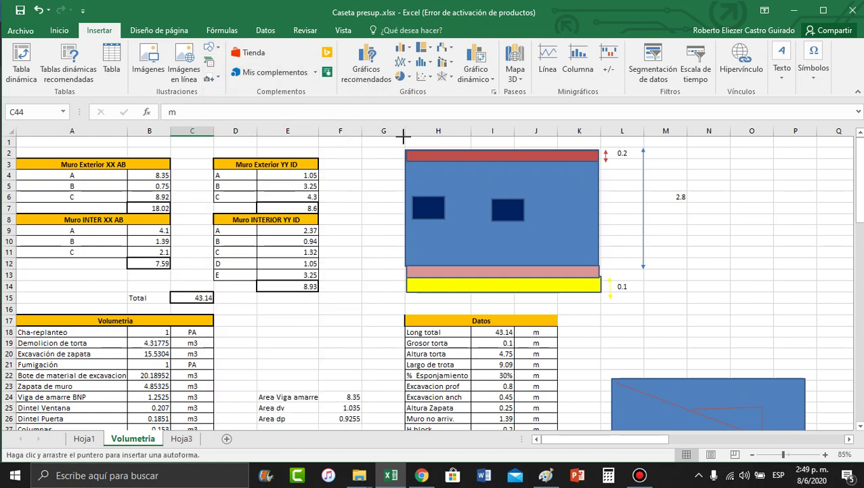
pyautogui.moveTo(402, 137); pyautogui.dragTo(601, 153)
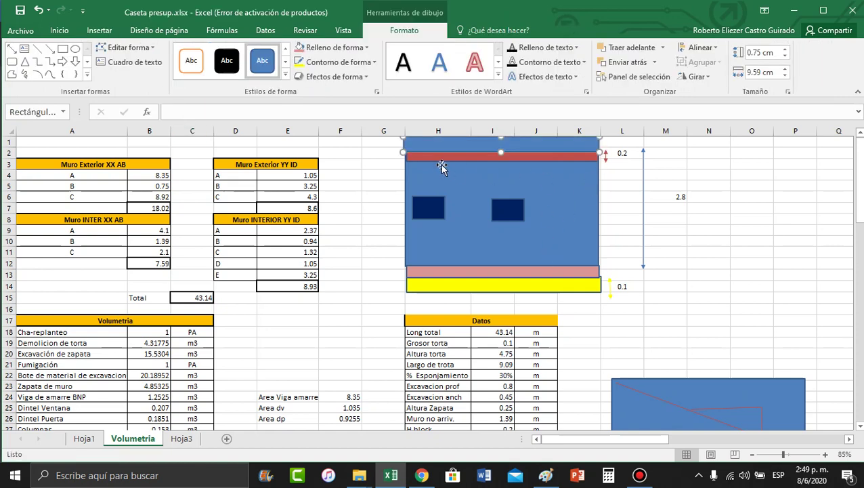
# Step: Examine the Antepecho formula in B44 against the Replanteo.pdf plan in Chrome and the exterior wall totals in B7 and E7 in Excel
pyautogui.moveTo(859, 162); pyautogui.dragTo(858, 281)
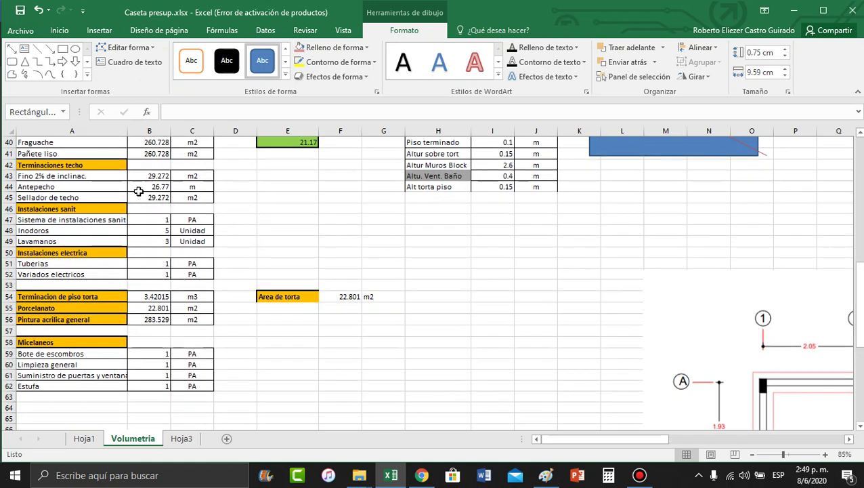
pyautogui.click(91, 189)
pyautogui.click(157, 187)
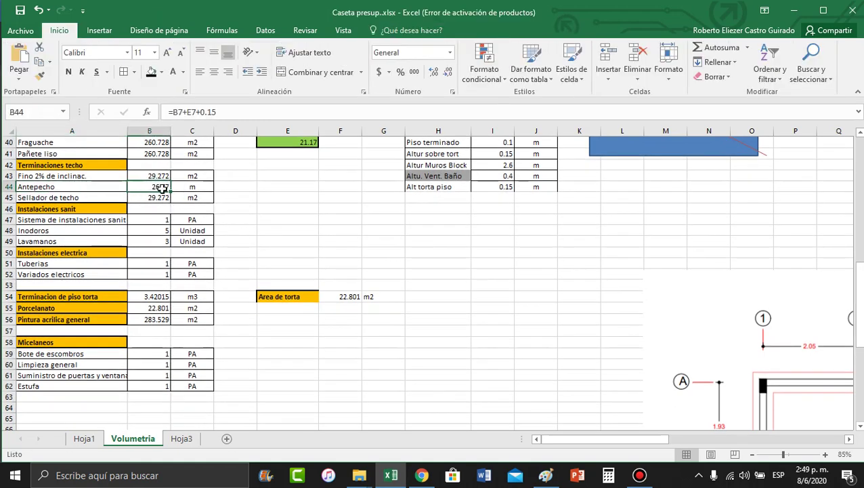
pyautogui.click(229, 111)
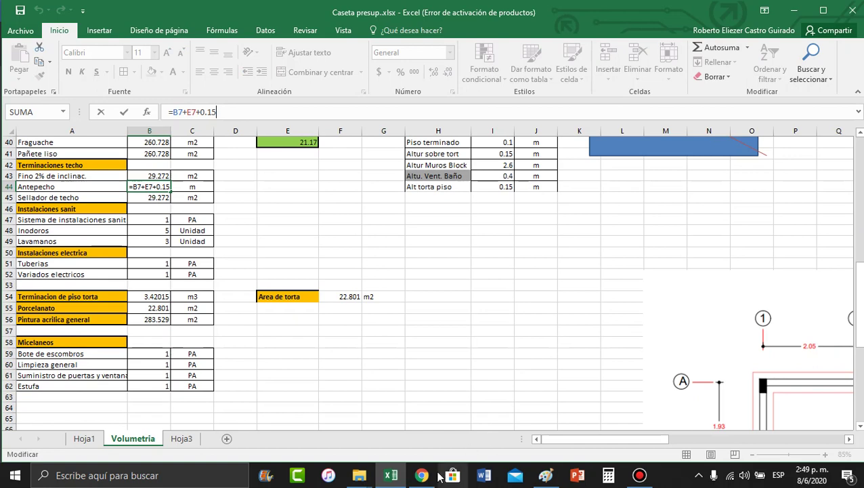
pyautogui.click(421, 475)
pyautogui.click(52, 12)
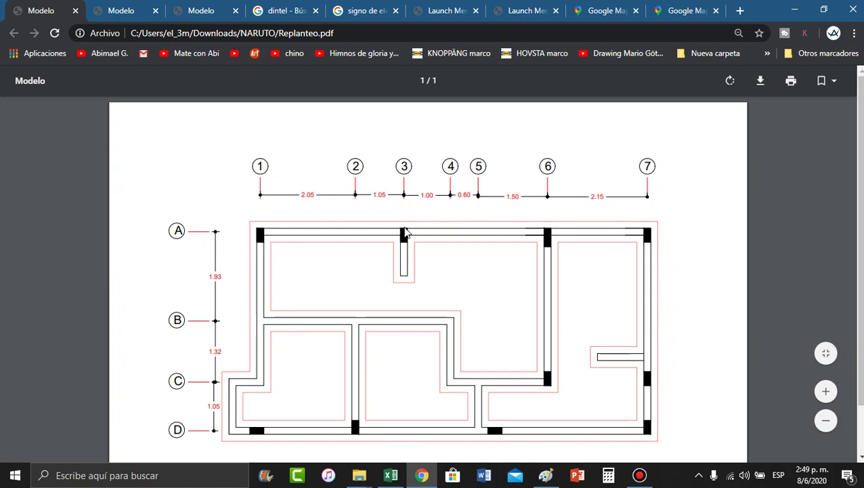
pyautogui.click(391, 475)
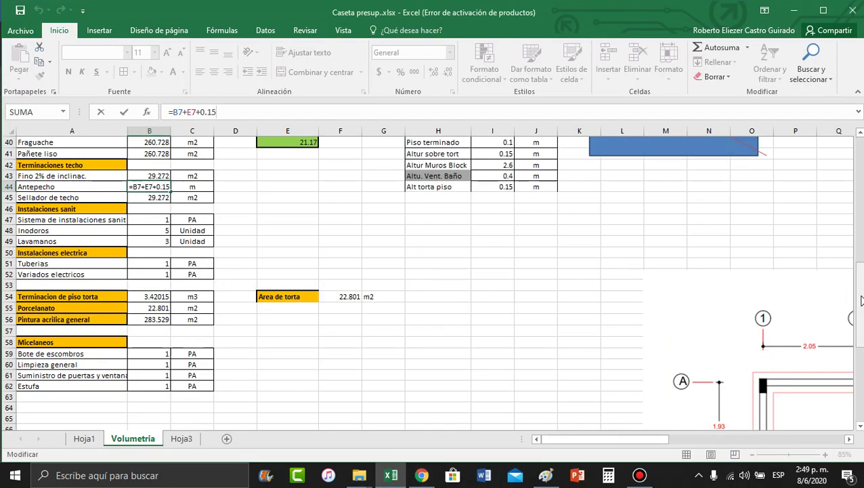
pyautogui.moveTo(857, 300); pyautogui.dragTo(846, 139)
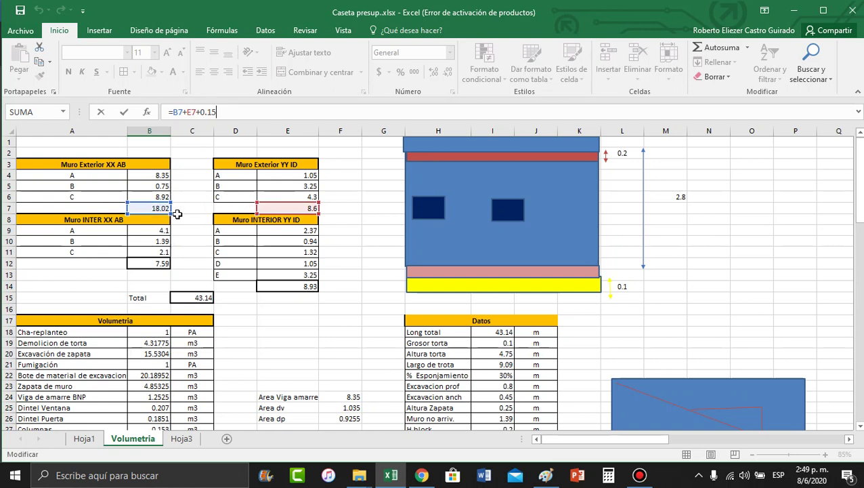
pyautogui.moveTo(859, 180); pyautogui.dragTo(859, 284)
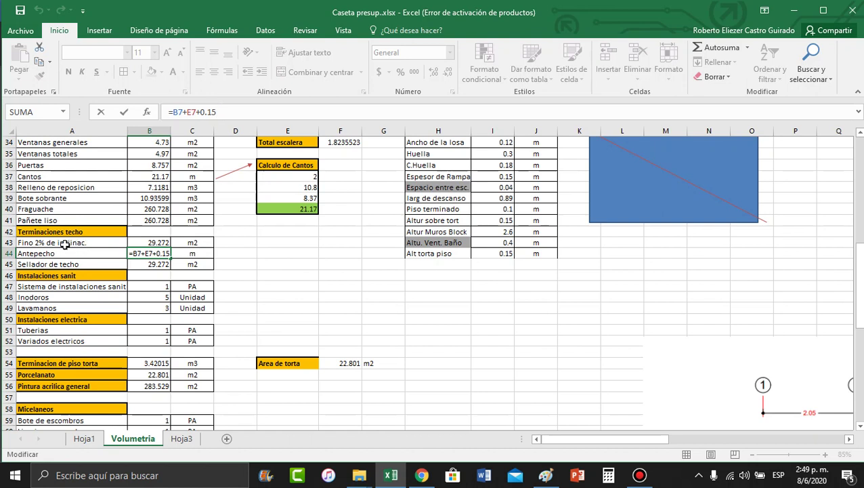
# Step: Review the Sellador de techo formula in B45, the Area Losa figure and the unit in C45
pyautogui.click(99, 264)
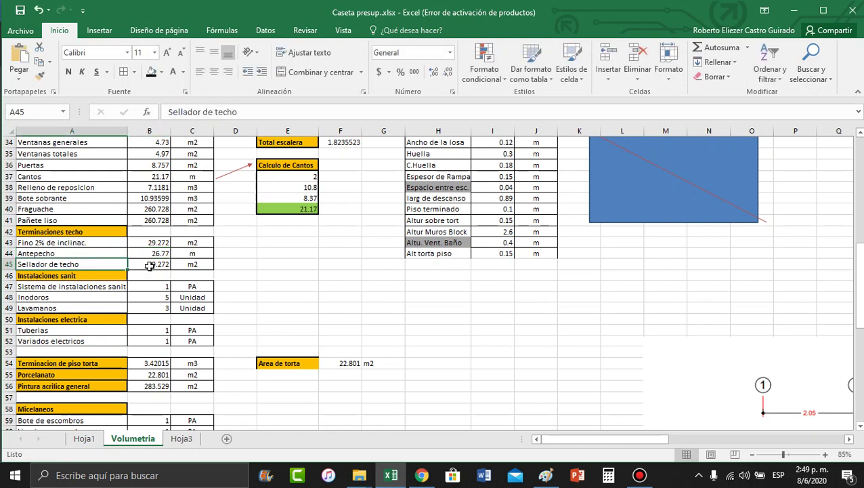
pyautogui.click(150, 266)
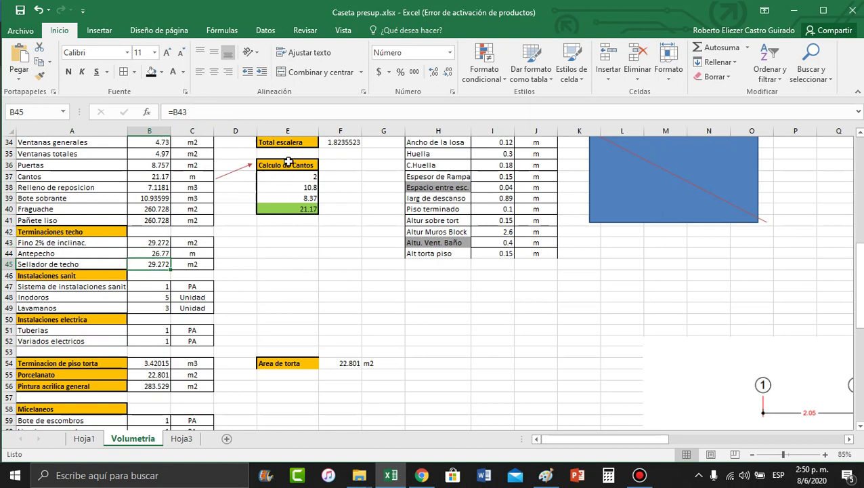
pyautogui.moveTo(861, 256); pyautogui.dragTo(861, 245)
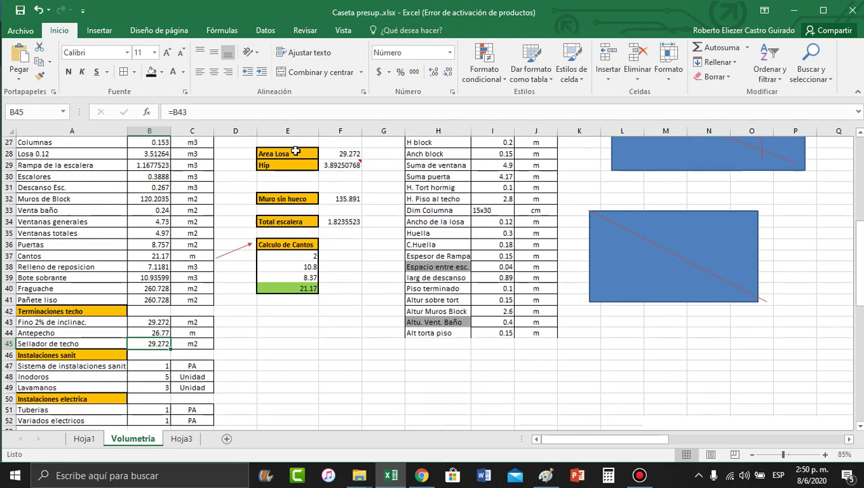
pyautogui.moveTo(861, 267); pyautogui.dragTo(859, 290)
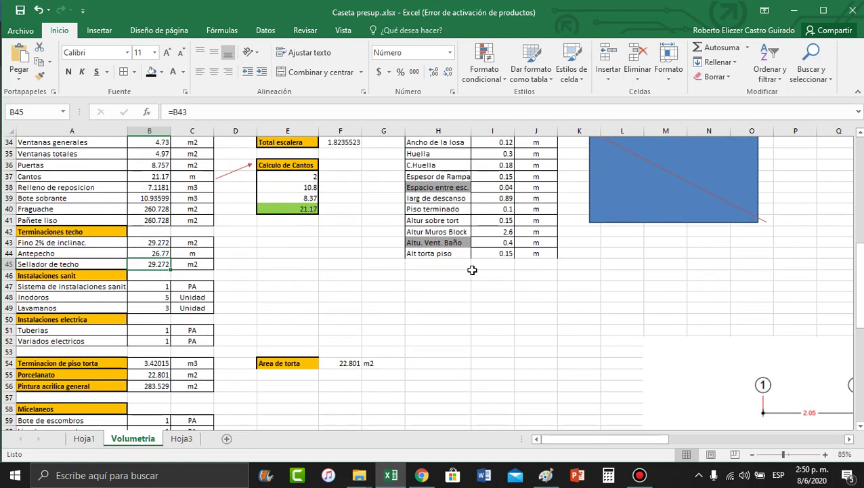
pyautogui.click(194, 262)
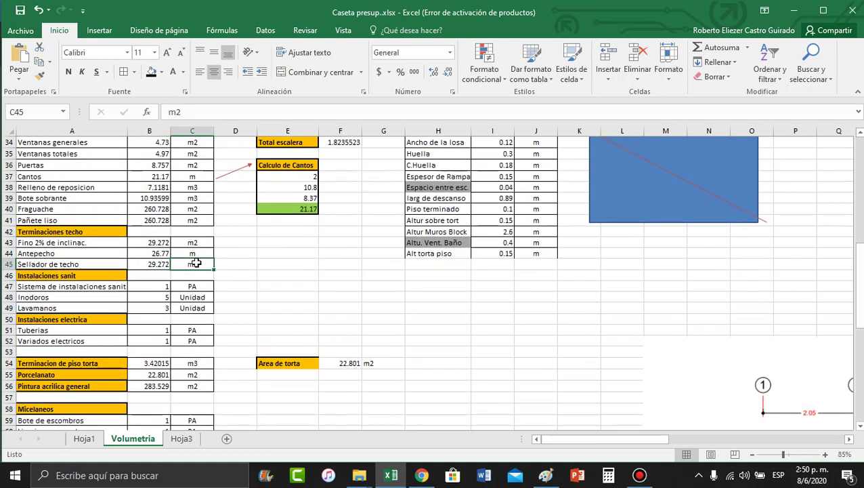
# Step: Review the Instalaciones sanit section, checking the unit of Sistema de instalaciones sanit and the quantity of Inodoros
pyautogui.click(108, 273)
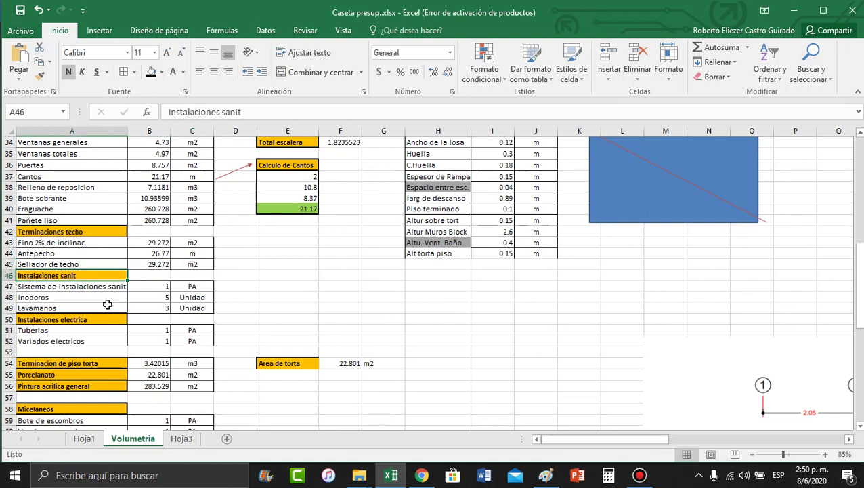
pyautogui.click(59, 286)
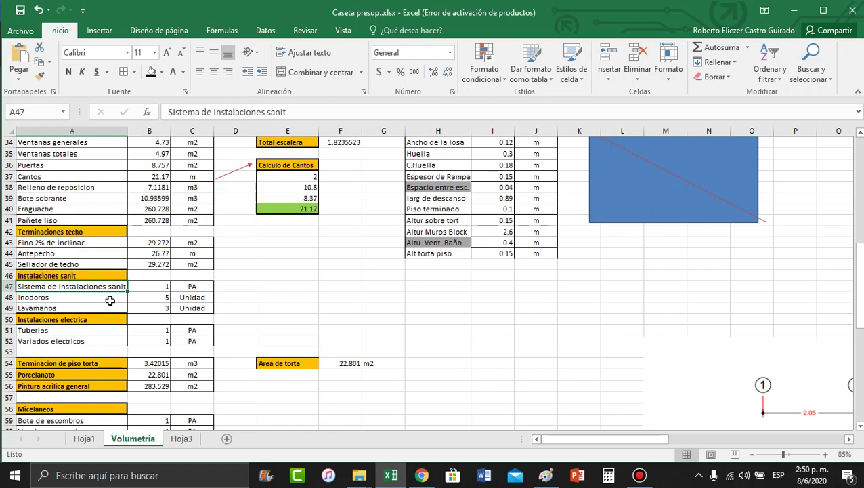
pyautogui.click(193, 284)
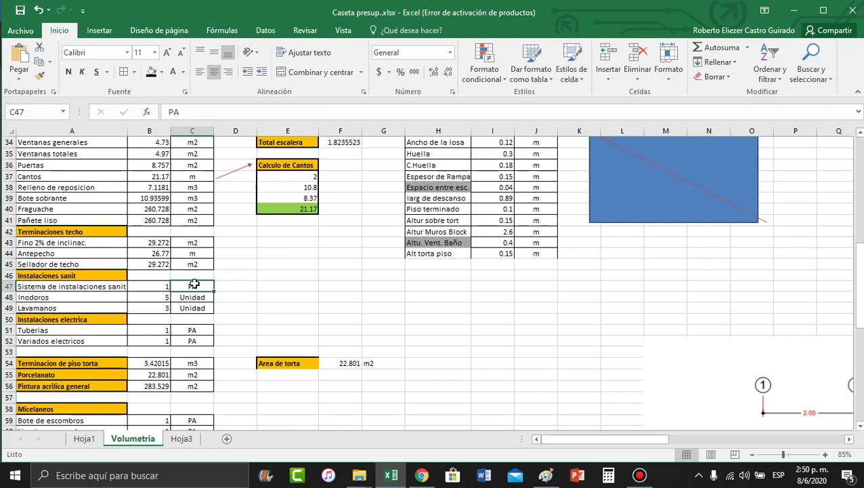
pyautogui.click(50, 297)
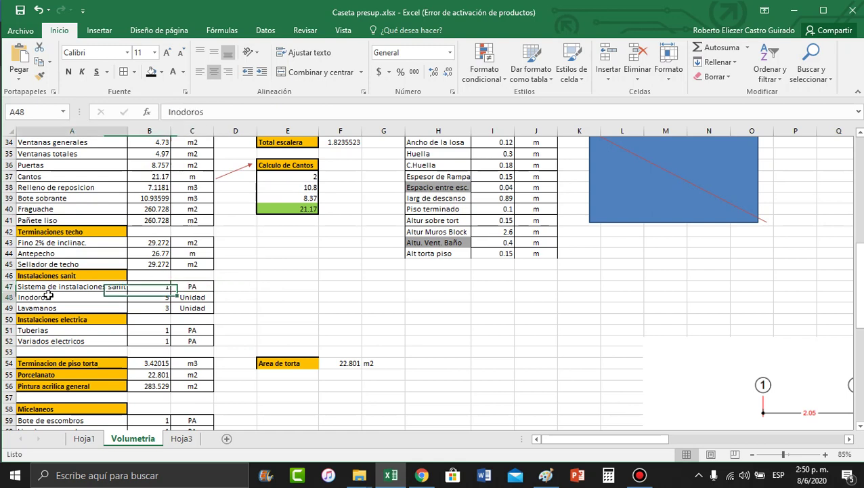
pyautogui.click(183, 304)
pyautogui.click(164, 296)
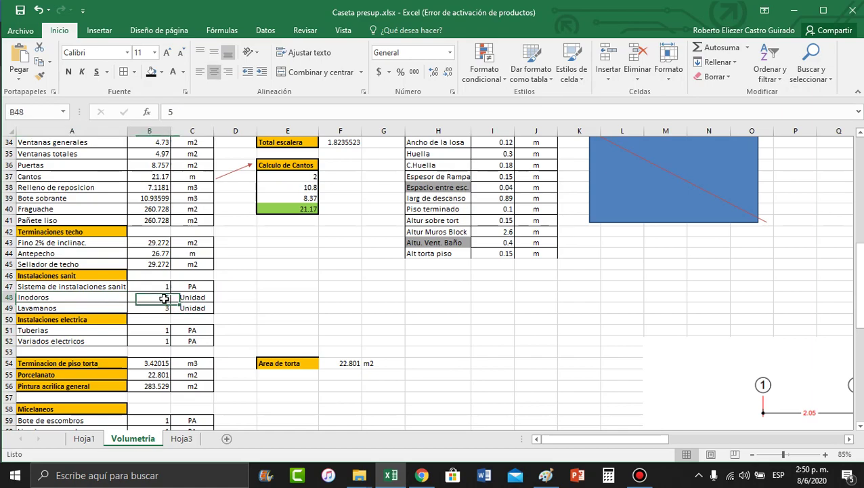
# Step: Switch to Chrome to examine the toilets and washbasins on Amueblado.pdf, and return to Excel to check the Lavamanos quantity in B49
pyautogui.click(411, 475)
pyautogui.click(125, 11)
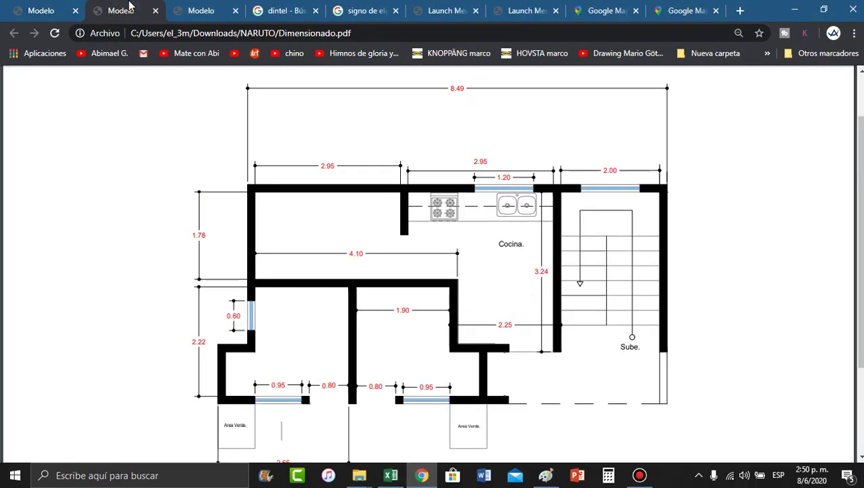
pyautogui.click(197, 12)
pyautogui.click(135, 13)
pyautogui.click(171, 11)
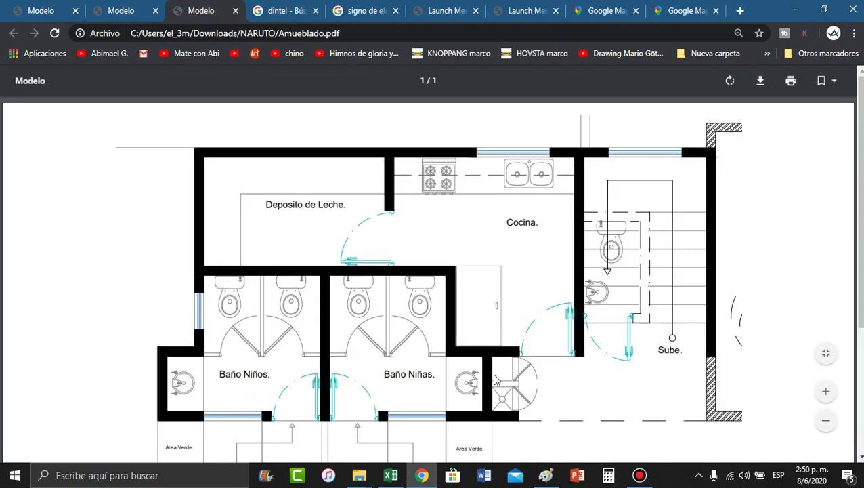
pyautogui.hotkey('alt', 'Tab')
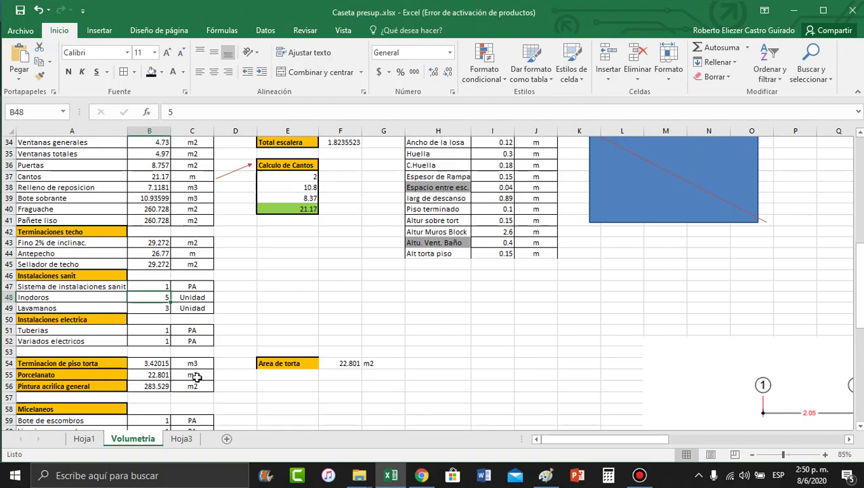
pyautogui.click(143, 308)
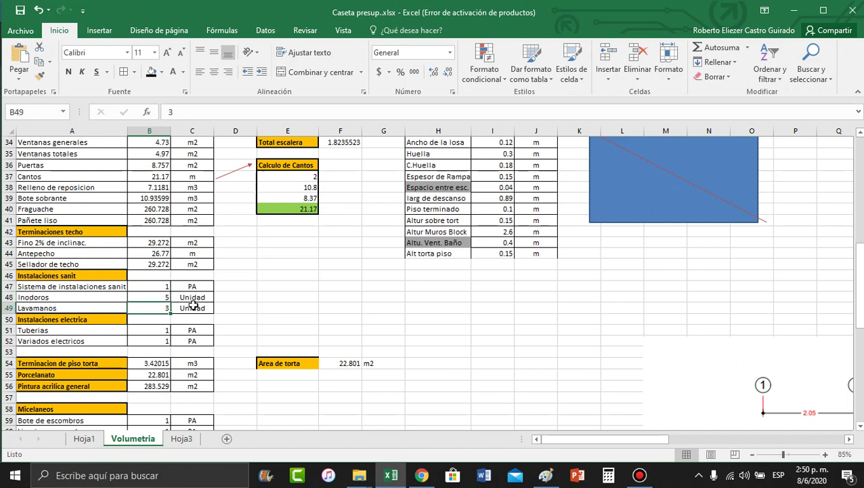
# Step: Review the Tuberias and Variados electricos items in the Instalaciones electrica section
pyautogui.click(53, 330)
pyautogui.click(75, 342)
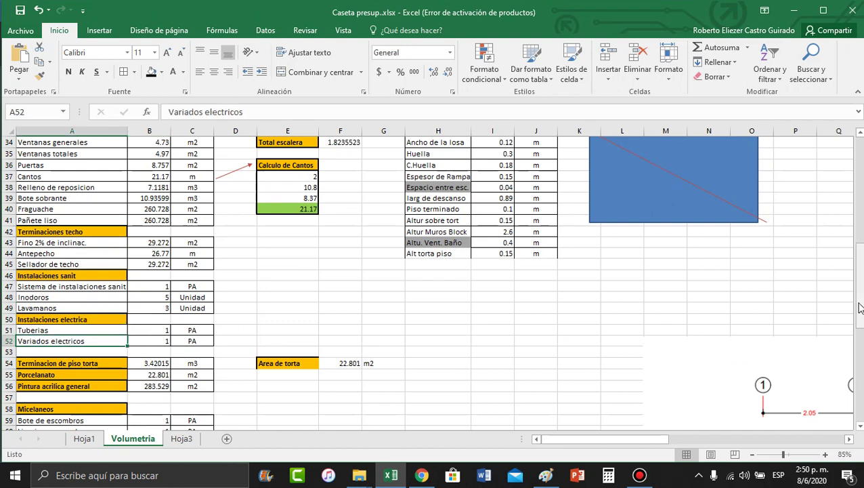
pyautogui.moveTo(859, 306); pyautogui.dragTo(859, 320)
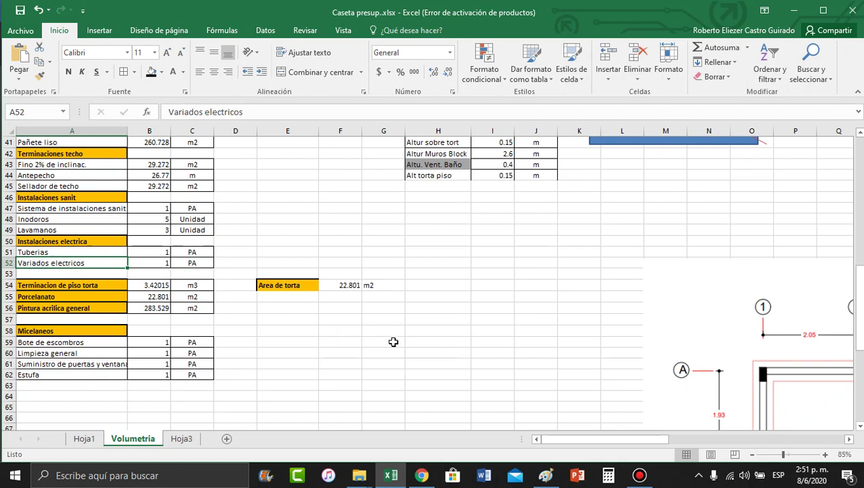
# Step: Switch to Chrome to examine the floor areas on Dimensionado.pdf, and return to Excel to review the Terminacion de piso torta formula in B54
pyautogui.click(421, 475)
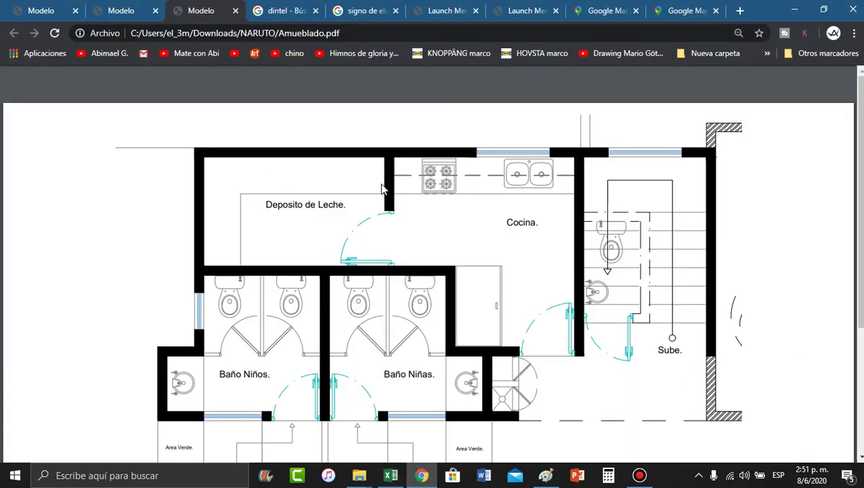
pyautogui.click(118, 10)
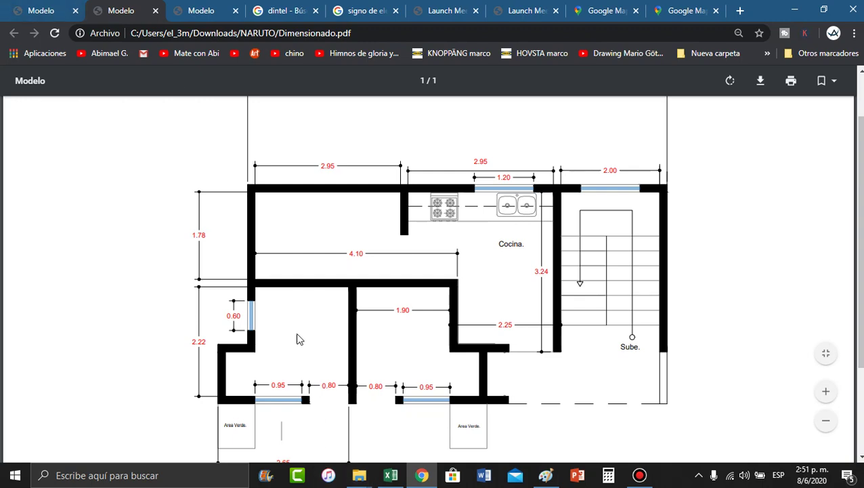
pyautogui.hotkey('alt', 'Tab')
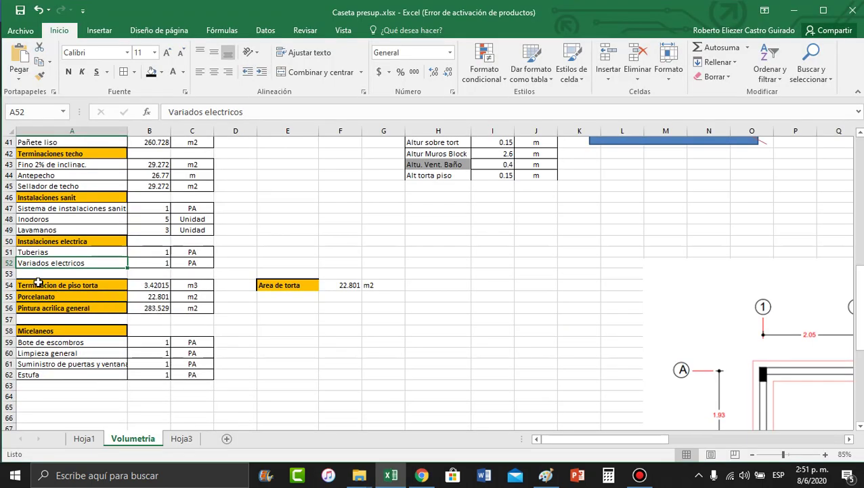
pyautogui.click(153, 285)
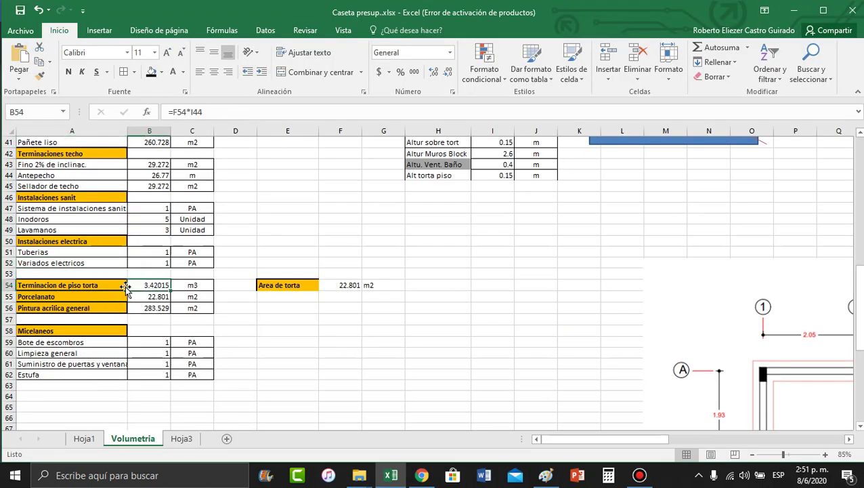
pyautogui.click(246, 115)
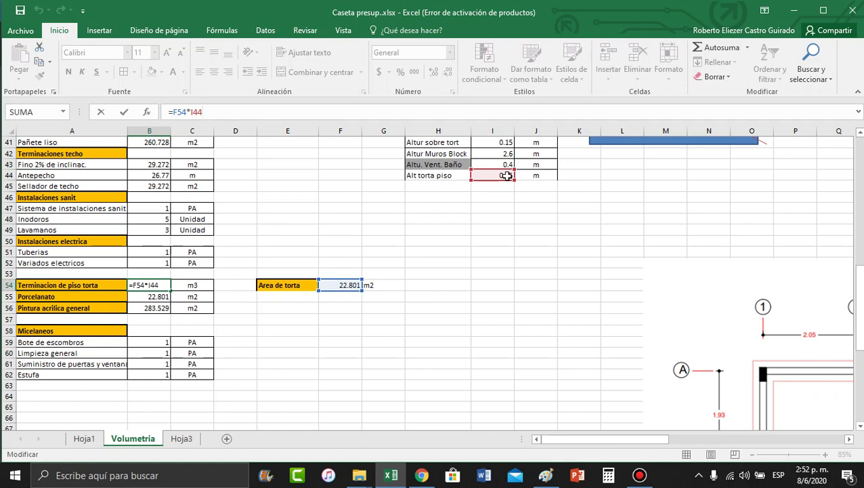
pyautogui.click(396, 307)
# Step: Trace the Area de torta formula in F54 to Area Losa and Long total in Excel, comparing it with Dimensionado.pdf in Chrome
pyautogui.click(338, 284)
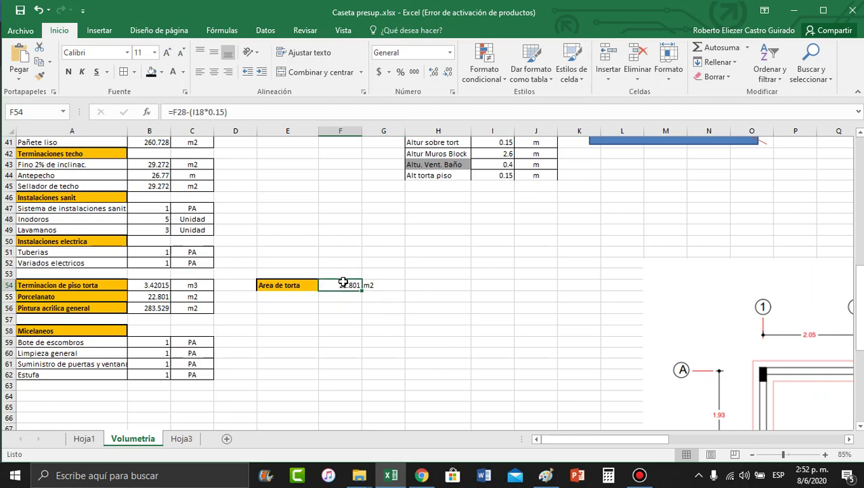
pyautogui.click(247, 112)
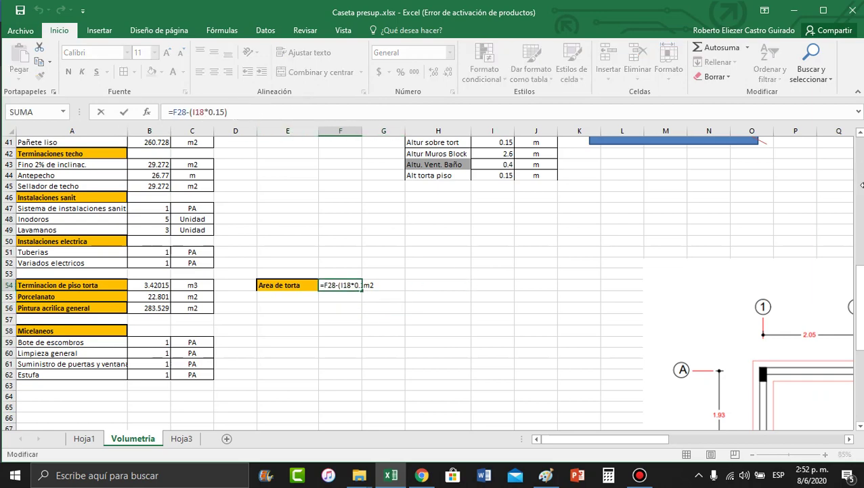
pyautogui.moveTo(858, 291); pyautogui.dragTo(856, 252)
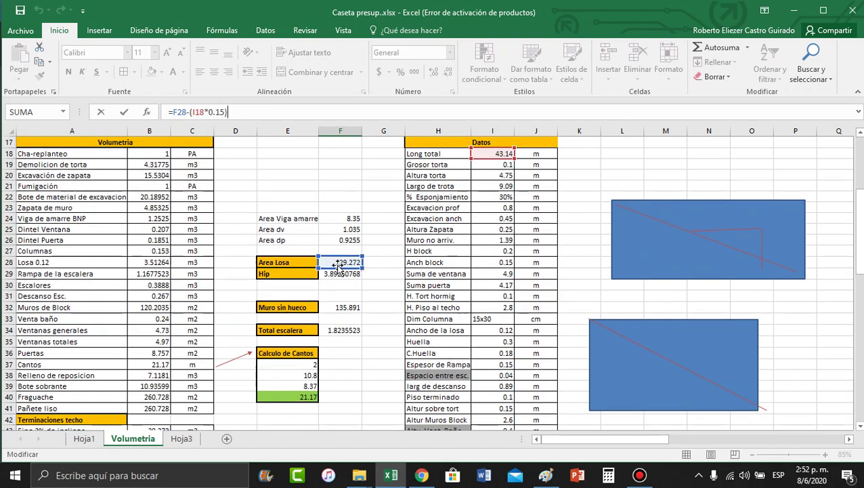
pyautogui.hotkey('alt', 'Tab')
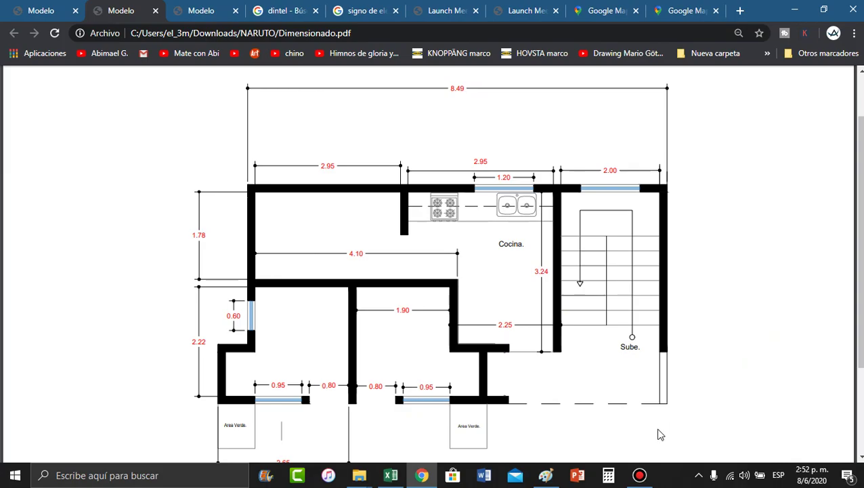
pyautogui.hotkey('alt', 'Tab')
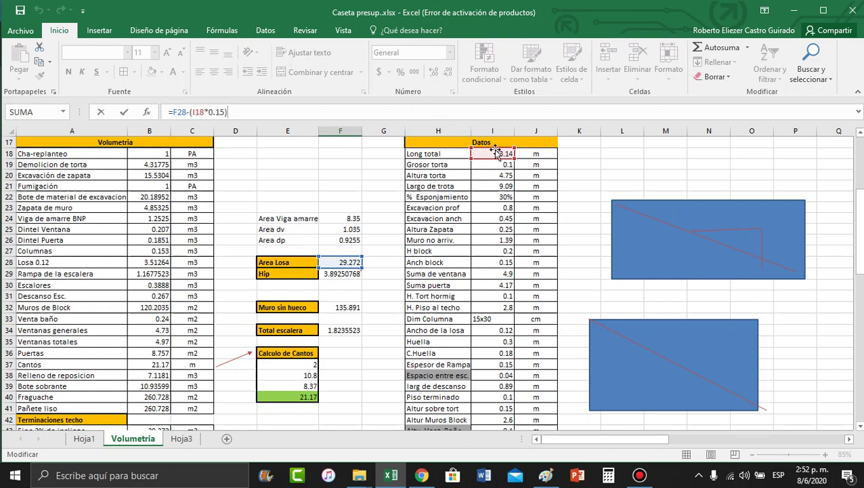
pyautogui.hotkey('alt', 'Tab')
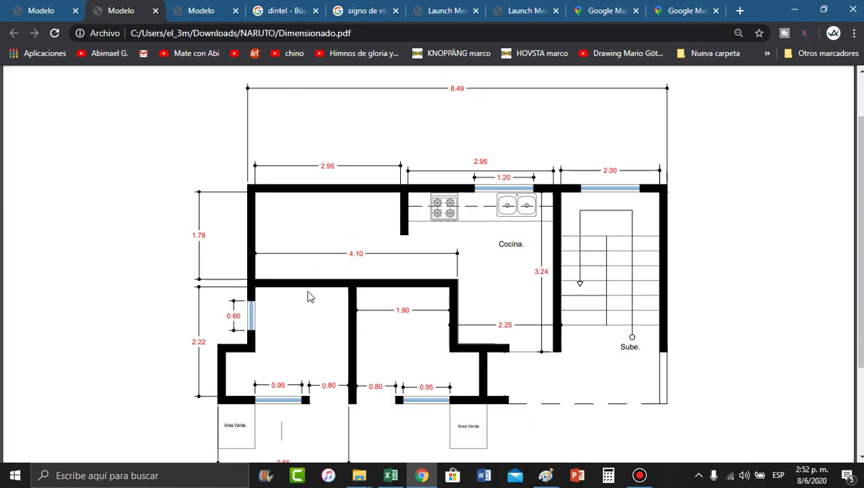
pyautogui.hotkey('alt', 'Tab')
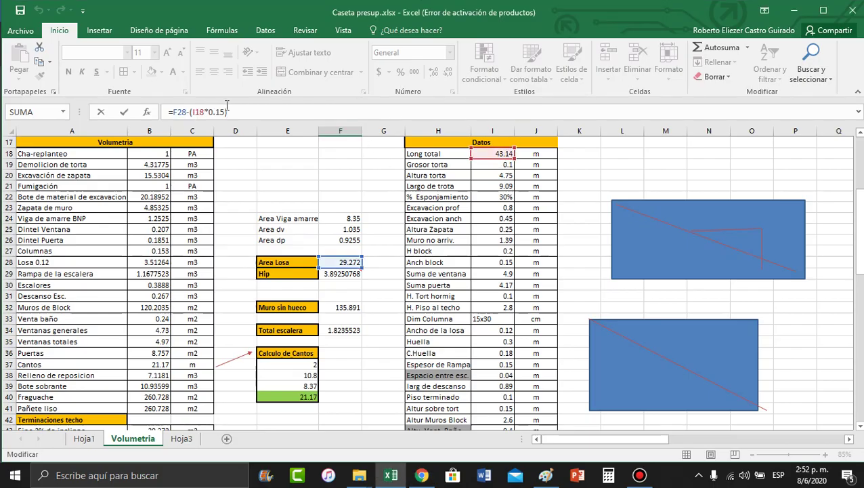
# Step: Compare the I18*0.15 deduction in the Area de torta formula with the walls on Dimensionado.pdf in Chrome, returning to Excel
pyautogui.hotkey('alt', 'Tab')
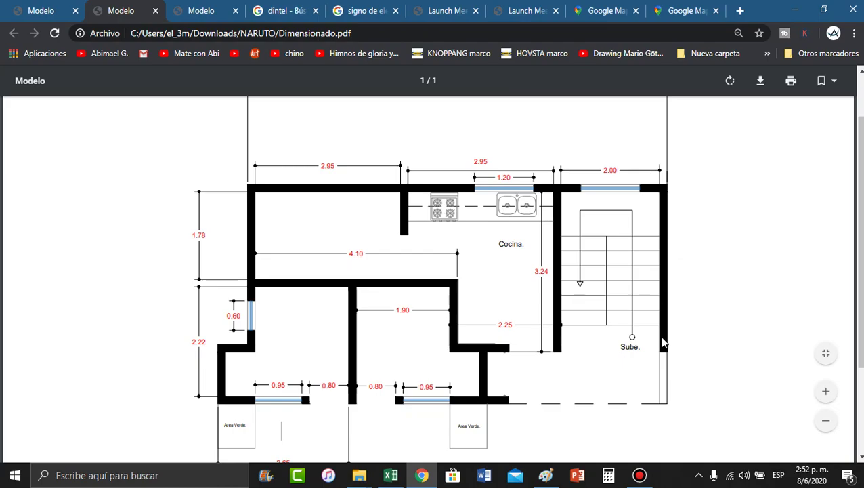
pyautogui.hotkey('alt', 'Tab')
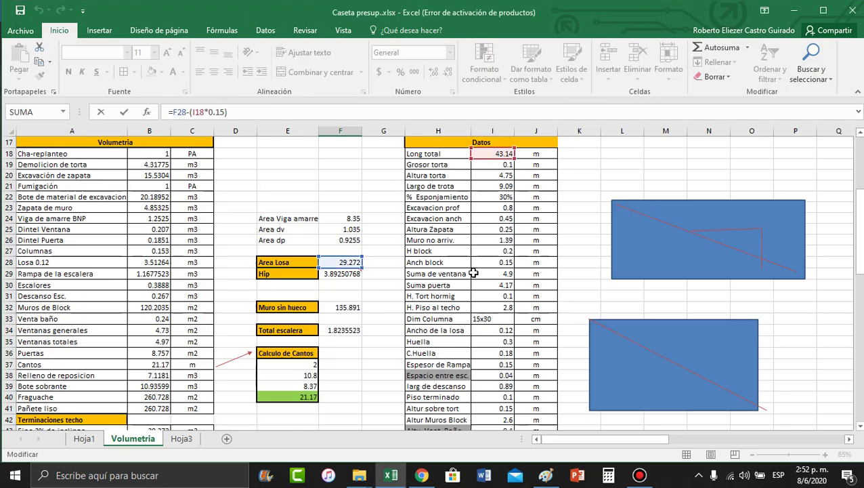
pyautogui.hotkey('alt', 'Tab')
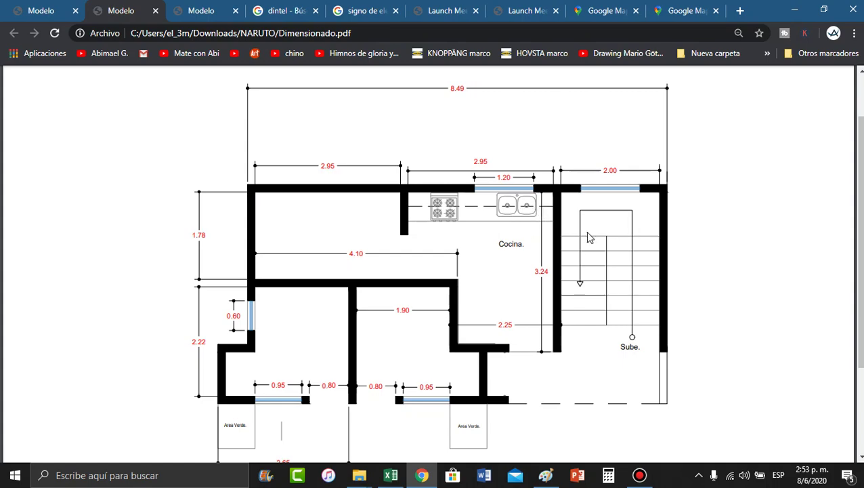
pyautogui.hotkey('alt', 'Tab')
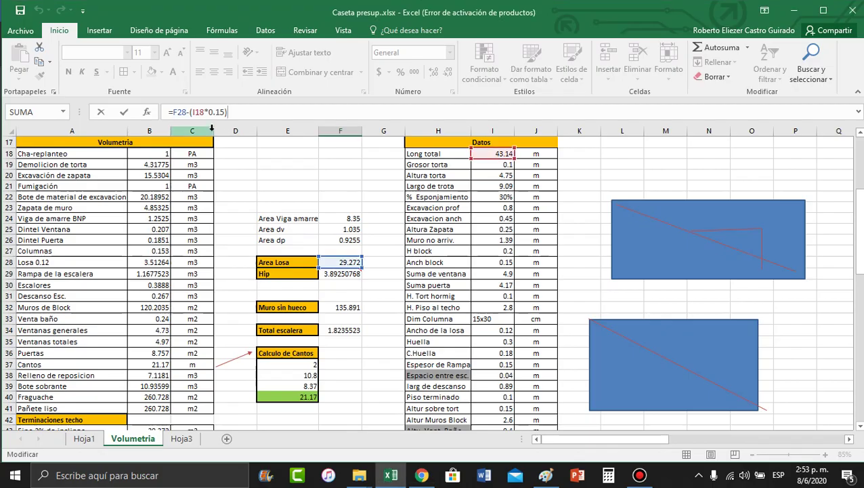
pyautogui.write(')')
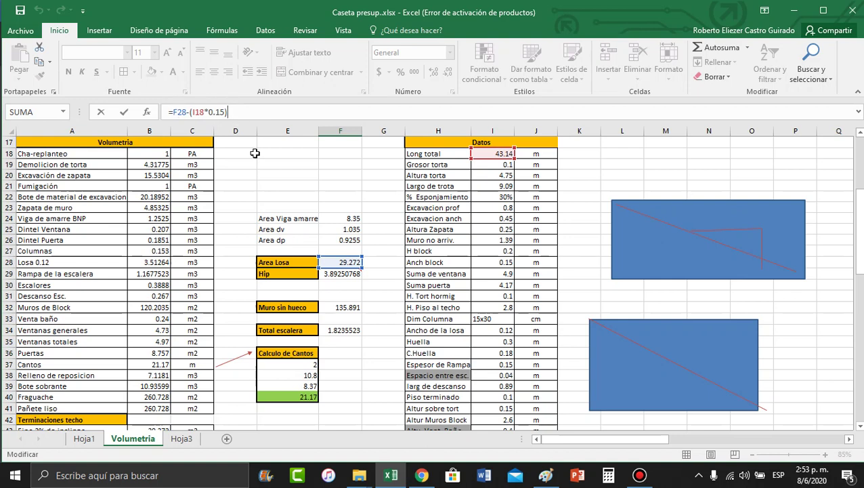
pyautogui.click(337, 271)
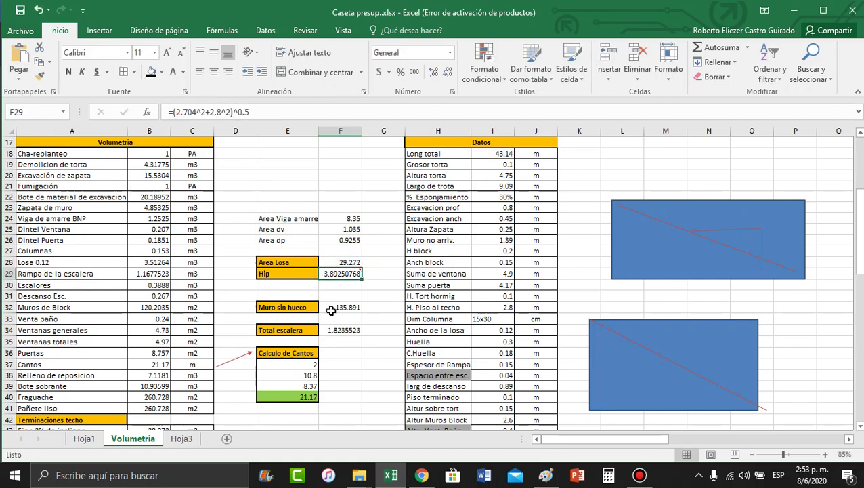
# Step: Recheck the Terminacion de piso torta formula in B54 and the Area de torta formula in F54
pyautogui.scroll(-1, 265, 323)
pyautogui.scroll(2, 231, 342)
pyautogui.scroll(-5, 227, 345)
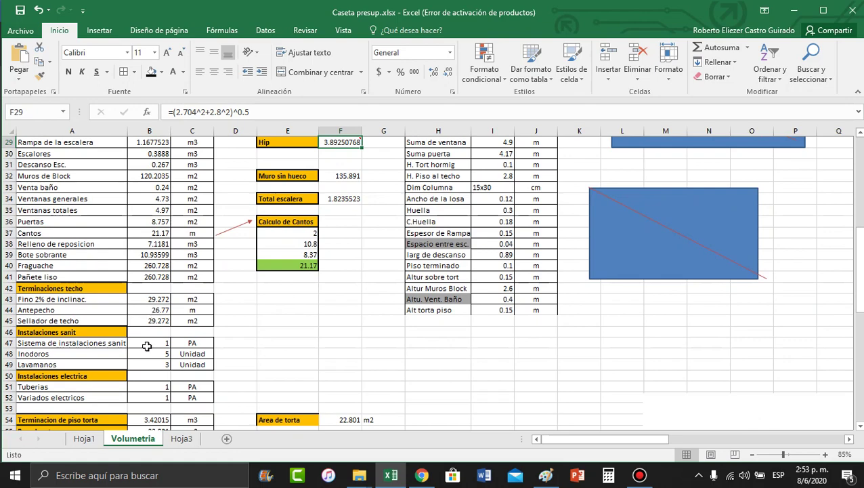
pyautogui.scroll(-2, 149, 342)
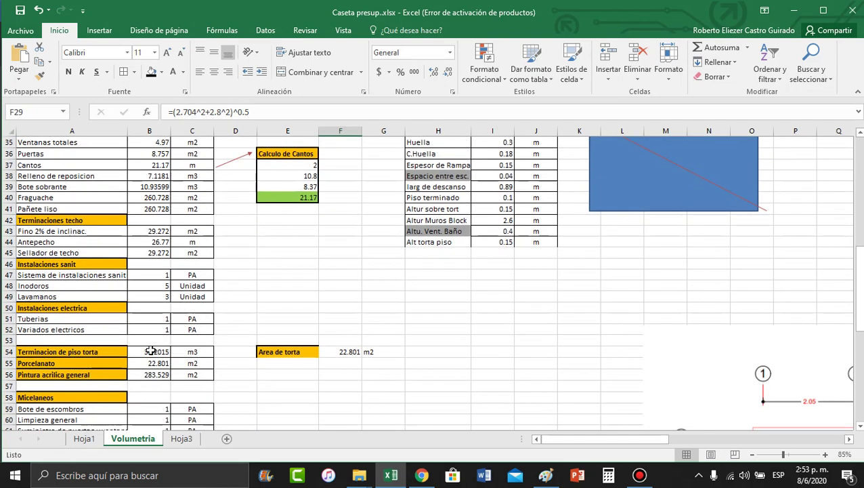
pyautogui.click(150, 352)
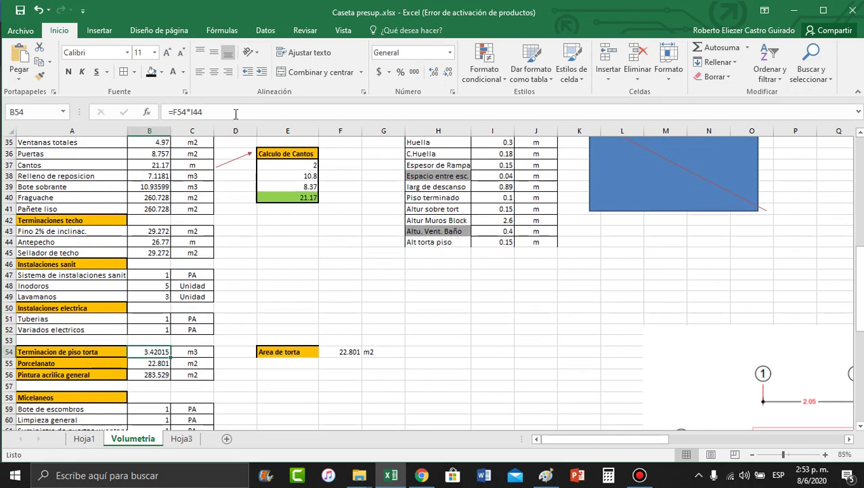
pyautogui.click(364, 352)
pyautogui.click(344, 352)
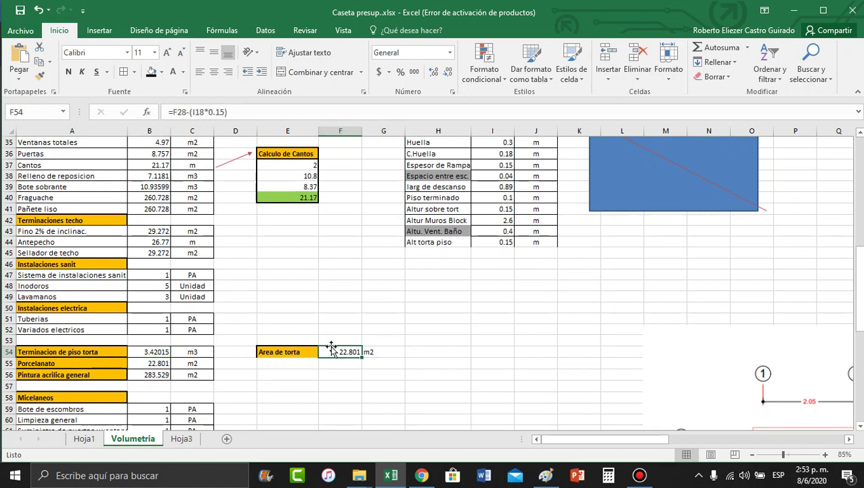
pyautogui.doubleClick(339, 352)
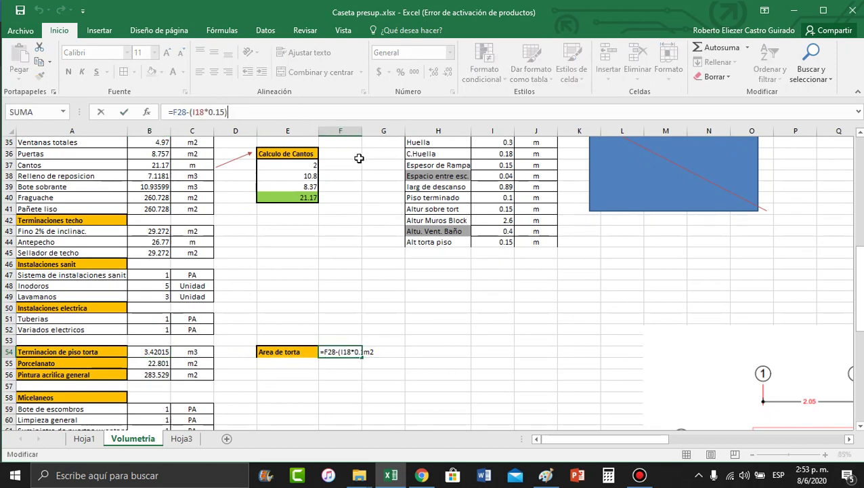
pyautogui.hotkey('alt', 'Tab')
pyautogui.hotkey('alt', 'Tab')
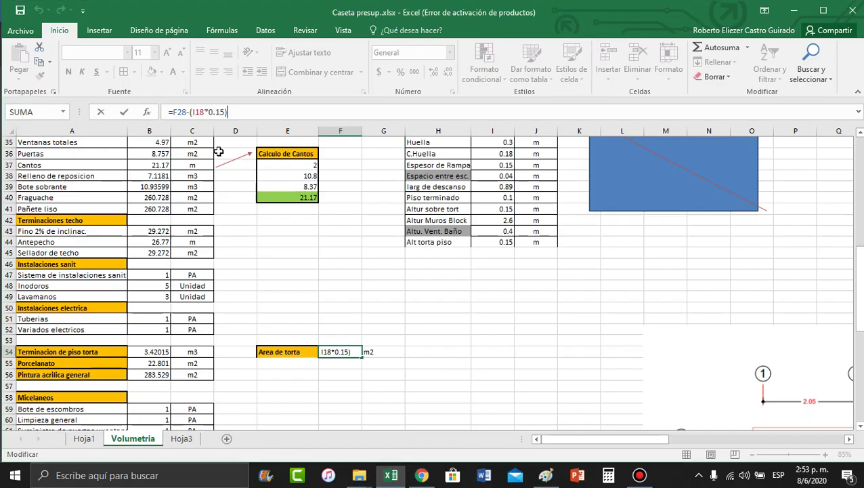
pyautogui.click(367, 389)
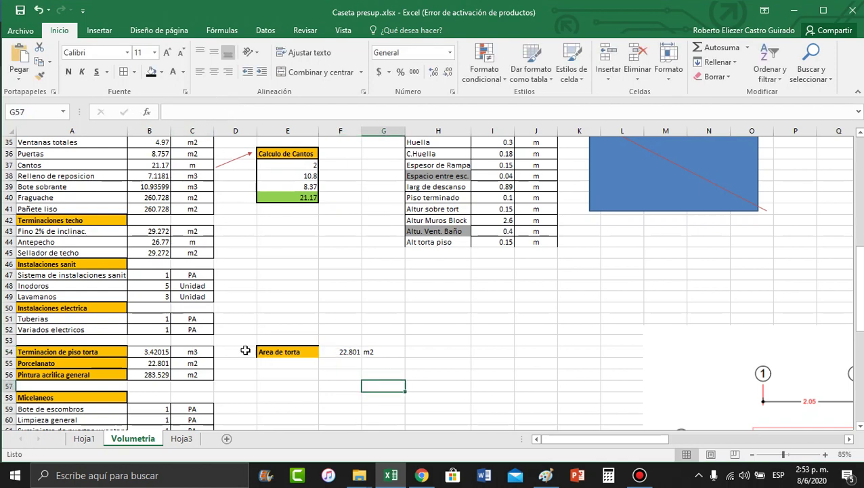
# Step: Check the F54 and I44 references in B54, and review the Porcelanato formula in B55 against Dimensionado.pdf in Chrome before returning to Excel
pyautogui.click(150, 352)
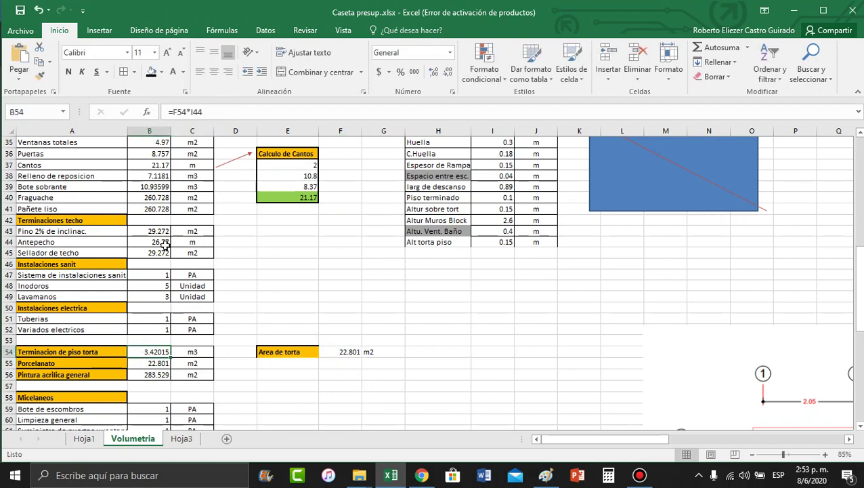
pyautogui.click(232, 113)
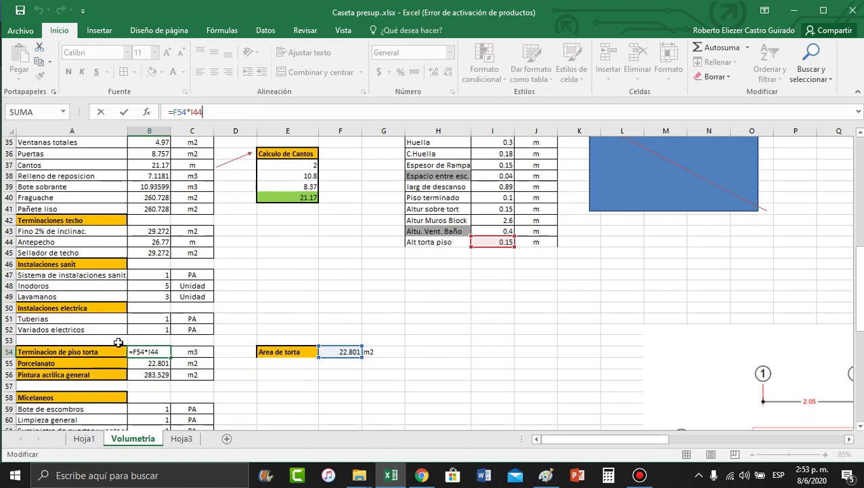
pyautogui.press('Return')
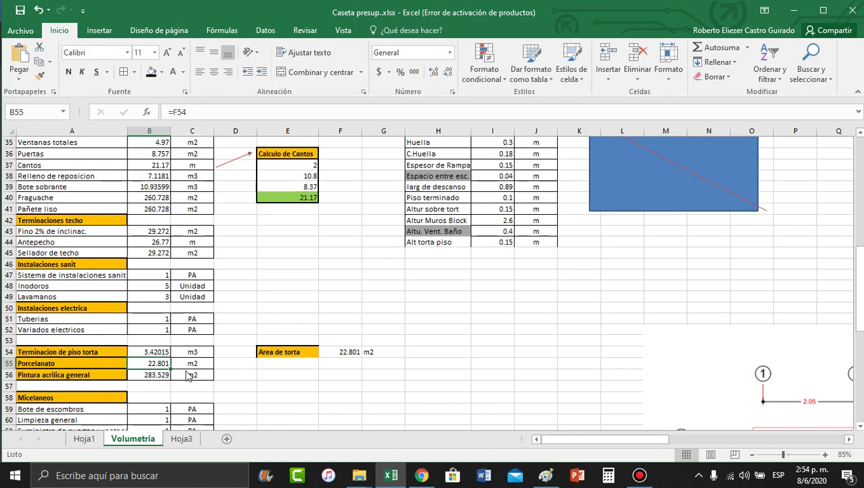
pyautogui.hotkey('alt', 'Tab')
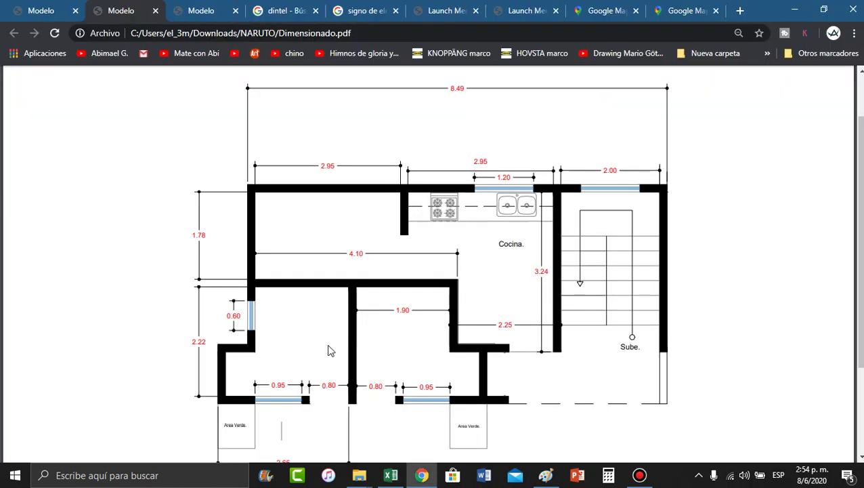
pyautogui.hotkey('alt', 'Tab')
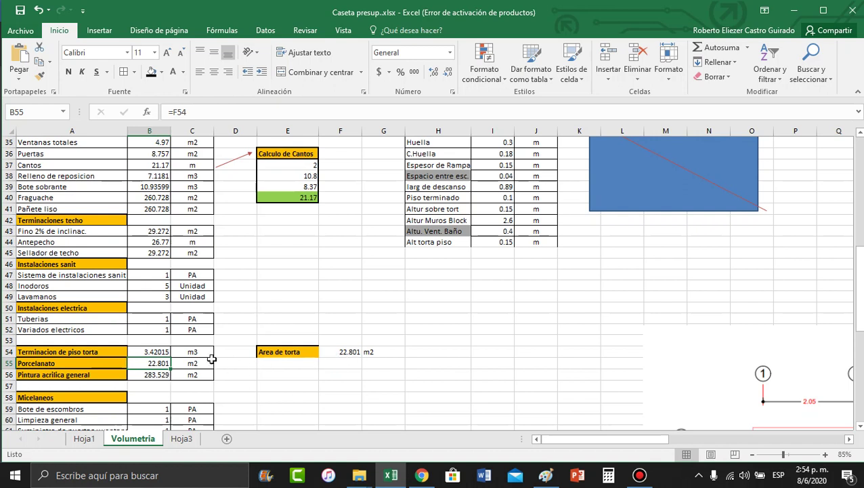
# Step: Examine the Pintura acrilica general formula in B56 and its references to Pañete liso and Area de torta
pyautogui.click(92, 384)
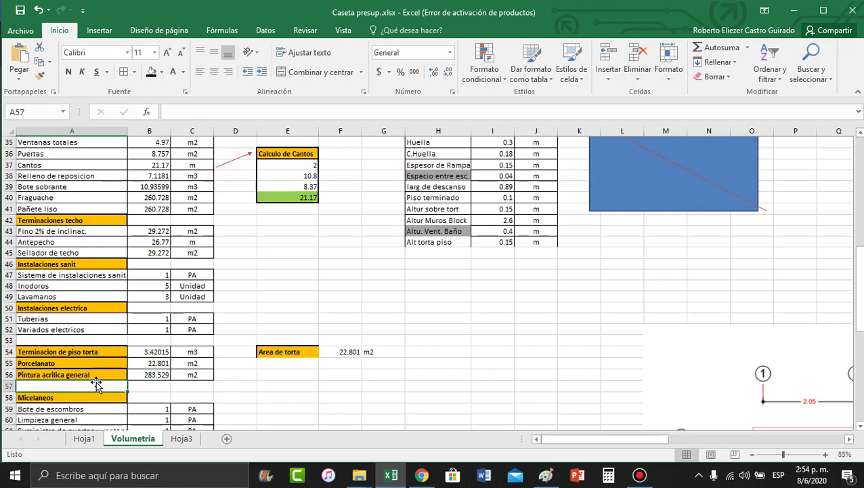
pyautogui.click(126, 374)
pyautogui.doubleClick(139, 374)
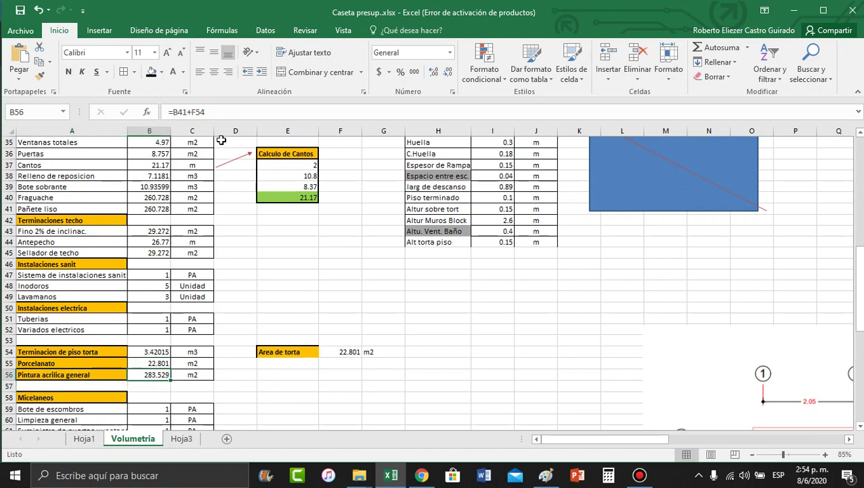
pyautogui.click(229, 115)
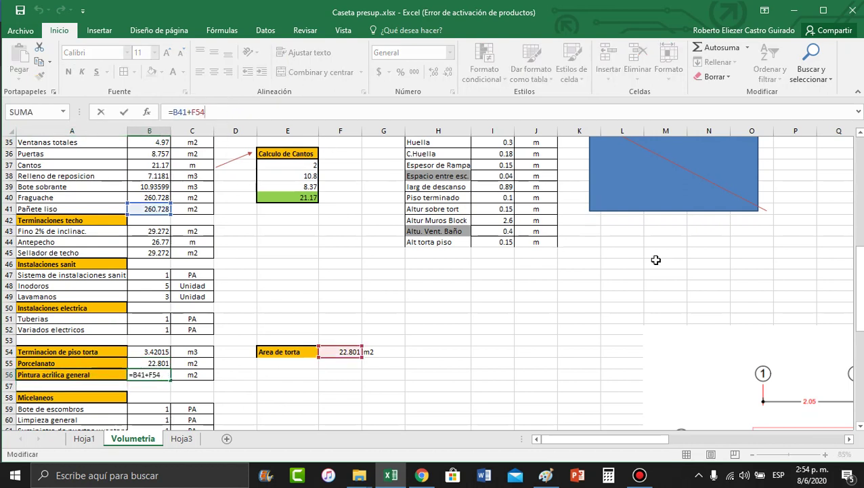
# Step: Recheck the Pintura acrilica general formula in B56 against Pañete liso, Area de torta and Dimensionado.pdf in Chrome, returning to Excel
pyautogui.moveTo(863, 309); pyautogui.dragTo(862, 283)
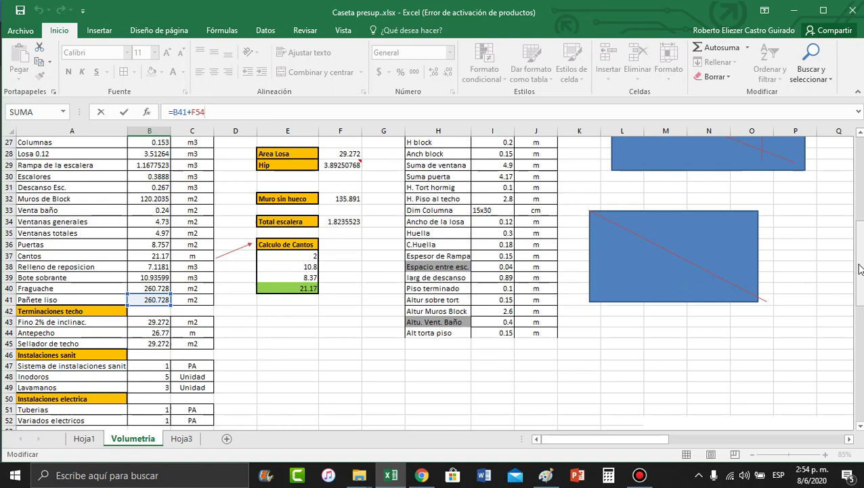
pyautogui.moveTo(858, 268); pyautogui.dragTo(862, 286)
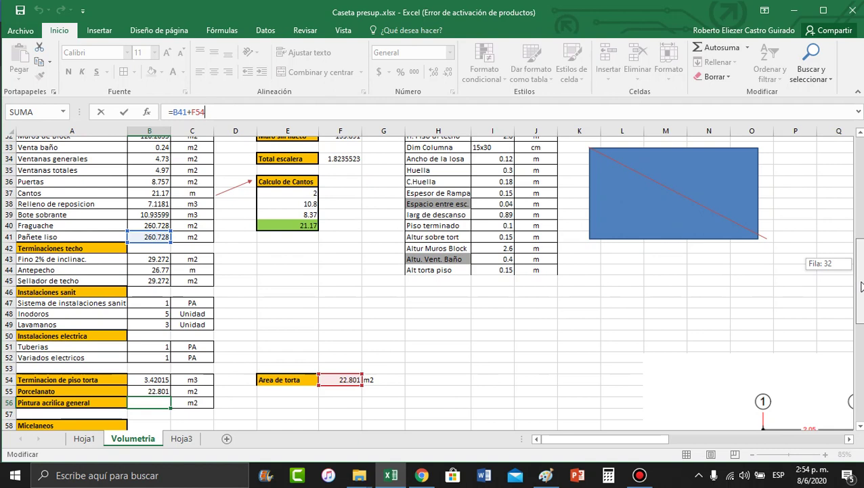
pyautogui.moveTo(862, 286); pyautogui.dragTo(862, 299)
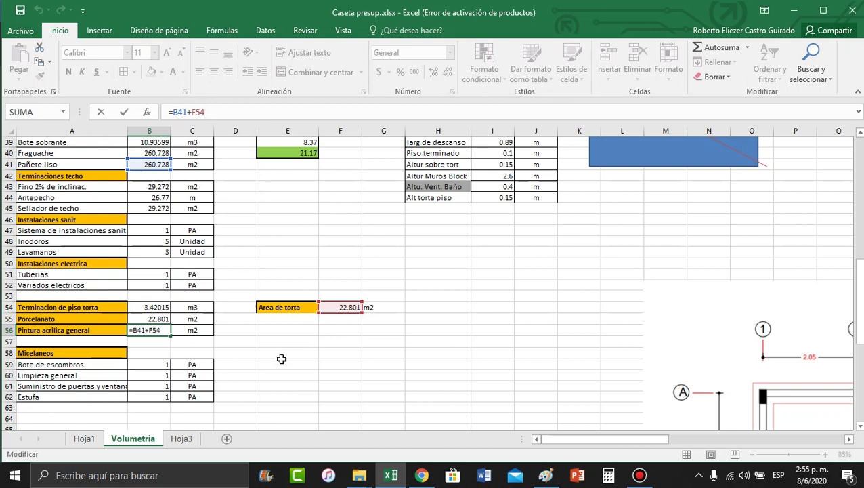
pyautogui.click(420, 477)
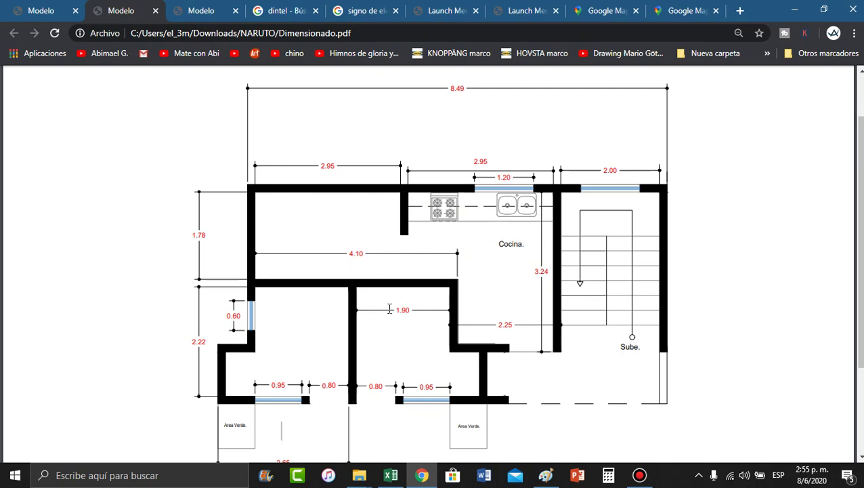
pyautogui.hotkey('alt', 'Tab')
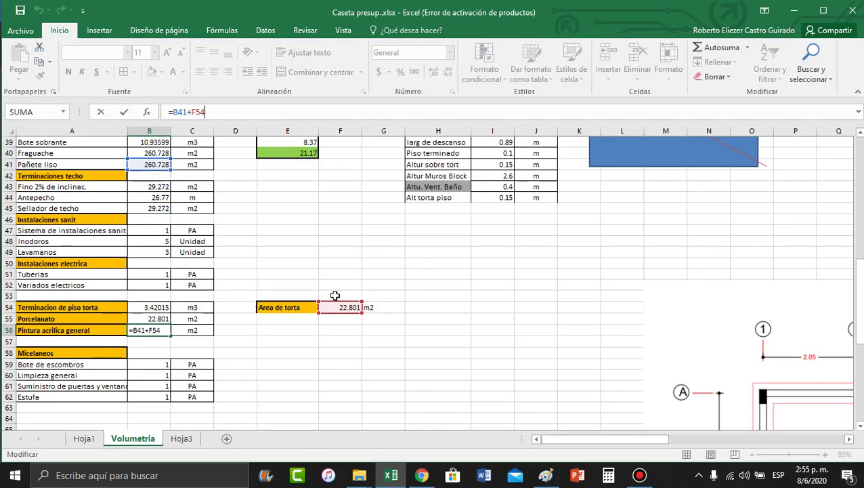
pyautogui.click(170, 396)
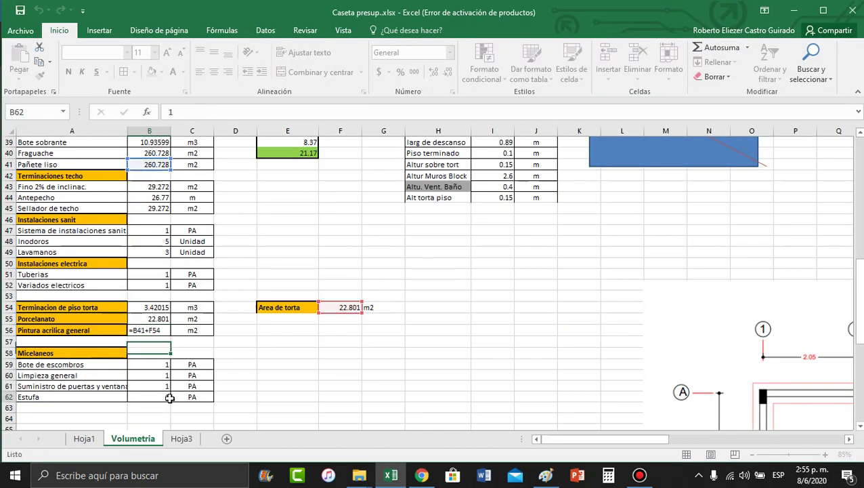
pyautogui.click(156, 330)
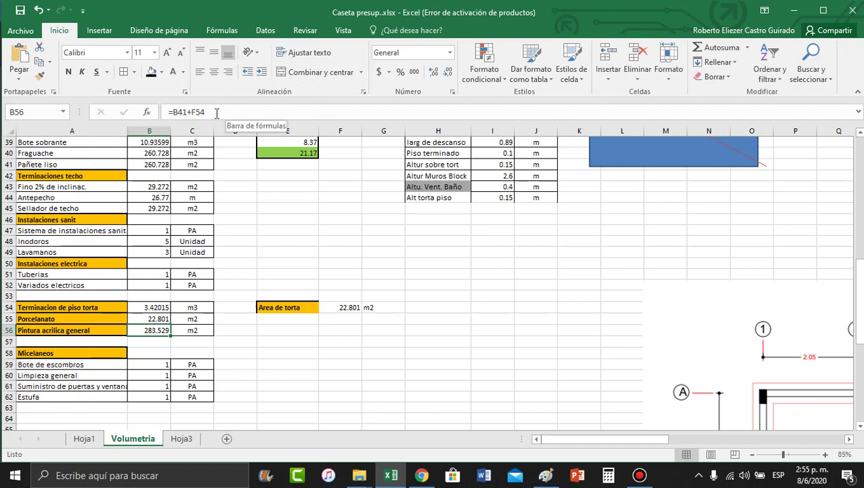
pyautogui.click(218, 109)
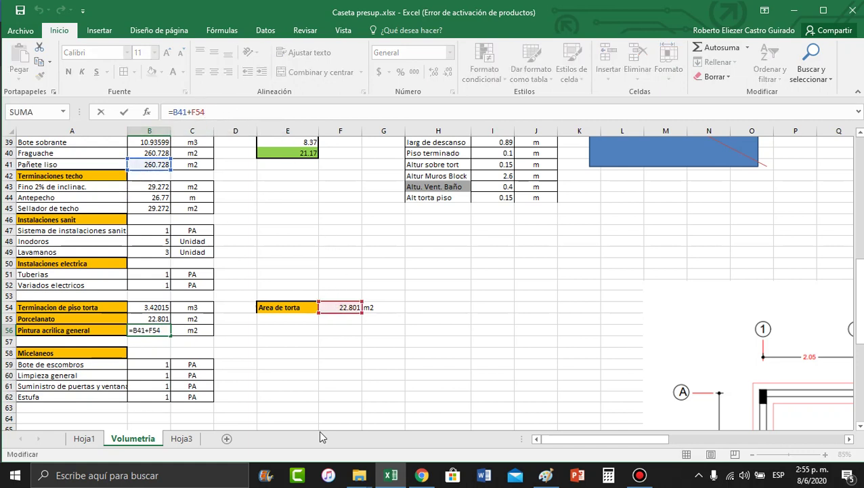
pyautogui.click(320, 387)
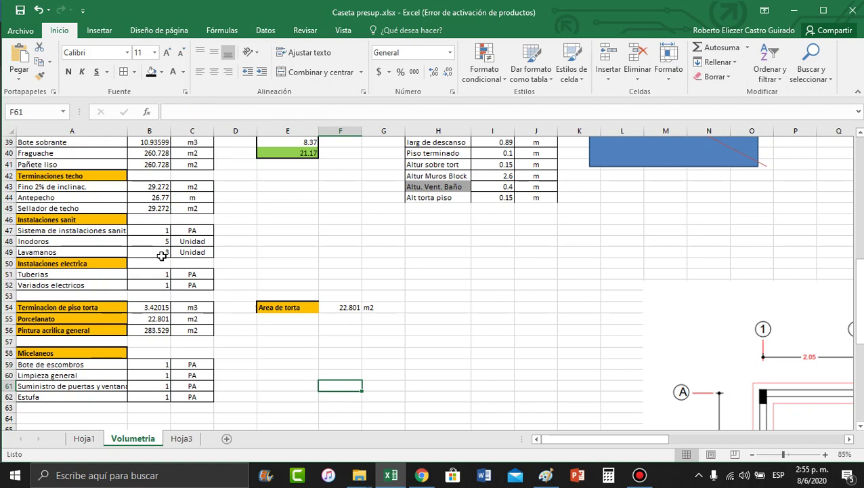
# Step: Add the Area de torta cell to the Pañete liso formula in B41, making it =B40+F54
pyautogui.click(157, 164)
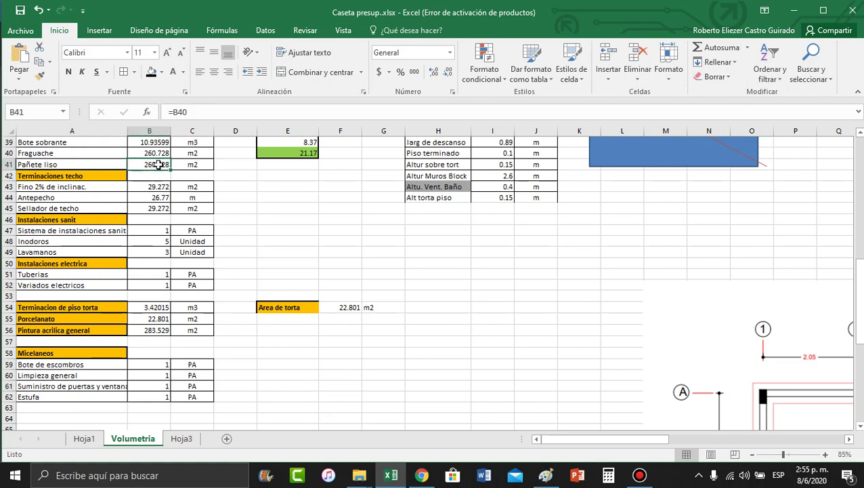
pyautogui.click(207, 110)
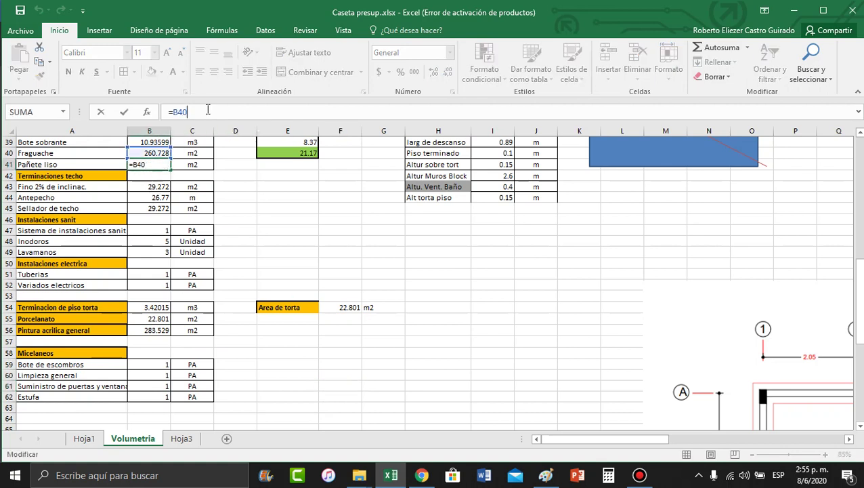
pyautogui.write('+')
pyautogui.click(340, 306)
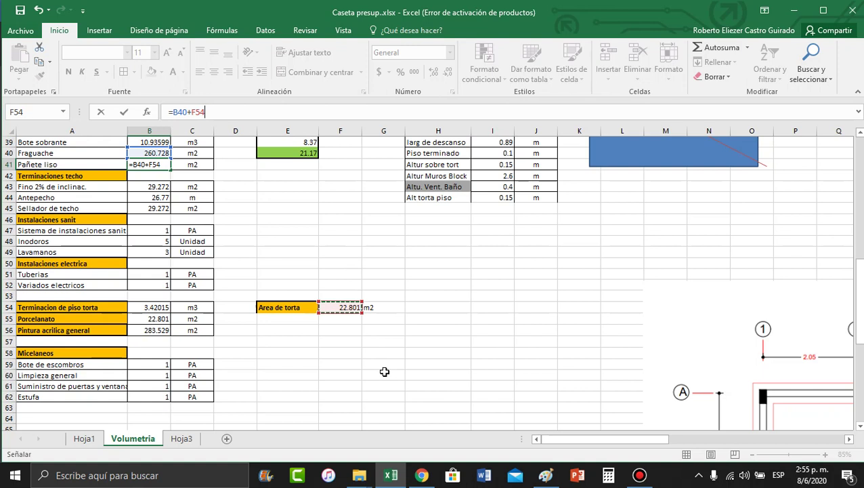
pyautogui.press('Return')
pyautogui.click(146, 341)
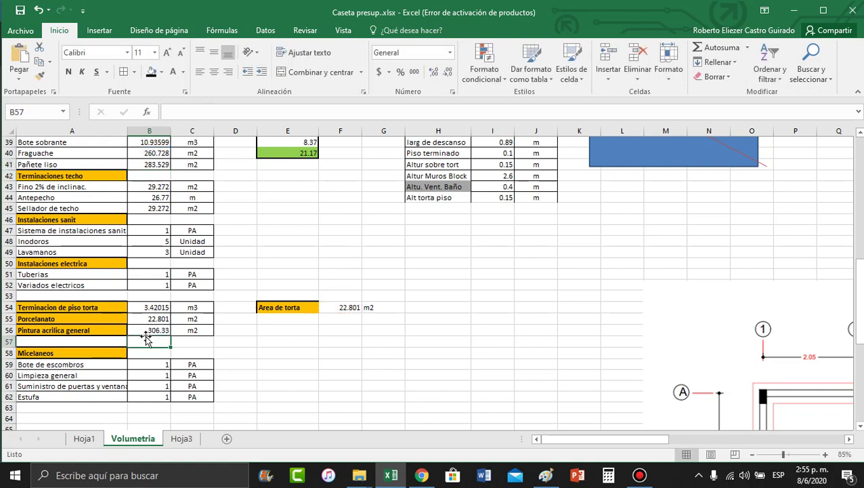
# Step: Remove the Area de torta term from the Pintura acrilica general formula in B56, leaving =B41
pyautogui.click(146, 330)
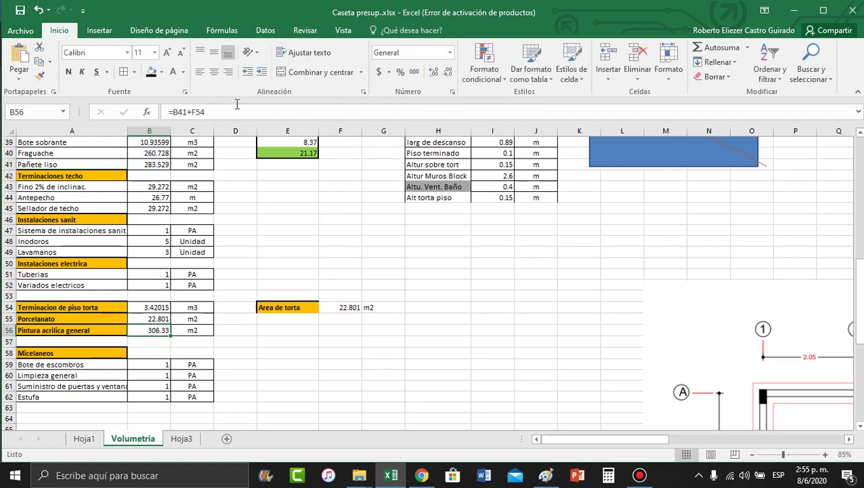
pyautogui.press('F2')
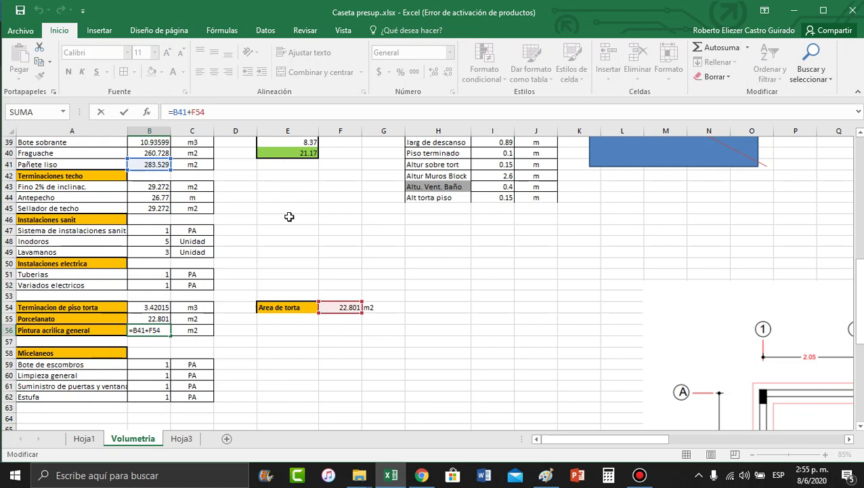
pyautogui.press('Home')
pyautogui.press('BackSpace')
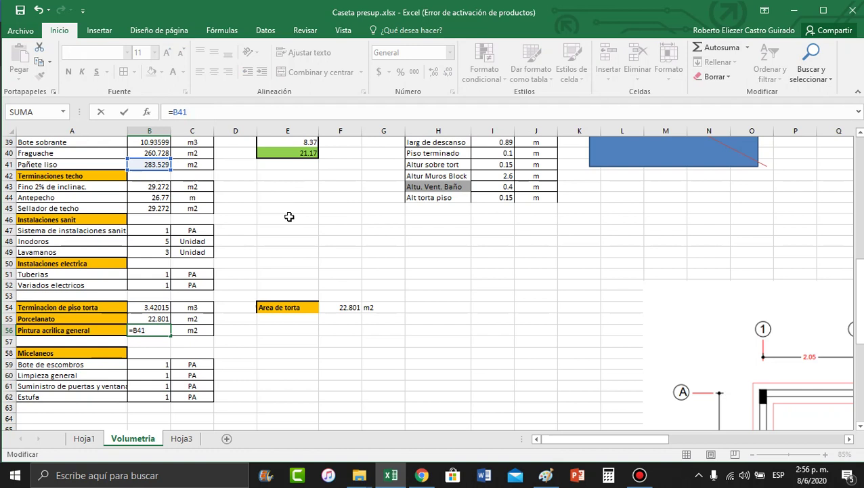
pyautogui.press('Return')
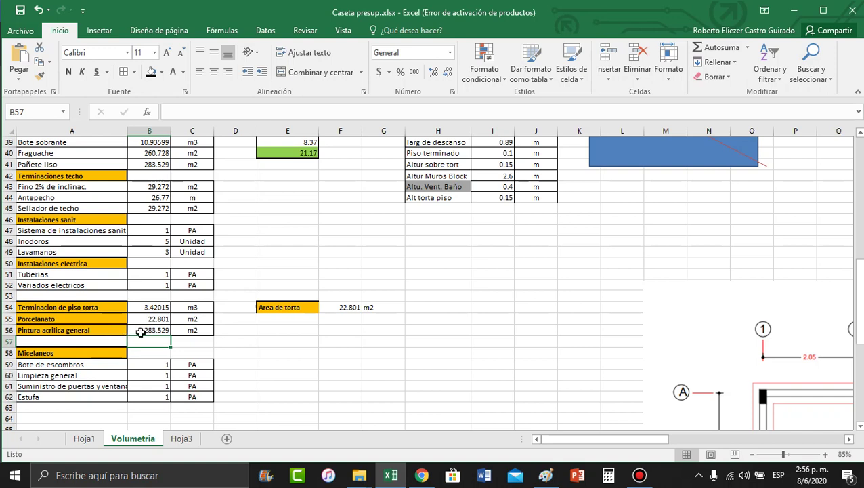
pyautogui.scroll(1, 37, 210)
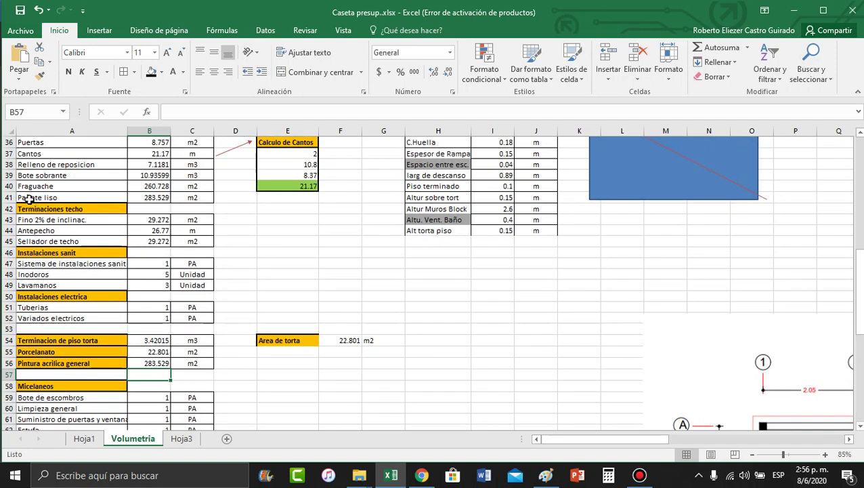
pyautogui.click(148, 189)
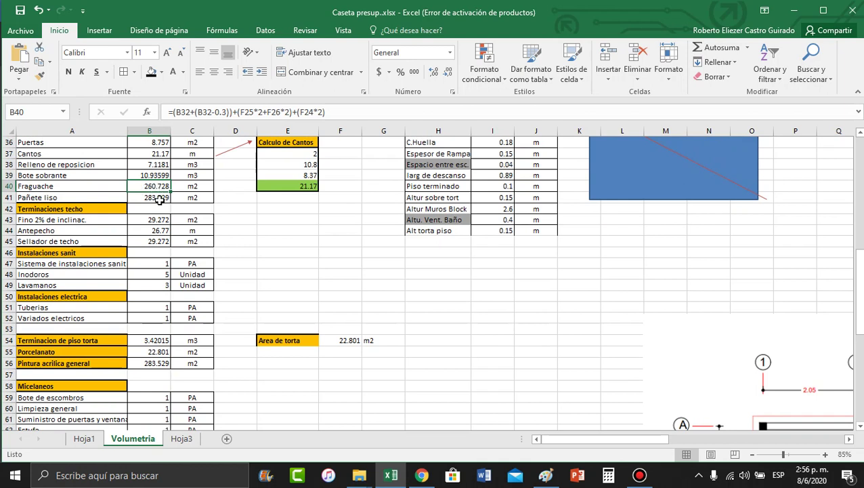
pyautogui.click(370, 112)
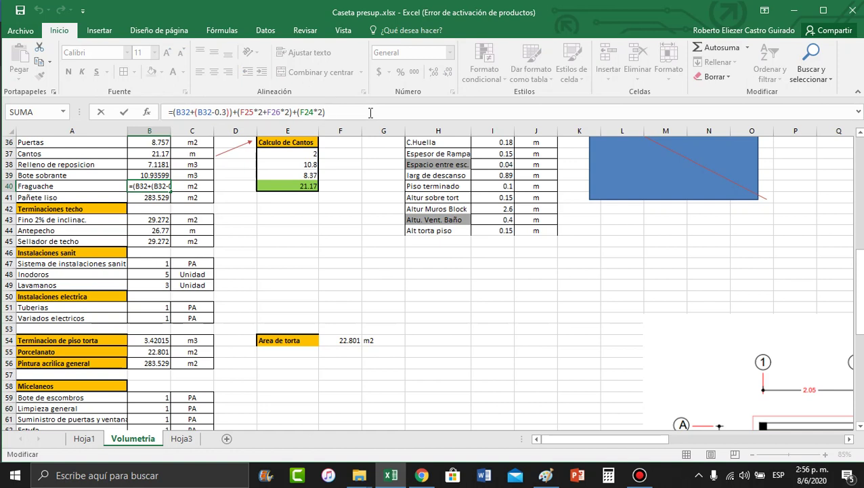
pyautogui.write('+')
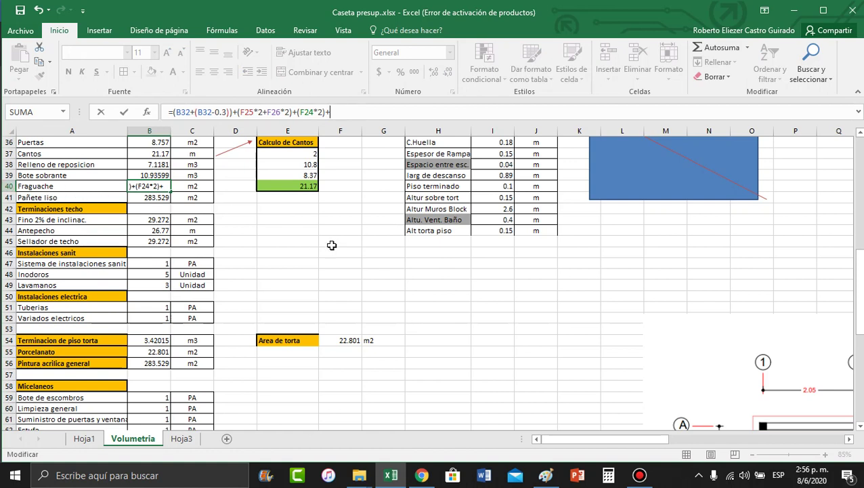
pyautogui.click(340, 340)
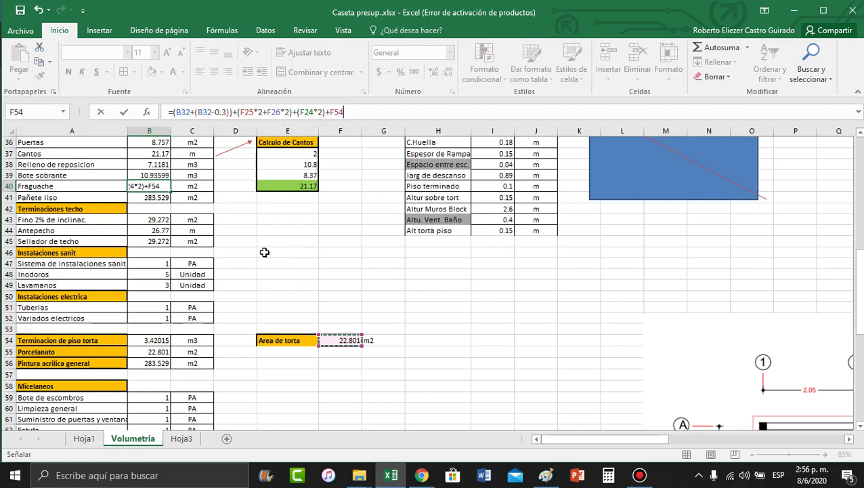
pyautogui.press('BackSpace')
pyautogui.press('BackSpace')
pyautogui.press('BackSpace')
pyautogui.press('BackSpace')
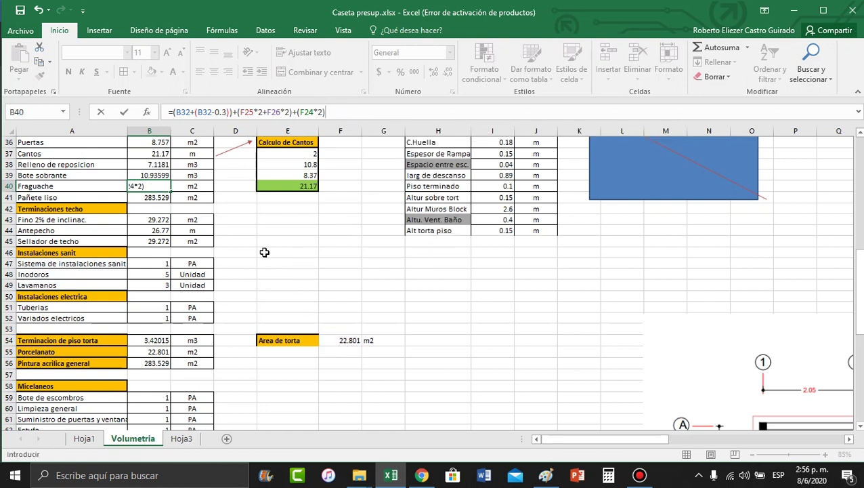
pyautogui.click(264, 252)
pyautogui.scroll(1, 289, 280)
pyautogui.click(639, 475)
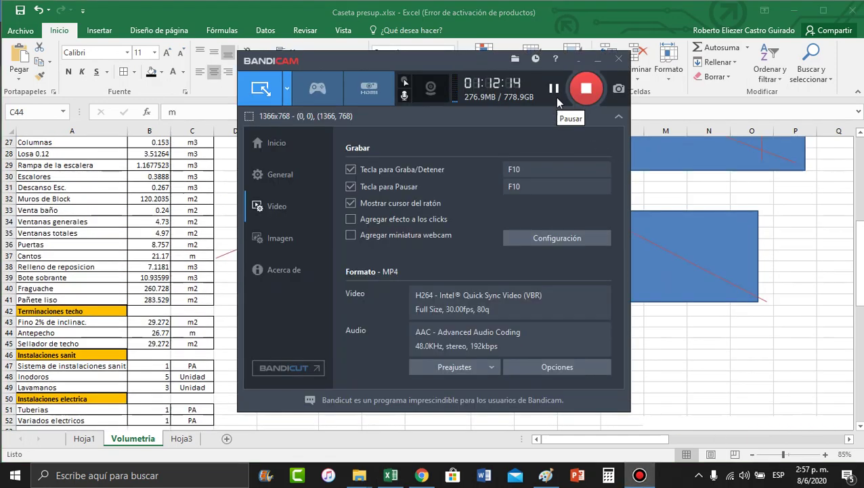
pyautogui.hotkey('alt', 'Tab')
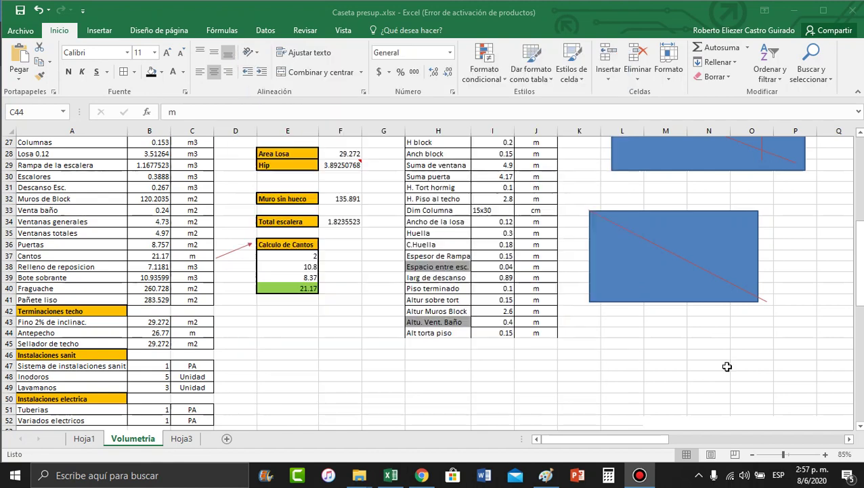
# Step: Append +F54 to the Fraguache formula in B40, making it =(B32+(B32-0.3))+(F25*2+F26*2)+(F24*2)+F54
pyautogui.click(143, 289)
pyautogui.doubleClick(143, 290)
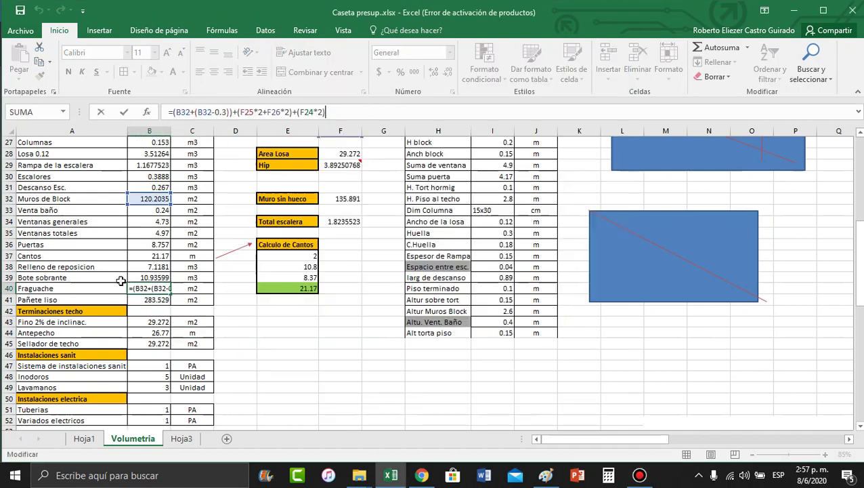
pyautogui.write('+')
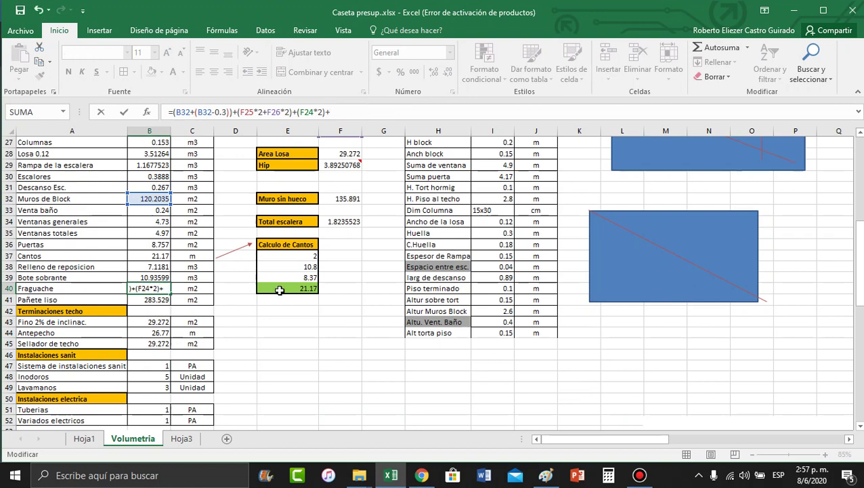
pyautogui.moveTo(857, 261); pyautogui.dragTo(857, 277)
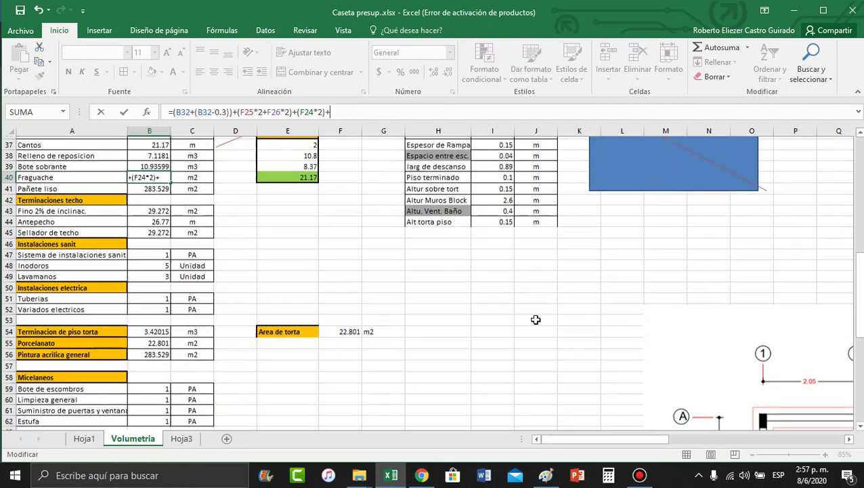
pyautogui.click(346, 330)
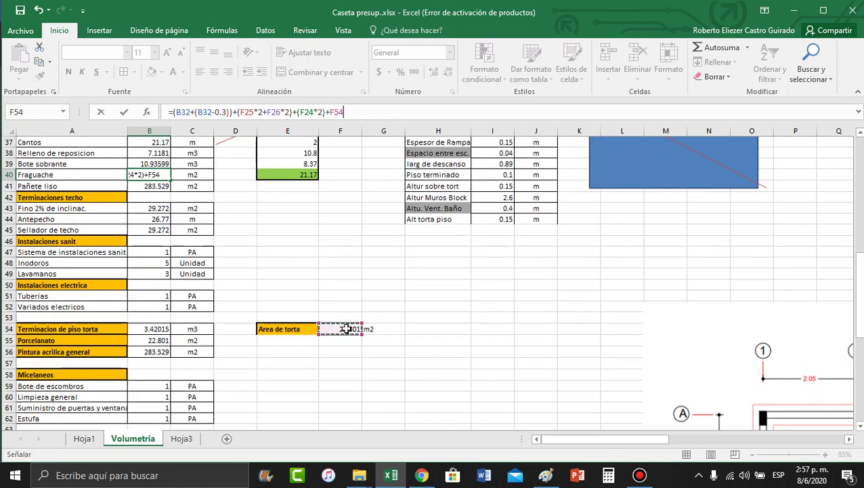
pyautogui.press('Return')
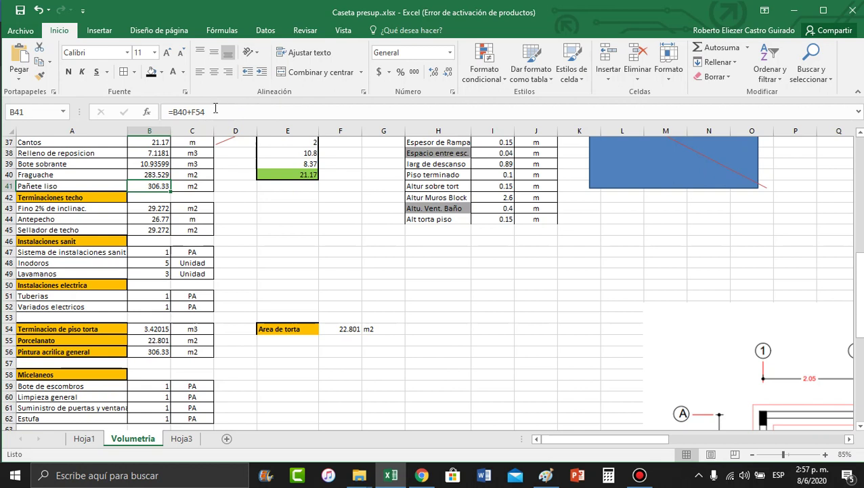
# Step: Remove the F54 term from the Pañete liso formula in B41, leaving =B40
pyautogui.click(216, 109)
pyautogui.press('BackSpace')
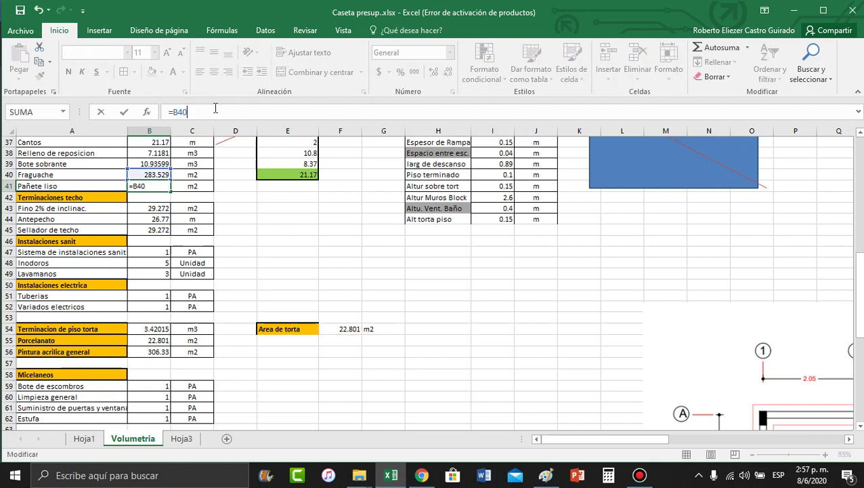
pyautogui.press('Return')
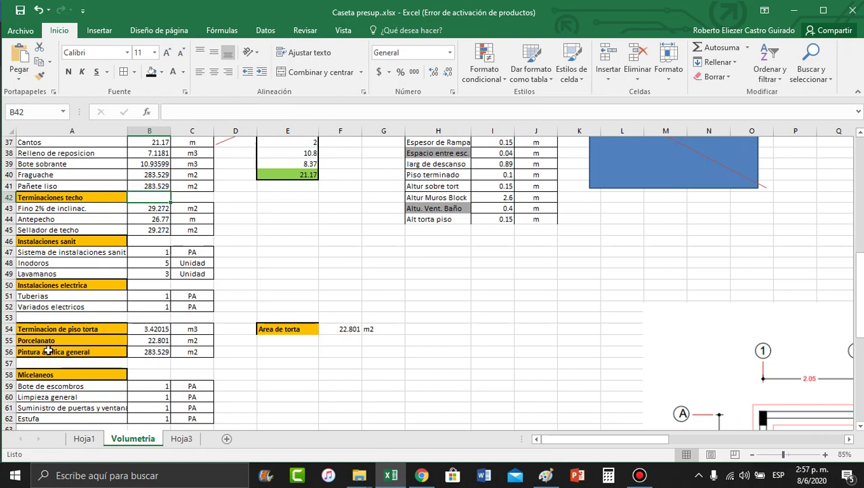
# Step: Look over the Pintura acrilica general row and the Micelaneos items in rows 59 to 62
pyautogui.scroll(-1, 90, 327)
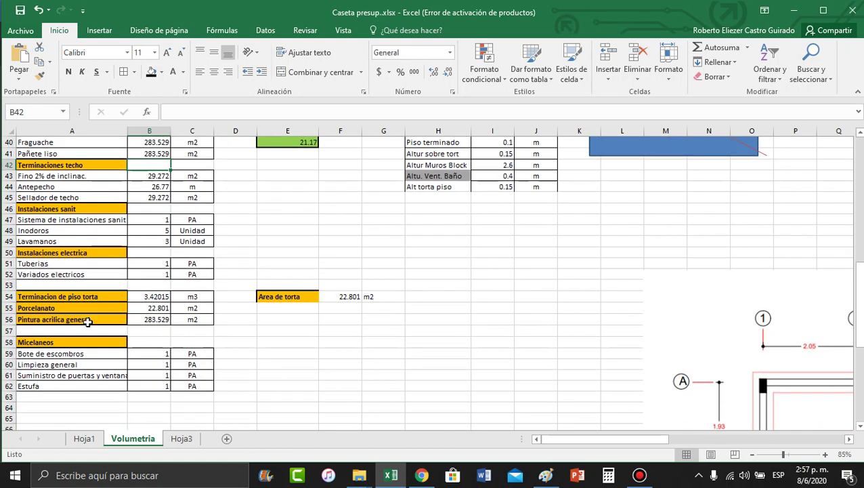
pyautogui.scroll(-1, 151, 373)
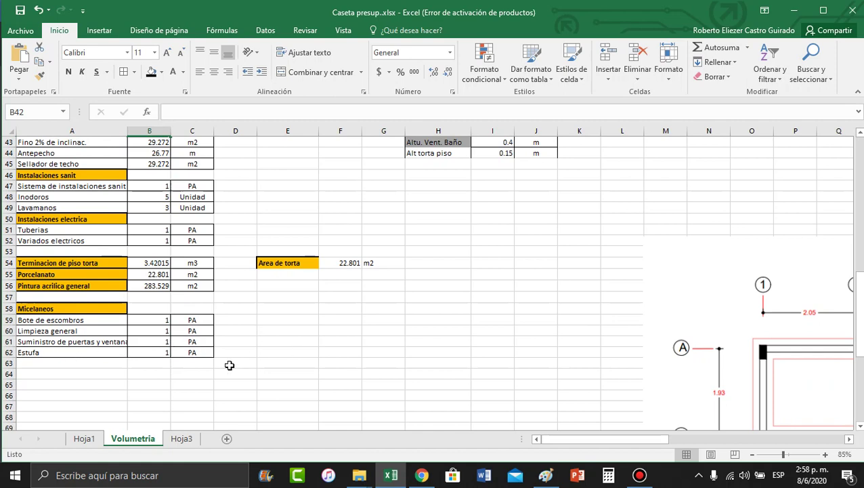
pyautogui.scroll(-1, 250, 359)
pyautogui.scroll(-14, 250, 359)
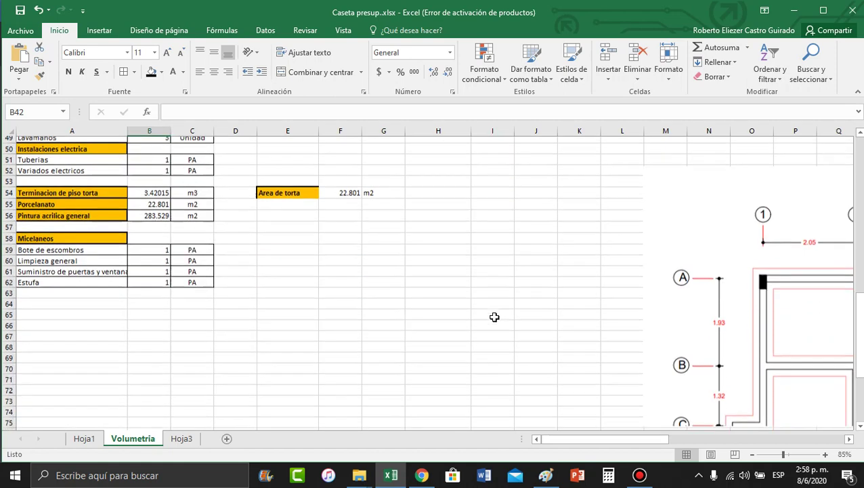
# Step: Trace the Demolicion de Torta existente quantity in D9 of Hoja1 to its source formula in B19 of Volumetria
pyautogui.scroll(14, 65, 301)
pyautogui.scroll(10, 153, 281)
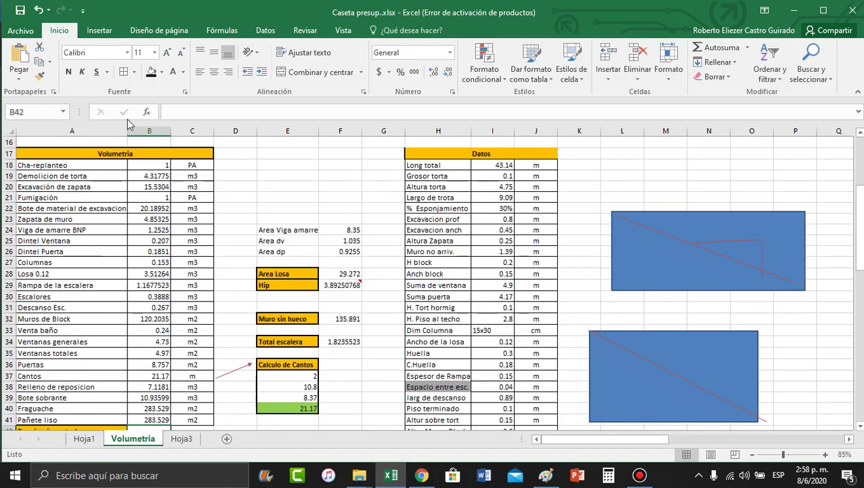
pyautogui.click(93, 439)
pyautogui.scroll(15, 193, 357)
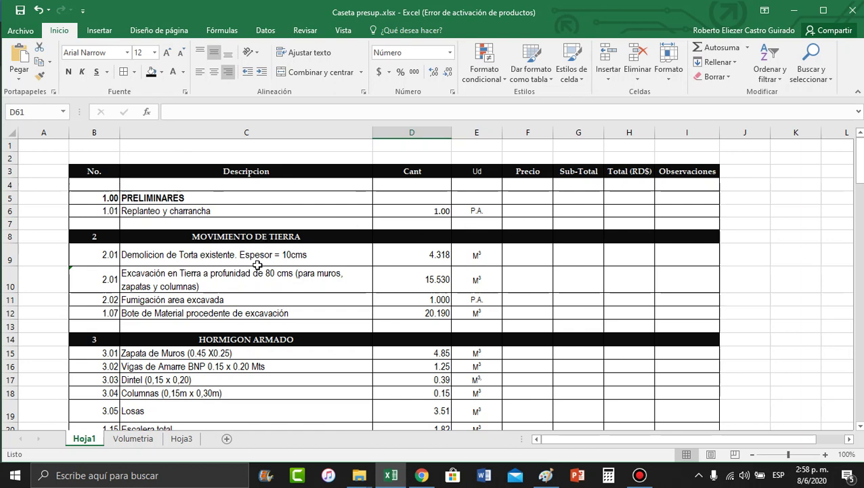
pyautogui.click(427, 257)
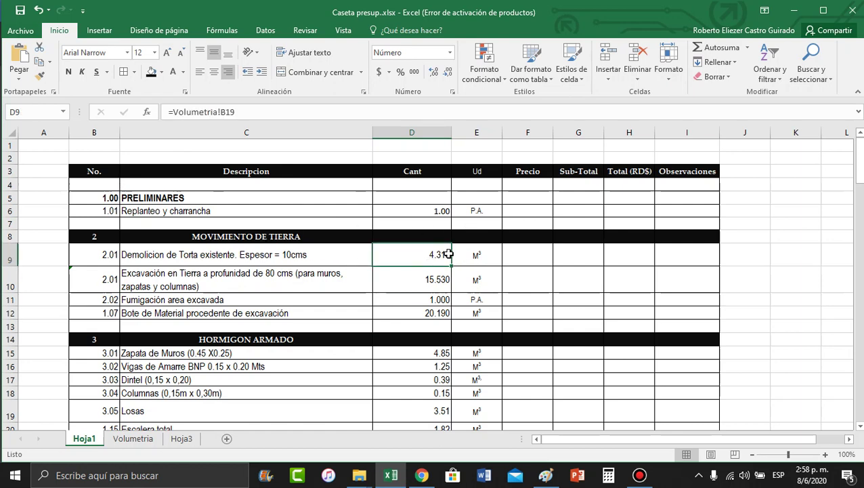
pyautogui.click(133, 439)
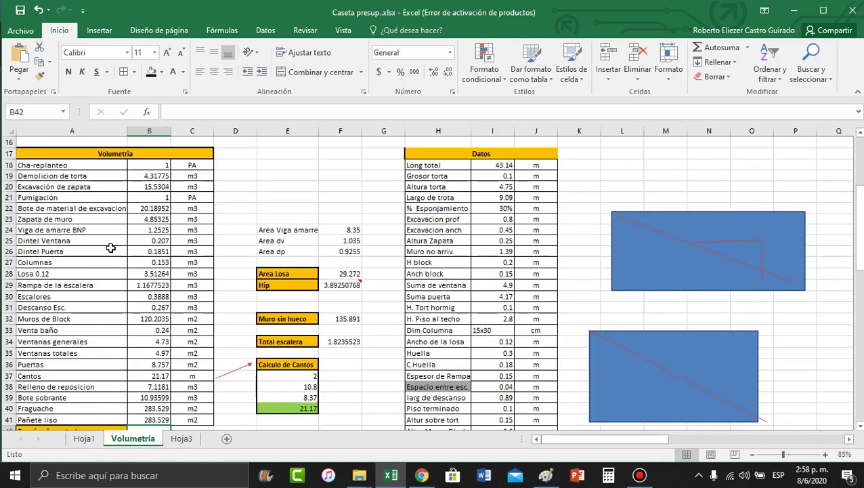
pyautogui.click(71, 185)
pyautogui.click(151, 175)
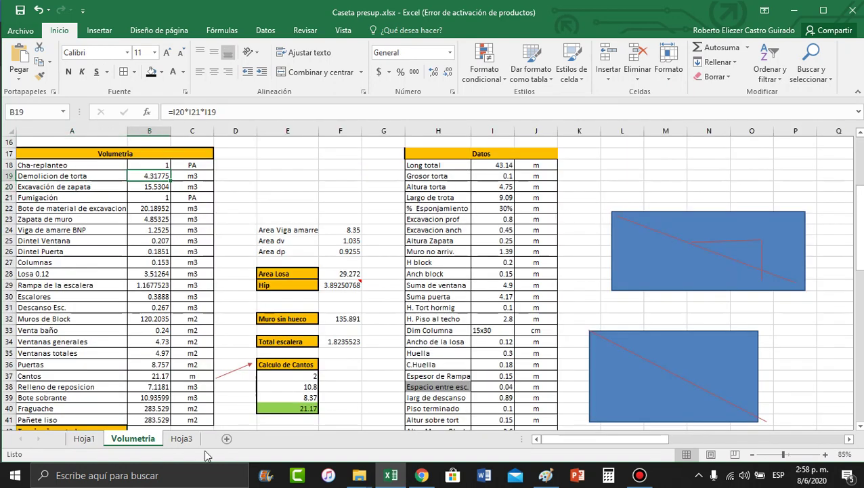
# Step: Review the budget quantities on Hoja1 from Movimiento de Tierra through Miscelaneos
pyautogui.click(88, 440)
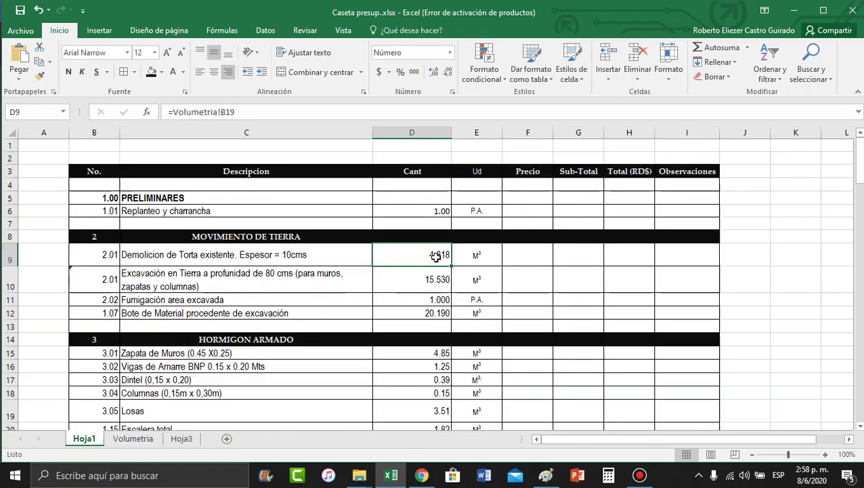
pyautogui.scroll(-9, 265, 337)
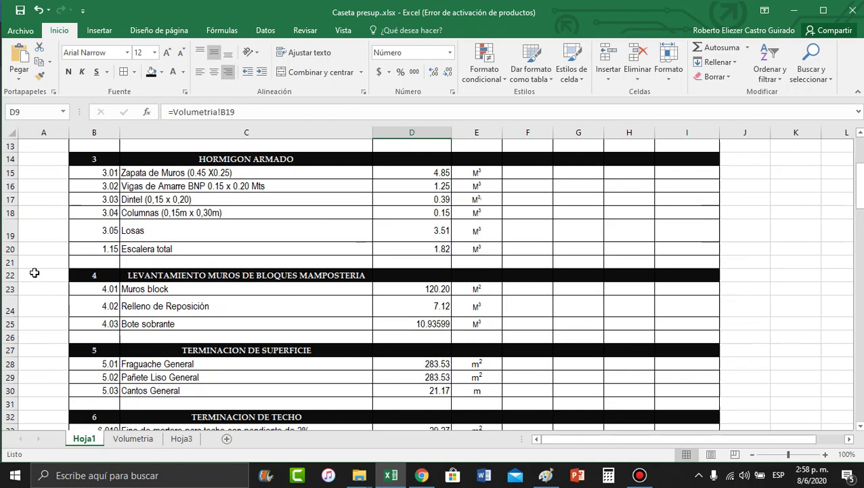
pyautogui.scroll(-7, 224, 275)
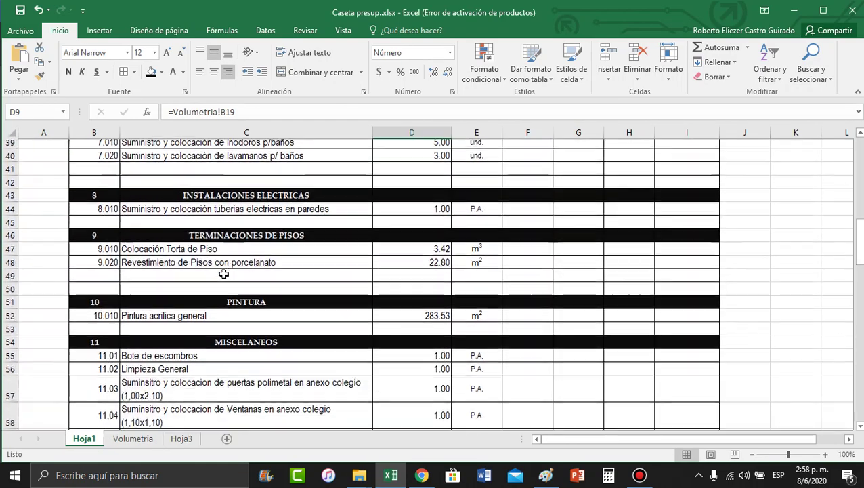
pyautogui.scroll(-1, 478, 247)
pyautogui.scroll(7, 478, 228)
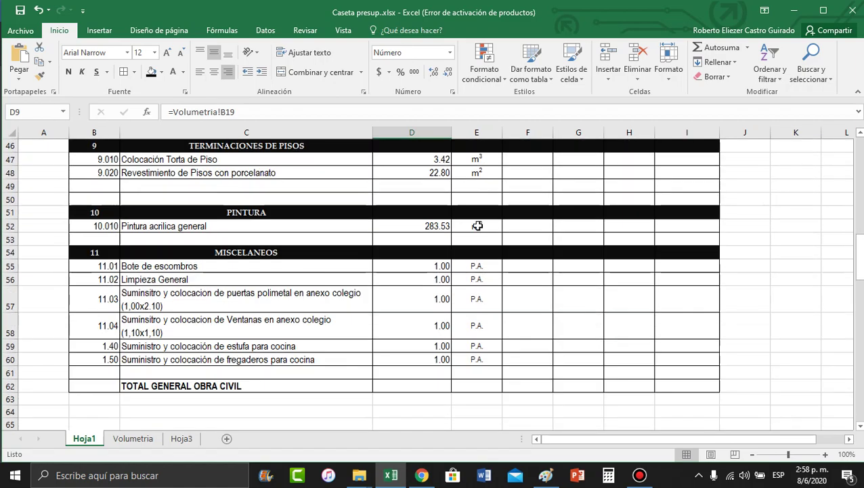
pyautogui.scroll(2, 420, 291)
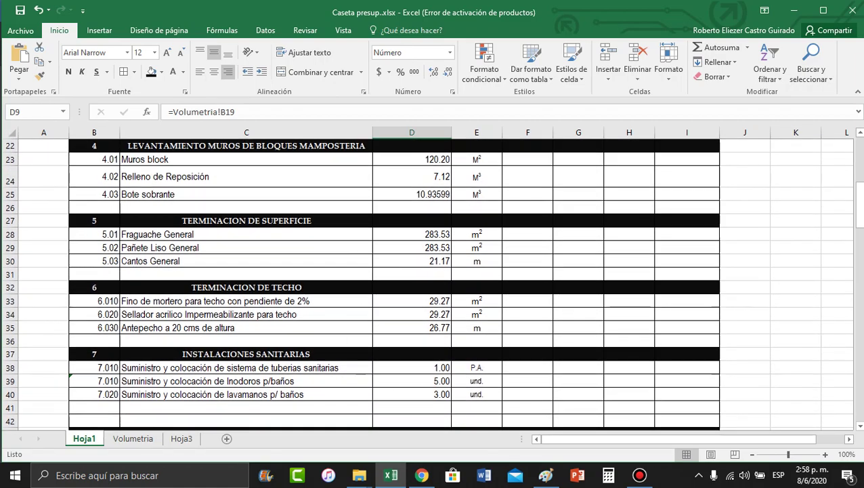
pyautogui.click(640, 475)
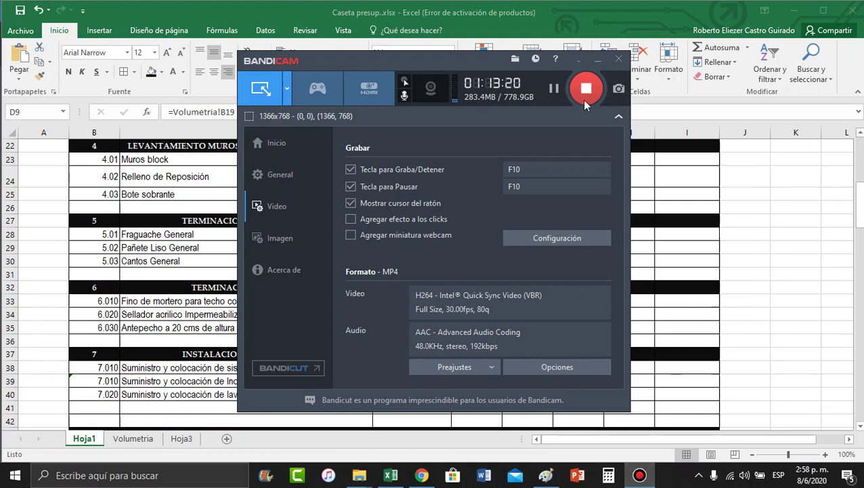